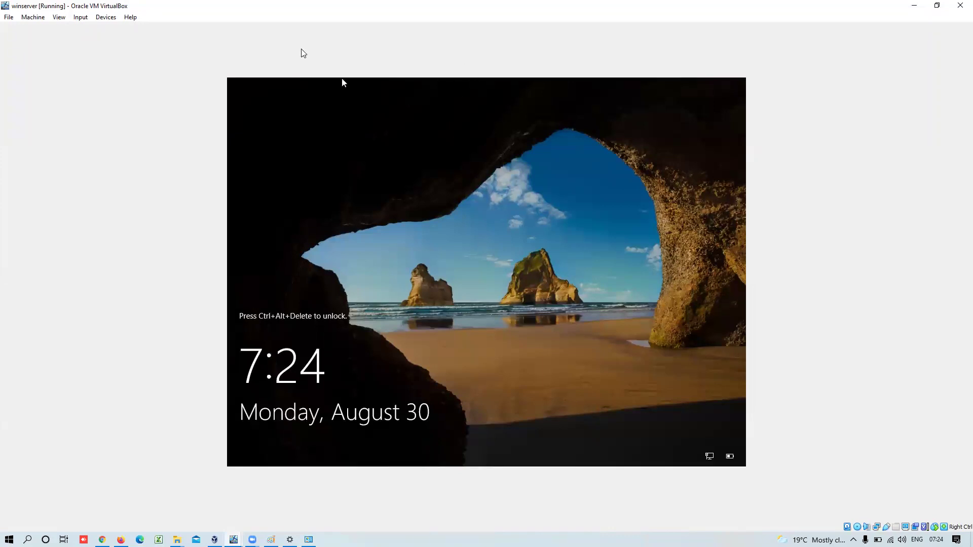
- Check Input > Keyboard Settings, close Preferences unchanged, and reopen the Input menu's Keyboard key sequences
{"action": "left_click", "coordinate": [83, 17]}
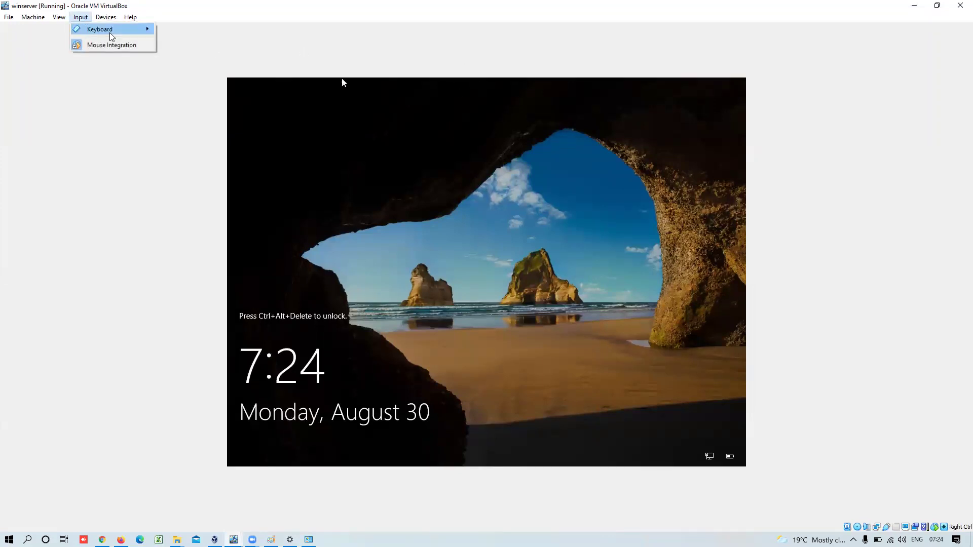
{"action": "mouse_move", "coordinate": [111, 34]}
{"action": "left_click", "coordinate": [190, 31]}
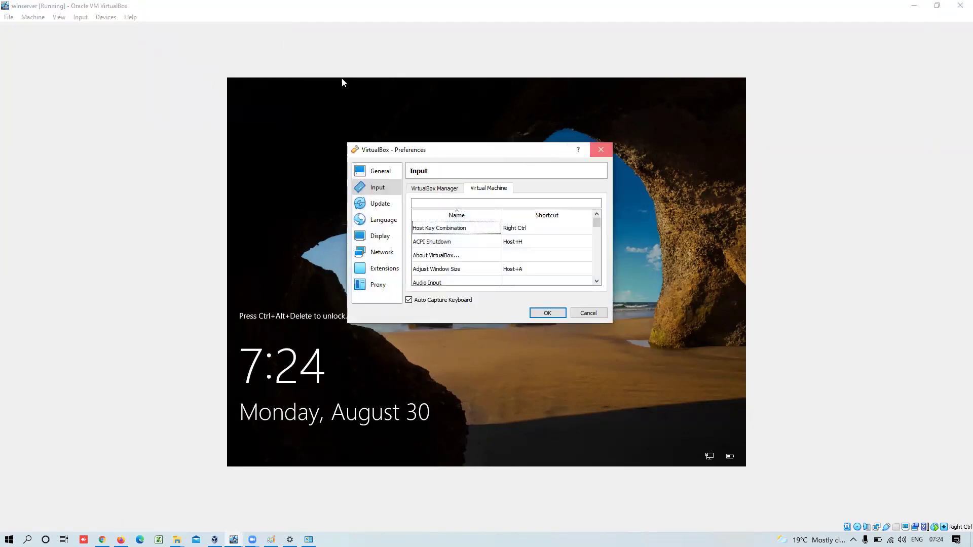
{"action": "left_click", "coordinate": [601, 149]}
{"action": "left_click", "coordinate": [81, 20]}
- Send Insert Ctrl-Alt-Del to the VM and sign in with the Administrator password
{"action": "mouse_move", "coordinate": [112, 30]}
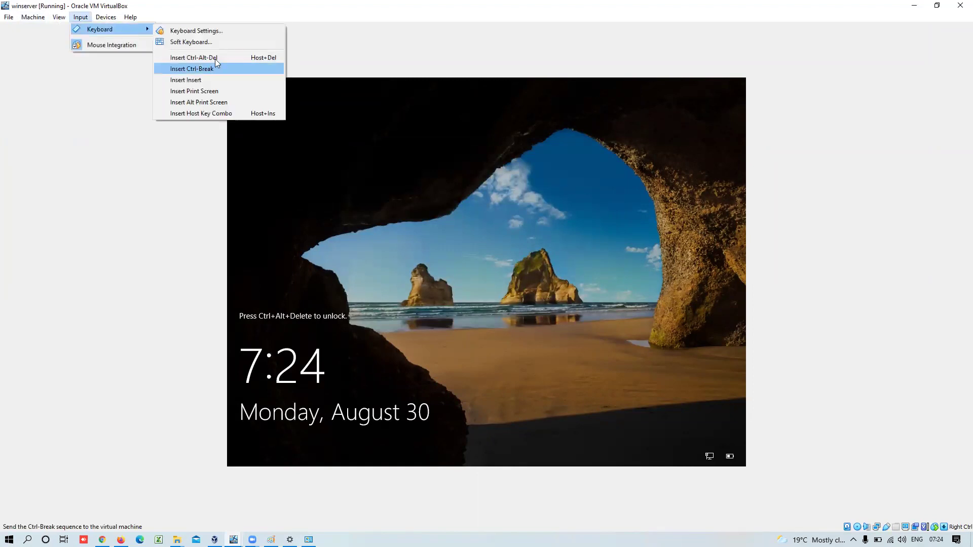
{"action": "left_click", "coordinate": [215, 59]}
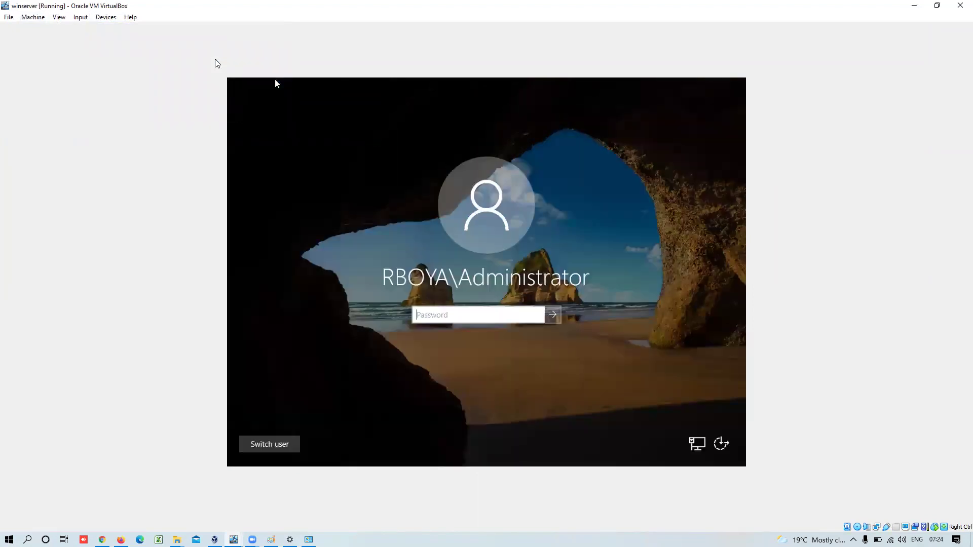
{"action": "left_click", "coordinate": [455, 317]}
{"action": "type", "text": "•••••••"}
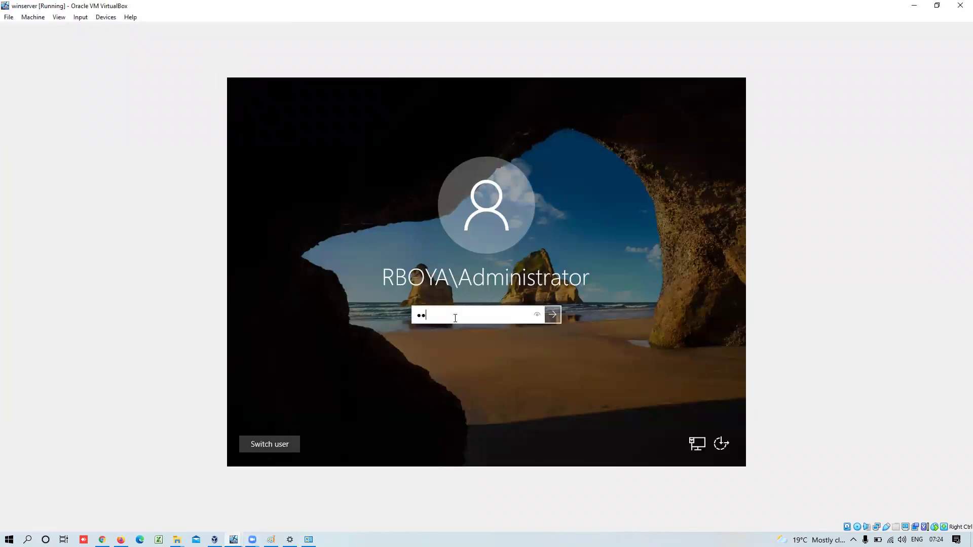
{"action": "type", "text": "•••"}
{"action": "key", "text": "Return"}
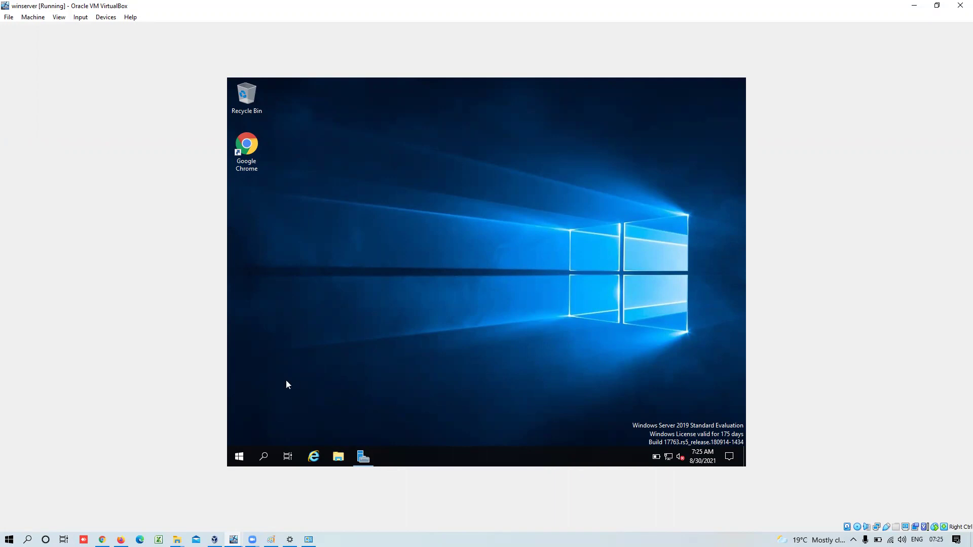
- Open the Start menu, then bring Server Manager forward from the taskbar to show its Dashboard
{"action": "left_click", "coordinate": [237, 457]}
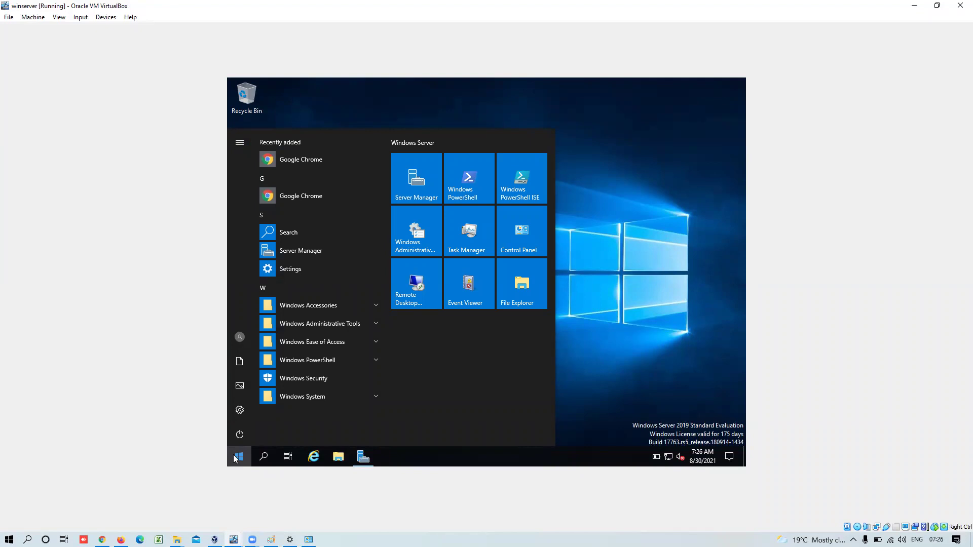
{"action": "left_click", "coordinate": [365, 460]}
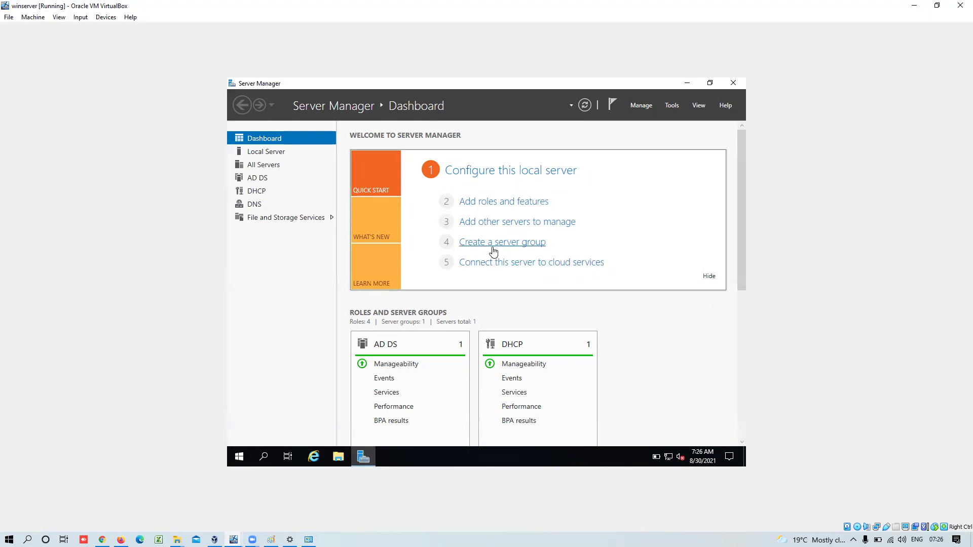
- Launch Add Roles and Features and advance past Before you begin, Role-based installation and DC.rboya.local
{"action": "left_click", "coordinate": [512, 203]}
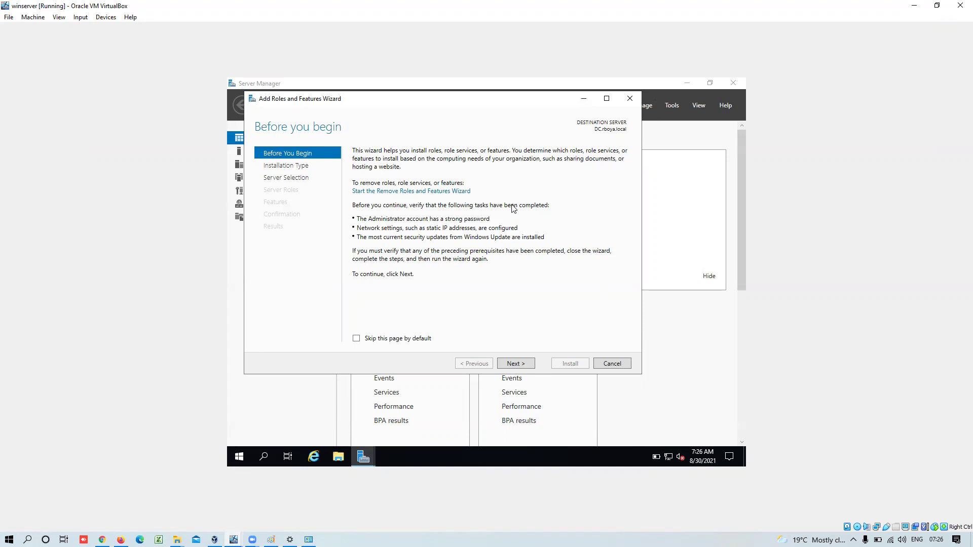
{"action": "left_click", "coordinate": [522, 364]}
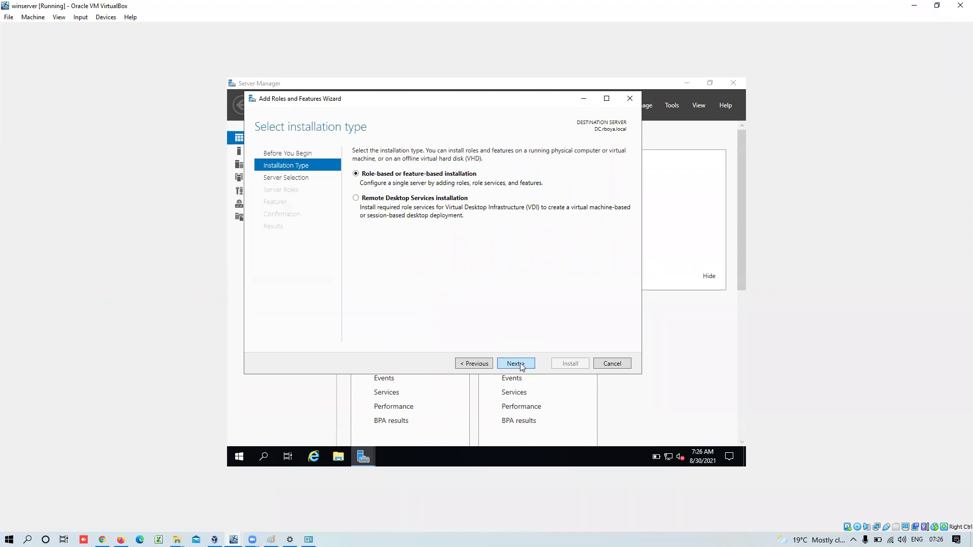
{"action": "left_click", "coordinate": [521, 366]}
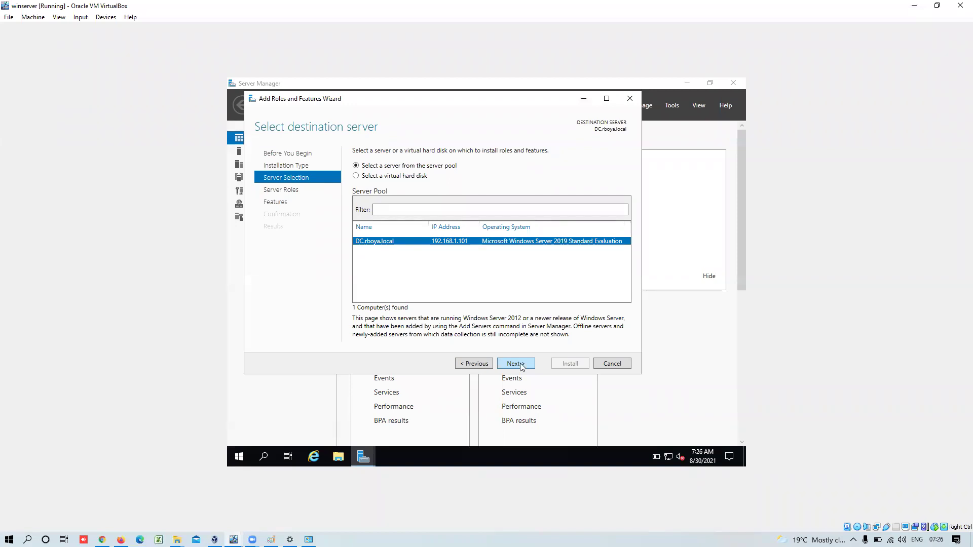
{"action": "left_click", "coordinate": [521, 365]}
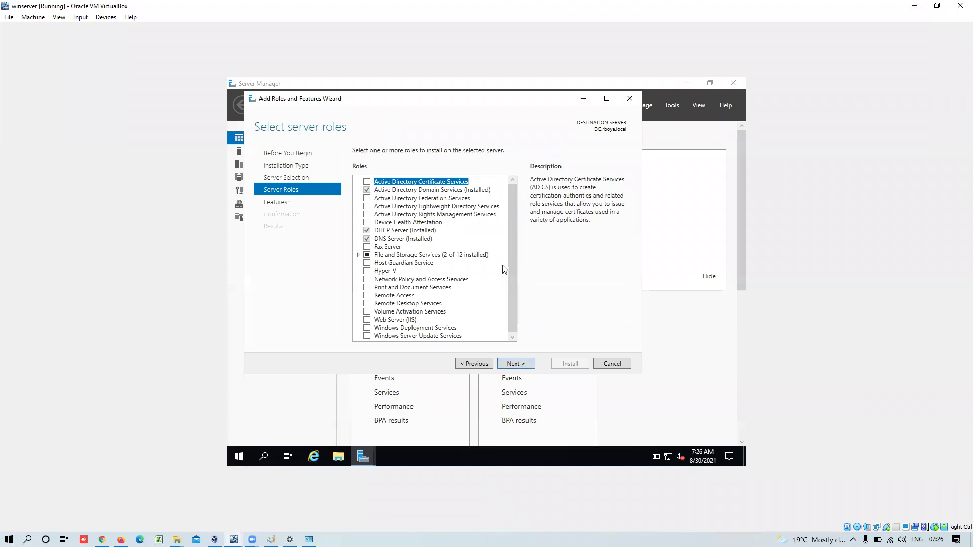
{"action": "left_click_drag", "start_coordinate": [516, 241], "coordinate": [513, 283]}
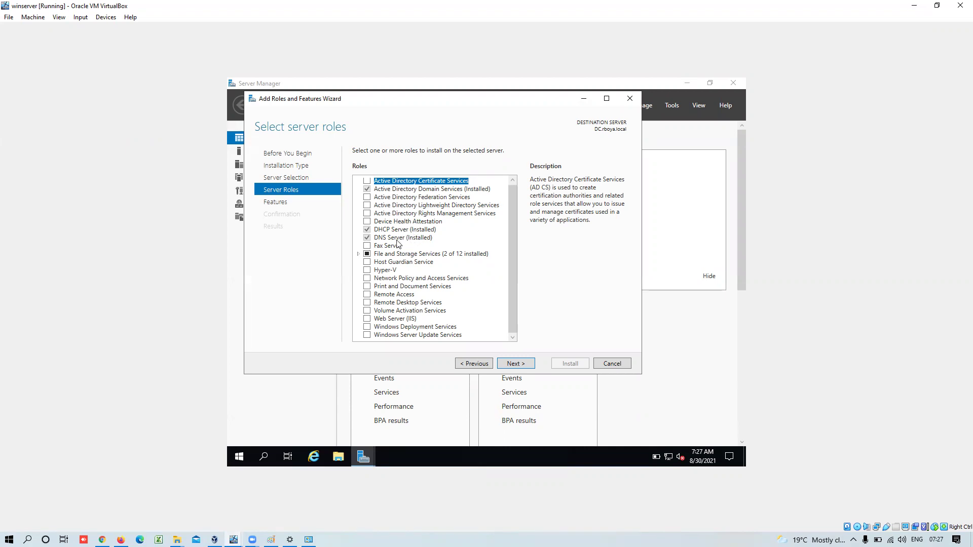
- Select the DNS Server (Installed) role to read its description
{"action": "left_click", "coordinate": [397, 240]}
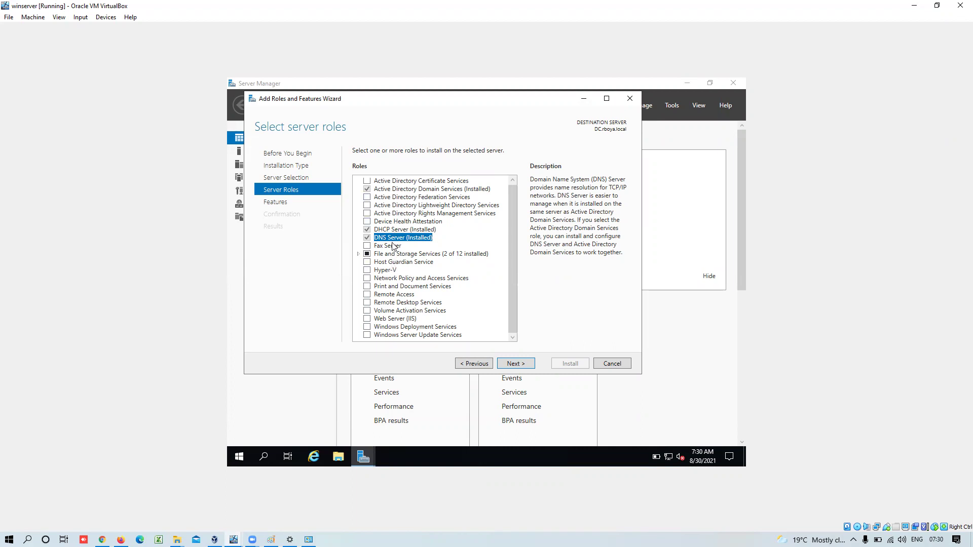
- Review the Active Directory Domain Services description and advance to the Features page
{"action": "left_click", "coordinate": [438, 190]}
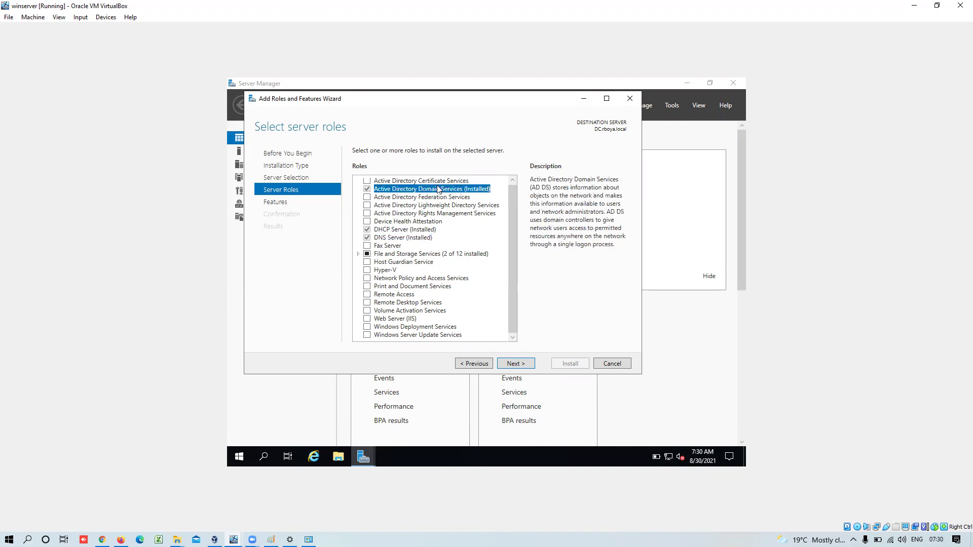
{"action": "left_click", "coordinate": [515, 364]}
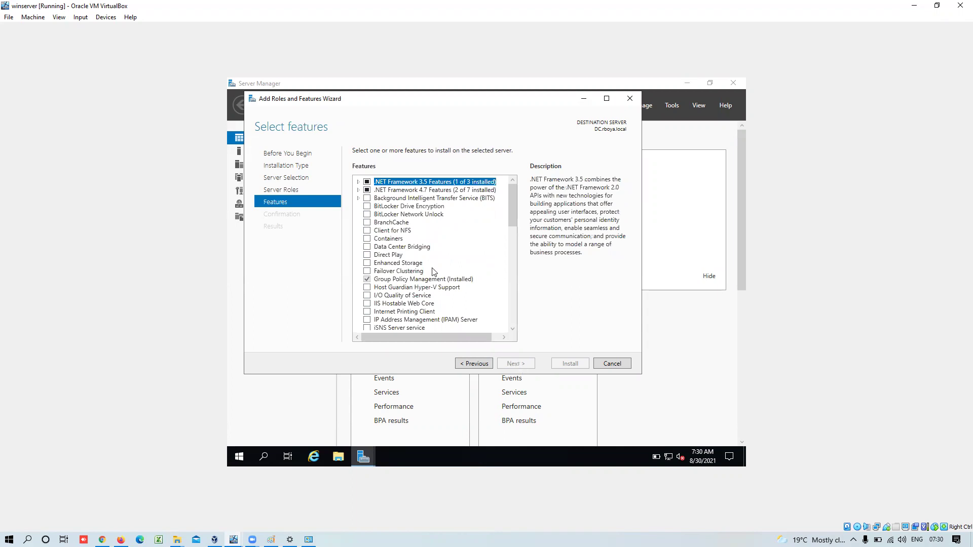
{"action": "left_click_drag", "start_coordinate": [513, 205], "coordinate": [512, 170]}
- Under .NET Framework 3.5 Features, add HTTP Activation with its required features and Non-HTTP Activation
{"action": "double_click", "coordinate": [435, 184]}
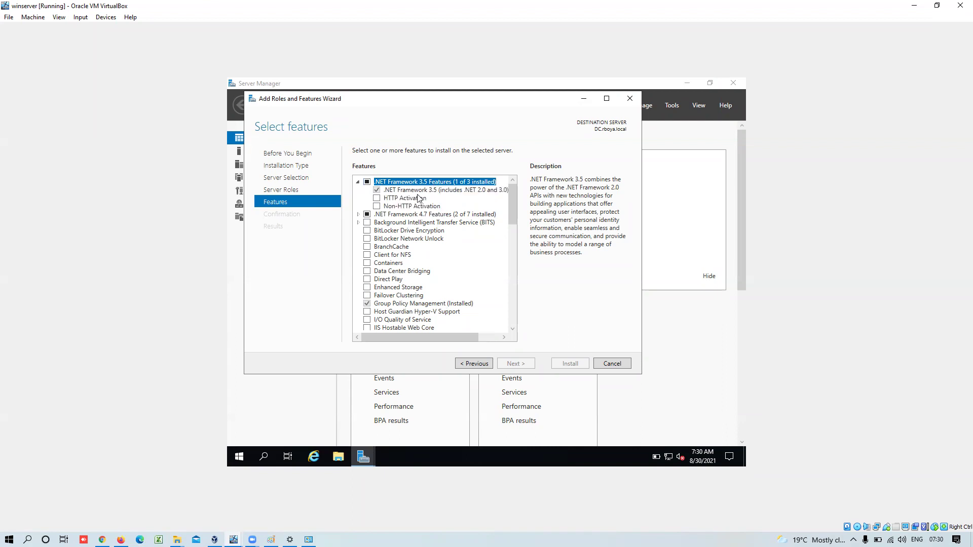
{"action": "left_click", "coordinate": [418, 198]}
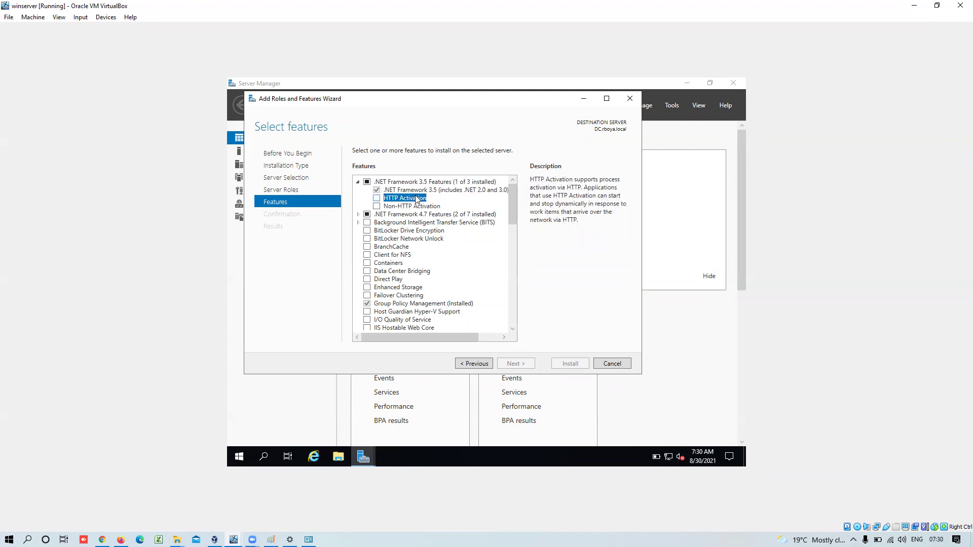
{"action": "left_click", "coordinate": [377, 198]}
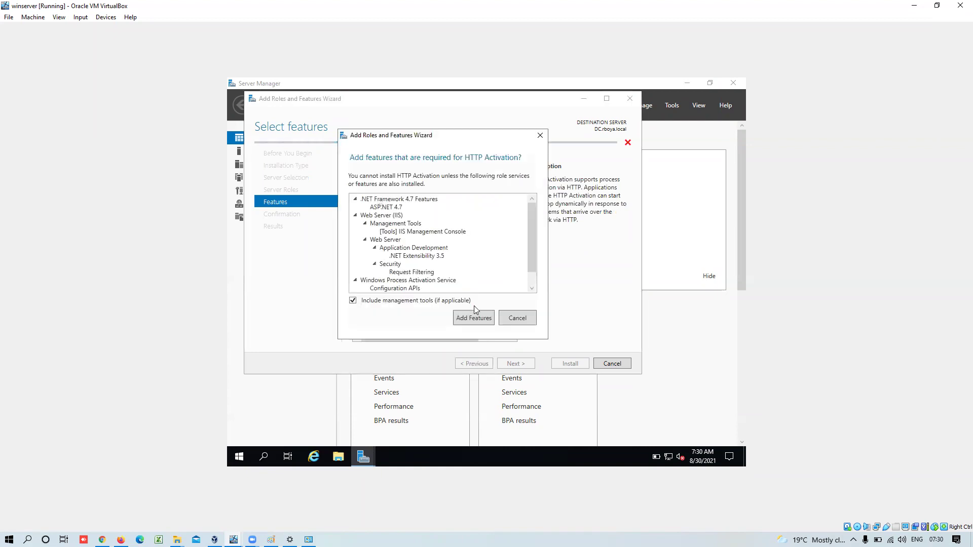
{"action": "left_click", "coordinate": [473, 320]}
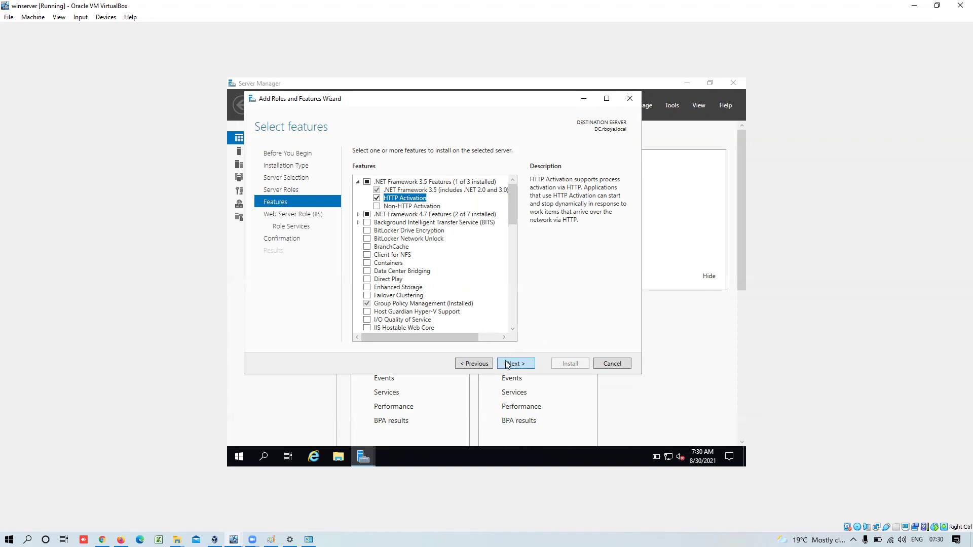
{"action": "left_click", "coordinate": [506, 364]}
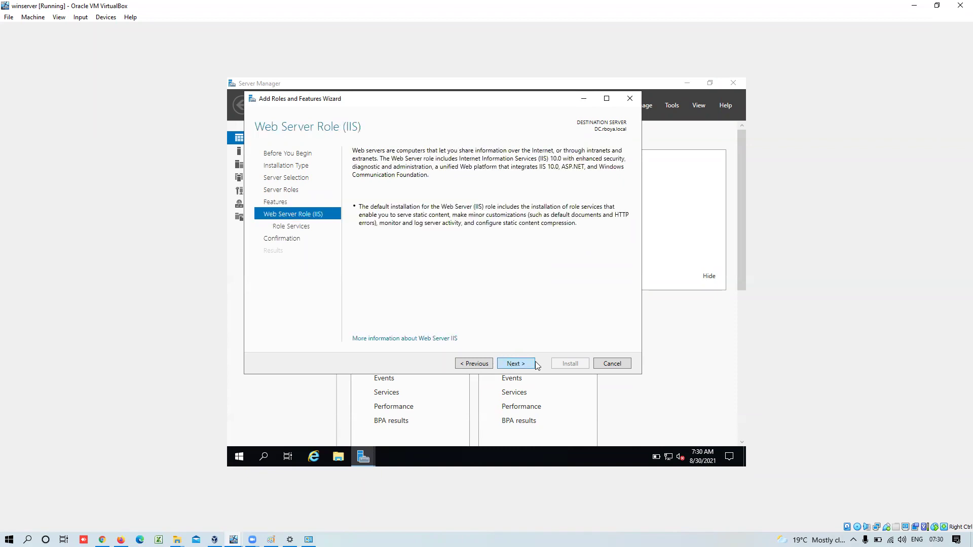
{"action": "left_click", "coordinate": [475, 365]}
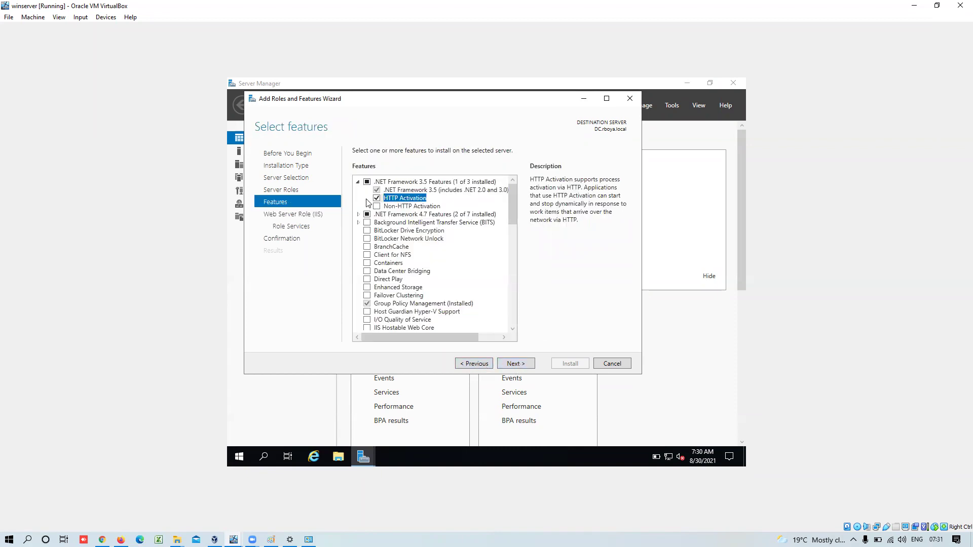
{"action": "left_click", "coordinate": [381, 208]}
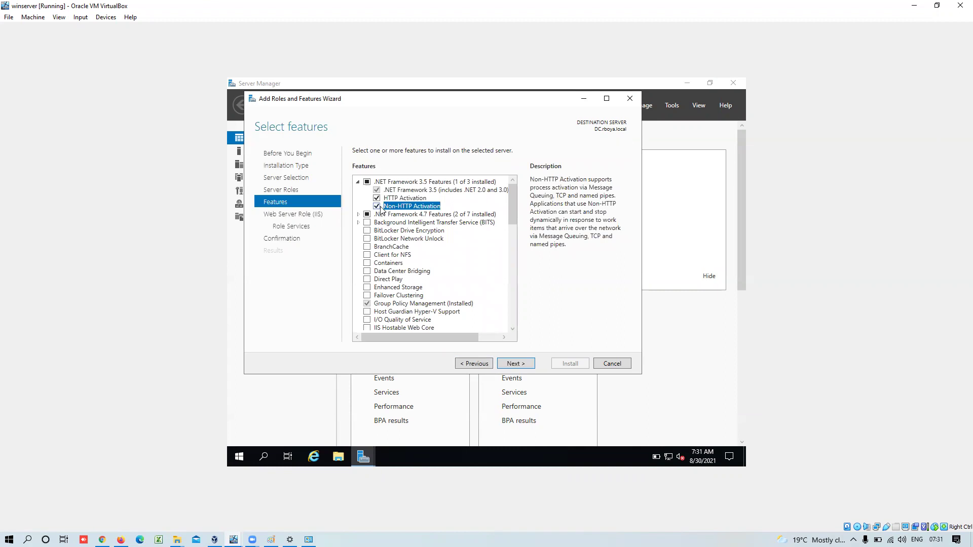
{"action": "left_click", "coordinate": [516, 365]}
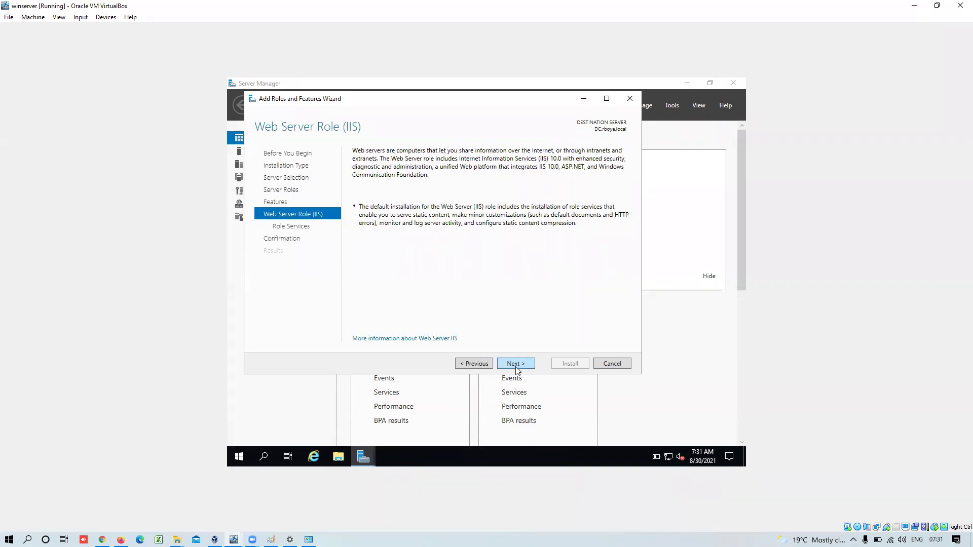
- Tick Common HTTP Features, Health and Diagnostics logging, Request Monitor, Tracing, Performance and Dynamic Content Compression
{"action": "left_click", "coordinate": [516, 365]}
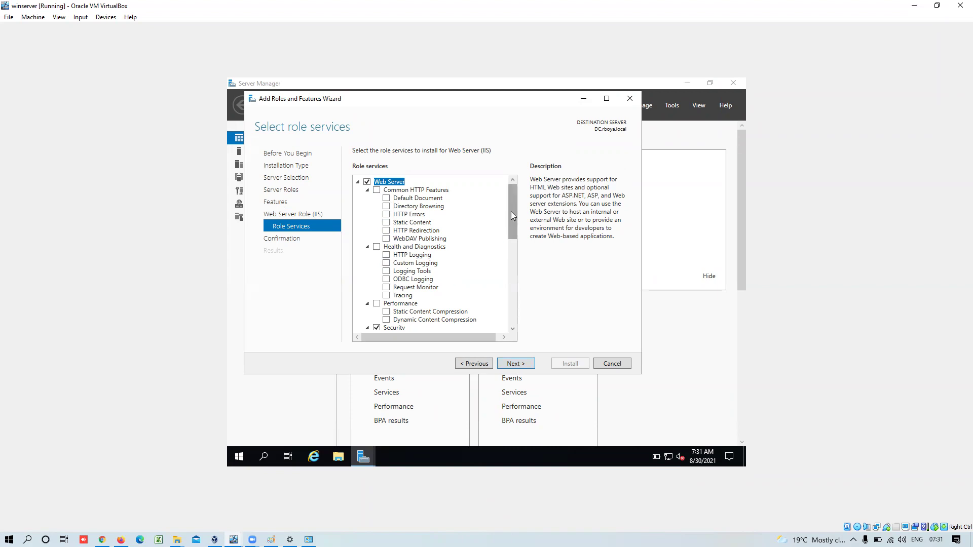
{"action": "left_click_drag", "start_coordinate": [509, 219], "coordinate": [510, 192]}
{"action": "left_click", "coordinate": [377, 191]}
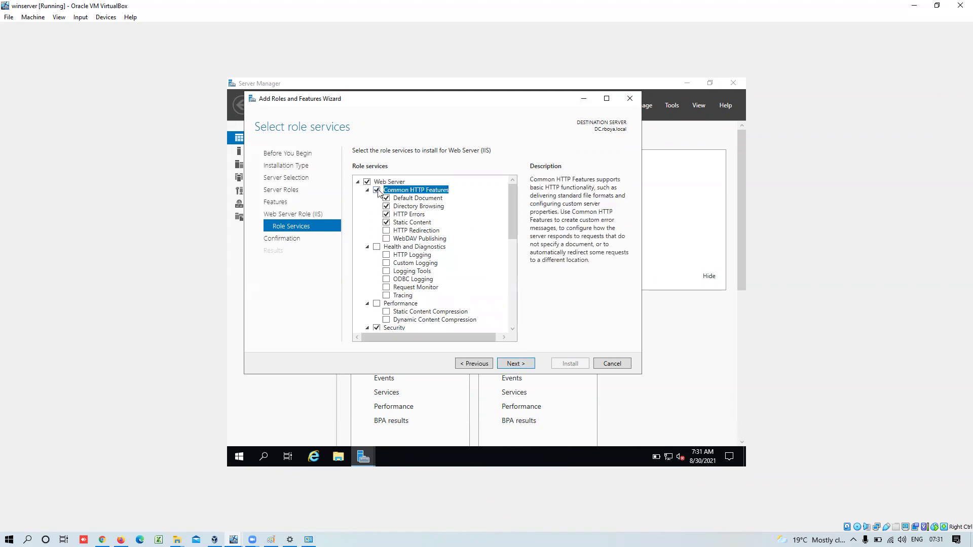
{"action": "left_click", "coordinate": [377, 247]}
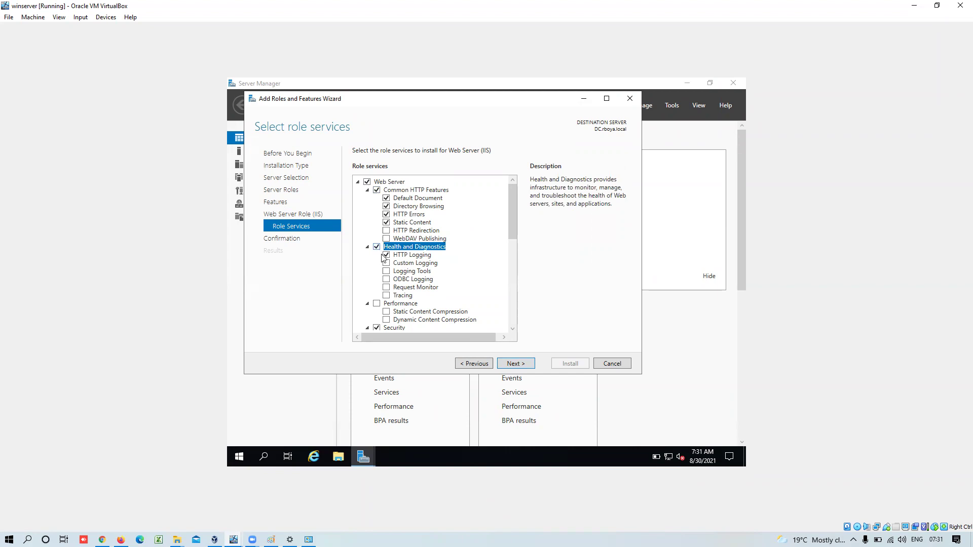
{"action": "left_click", "coordinate": [387, 264]}
{"action": "left_click", "coordinate": [387, 280]}
{"action": "left_click", "coordinate": [387, 272]}
{"action": "left_click", "coordinate": [387, 288]}
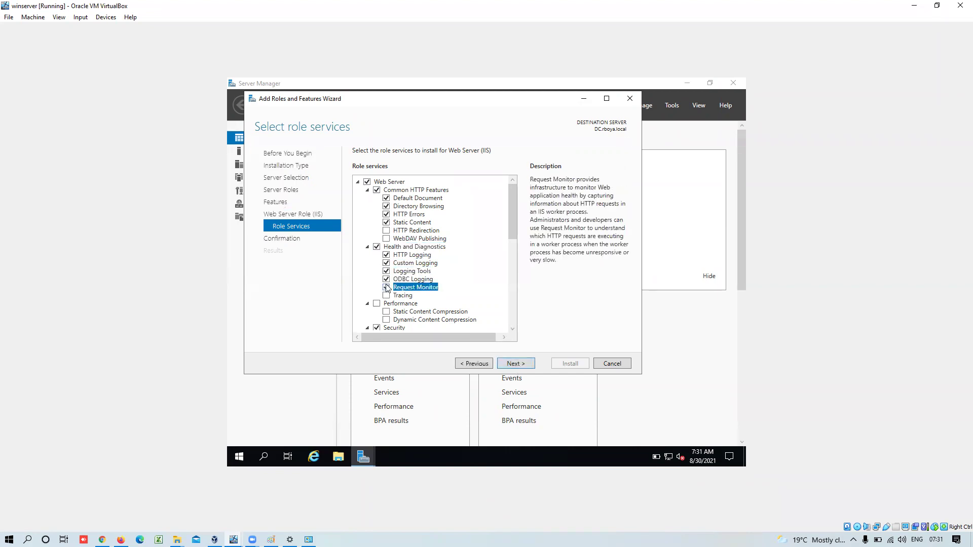
{"action": "left_click", "coordinate": [387, 296]}
{"action": "left_click", "coordinate": [377, 304]}
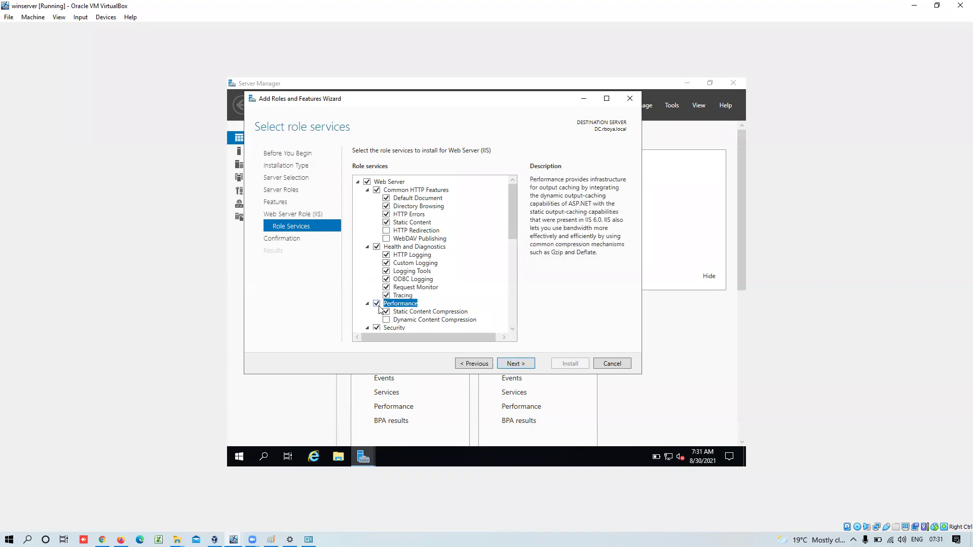
{"action": "left_click", "coordinate": [386, 320]}
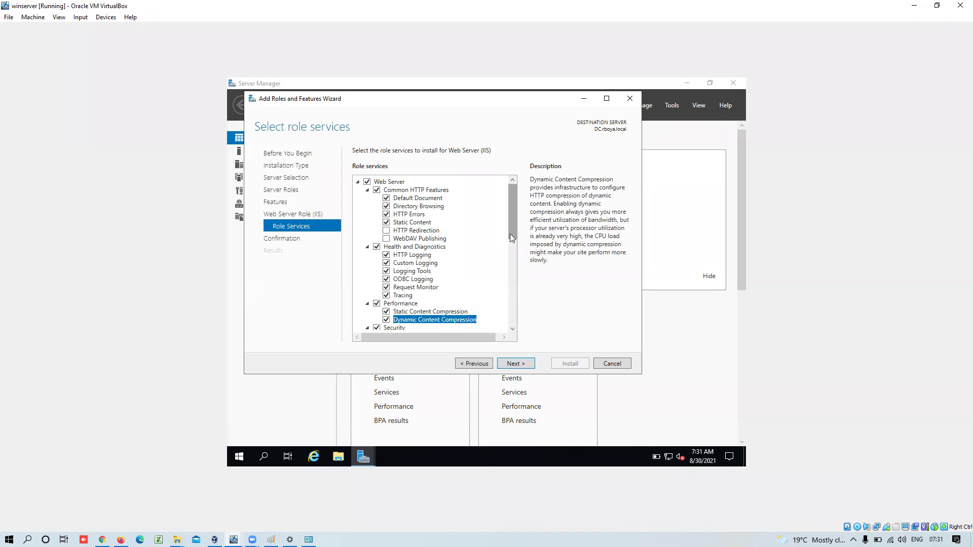
- Enable Basic, Client Certificate Mapping, Digest and Windows Authentication, Centralized SSL, IP Restrictions and URL Authorization
{"action": "left_click_drag", "start_coordinate": [512, 232], "coordinate": [518, 285]}
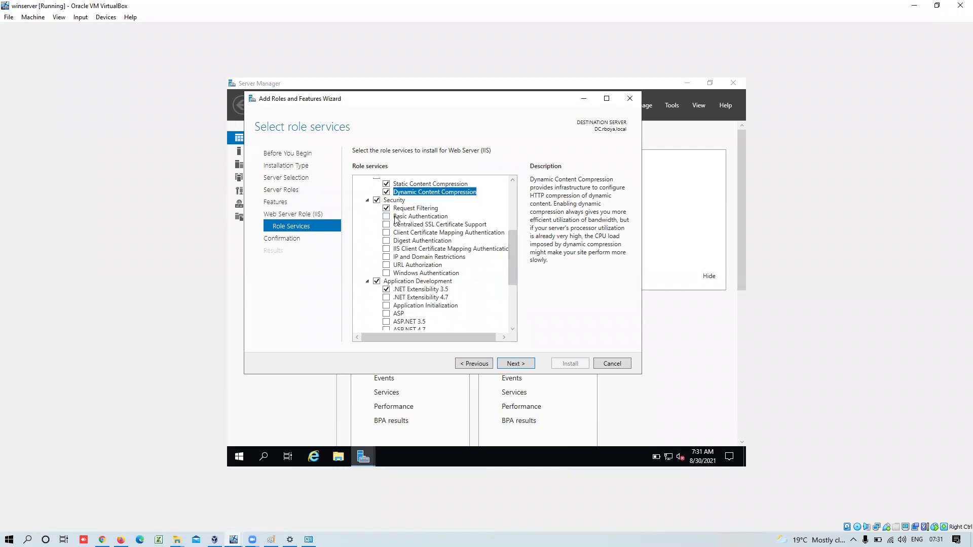
{"action": "left_click", "coordinate": [393, 216]}
{"action": "left_click", "coordinate": [393, 225]}
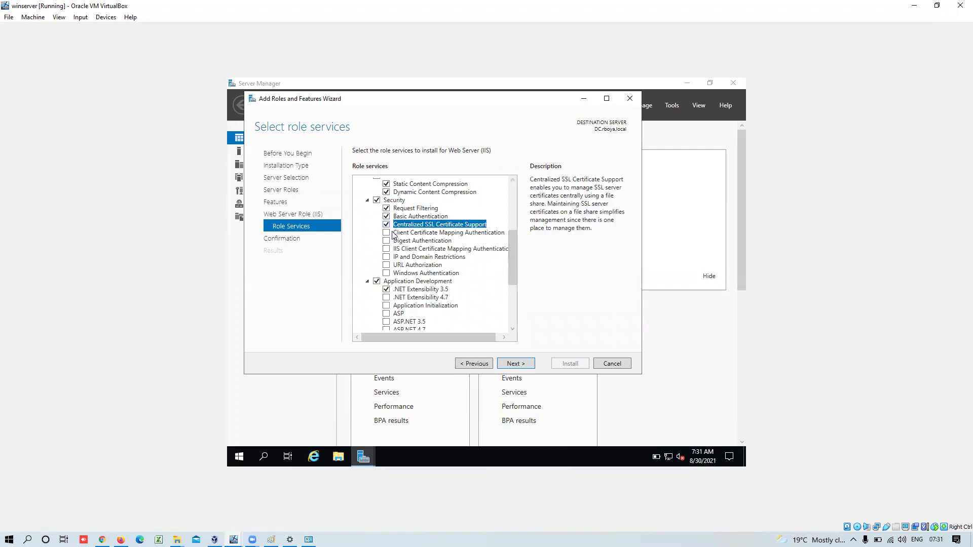
{"action": "left_click", "coordinate": [392, 233]}
{"action": "left_click", "coordinate": [394, 241]}
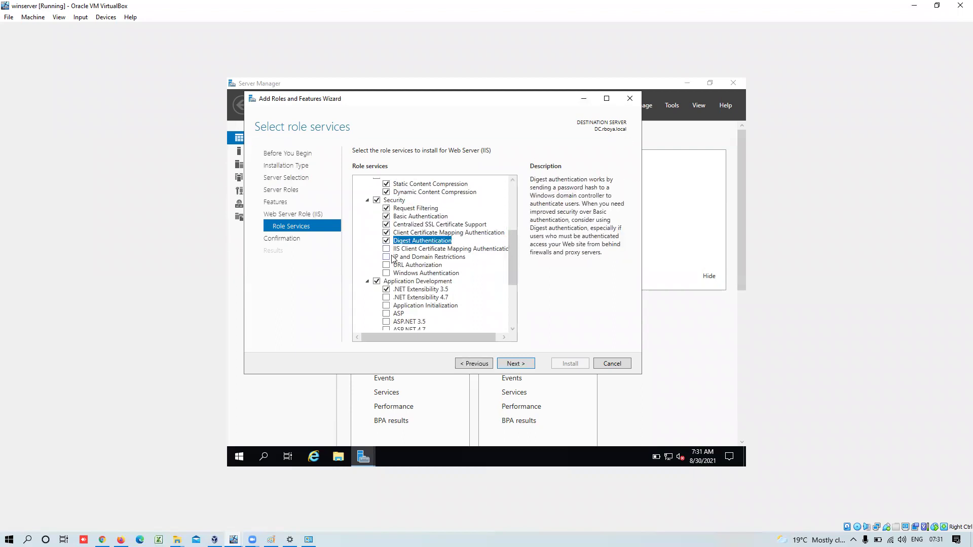
{"action": "left_click", "coordinate": [393, 257]}
{"action": "left_click", "coordinate": [393, 265]}
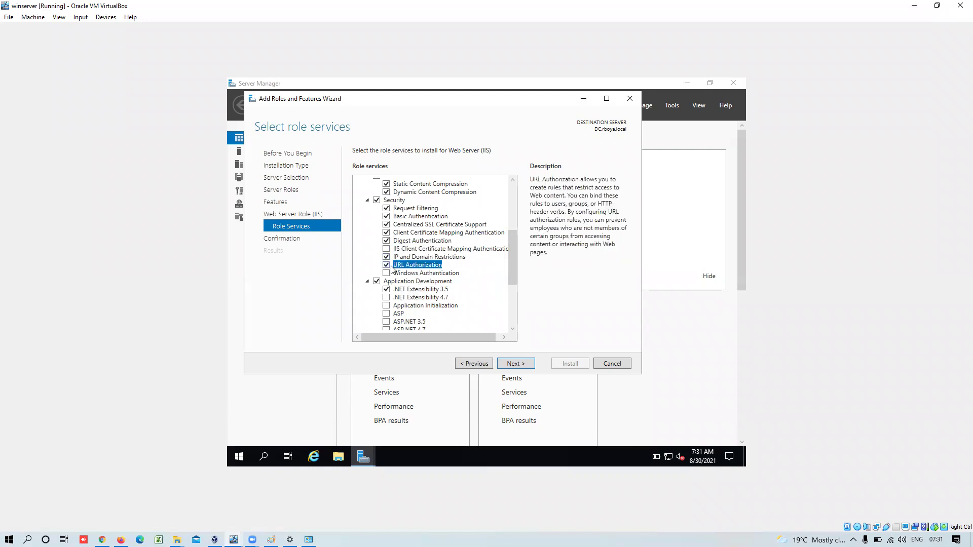
{"action": "left_click", "coordinate": [393, 274]}
{"action": "left_click_drag", "start_coordinate": [516, 254], "coordinate": [514, 308]}
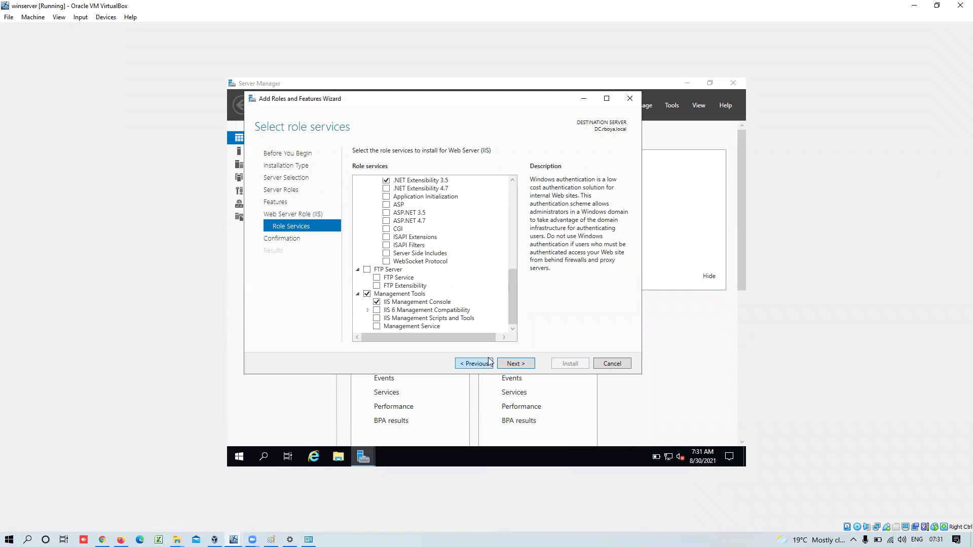
- Confirm the selections and start installing the roles and features on DC.rboya.local
{"action": "left_click", "coordinate": [523, 371]}
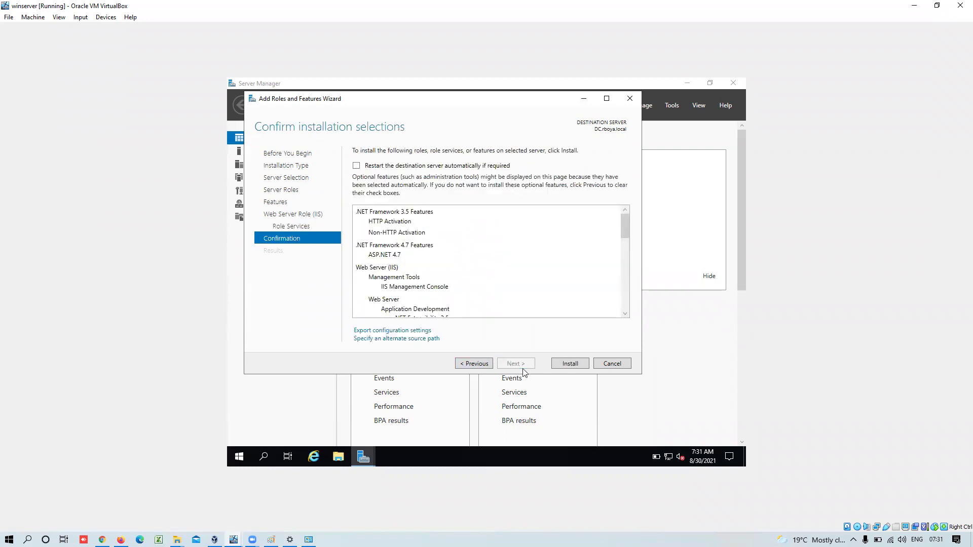
{"action": "left_click", "coordinate": [570, 364]}
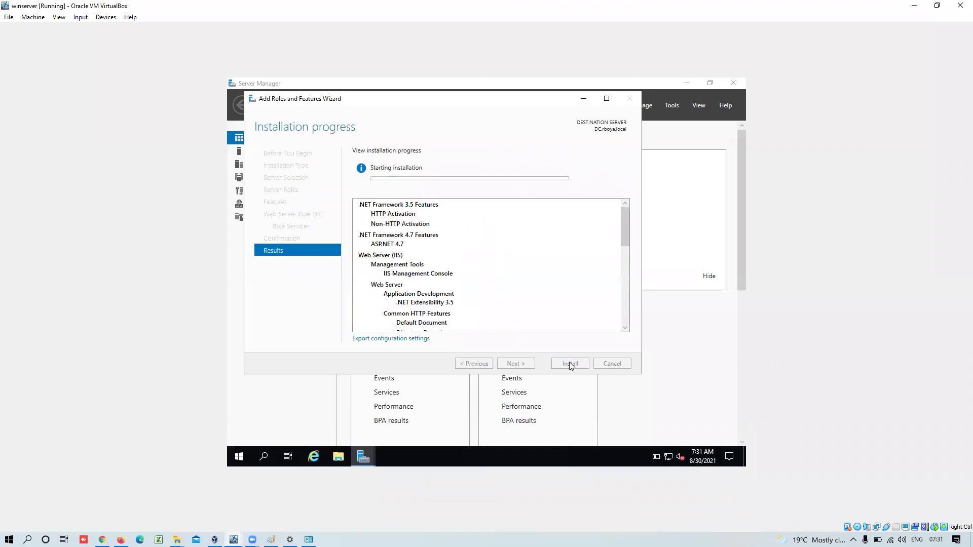
{"action": "mouse_move", "coordinate": [625, 231]}
{"action": "left_mouse_down"}
{"action": "mouse_move", "coordinate": [631, 312]}
{"action": "mouse_move", "coordinate": [625, 207]}
{"action": "left_mouse_up"}
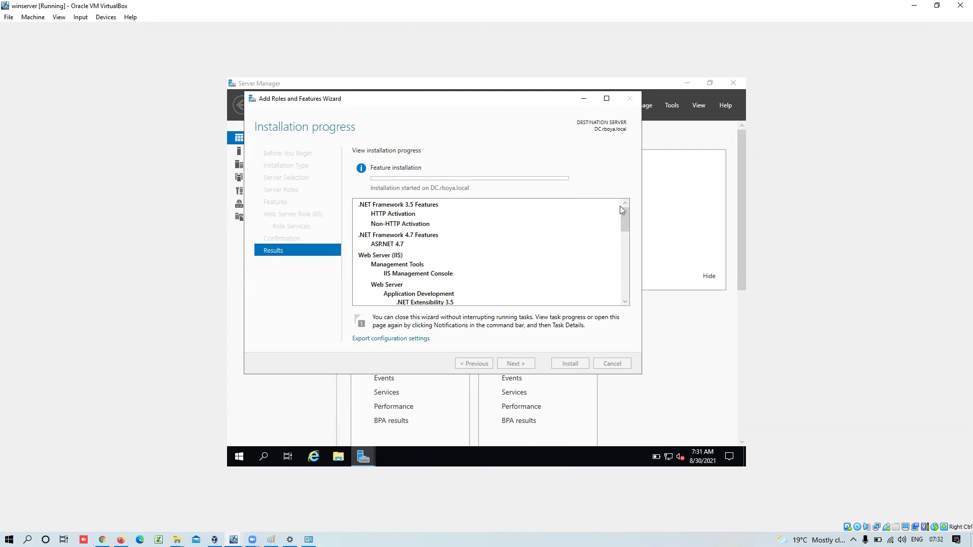
- Move the installation wizard aside, then close it to return to the Server Manager Dashboard
{"action": "left_click", "coordinate": [687, 329]}
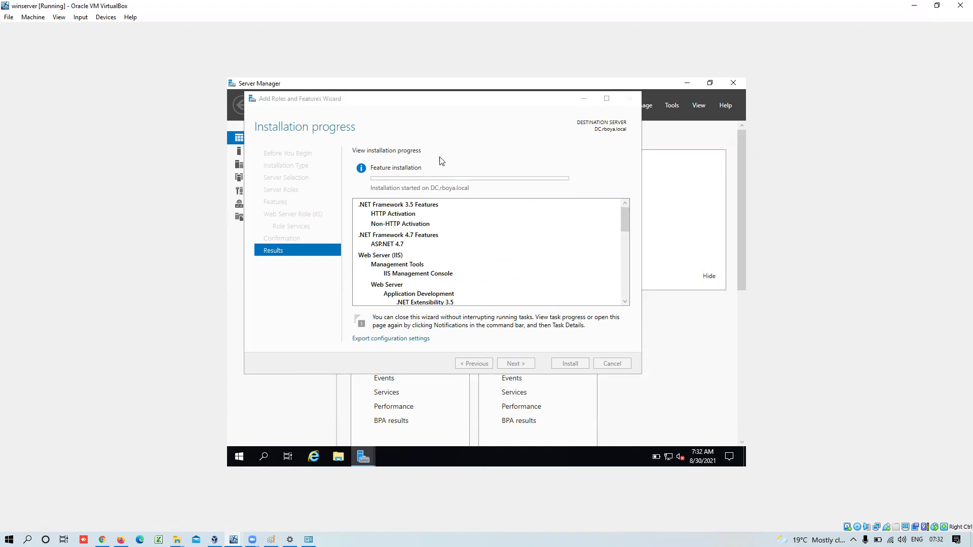
{"action": "left_click_drag", "start_coordinate": [373, 101], "coordinate": [469, 102]}
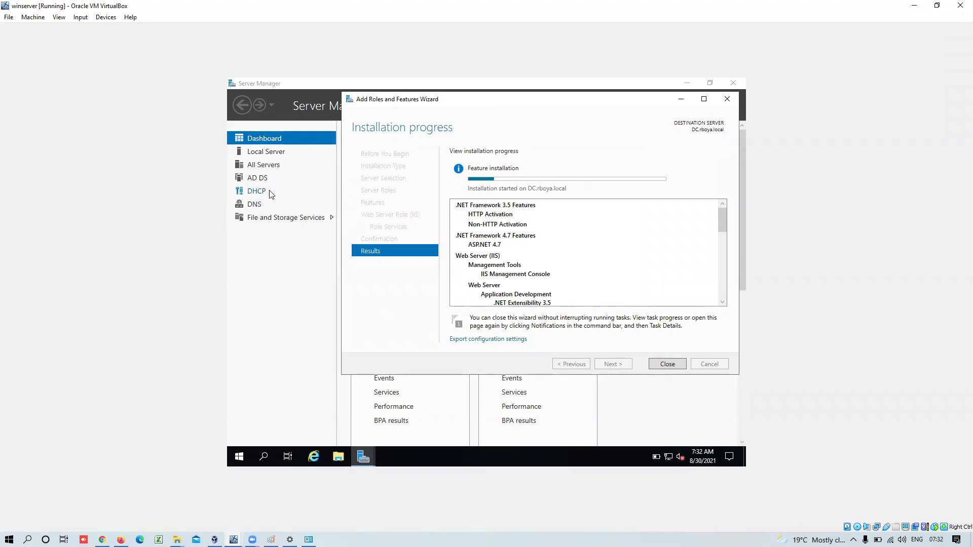
{"action": "left_click", "coordinate": [680, 419]}
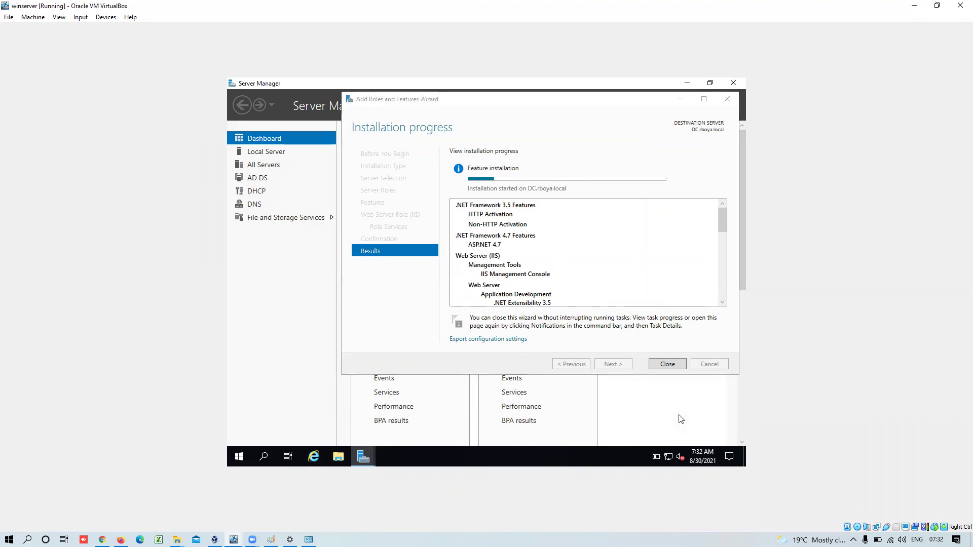
{"action": "left_click", "coordinate": [681, 99]}
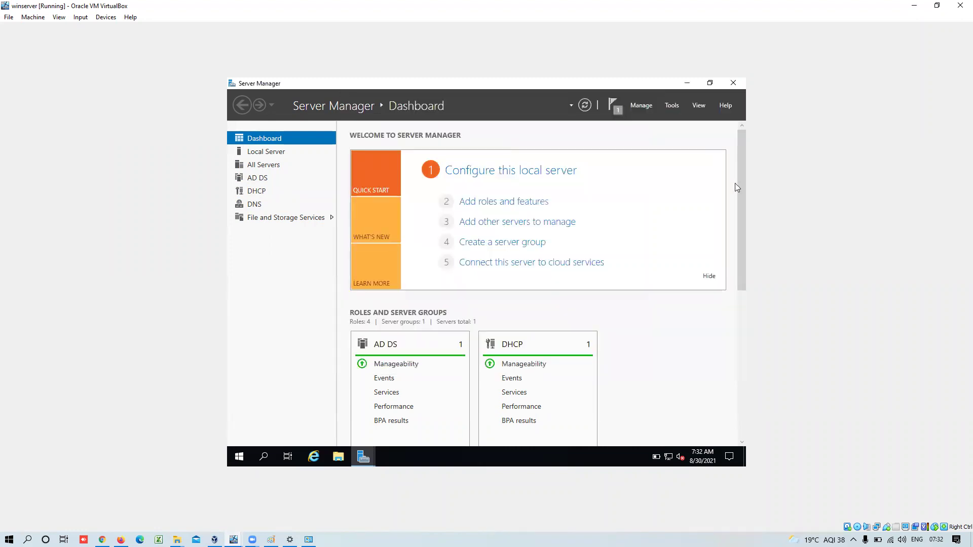
{"action": "left_click_drag", "start_coordinate": [741, 188], "coordinate": [751, 257]}
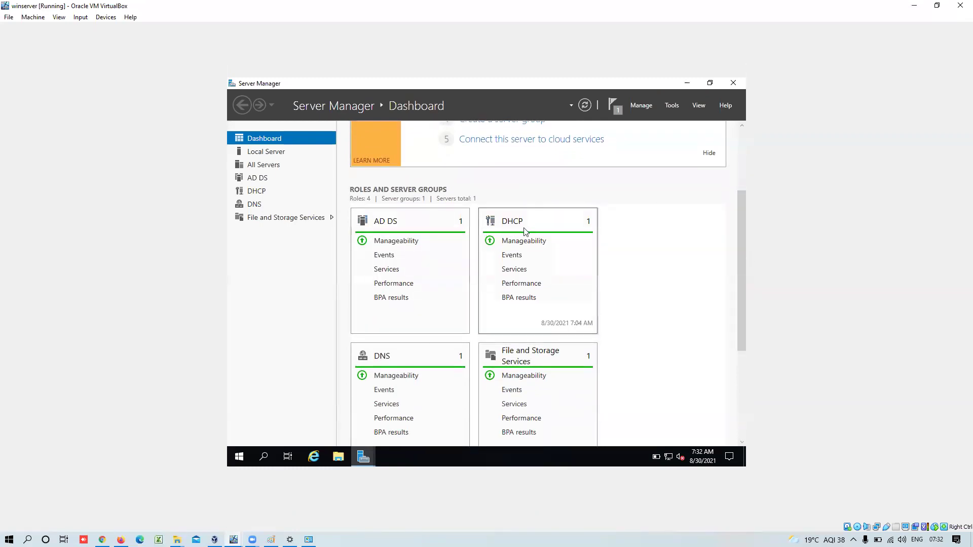
- Check the feature installation progress in the notifications flag, then open the AD DS page
{"action": "left_click_drag", "start_coordinate": [745, 315], "coordinate": [750, 383]}
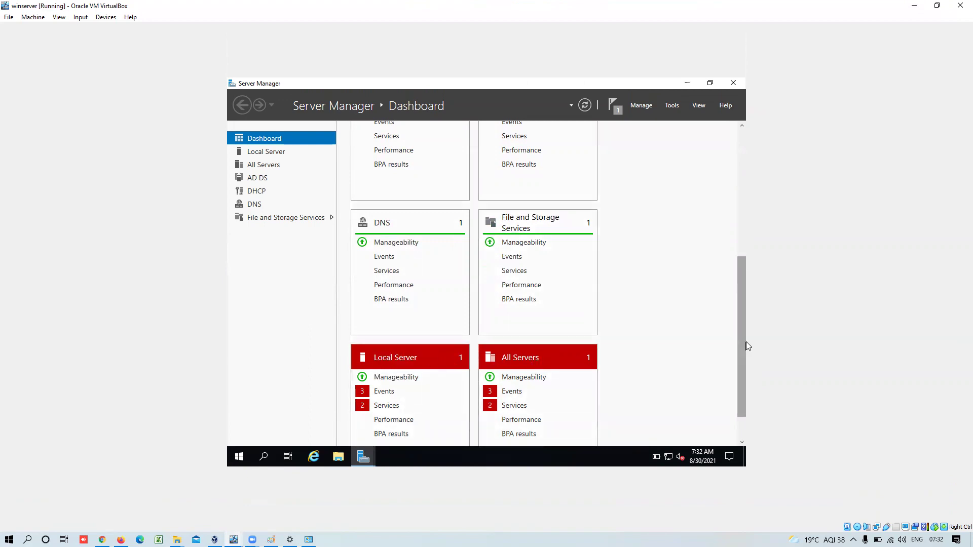
{"action": "left_click", "coordinate": [619, 111]}
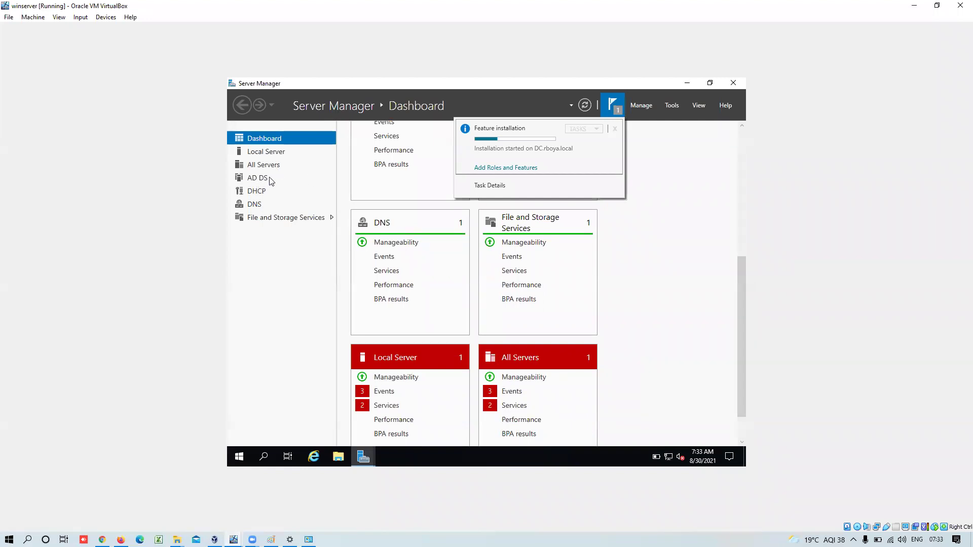
{"action": "left_click", "coordinate": [270, 180]}
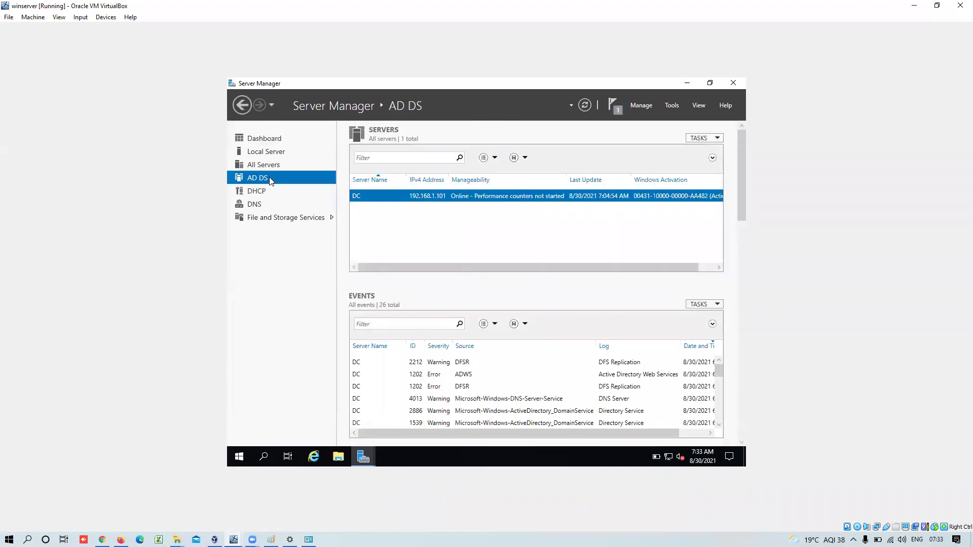
- Search Start for 'active', launch Active Directory Users and Computers maximized, and expand rboya.local
{"action": "left_click", "coordinate": [235, 458]}
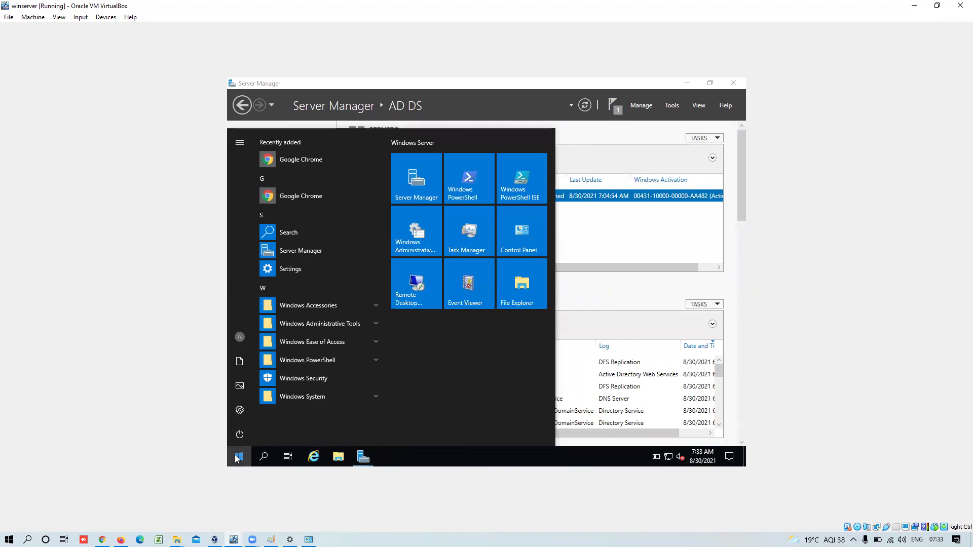
{"action": "type", "text": "ac"}
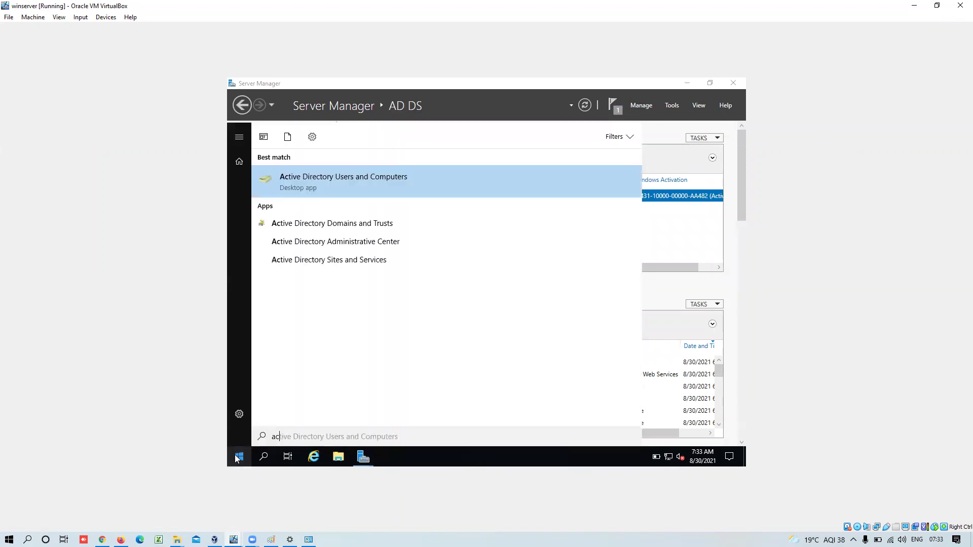
{"action": "type", "text": "tive"}
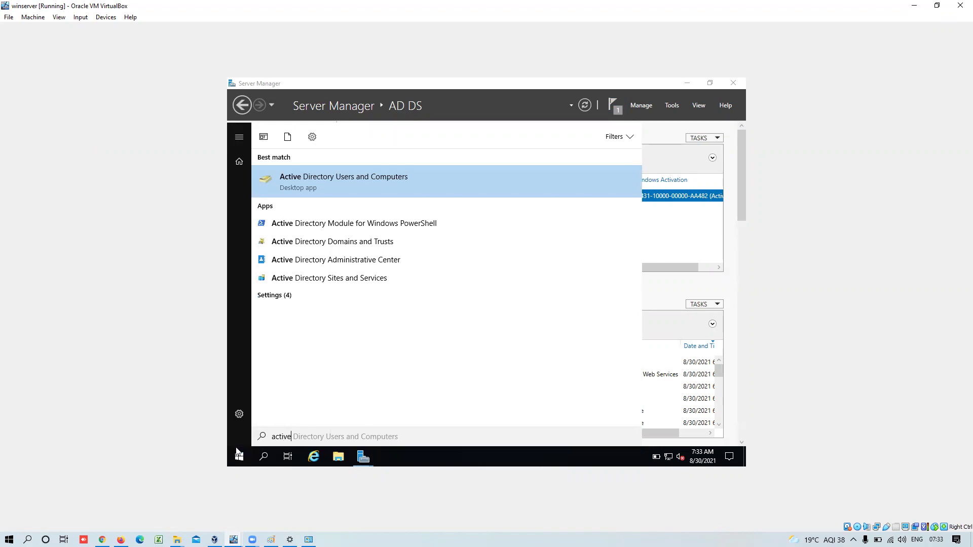
{"action": "left_click", "coordinate": [390, 183]}
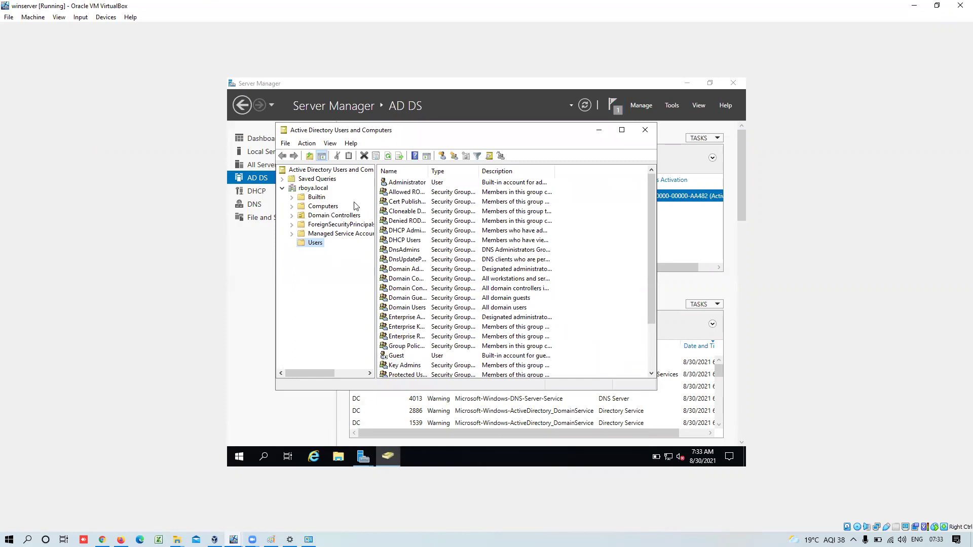
{"action": "double_click", "coordinate": [480, 131]}
{"action": "left_click", "coordinate": [478, 124]}
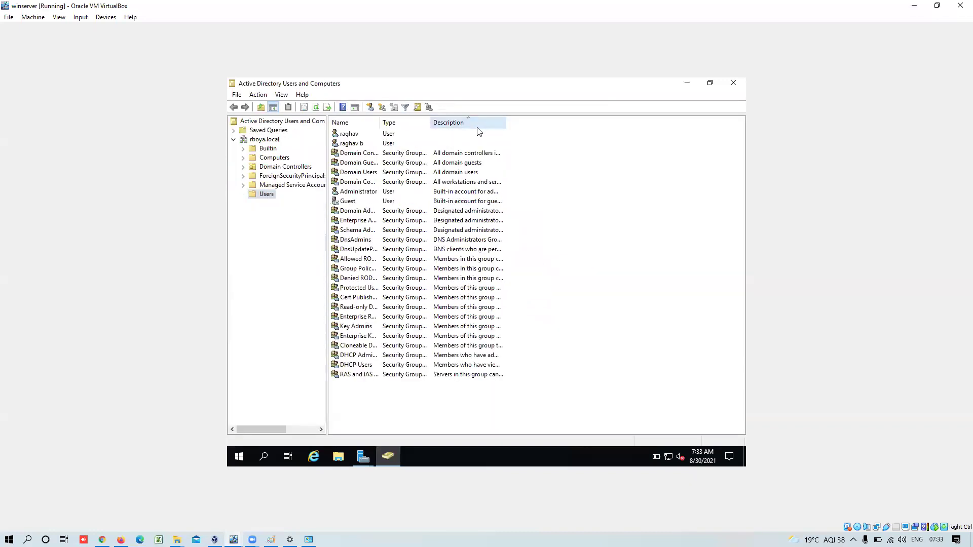
{"action": "left_click", "coordinate": [232, 142]}
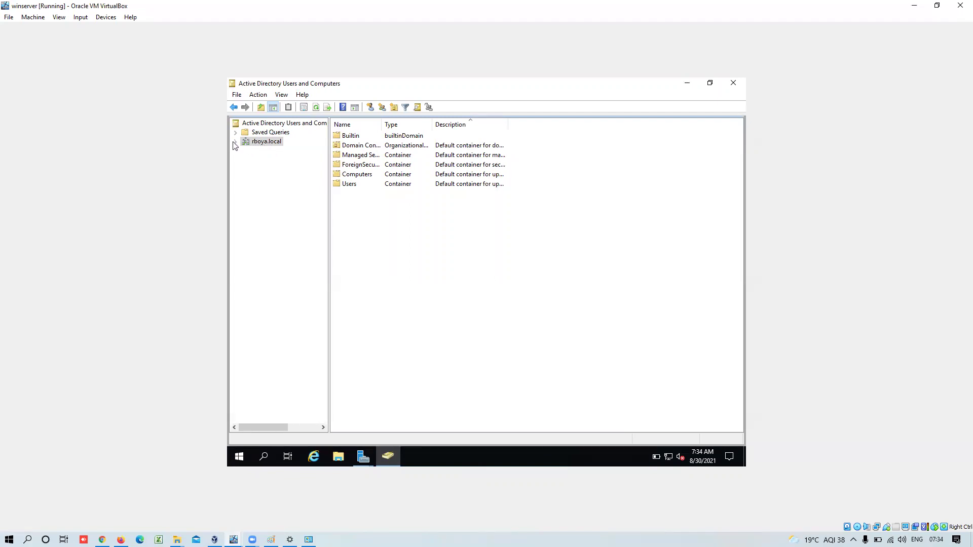
{"action": "left_click", "coordinate": [235, 142]}
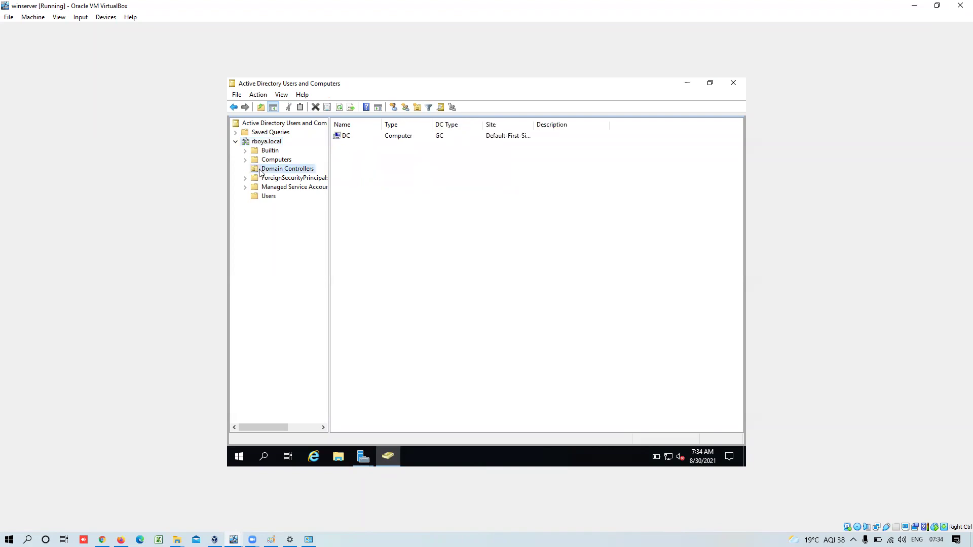
- Open DC's properties and inspect its rboya.local DNS name and Global Catalog DC type
{"action": "left_click", "coordinate": [353, 136]}
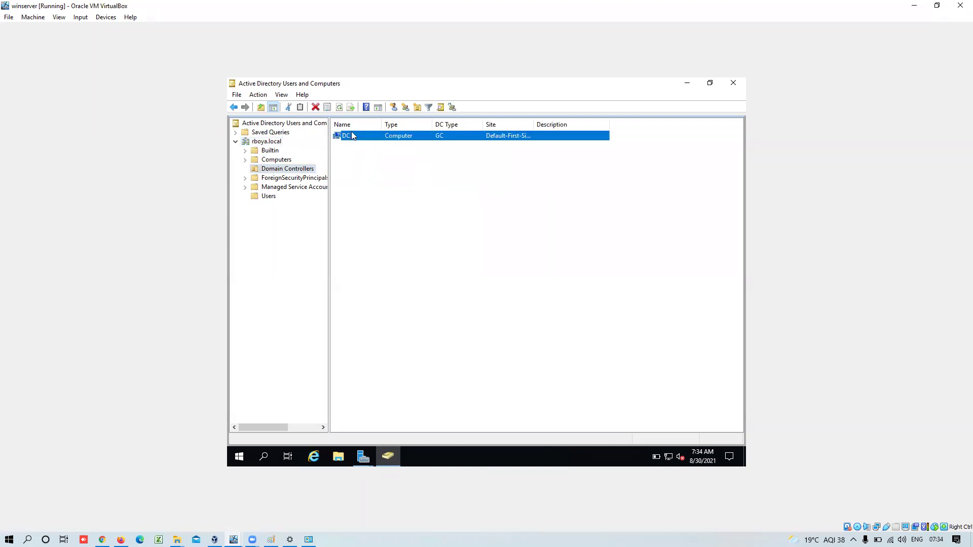
{"action": "double_click", "coordinate": [353, 136]}
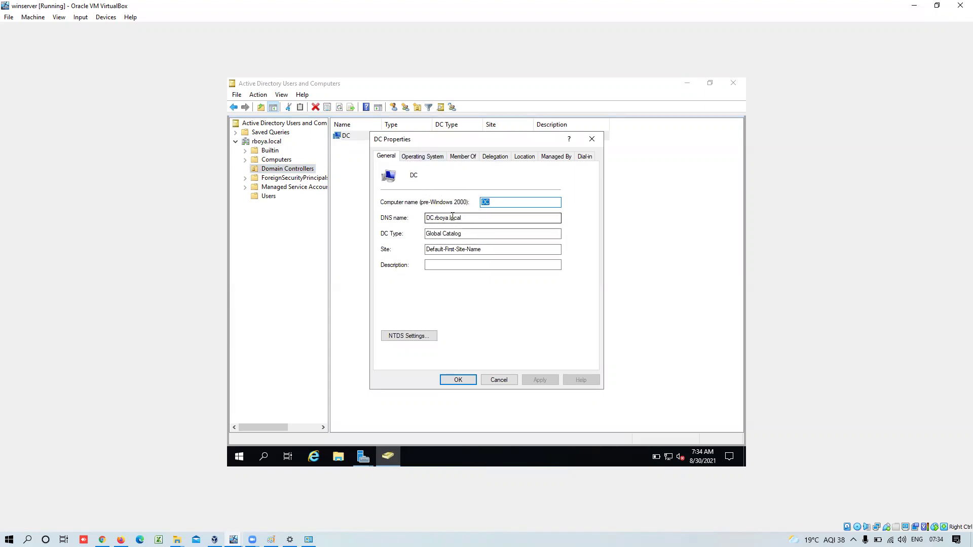
{"action": "left_click_drag", "start_coordinate": [469, 218], "coordinate": [434, 222]}
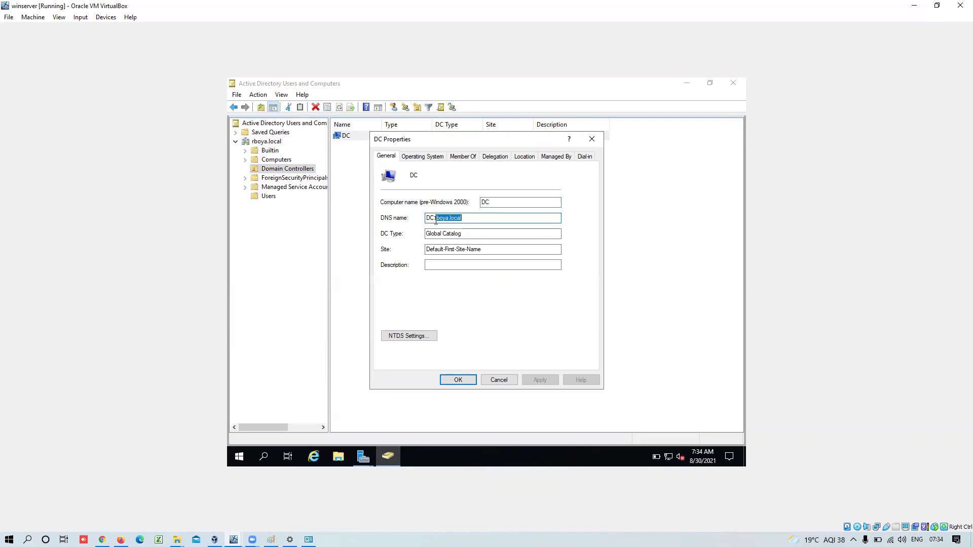
{"action": "left_click", "coordinate": [469, 236]}
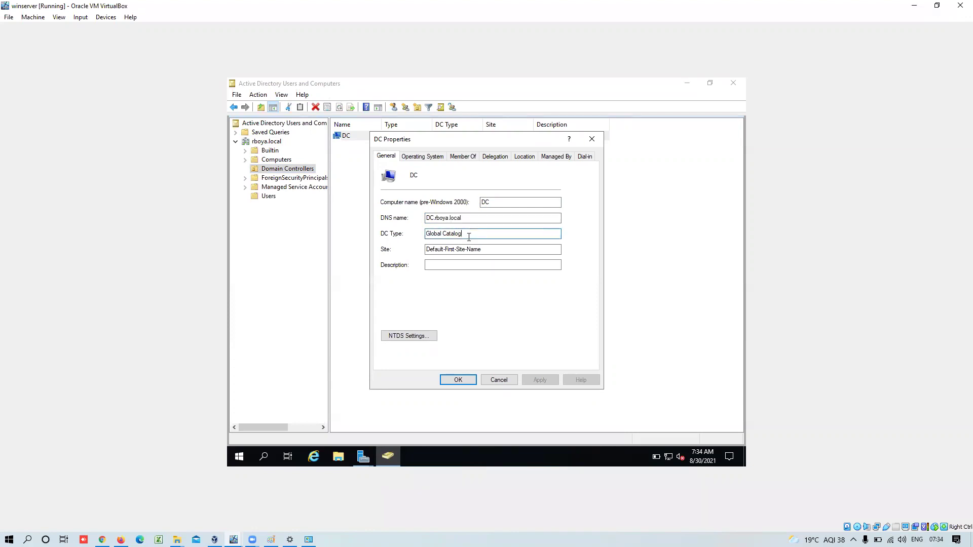
{"action": "left_click", "coordinate": [469, 221]}
{"action": "left_click_drag", "start_coordinate": [469, 220], "coordinate": [437, 221]}
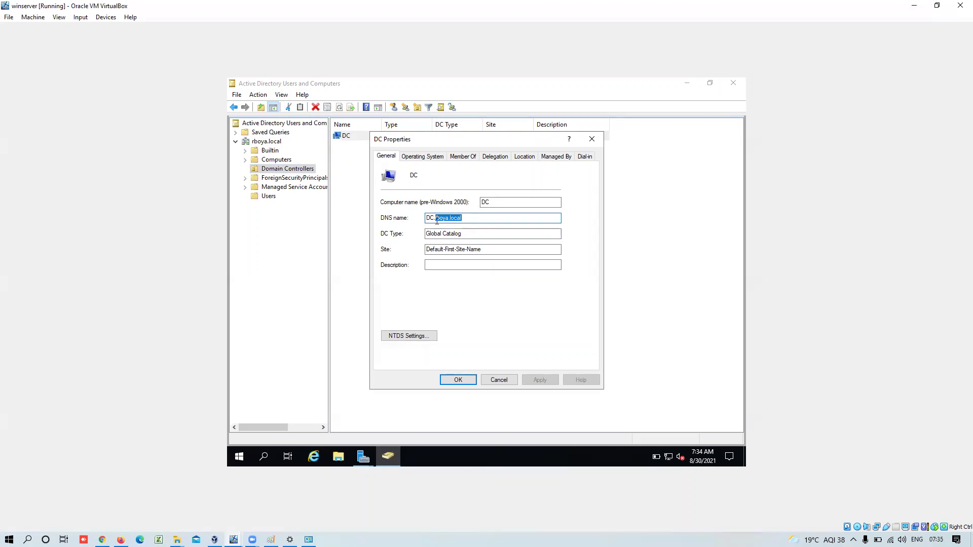
{"action": "left_click", "coordinate": [471, 234]}
{"action": "left_click_drag", "start_coordinate": [470, 235], "coordinate": [422, 236]}
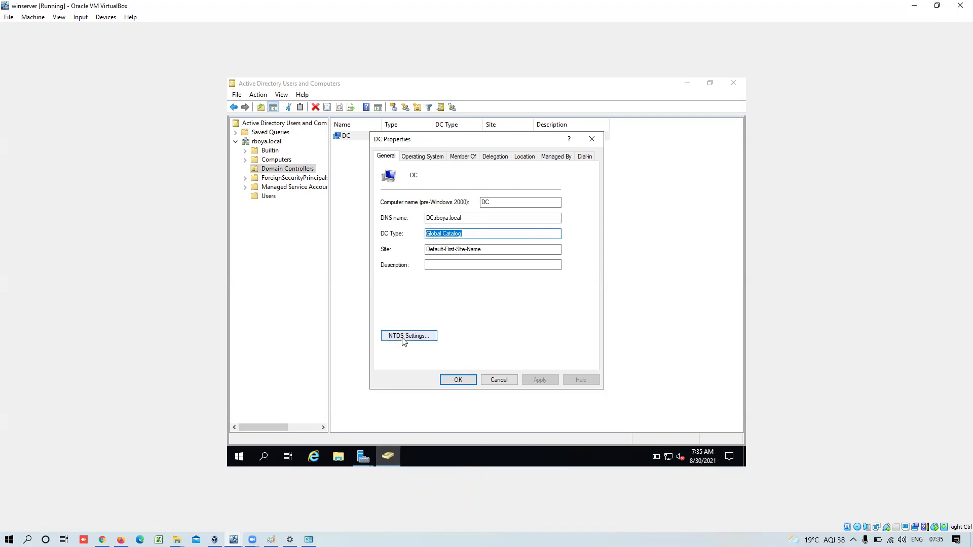
- Check DC's Operating System, Member Of and Delegation tabs, then close the dialog
{"action": "left_click", "coordinate": [425, 157]}
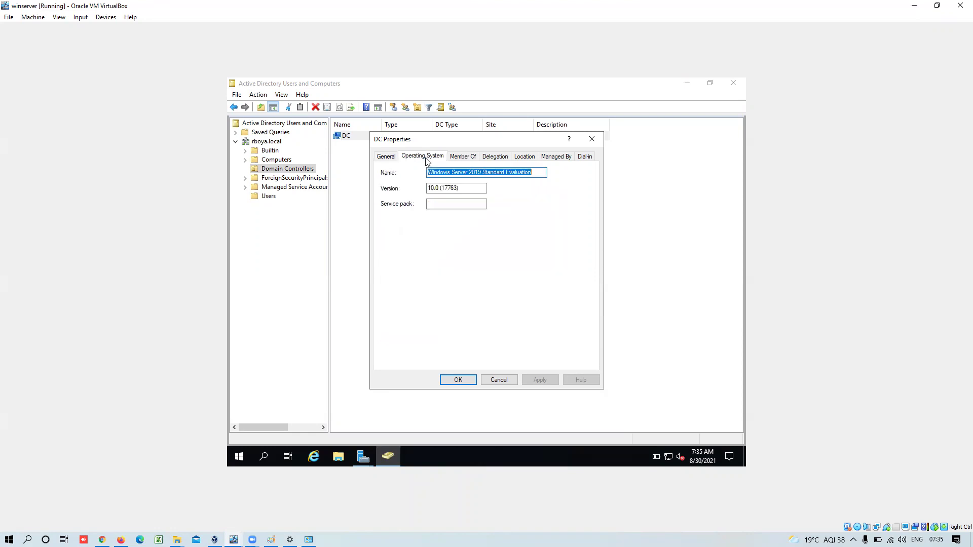
{"action": "left_click", "coordinate": [471, 157]}
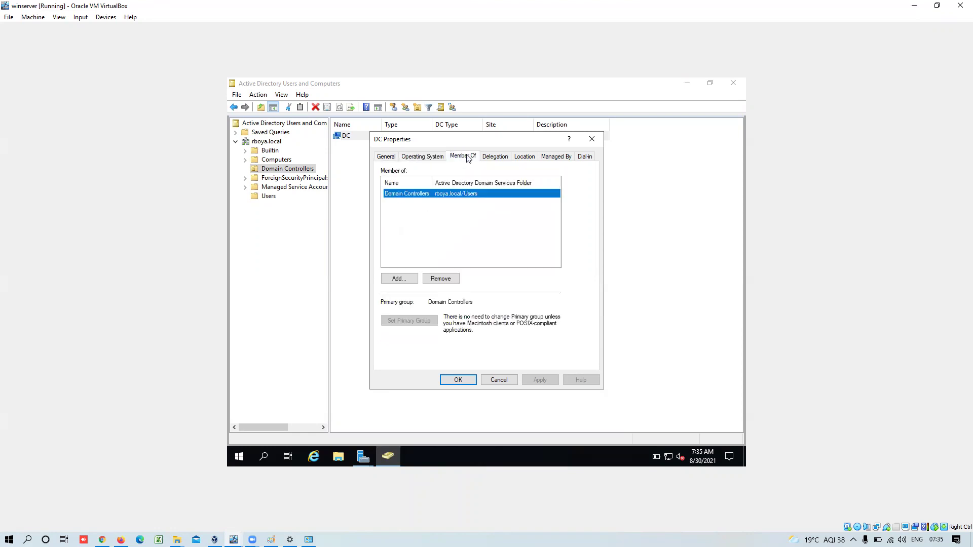
{"action": "left_click", "coordinate": [495, 157]}
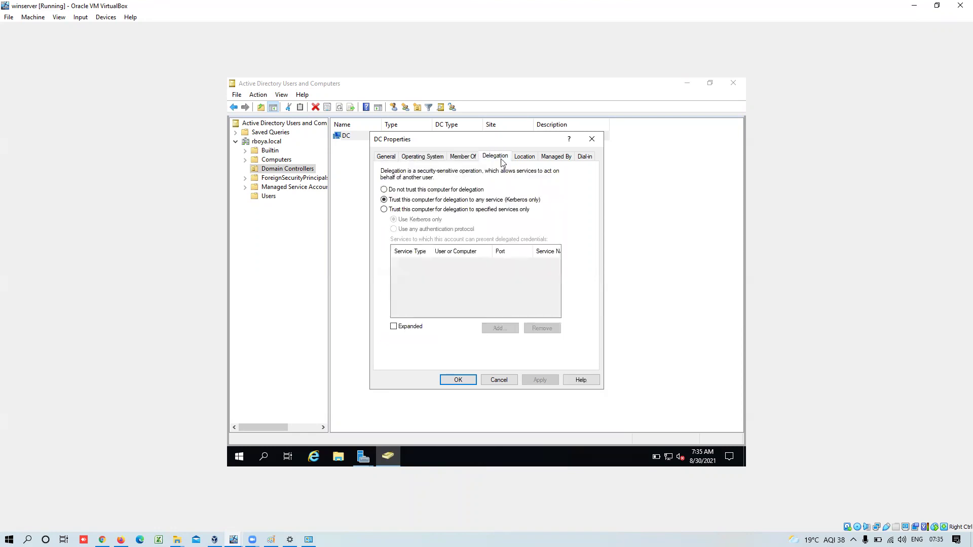
{"action": "left_click", "coordinate": [591, 138]}
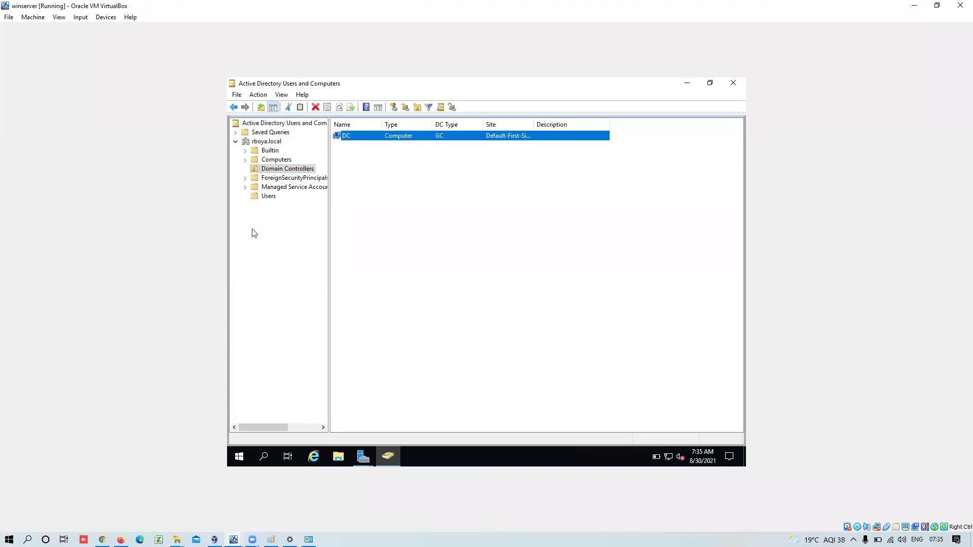
- Show the Computers container, close the completed Add Roles wizard, and return to Server Manager
{"action": "left_click", "coordinate": [249, 165]}
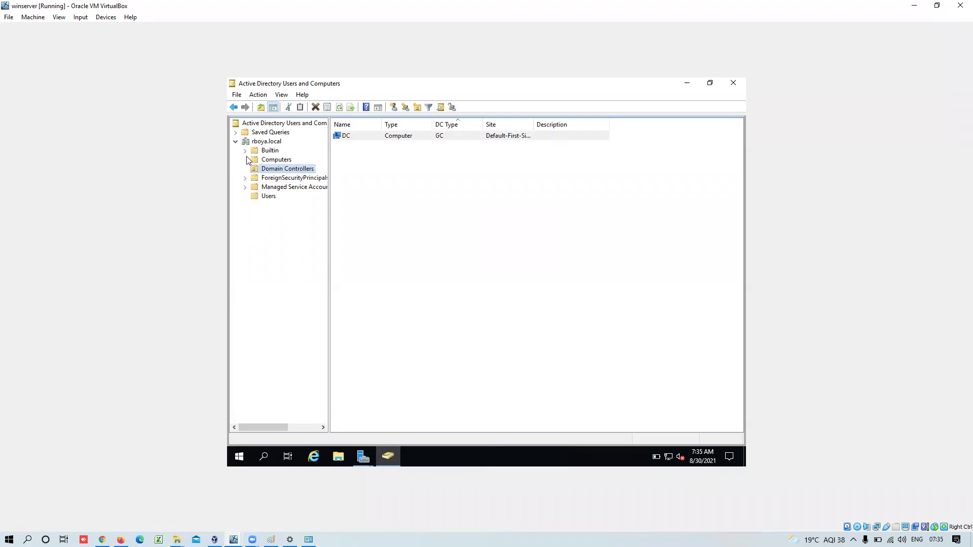
{"action": "left_click", "coordinate": [267, 160]}
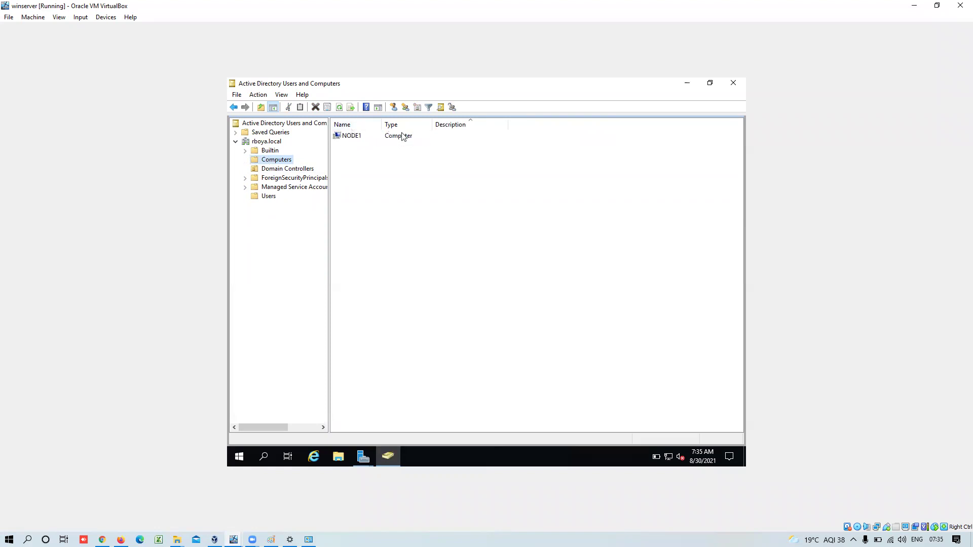
{"action": "left_click", "coordinate": [363, 457]}
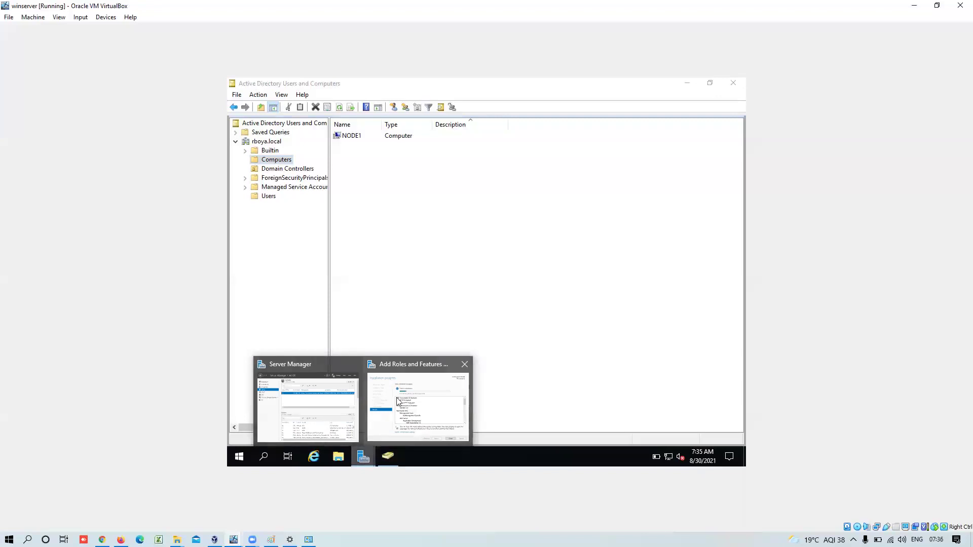
{"action": "left_click", "coordinate": [398, 402]}
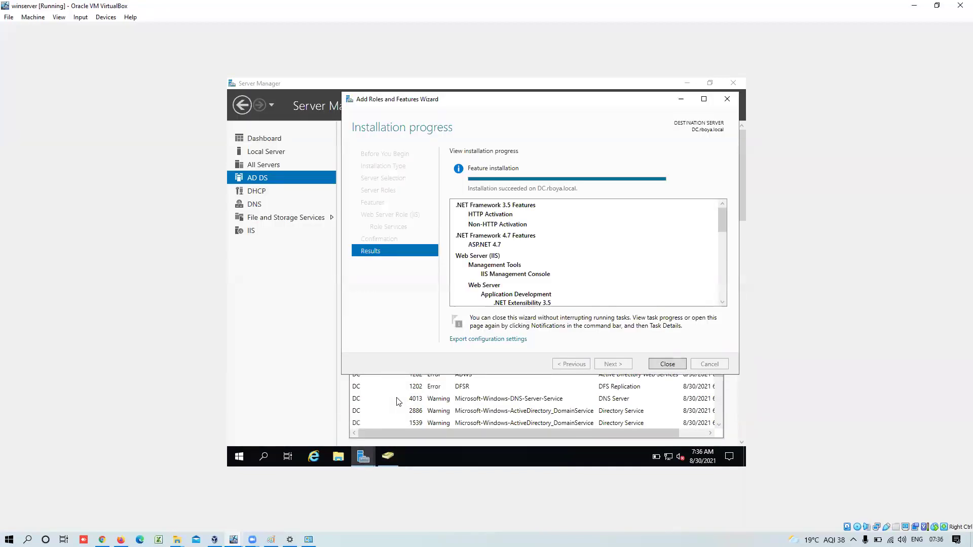
{"action": "left_click", "coordinate": [664, 364]}
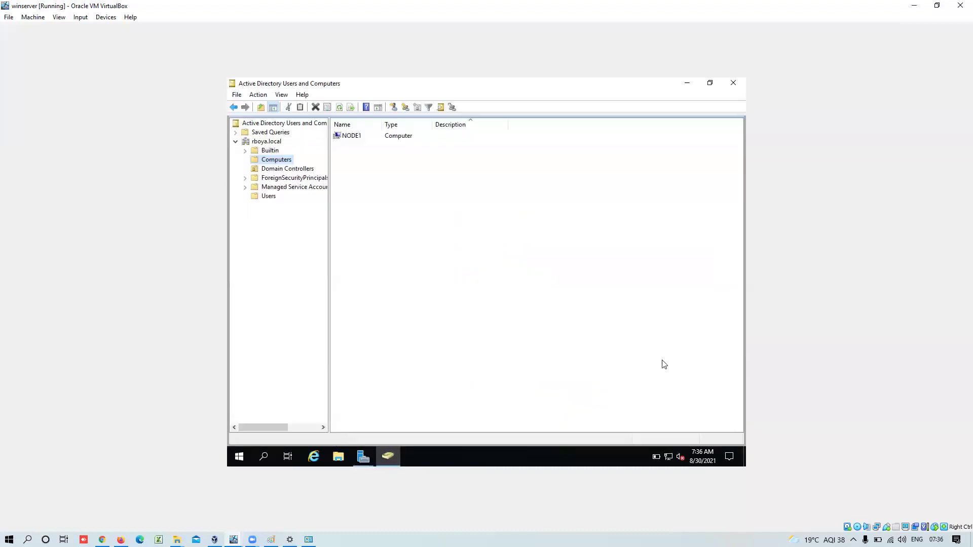
{"action": "left_click", "coordinate": [363, 457]}
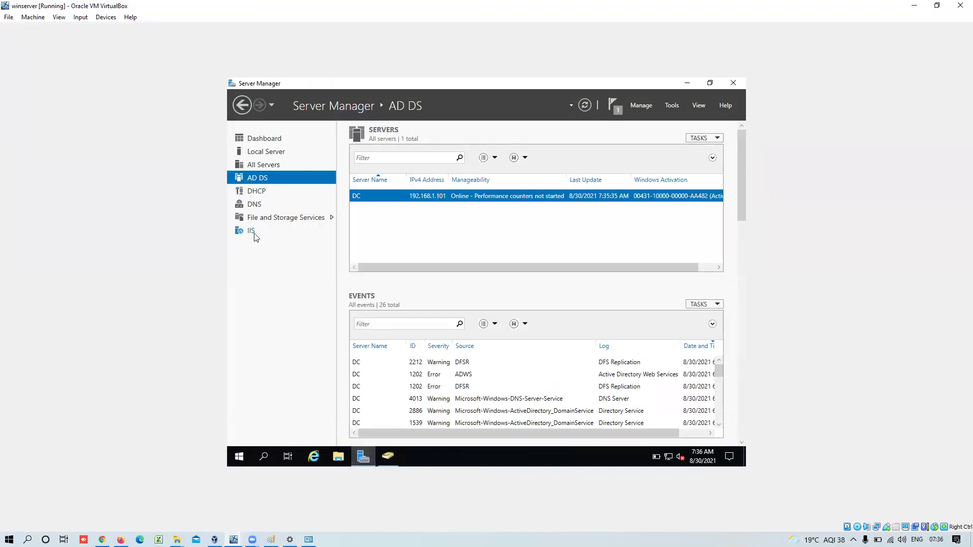
- Review the IIS, AD DS, DHCP and DNS role pages in Server Manager
{"action": "left_click", "coordinate": [254, 235]}
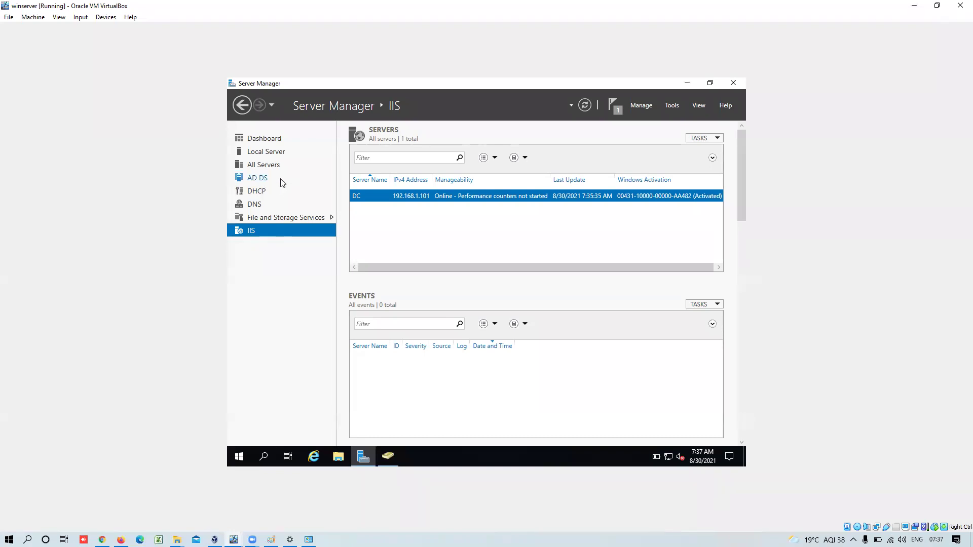
{"action": "left_click", "coordinate": [283, 183]}
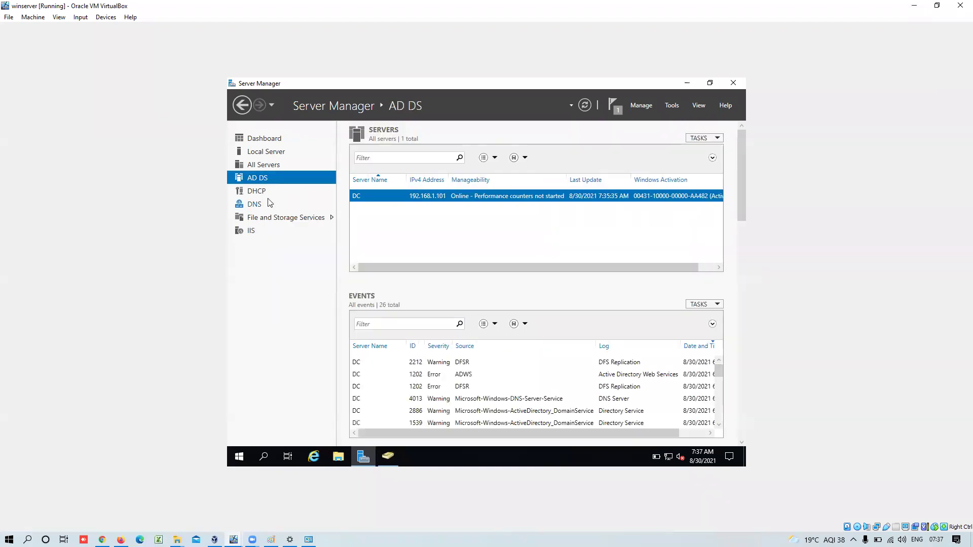
{"action": "left_click", "coordinate": [272, 196]}
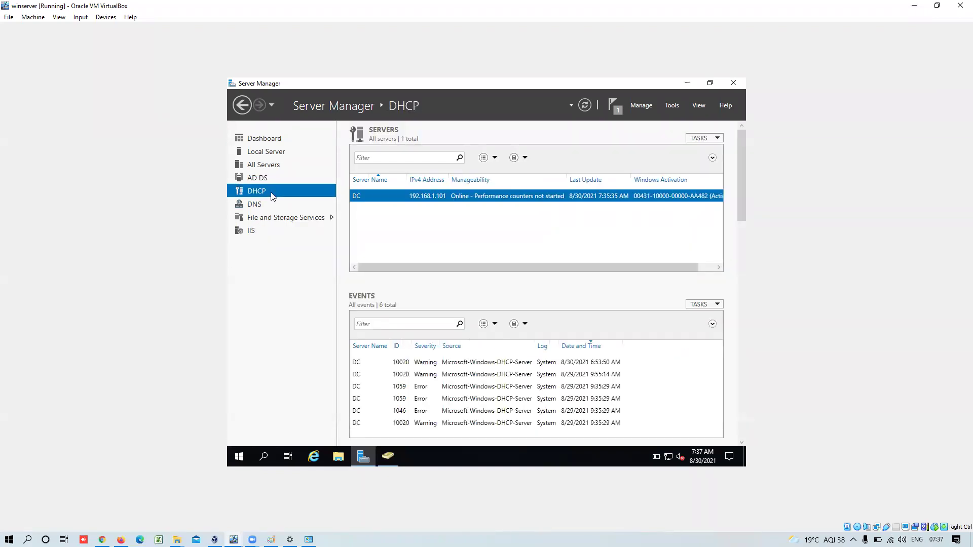
{"action": "left_click", "coordinate": [274, 178]}
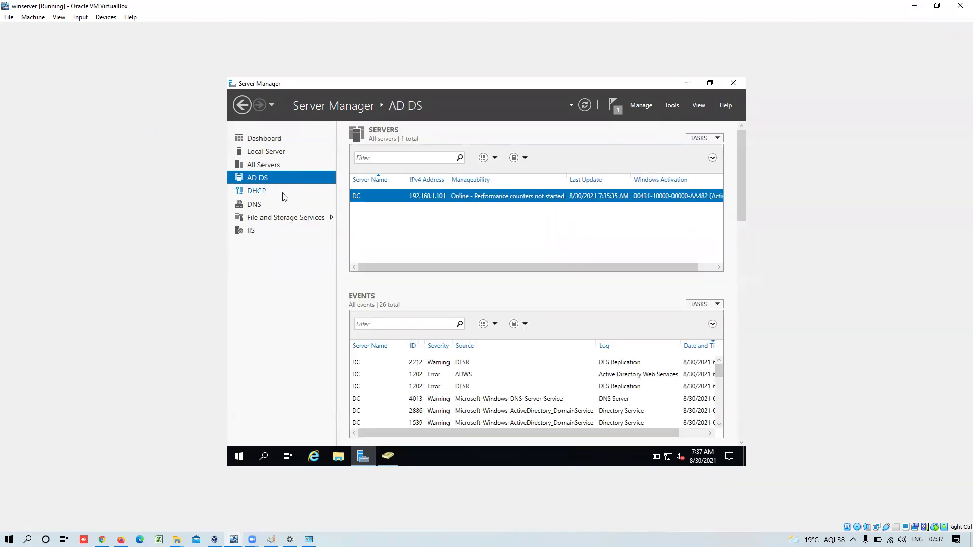
{"action": "left_click", "coordinate": [285, 197]}
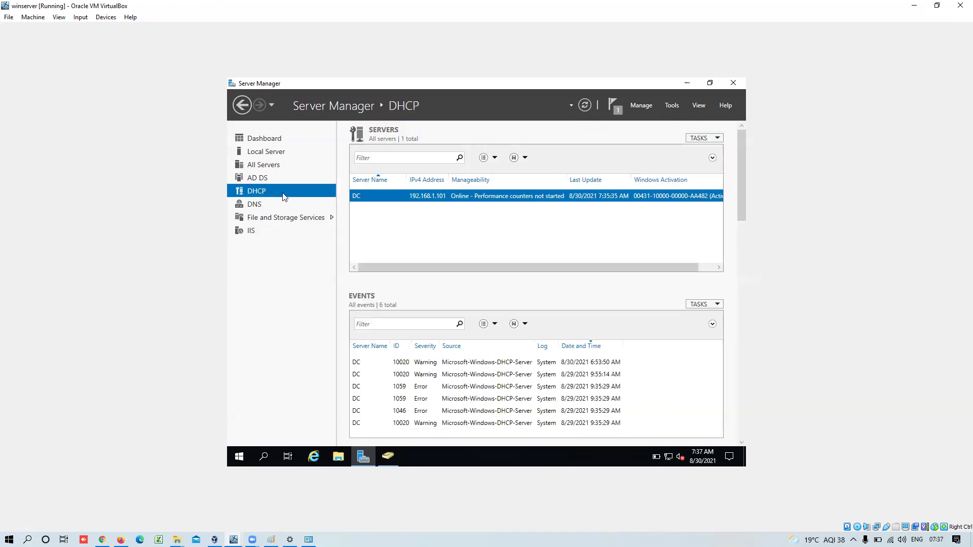
{"action": "left_click", "coordinate": [278, 209]}
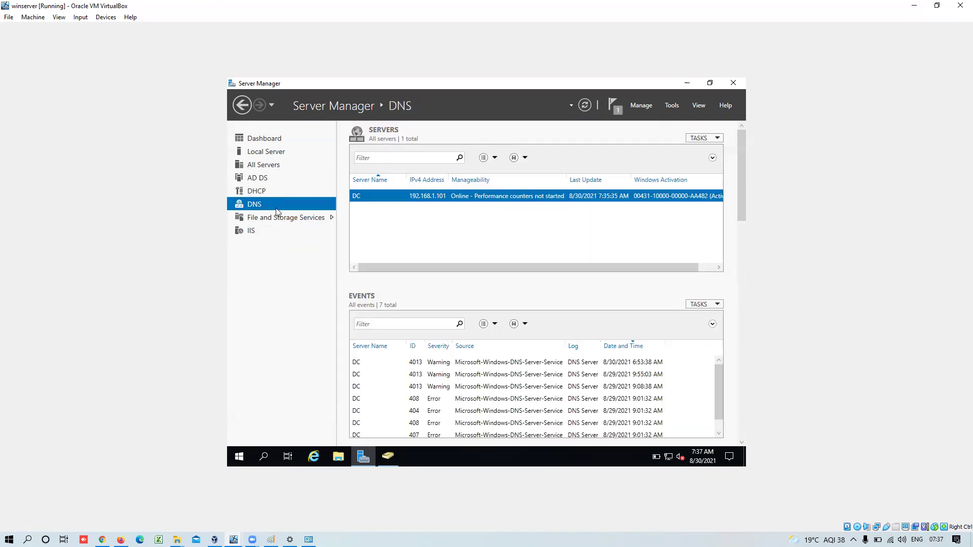
{"action": "left_click", "coordinate": [268, 228]}
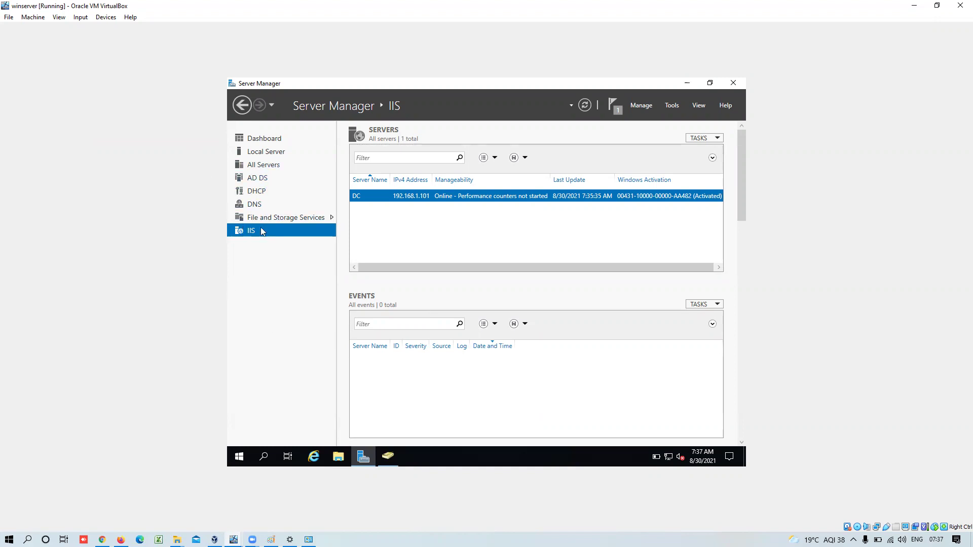
- Bring Active Directory Users and Computers back to the front
{"action": "left_click", "coordinate": [392, 458]}
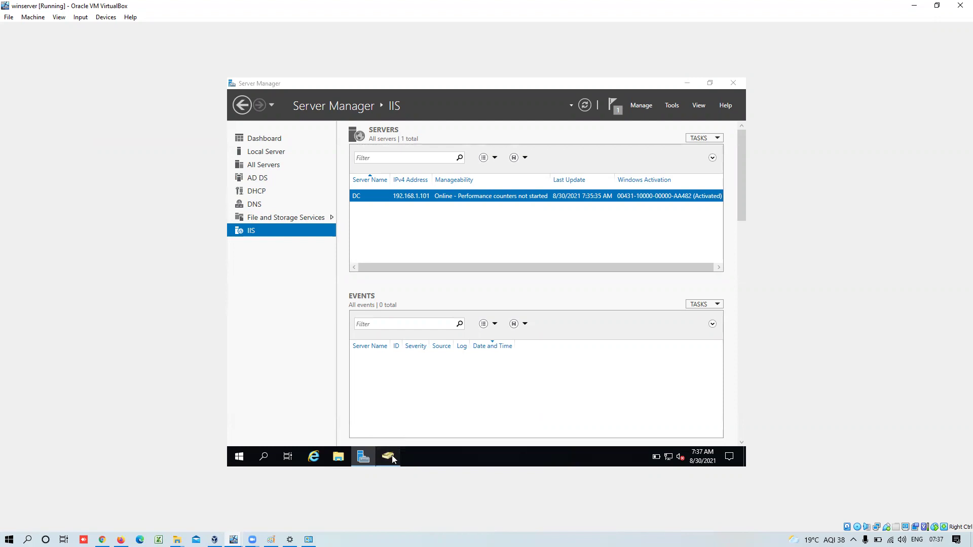
{"action": "left_click", "coordinate": [393, 458]}
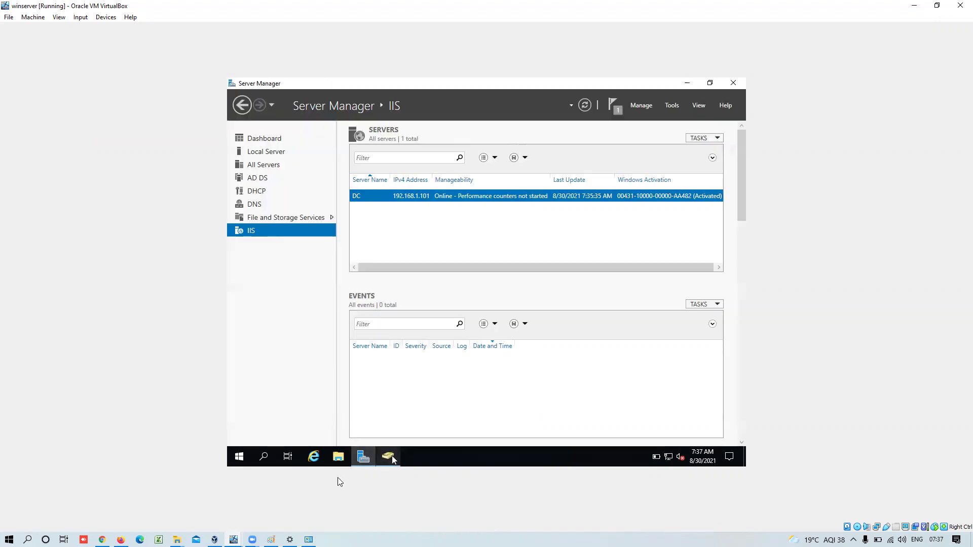
{"action": "left_click", "coordinate": [394, 459]}
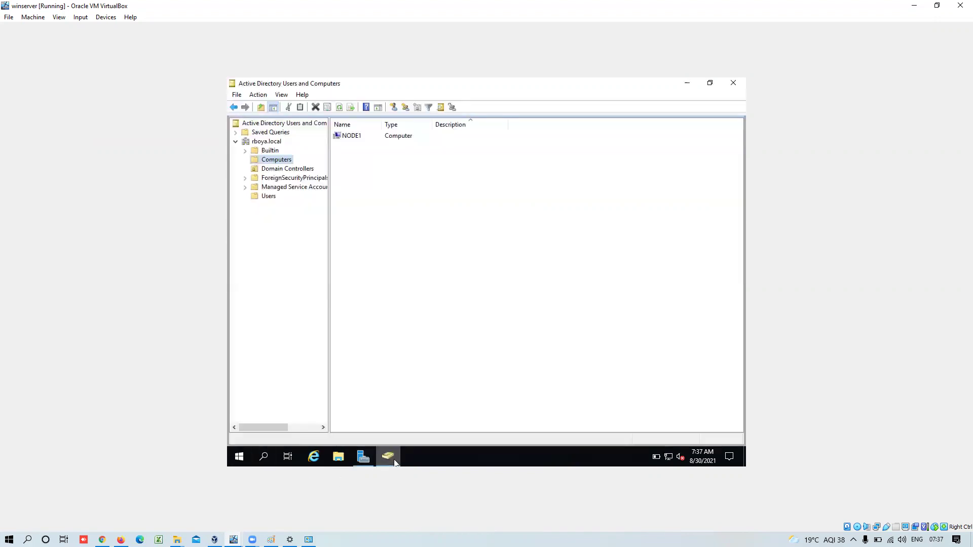
- Select NODE1 in Computers and switch to the Win10 C1 virtual machine
{"action": "left_click", "coordinate": [363, 138]}
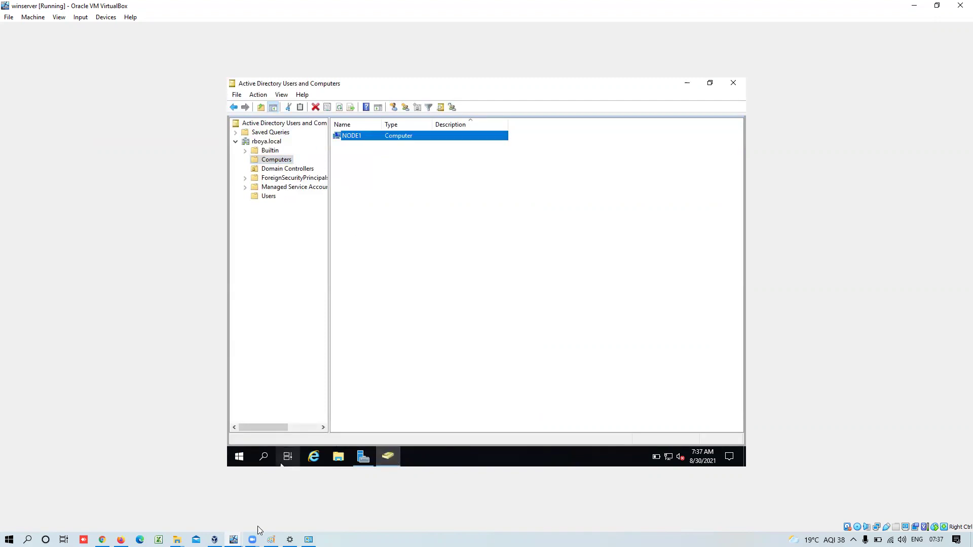
{"action": "mouse_move", "coordinate": [233, 540]}
{"action": "left_click", "coordinate": [278, 511]}
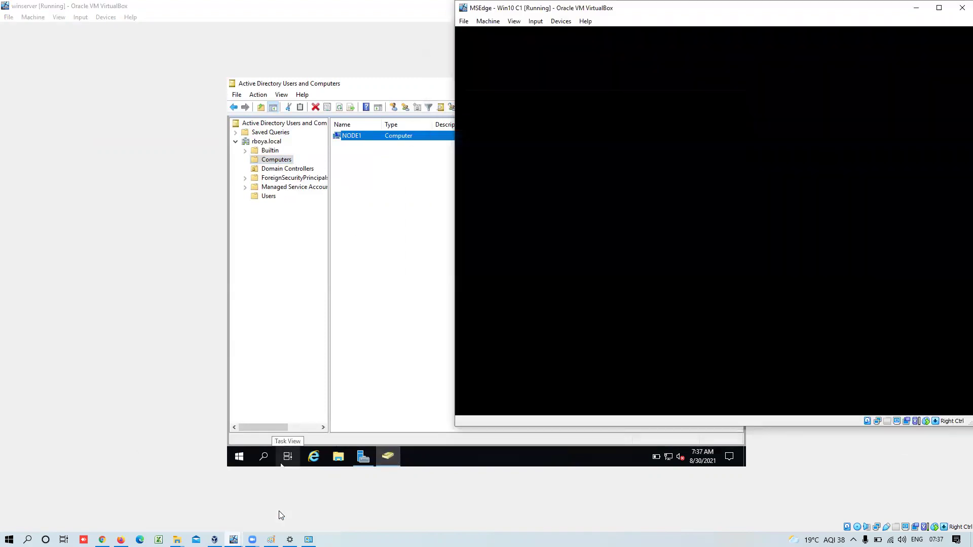
- Close the Win10 VM's Network Connections and Ethernet settings windows, leaving the desktop showing
{"action": "left_click", "coordinate": [907, 71]}
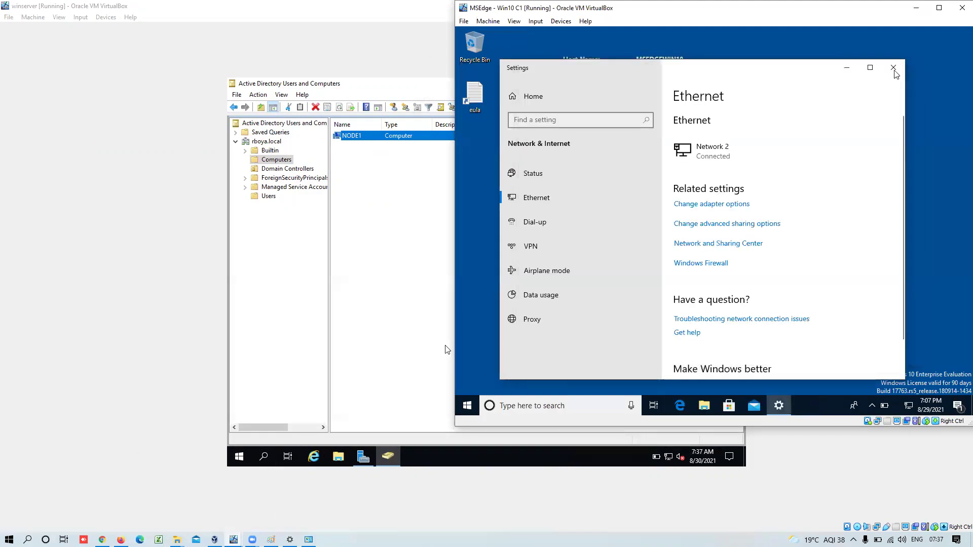
{"action": "left_click", "coordinate": [893, 68]}
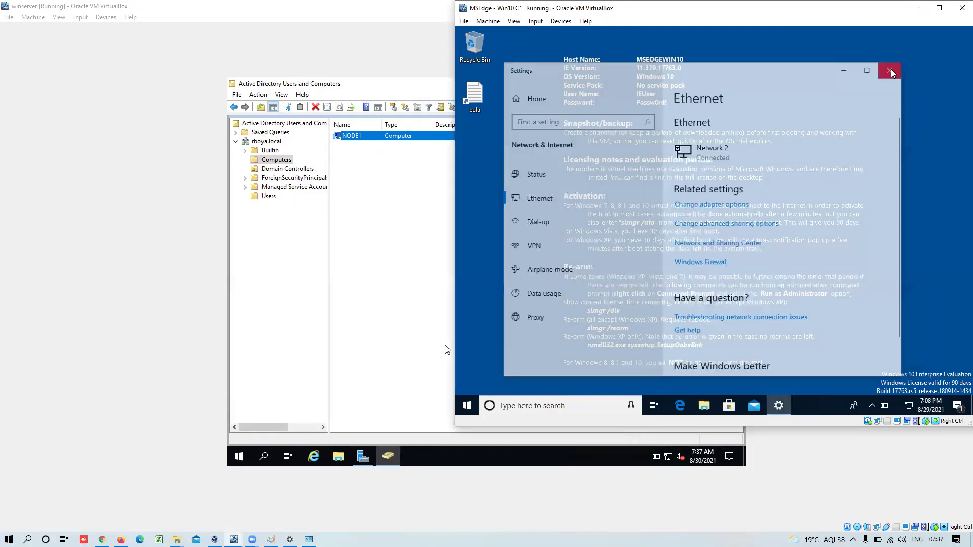
{"action": "left_click", "coordinate": [467, 406]}
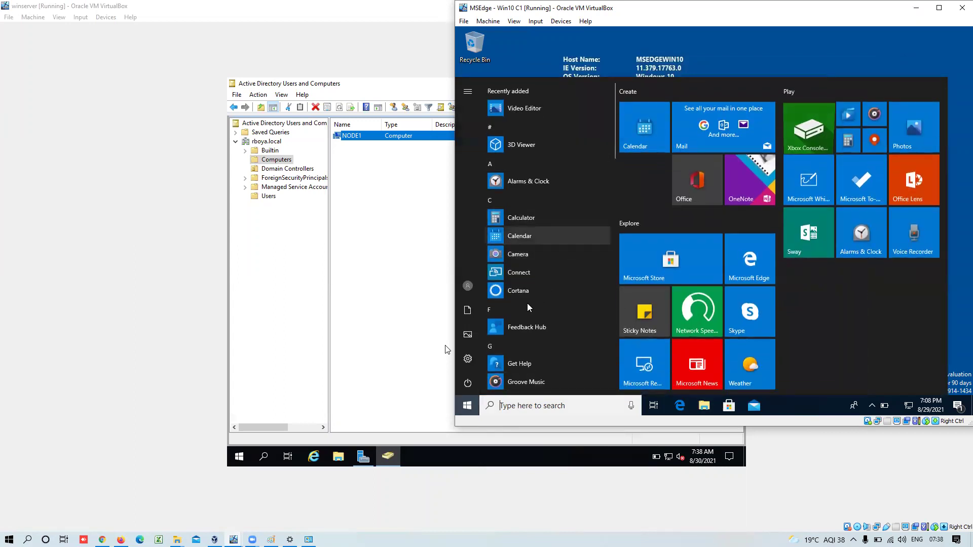
{"action": "key", "text": "Escape"}
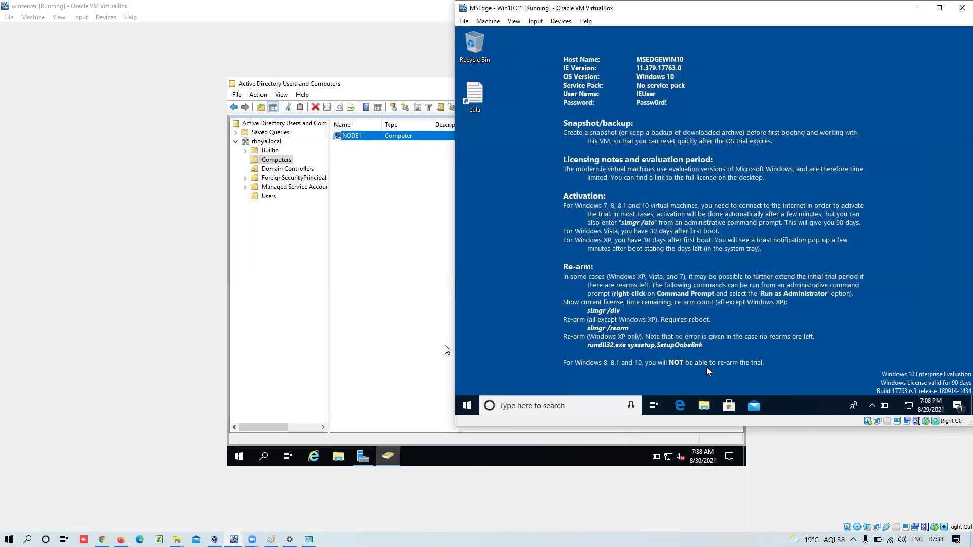
- Open This PC's Properties from File Explorer, showing MSEDGEWIN10 in WORKGROUP
{"action": "left_click", "coordinate": [706, 400]}
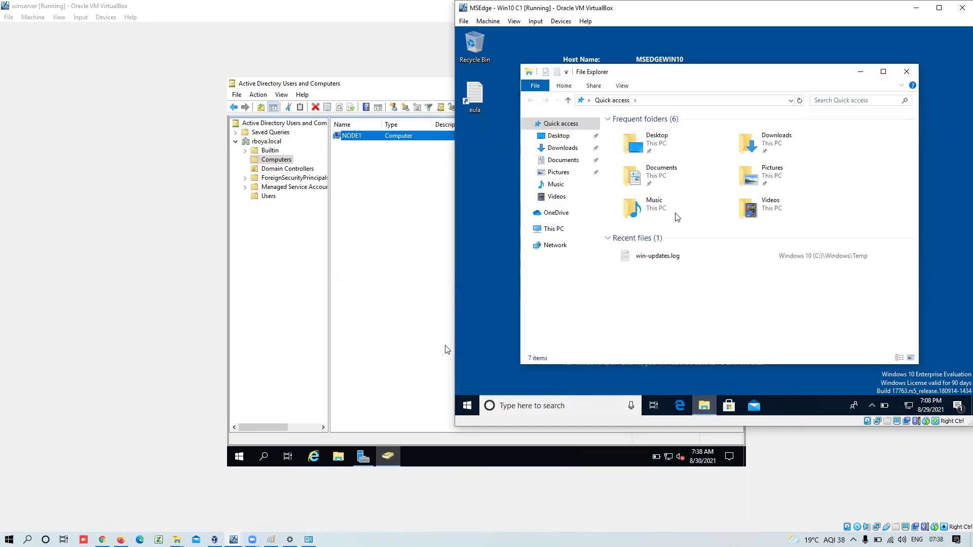
{"action": "mouse_move", "coordinate": [648, 80]}
{"action": "left_mouse_down"}
{"action": "mouse_move", "coordinate": [595, 145]}
{"action": "mouse_move", "coordinate": [633, 119]}
{"action": "mouse_move", "coordinate": [639, 76]}
{"action": "left_mouse_up"}
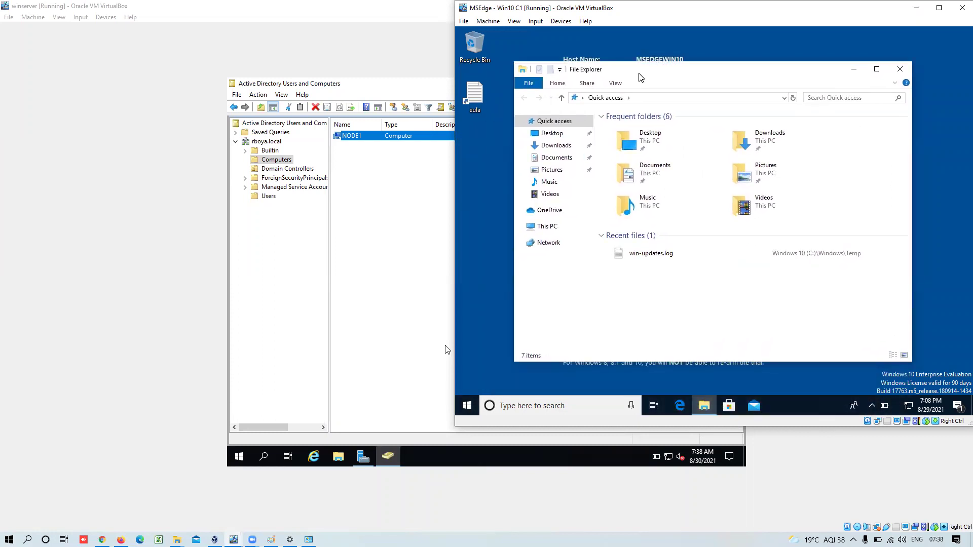
{"action": "left_click", "coordinate": [550, 227]}
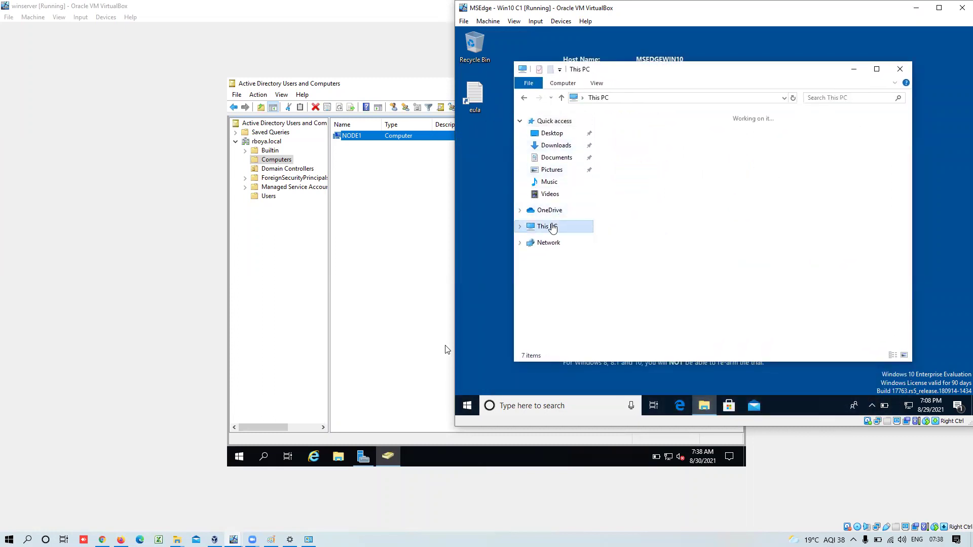
{"action": "right_click", "coordinate": [553, 228]}
{"action": "left_click", "coordinate": [584, 357]}
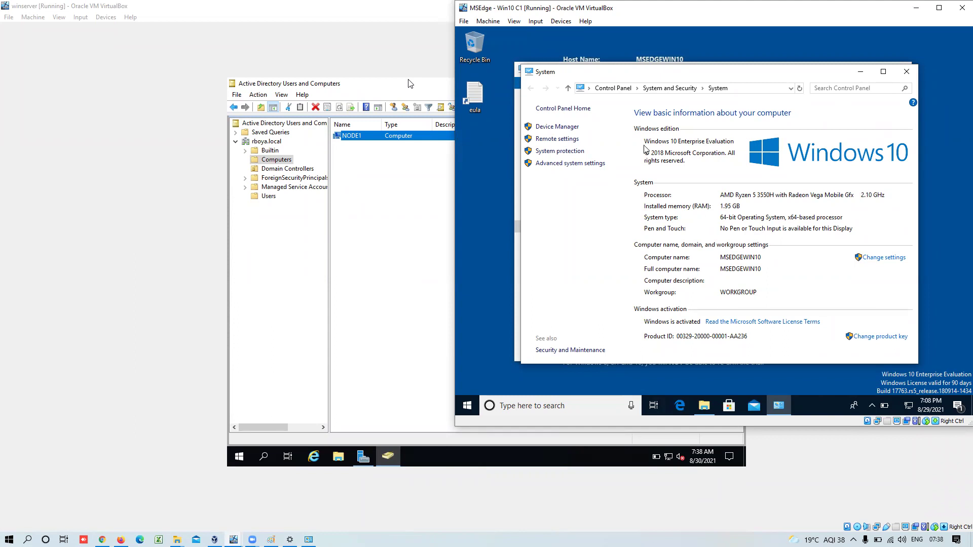
- Open the Computer Name change dialog once, then back out and close the System page unchanged
{"action": "left_click", "coordinate": [568, 151]}
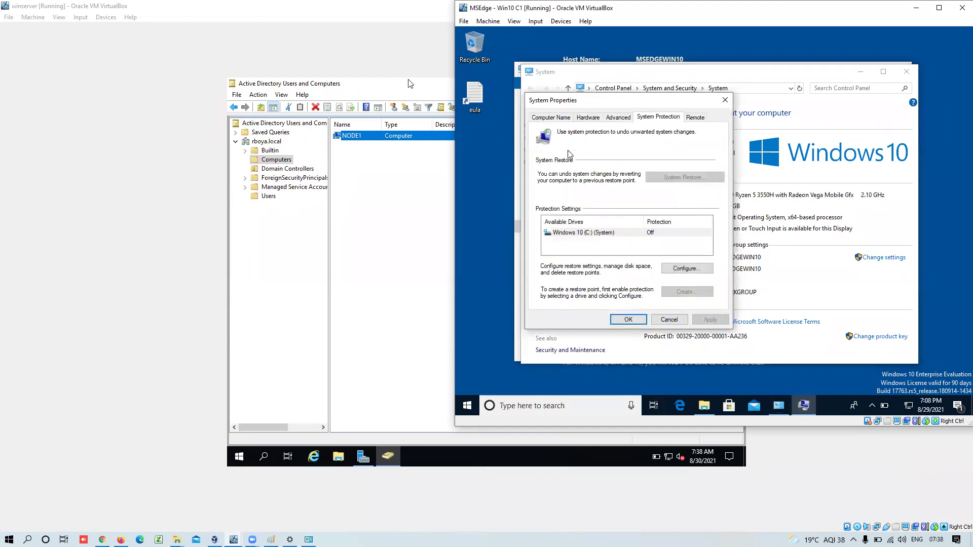
{"action": "left_click", "coordinate": [555, 118]}
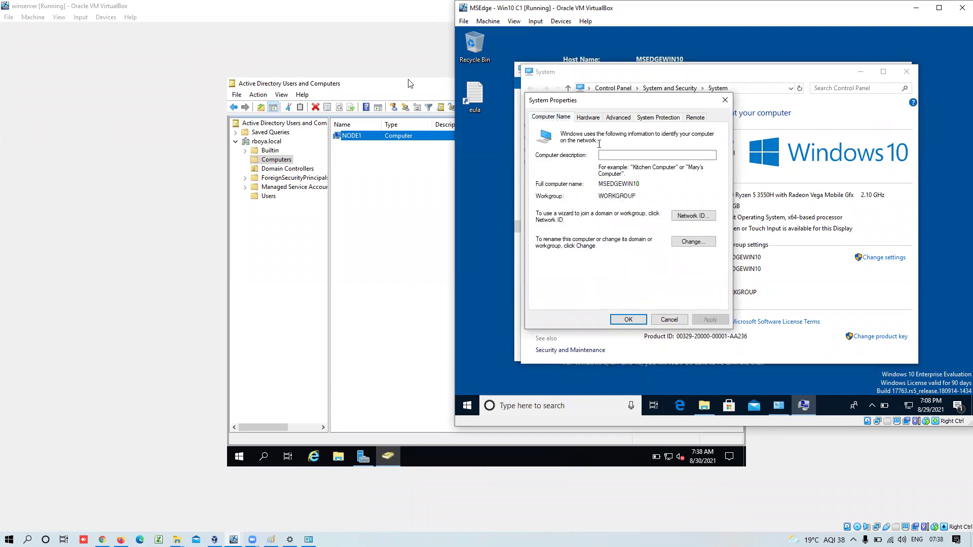
{"action": "left_click", "coordinate": [679, 243]}
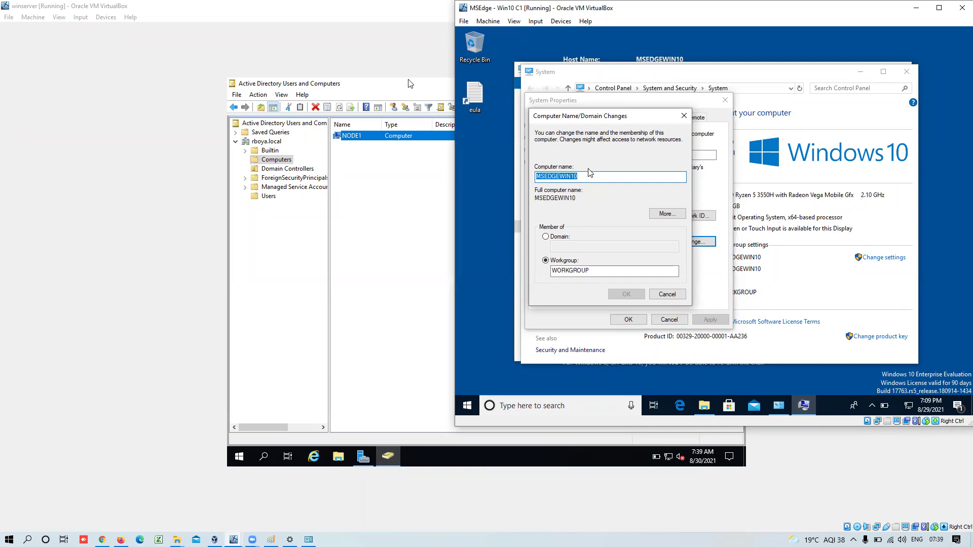
{"action": "left_click", "coordinate": [668, 296]}
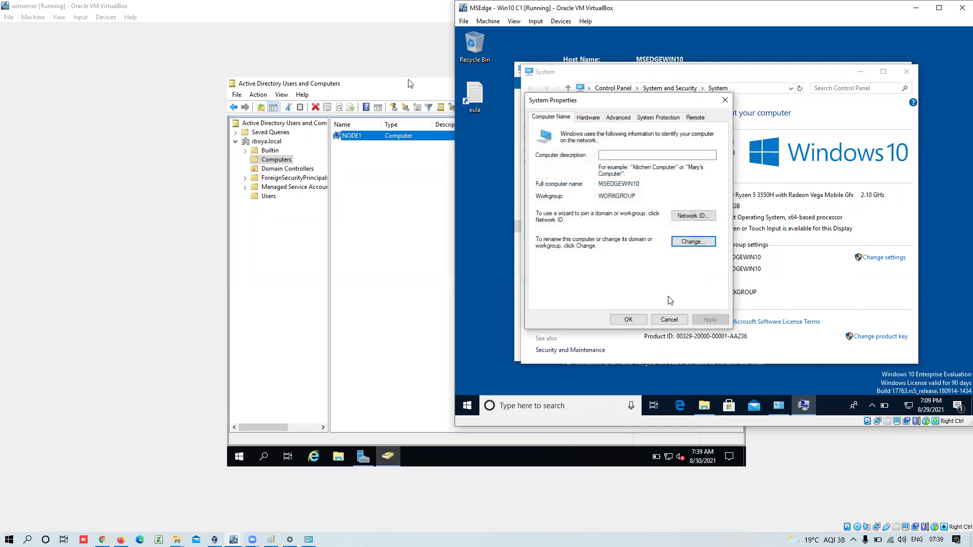
{"action": "left_click", "coordinate": [668, 320]}
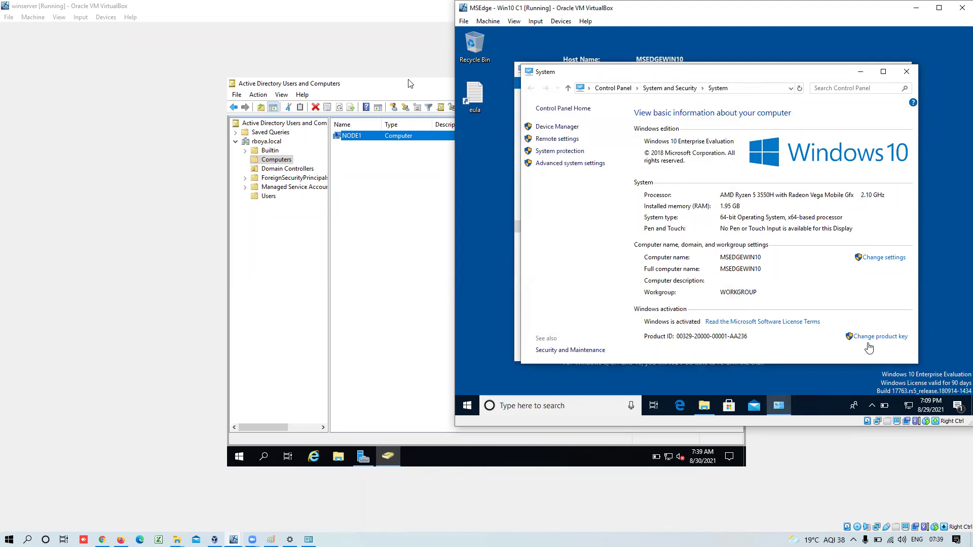
{"action": "left_click", "coordinate": [907, 73]}
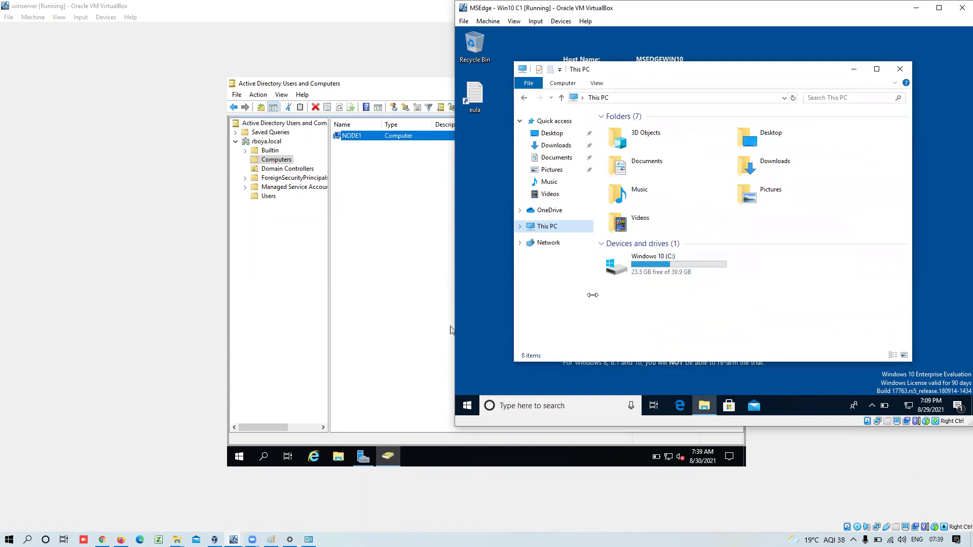
- Reopen This PC's system settings and the Computer Name/Domain Changes dialog
{"action": "right_click", "coordinate": [567, 223]}
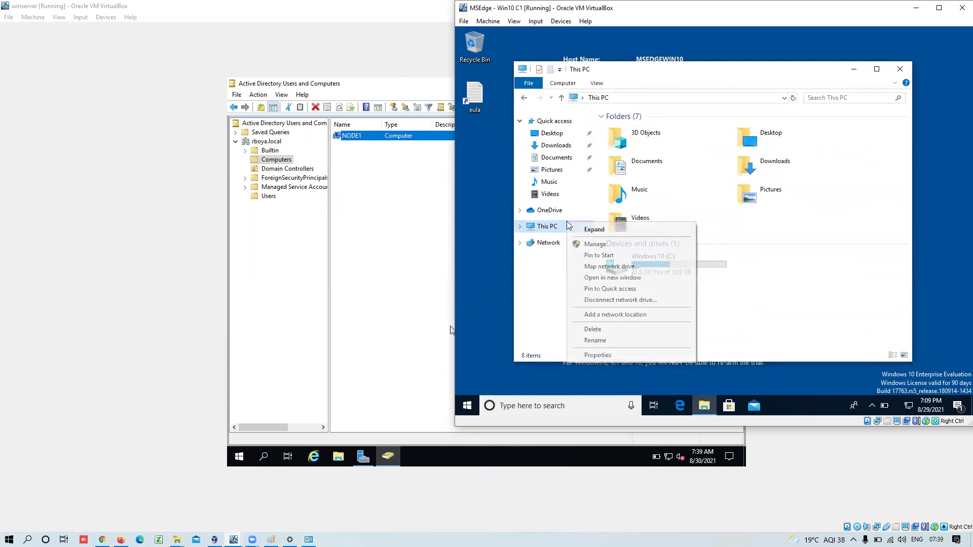
{"action": "left_click", "coordinate": [606, 355]}
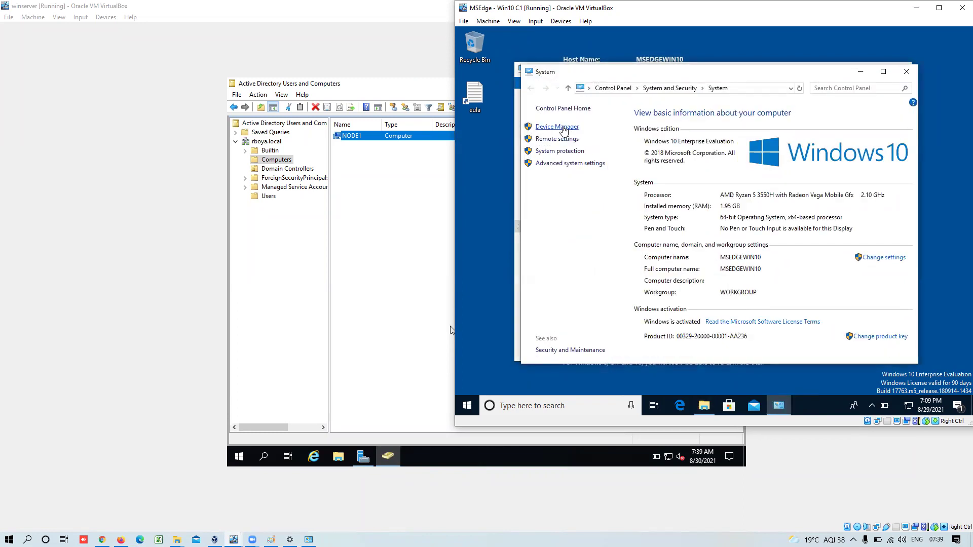
{"action": "left_click", "coordinate": [564, 163]}
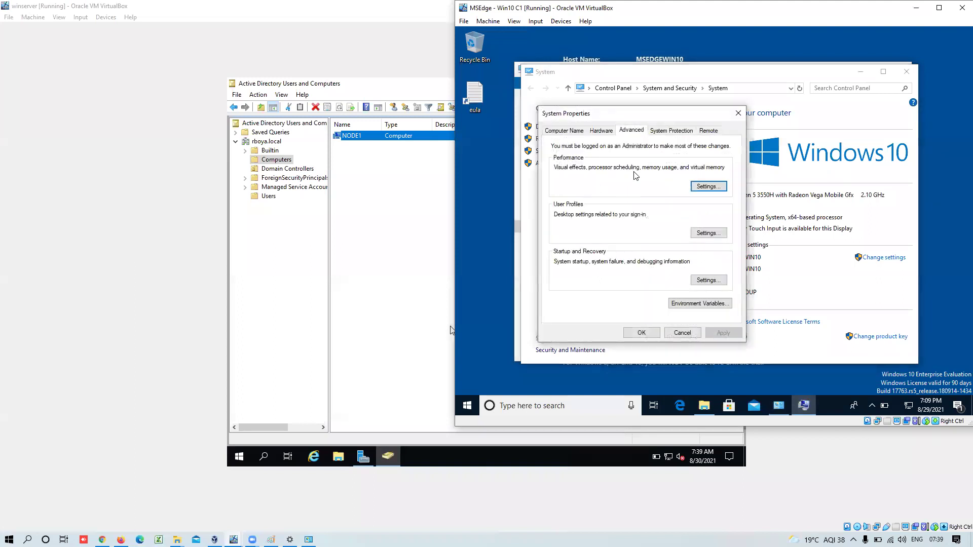
{"action": "left_click", "coordinate": [581, 130]}
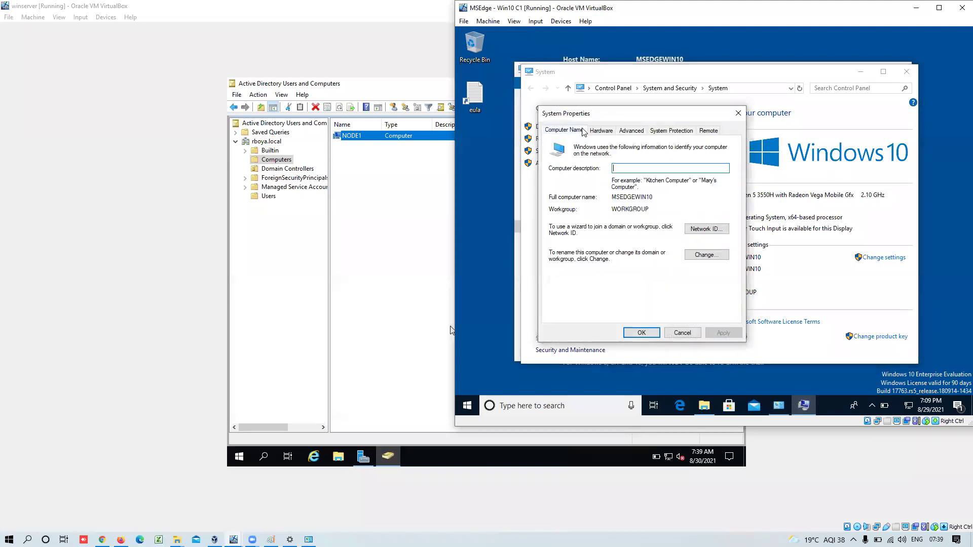
{"action": "left_click", "coordinate": [706, 255]}
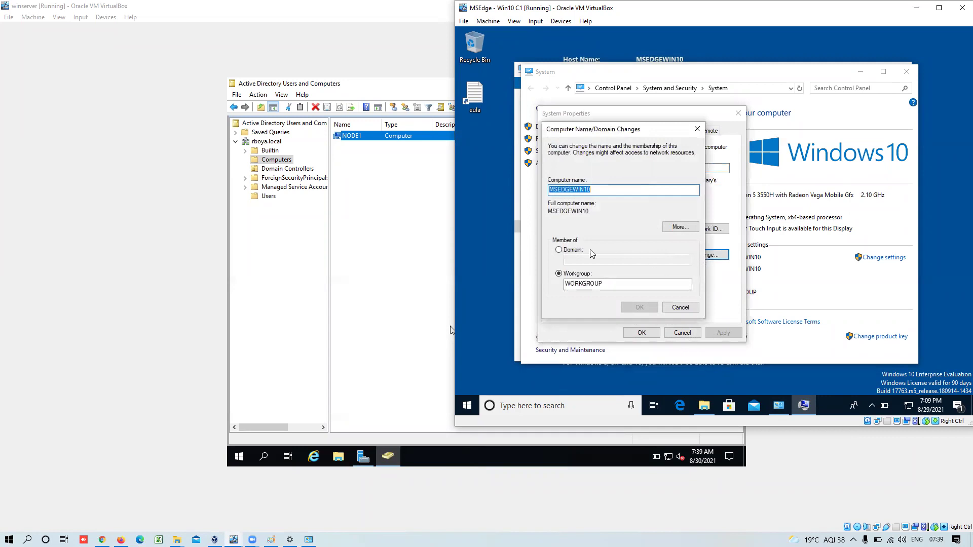
- Switch membership to Domain, rename the computer to NODE2 and enter domain rboya.local
{"action": "left_click", "coordinate": [568, 252]}
{"action": "left_click", "coordinate": [580, 263]}
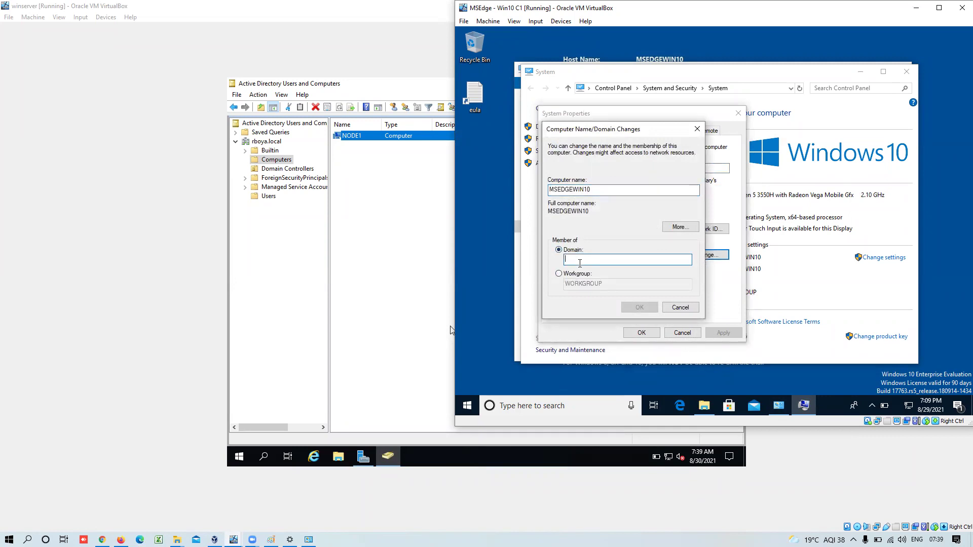
{"action": "type", "text": "NODE"}
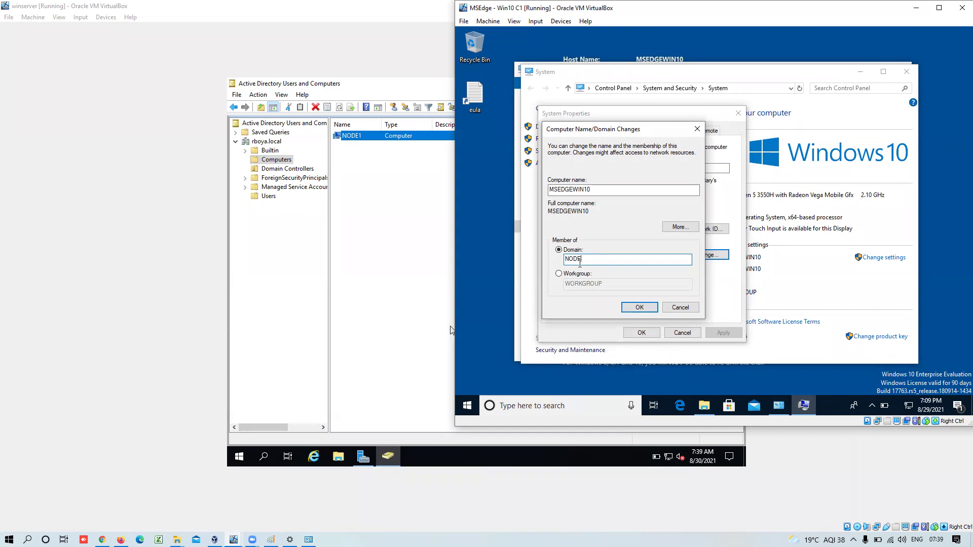
{"action": "key", "text": "BackSpace"}
{"action": "key", "text": "BackSpace"}
{"action": "key", "text": "BackSpace"}
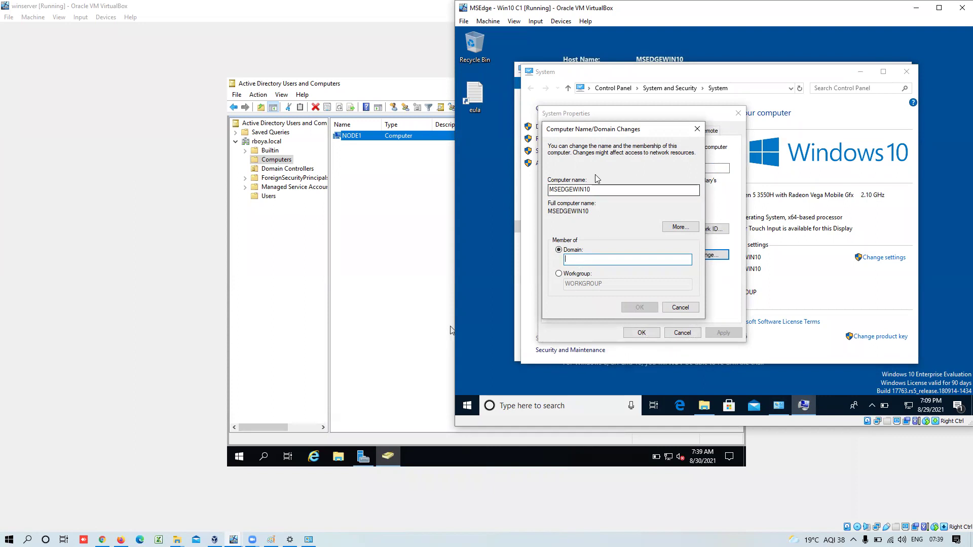
{"action": "left_click_drag", "start_coordinate": [594, 190], "coordinate": [533, 189]}
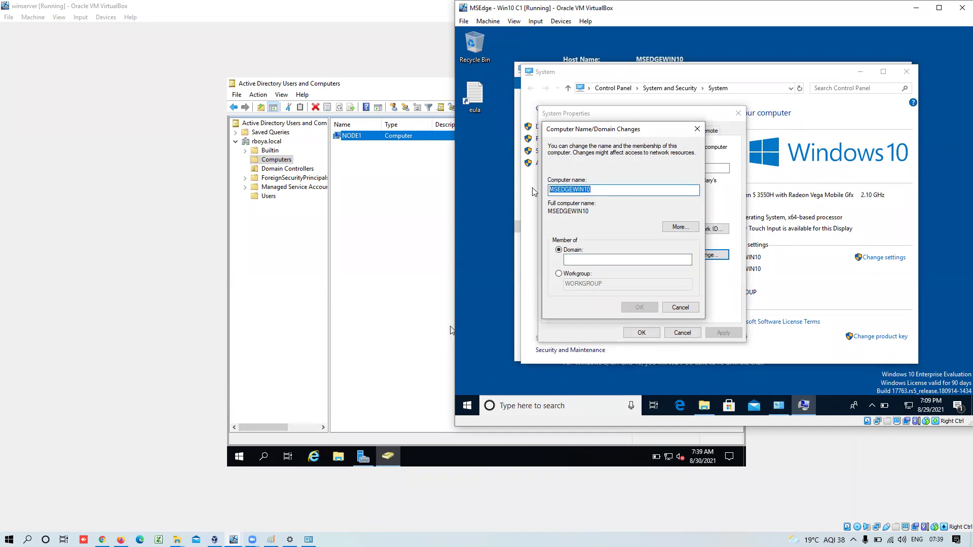
{"action": "type", "text": "NODE2"}
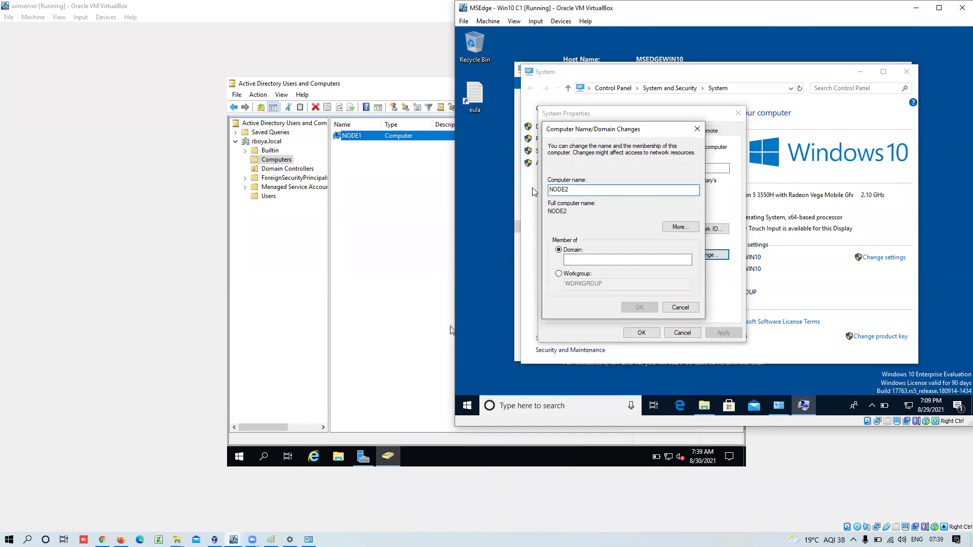
{"action": "left_click", "coordinate": [582, 258]}
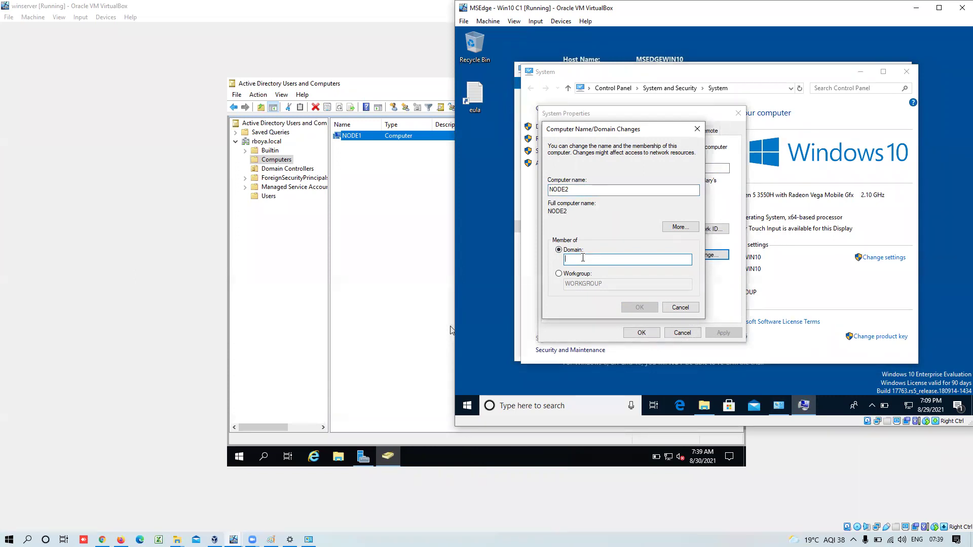
{"action": "type", "text": "rboya.local"}
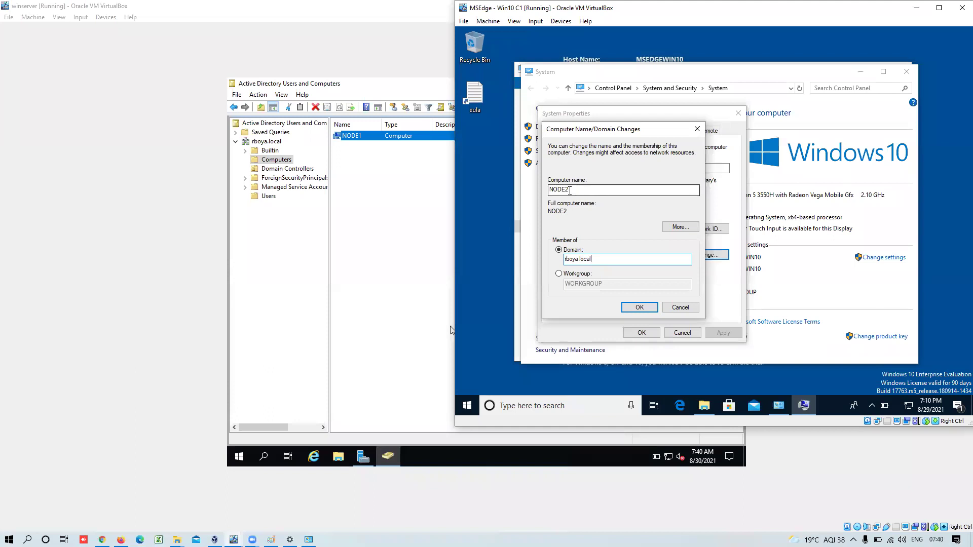
- Review the NODE2 and rboya.local entries, then submit the rename and domain join
{"action": "left_click", "coordinate": [564, 191]}
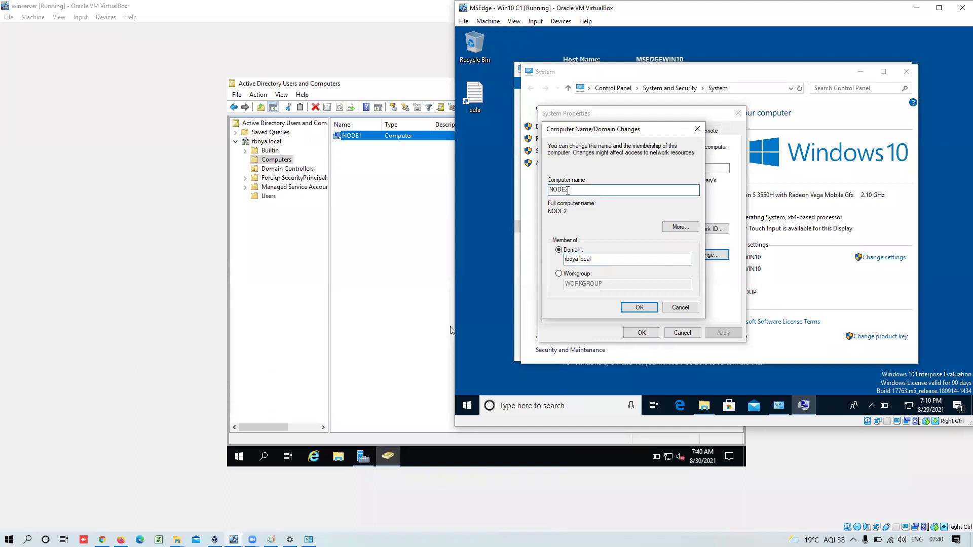
{"action": "left_click_drag", "start_coordinate": [570, 191], "coordinate": [548, 193]}
{"action": "left_click_drag", "start_coordinate": [601, 259], "coordinate": [561, 260]}
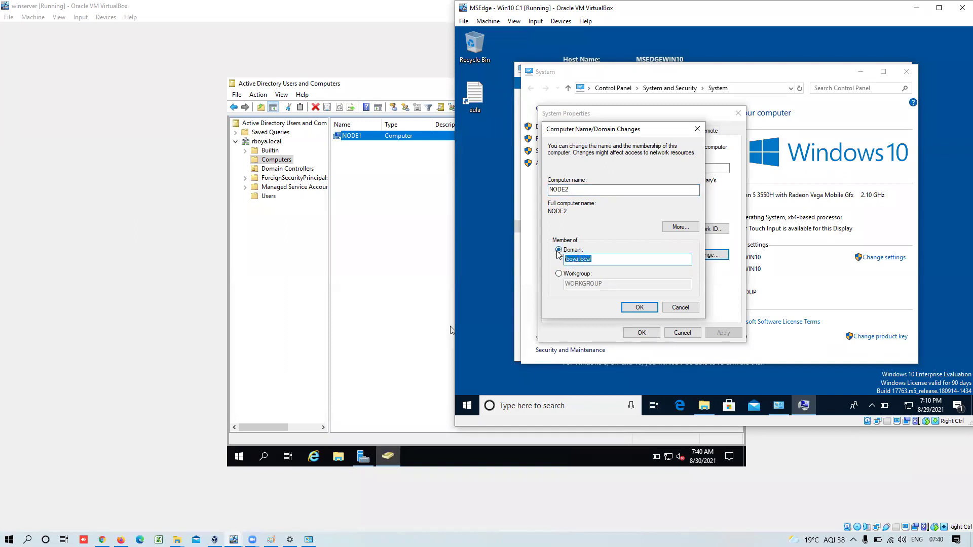
{"action": "left_click", "coordinate": [559, 251]}
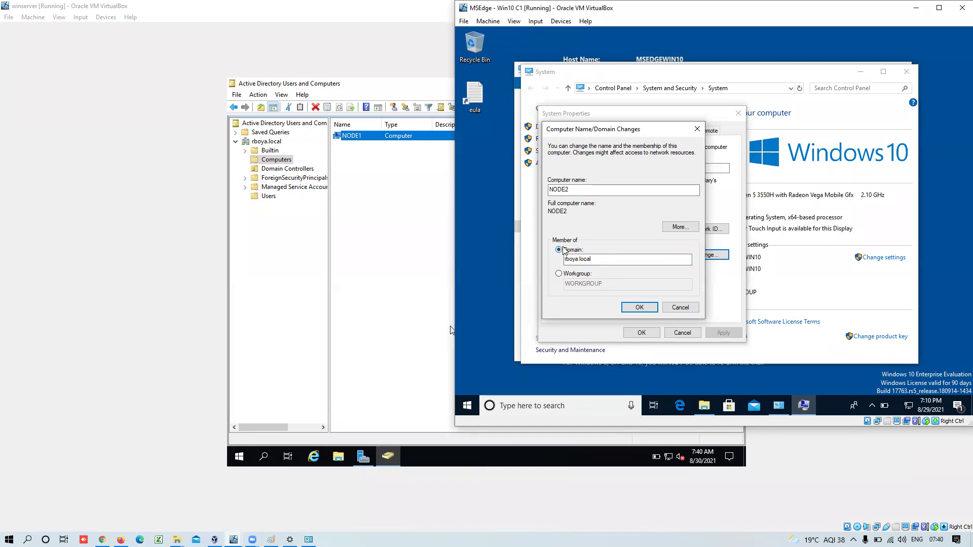
{"action": "left_click", "coordinate": [639, 309]}
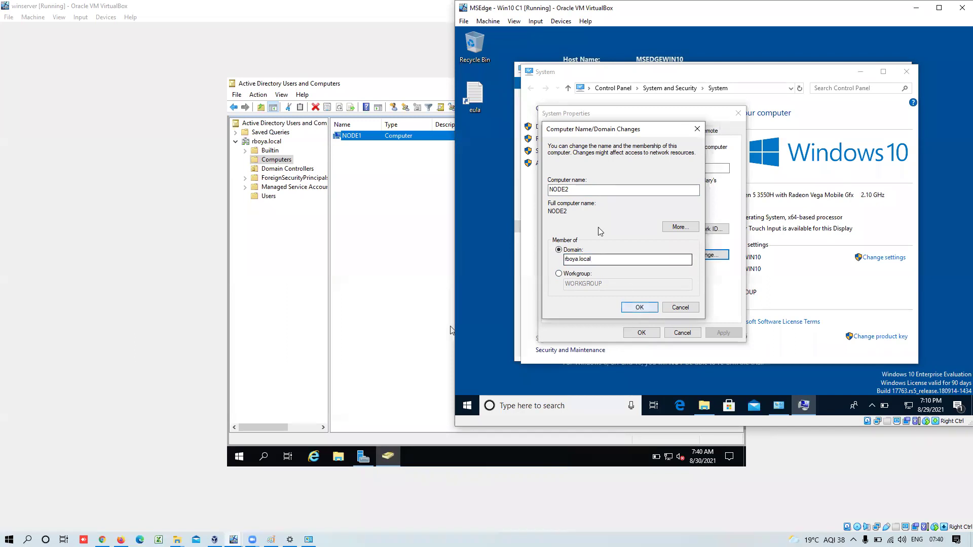
{"action": "left_click", "coordinate": [641, 309]}
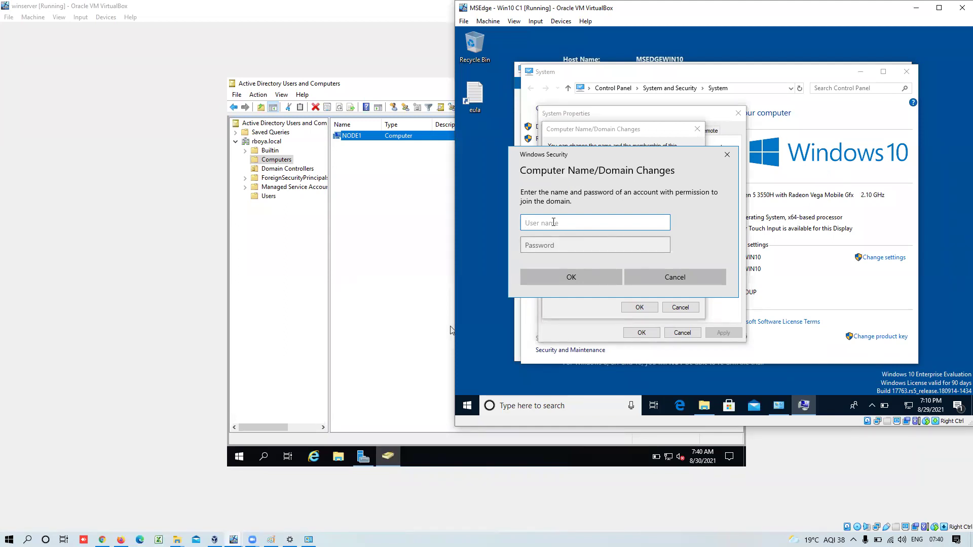
- Authorize the domain join with the domain Administrator user name and password
{"action": "type", "text": "Ad"}
{"action": "left_click", "coordinate": [504, 286]}
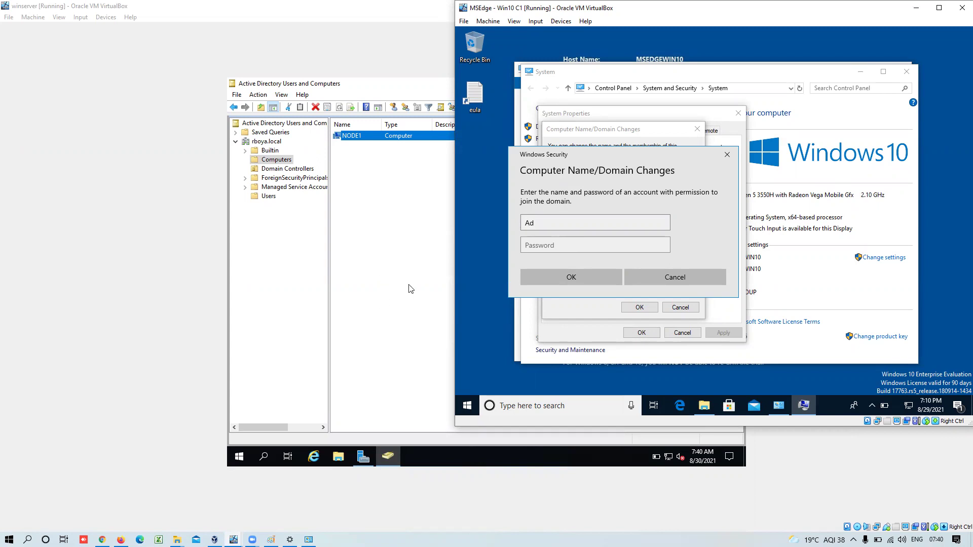
{"action": "left_click", "coordinate": [577, 224]}
{"action": "type", "text": "Administrator"}
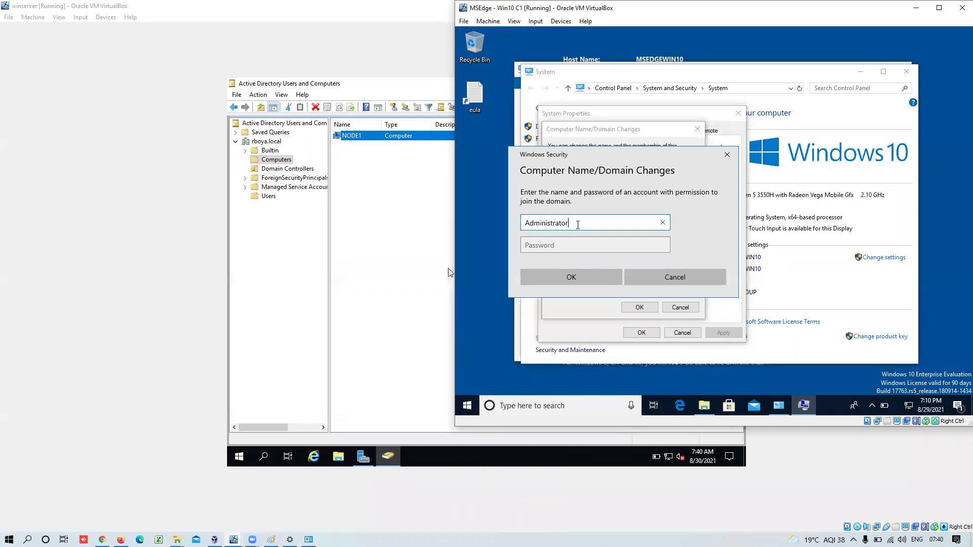
{"action": "key", "text": "Tab"}
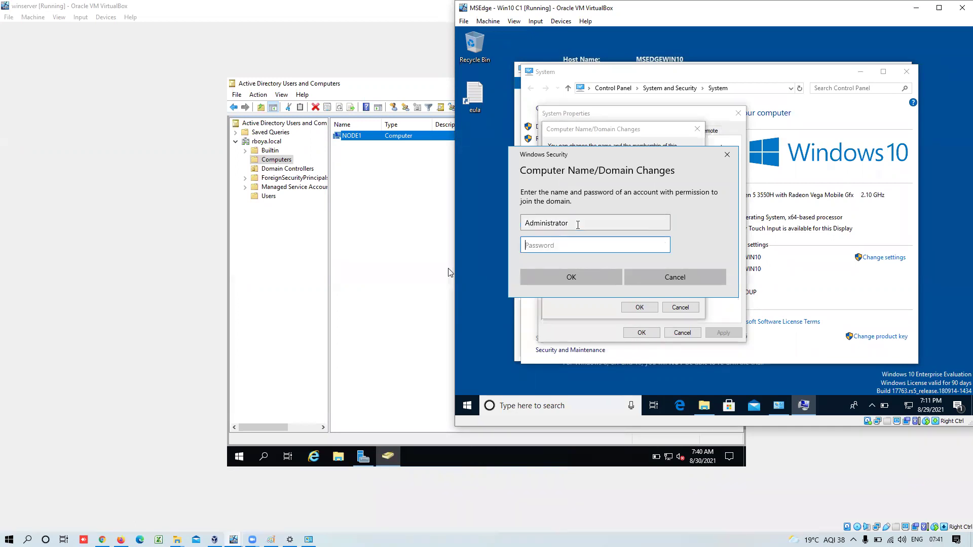
{"action": "type", "text": "•••••"}
{"action": "left_click", "coordinate": [582, 277]}
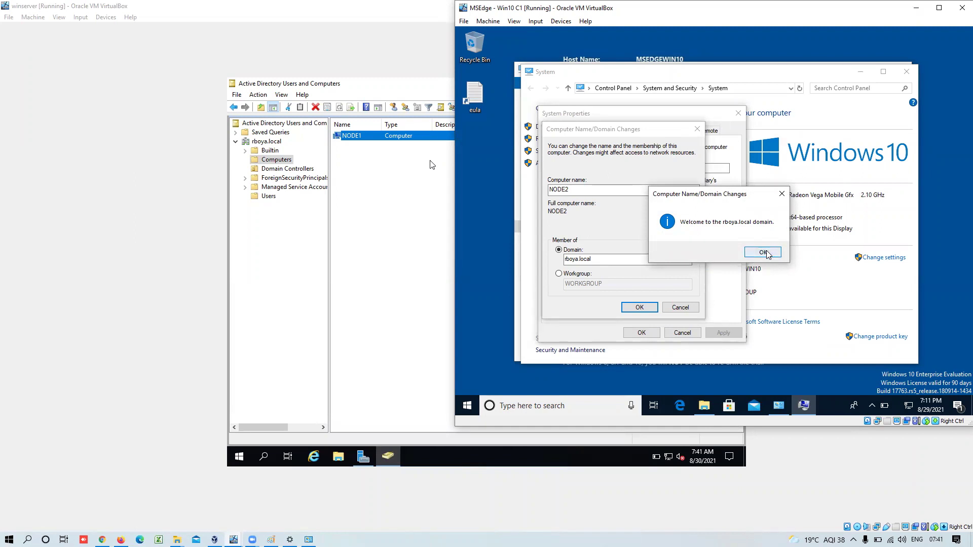
- Acknowledge the welcome to rboya.local and restart-required messages, applying the name change
{"action": "left_click", "coordinate": [764, 252]}
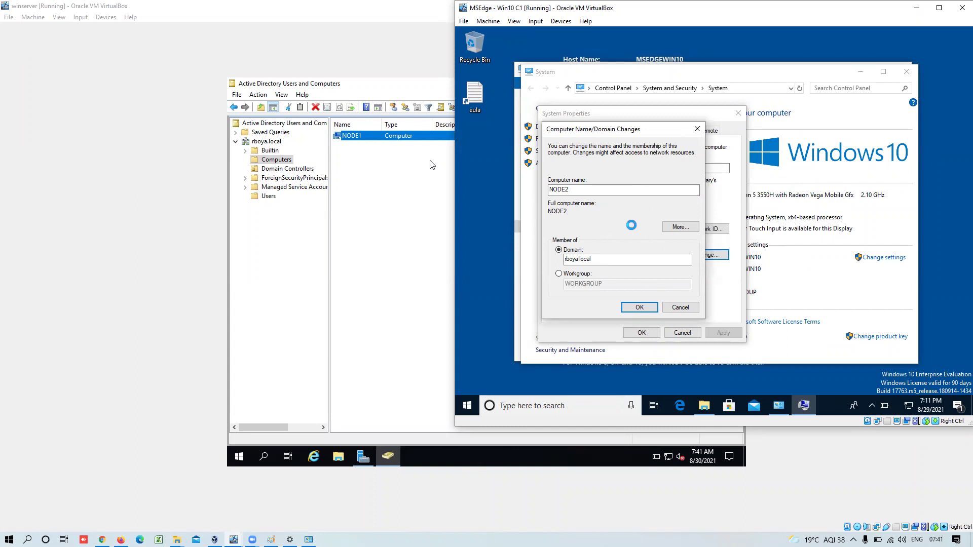
{"action": "left_click", "coordinate": [805, 265]}
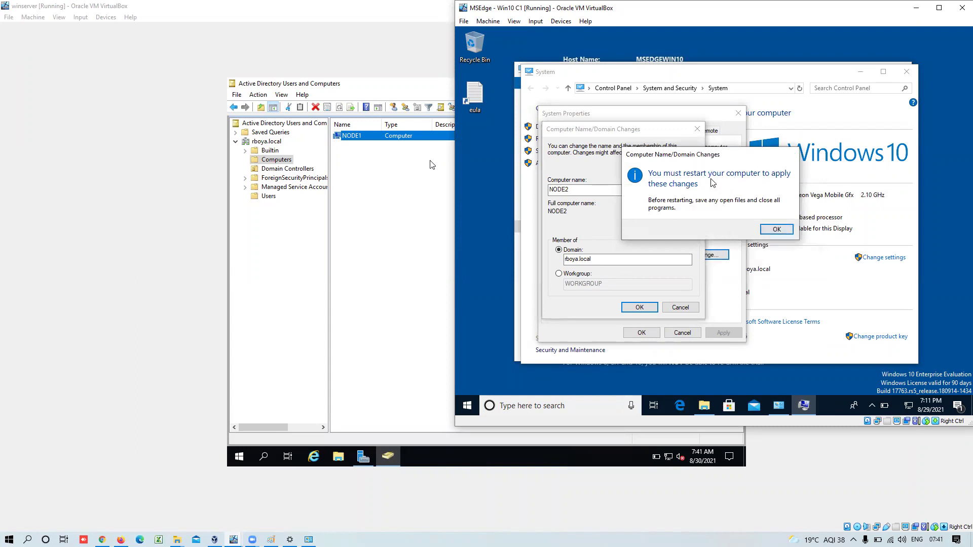
{"action": "left_click", "coordinate": [773, 232]}
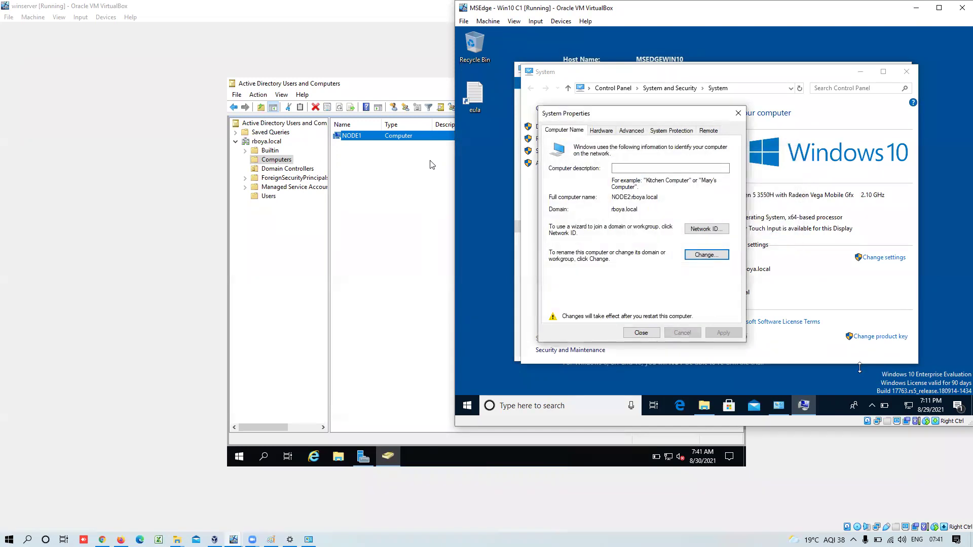
{"action": "right_click", "coordinate": [907, 405]}
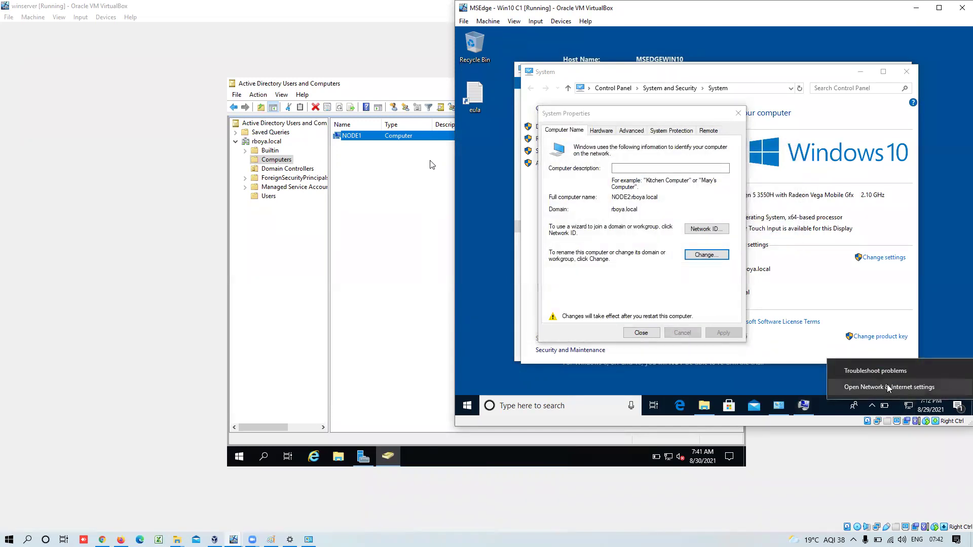
- Open the Ethernet adapter's IPv4 properties, showing preferred DNS server 192.168.1.101
{"action": "left_click", "coordinate": [888, 388]}
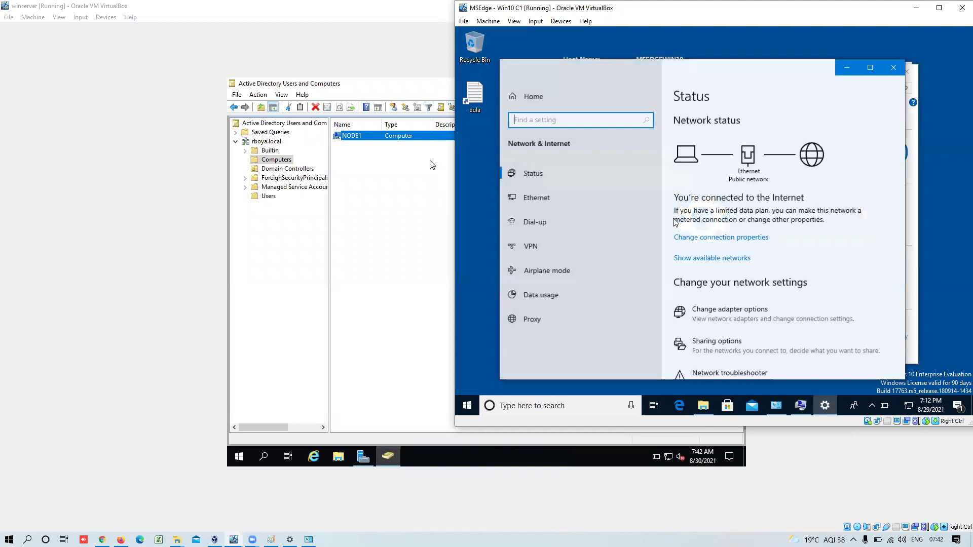
{"action": "left_click", "coordinate": [558, 206]}
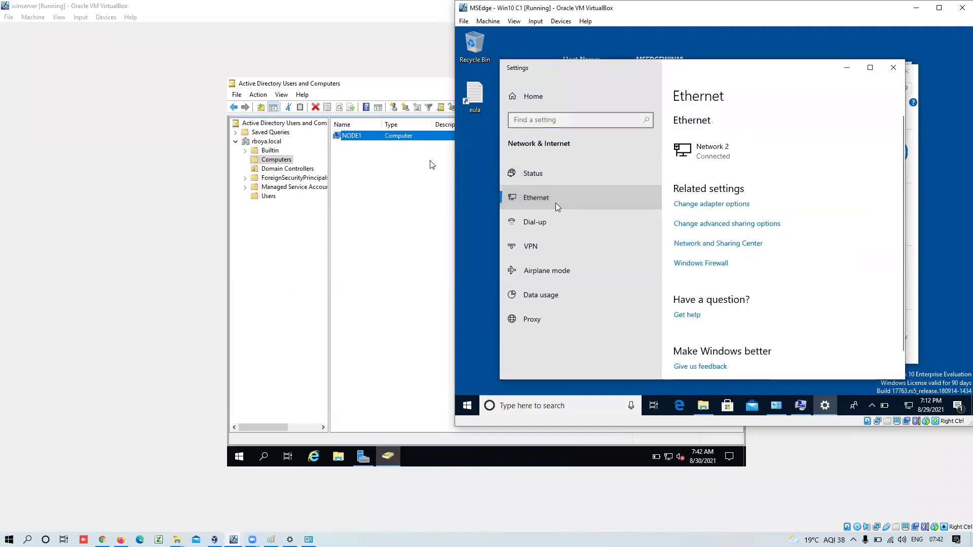
{"action": "left_click", "coordinate": [691, 207]}
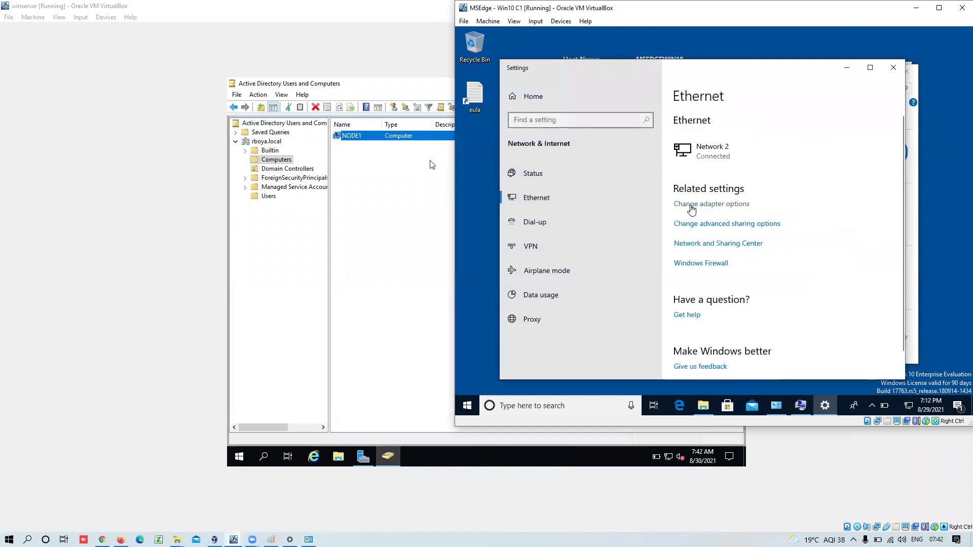
{"action": "left_click", "coordinate": [585, 144]}
{"action": "right_click", "coordinate": [585, 144]}
{"action": "left_click", "coordinate": [618, 238]}
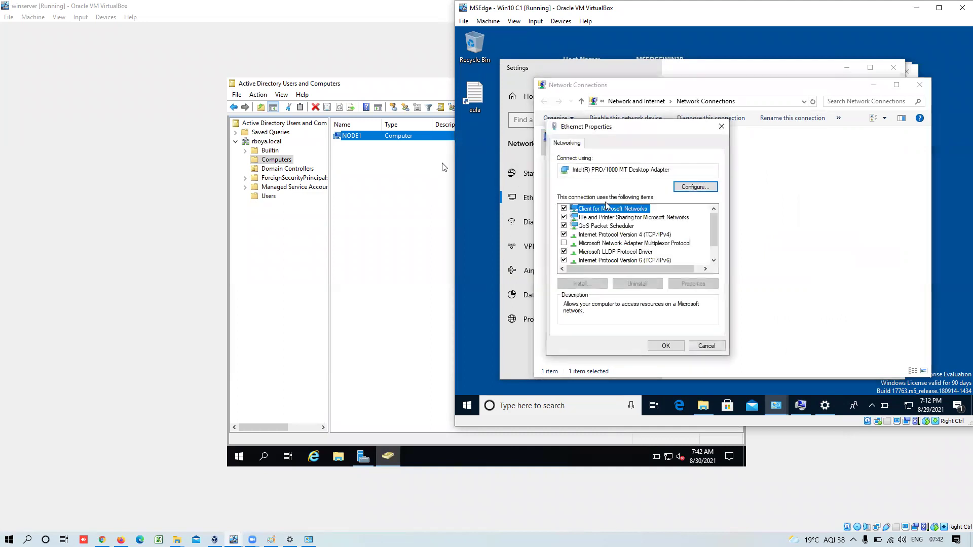
{"action": "double_click", "coordinate": [623, 236]}
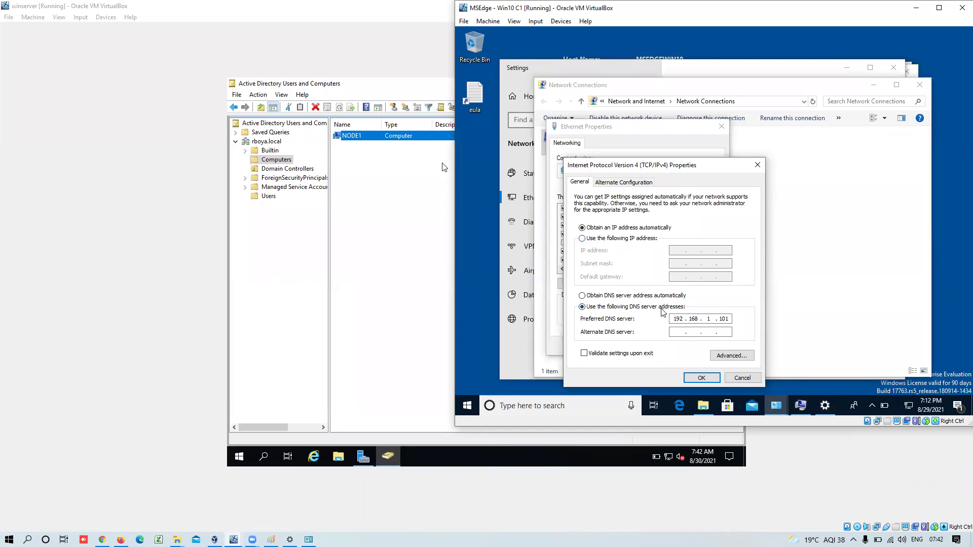
- On the server VM, run ipconfig in Command Prompt, confirming IPv4 address 192.168.1.101
{"action": "left_click", "coordinate": [435, 450]}
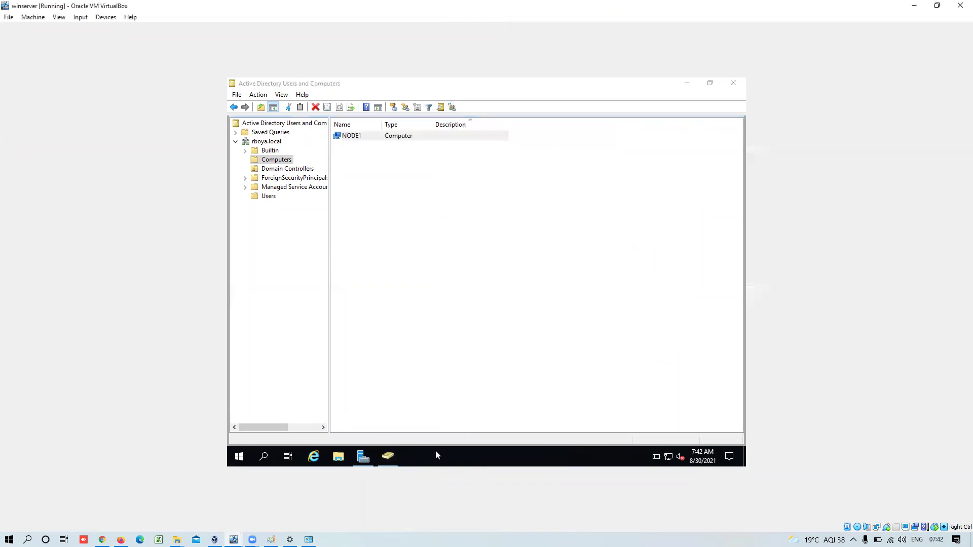
{"action": "left_click", "coordinate": [264, 456]}
{"action": "type", "text": "cmd"}
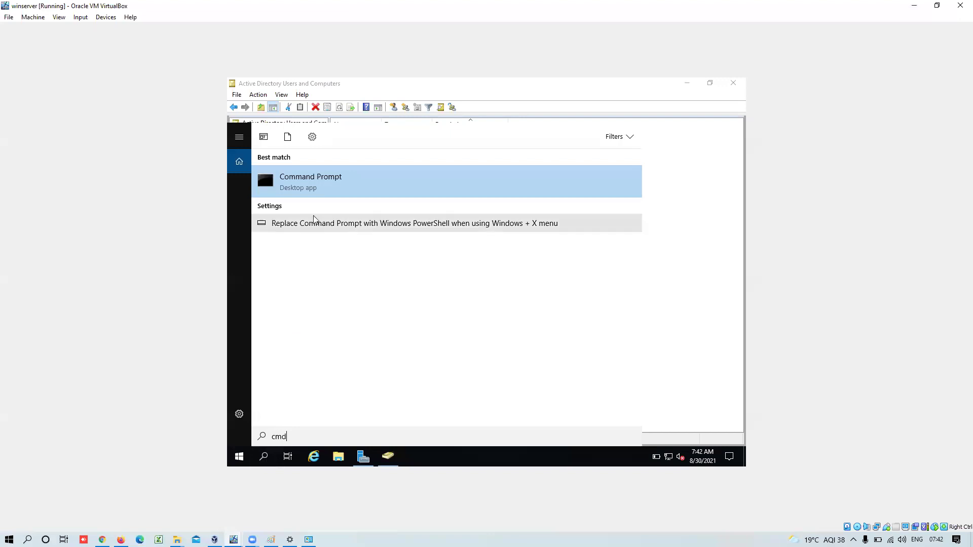
{"action": "left_click", "coordinate": [315, 192]}
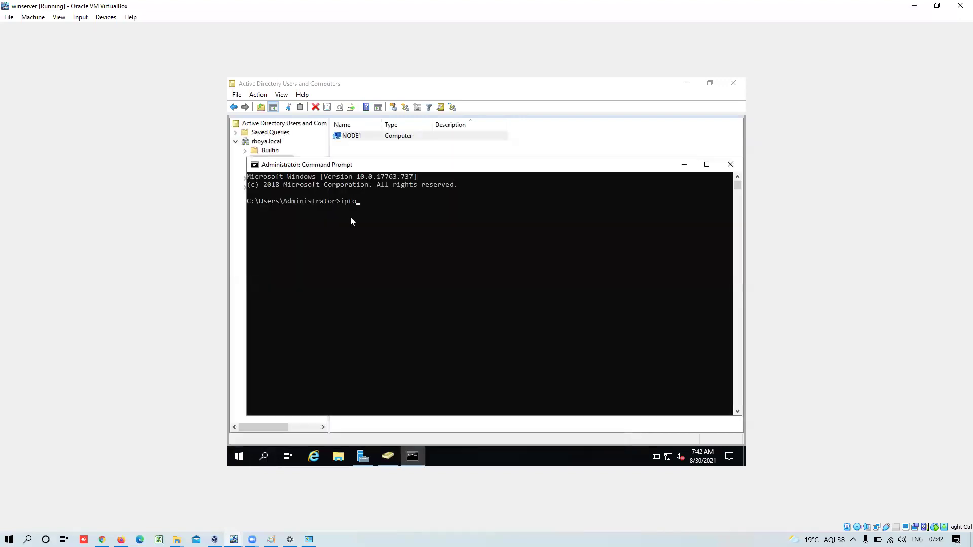
{"action": "type", "text": "ipconfig"}
{"action": "key", "text": "Return"}
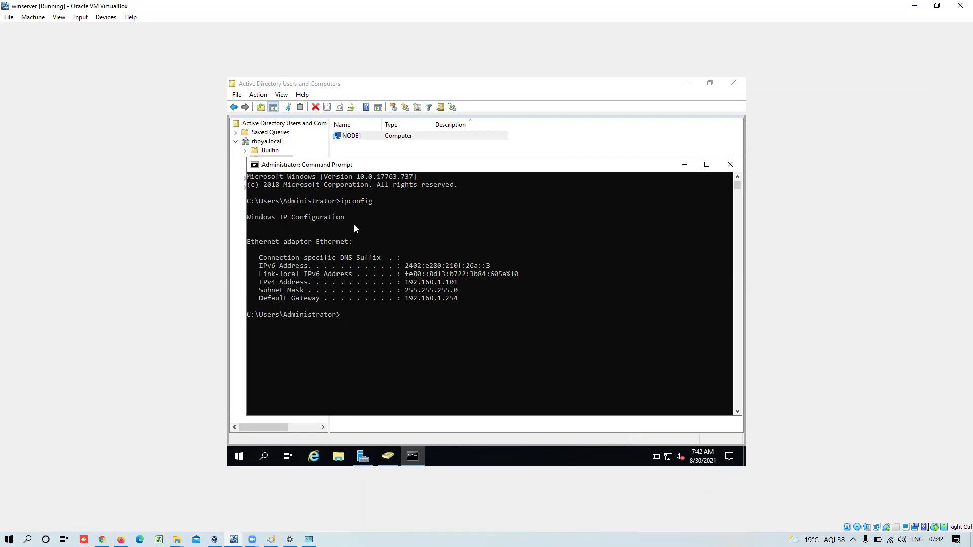
{"action": "left_click", "coordinate": [234, 539]}
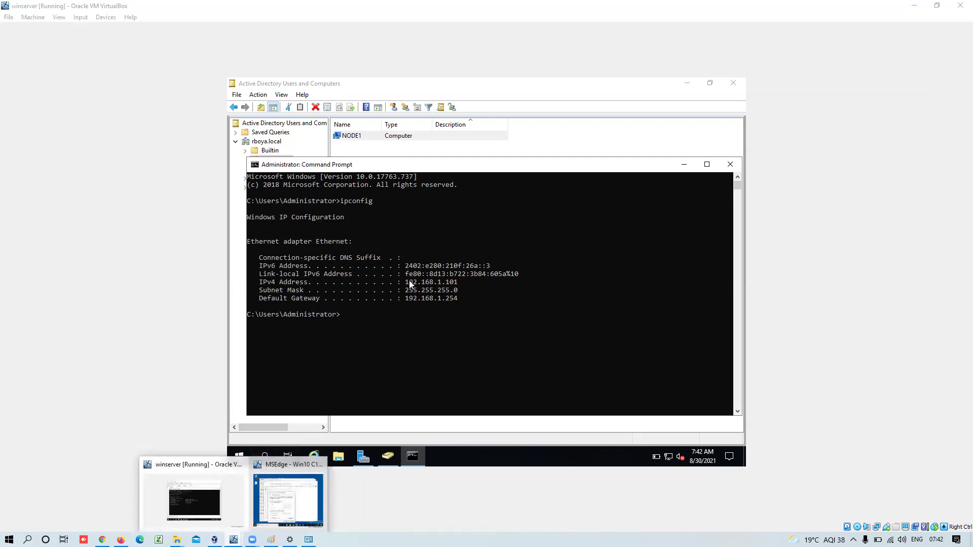
- Close the IPv4 and Ethernet Properties dialogs and the Network Connections window, keeping the DNS setting
{"action": "left_click", "coordinate": [288, 476]}
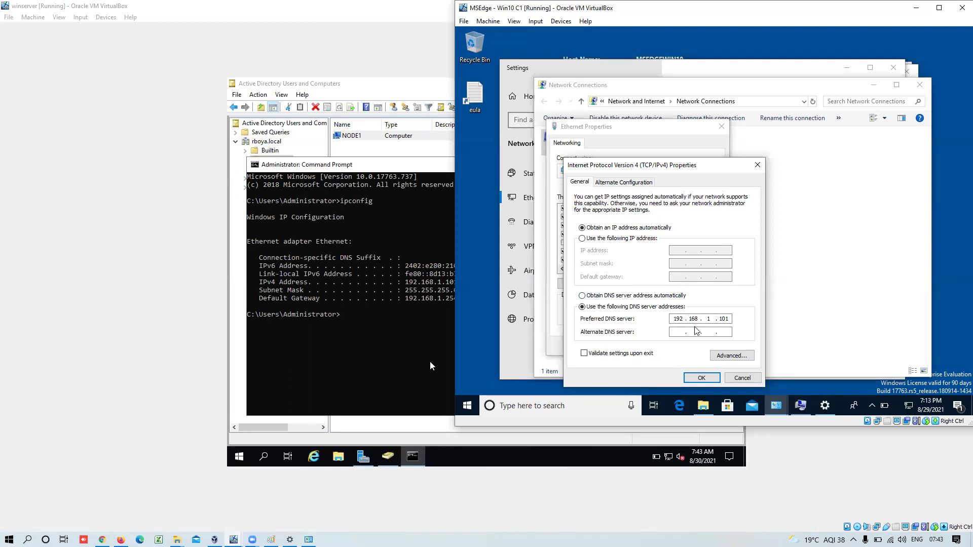
{"action": "left_click", "coordinate": [699, 378]}
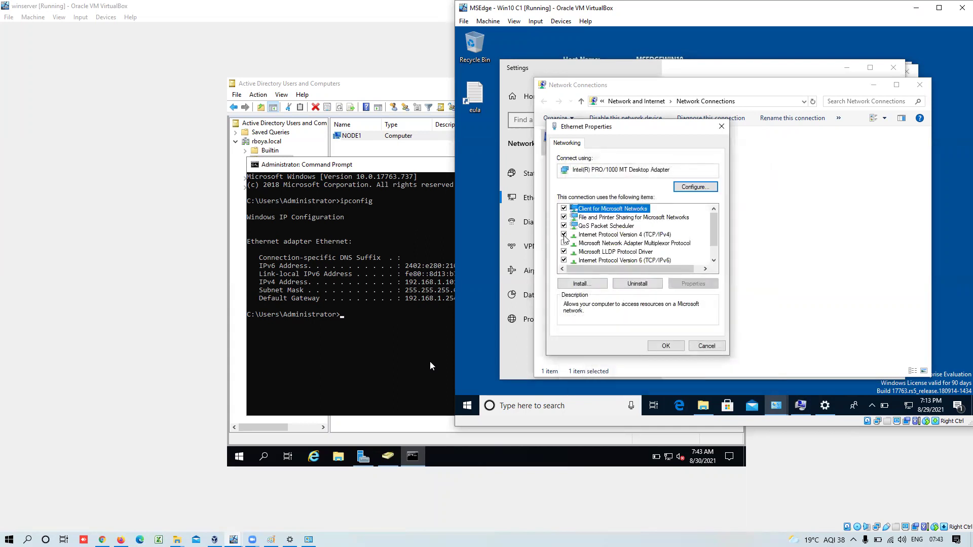
{"action": "left_click", "coordinate": [666, 345]}
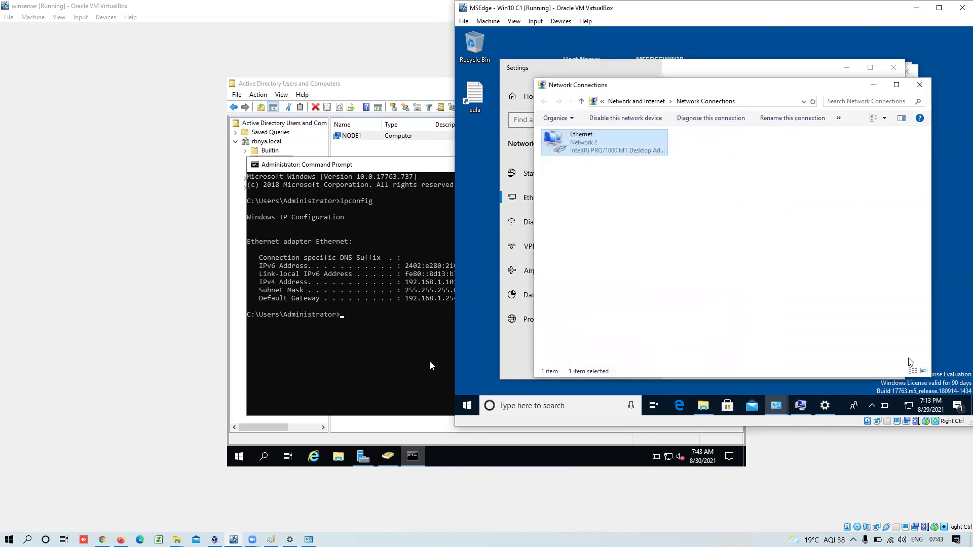
{"action": "left_click", "coordinate": [919, 87]}
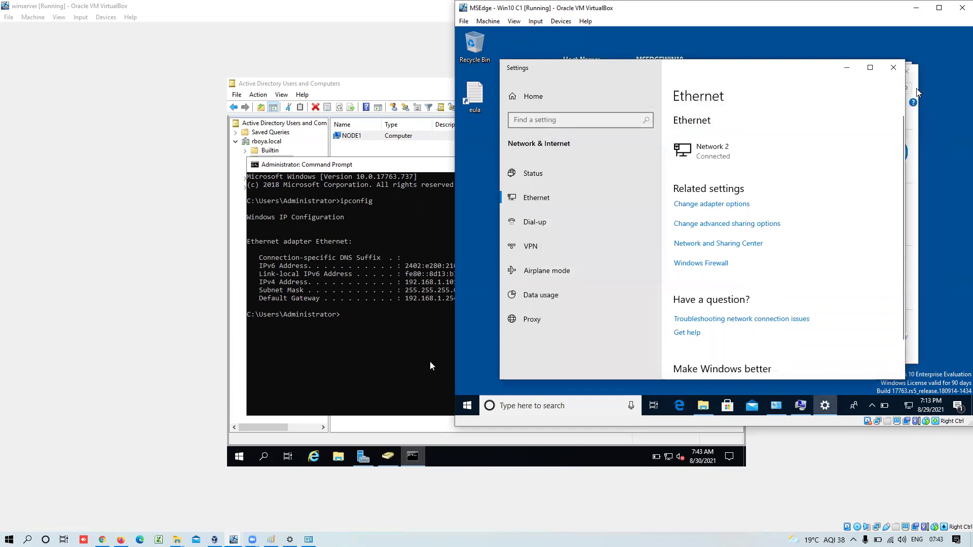
- Restart the Win10 VM, then bring up ADUC on the server and the Paint diagram
{"action": "left_click", "coordinate": [468, 405]}
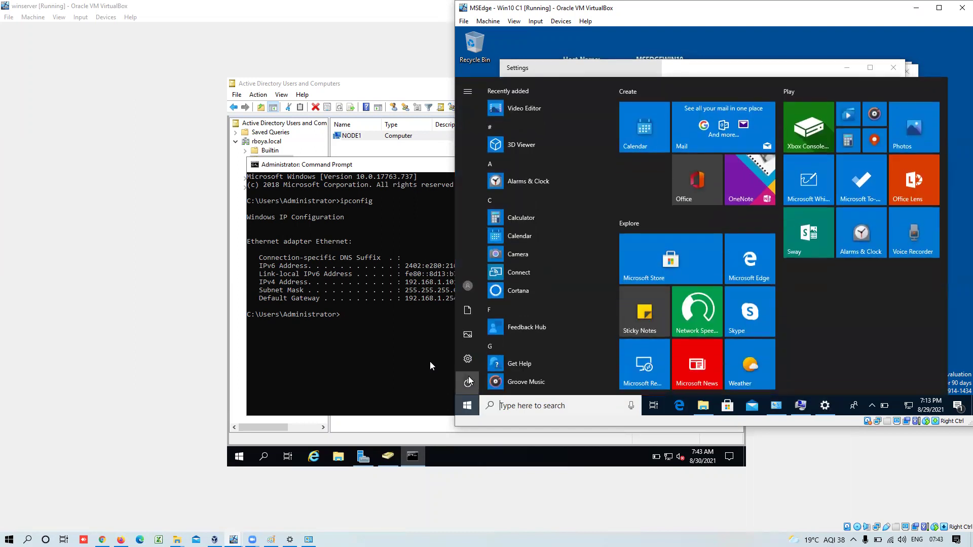
{"action": "left_click", "coordinate": [468, 382]}
{"action": "left_click", "coordinate": [485, 357]}
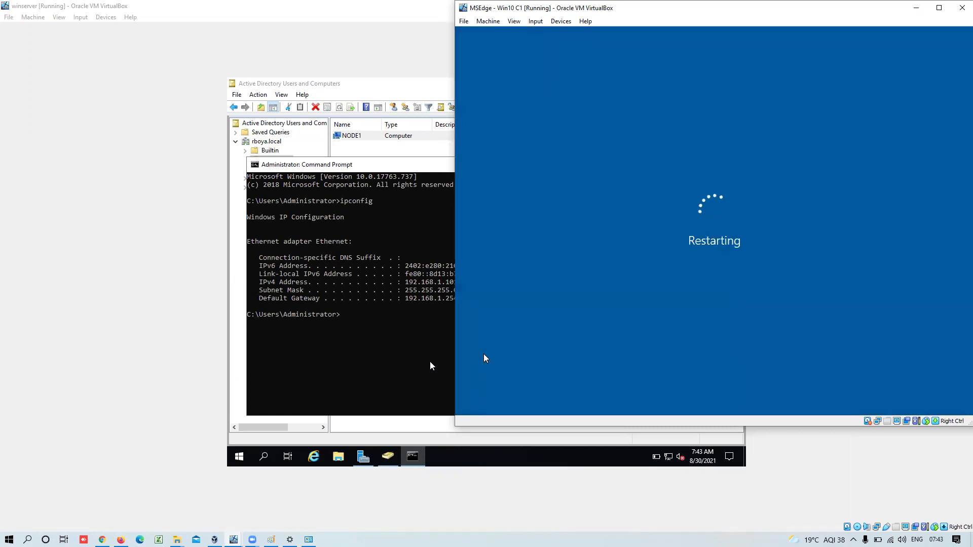
{"action": "left_click", "coordinate": [374, 360]}
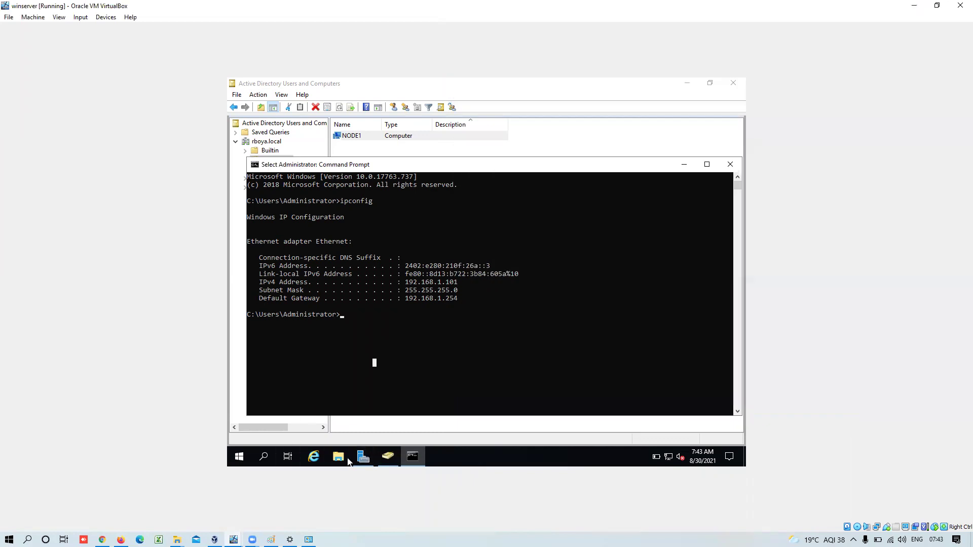
{"action": "left_click", "coordinate": [387, 456]}
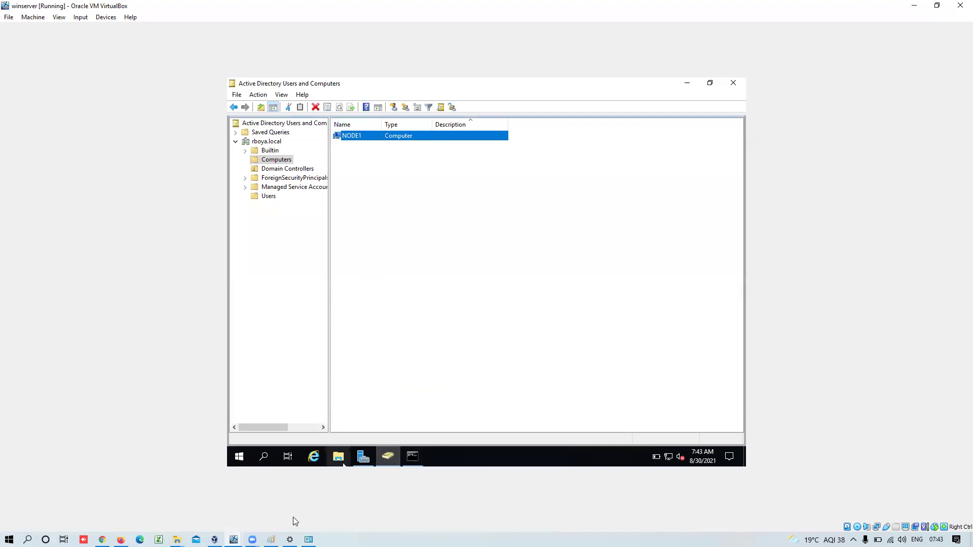
{"action": "left_click", "coordinate": [271, 539]}
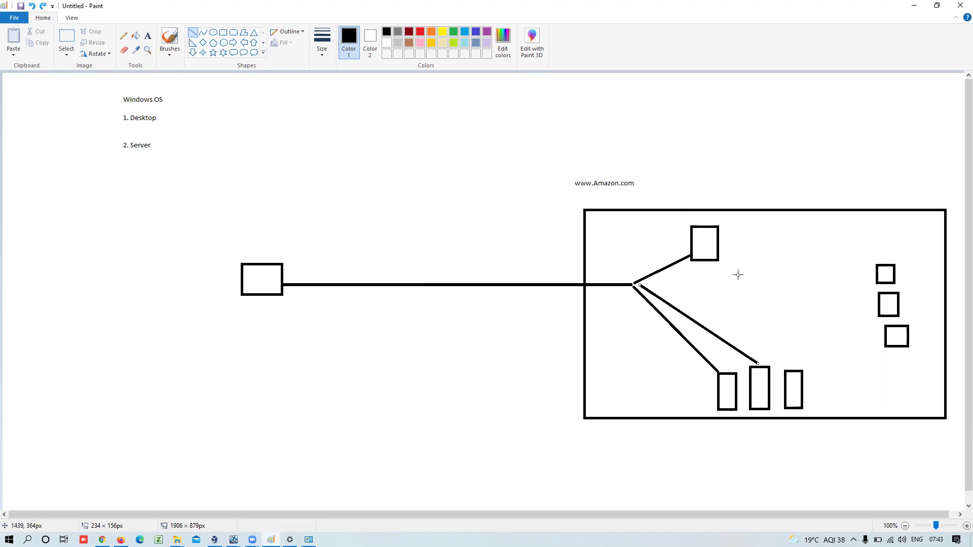
- Clear the canvas and draw a large rectangle on its right side
{"action": "key", "text": "ctrl+z"}
{"action": "key", "text": "ctrl+z"}
{"action": "key", "text": "ctrl+z"}
{"action": "key", "text": "ctrl+z"}
{"action": "key", "text": "ctrl+z"}
{"action": "key", "text": "ctrl+z"}
{"action": "key", "text": "ctrl+z"}
{"action": "key", "text": "ctrl+z"}
{"action": "key", "text": "ctrl+z"}
{"action": "key", "text": "ctrl+z"}
{"action": "key", "text": "ctrl+z"}
{"action": "key", "text": "ctrl+z"}
{"action": "key", "text": "ctrl+z"}
{"action": "key", "text": "ctrl+z"}
{"action": "key", "text": "ctrl+z"}
{"action": "key", "text": "ctrl+z"}
{"action": "key", "text": "ctrl+z"}
{"action": "key", "text": "ctrl+z"}
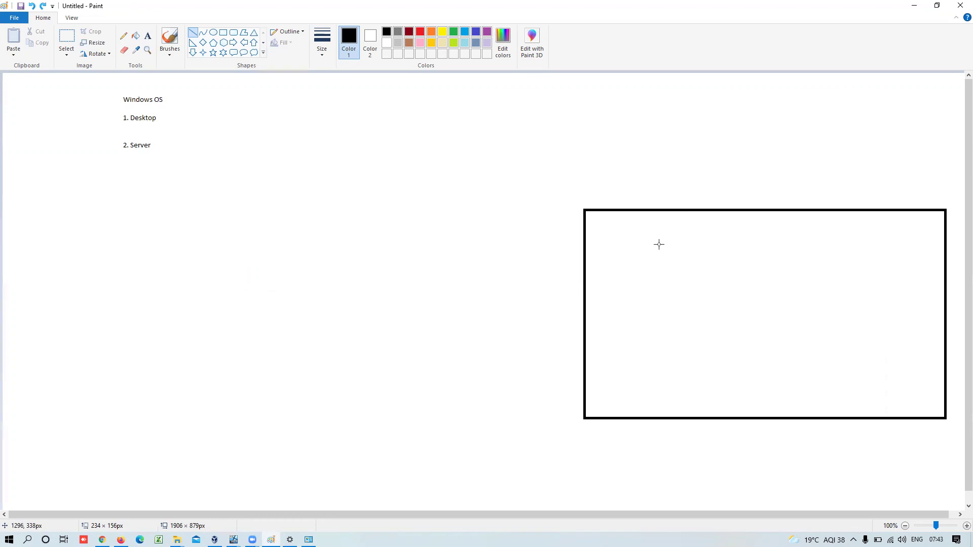
{"action": "left_click", "coordinate": [223, 31]}
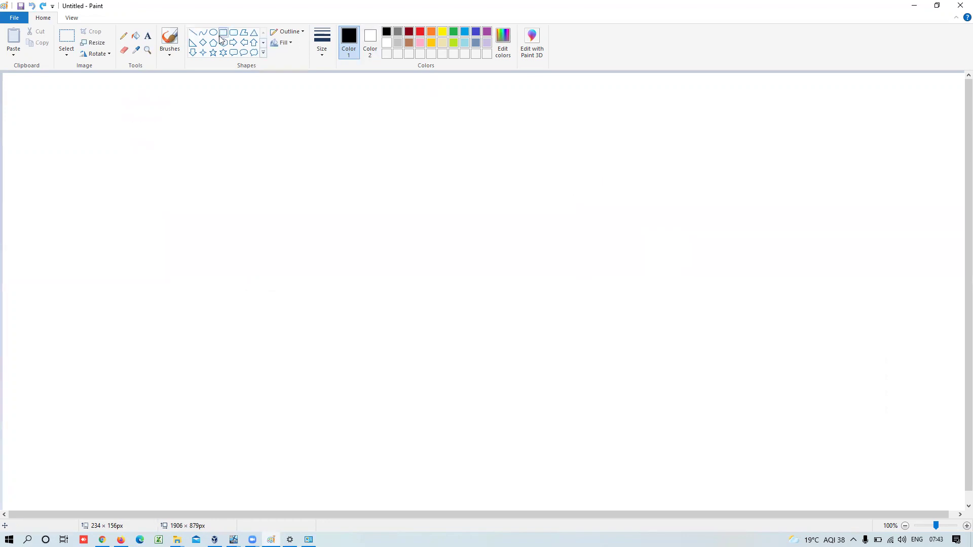
{"action": "left_click_drag", "start_coordinate": [624, 200], "coordinate": [907, 365]}
{"action": "left_click", "coordinate": [478, 297]}
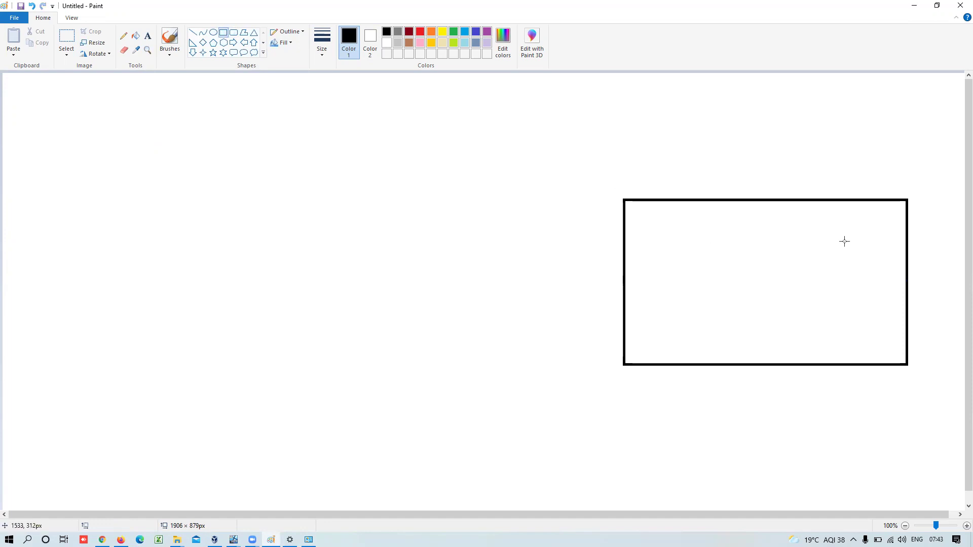
- Add a small upright rectangle inside its top-right corner and undo an extra rectangle
{"action": "left_click_drag", "start_coordinate": [859, 218], "coordinate": [887, 270]}
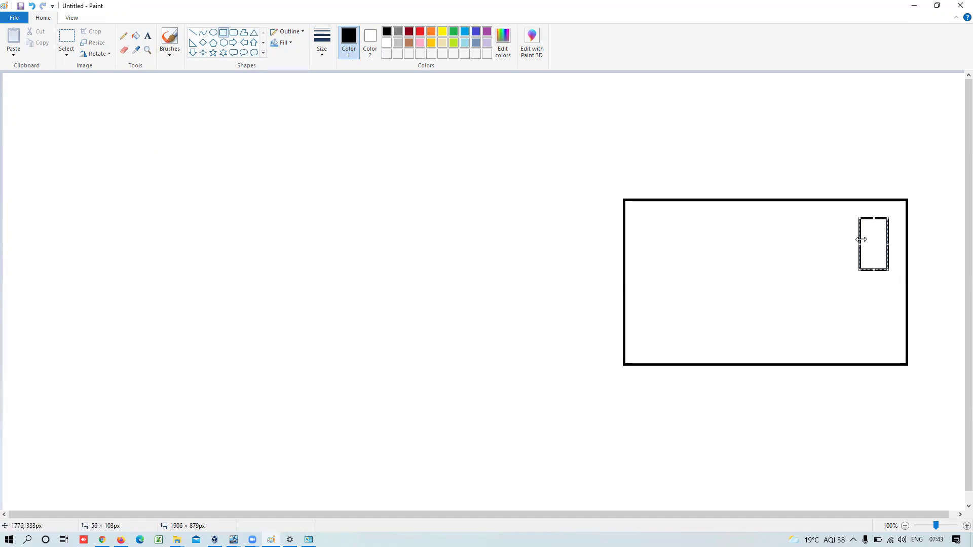
{"action": "left_click", "coordinate": [794, 247]}
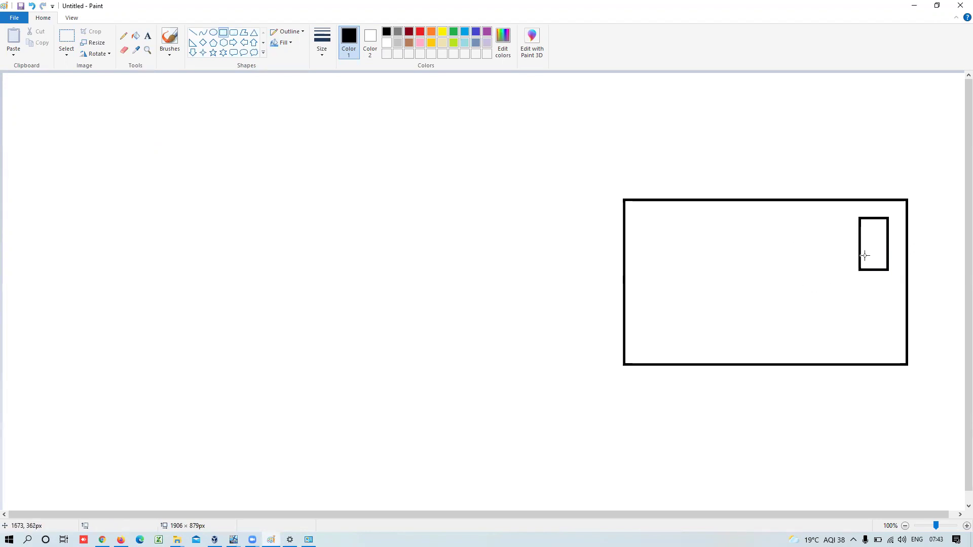
{"action": "left_click_drag", "start_coordinate": [594, 259], "coordinate": [676, 356]}
{"action": "key", "text": "ctrl+z"}
- Bring the Windows 10 client VM forward, dismiss the mouse notice, and send Ctrl-Alt-Del
{"action": "mouse_move", "coordinate": [234, 540]}
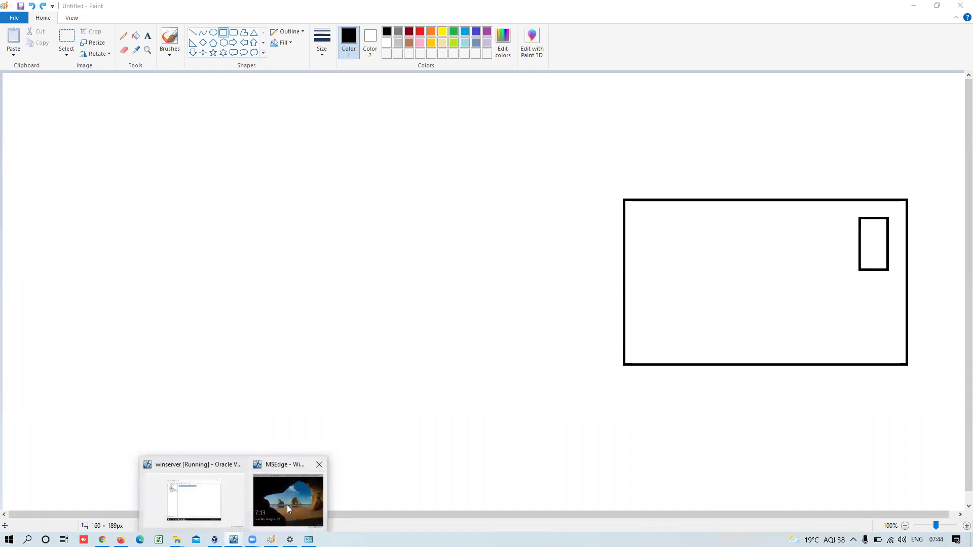
{"action": "left_click", "coordinate": [289, 506]}
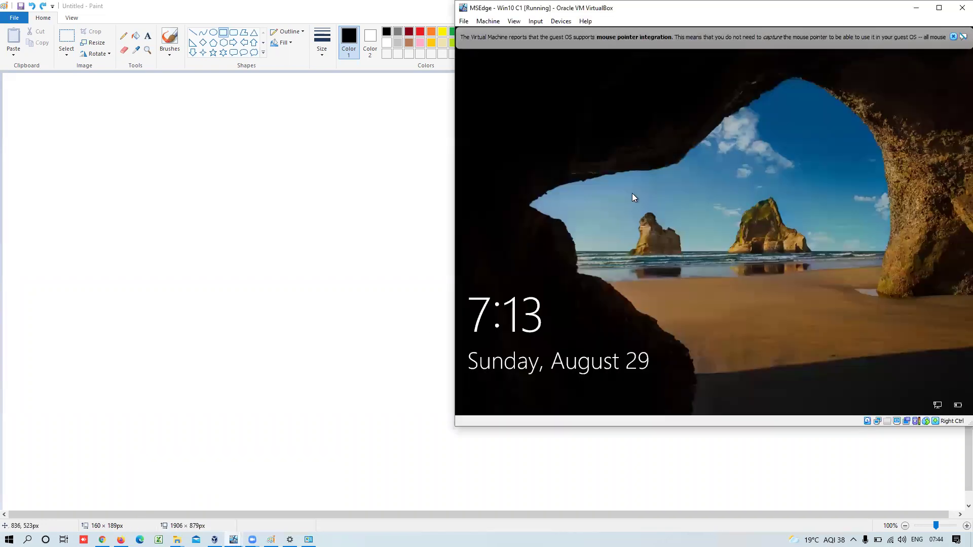
{"action": "left_click", "coordinate": [953, 37]}
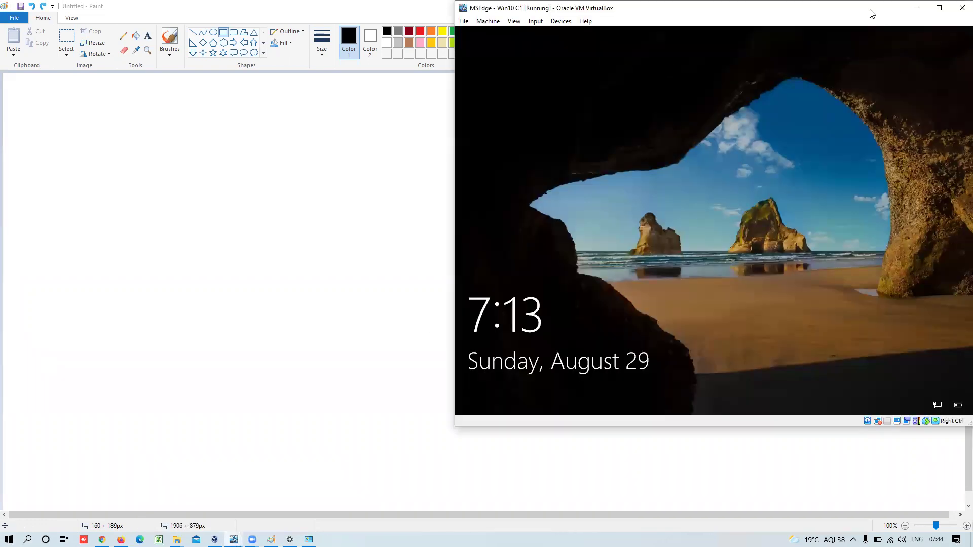
{"action": "left_click_drag", "start_coordinate": [871, 13], "coordinate": [832, 76]}
{"action": "left_click", "coordinate": [525, 73]}
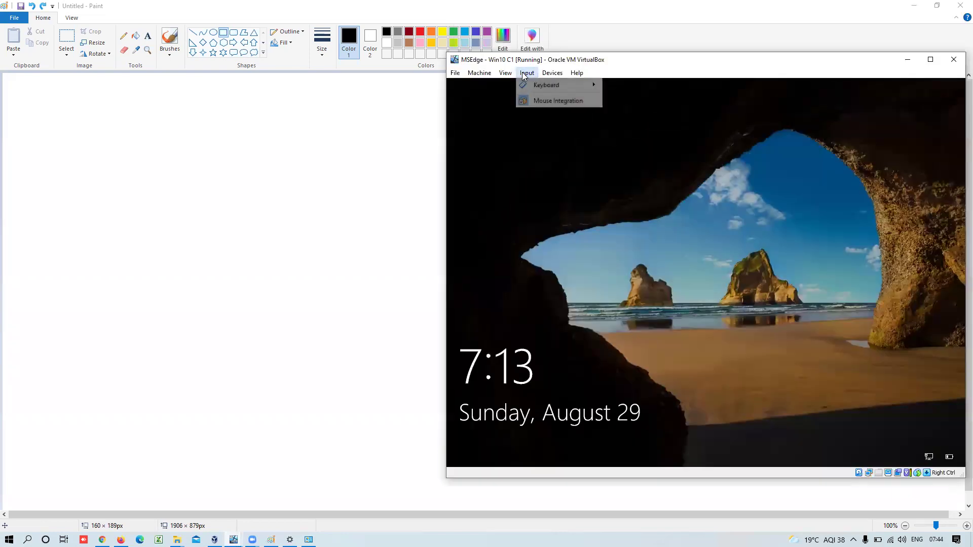
{"action": "mouse_move", "coordinate": [583, 85]}
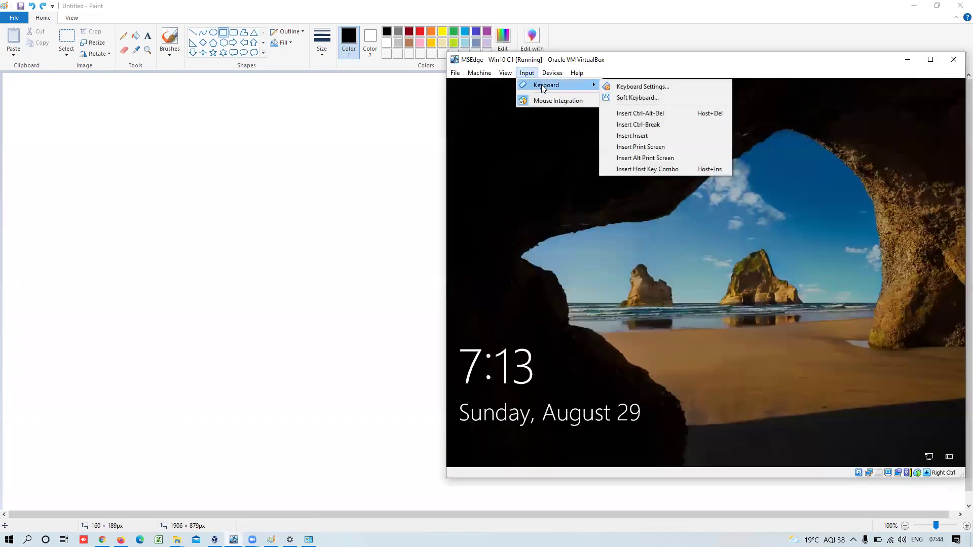
{"action": "left_click", "coordinate": [643, 114]}
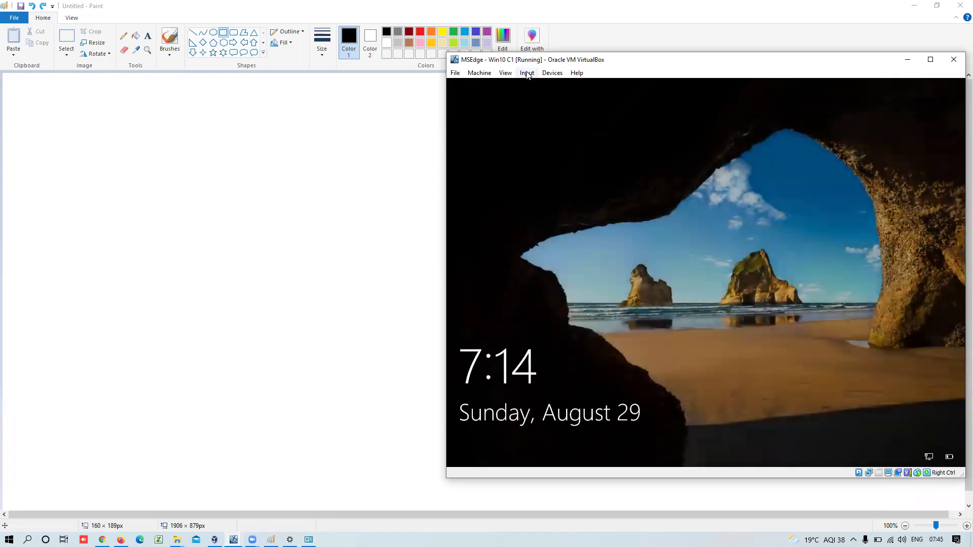
- Send Ctrl-Alt-Del again and sign in with the local account password
{"action": "left_click", "coordinate": [527, 73]}
{"action": "mouse_move", "coordinate": [545, 83]}
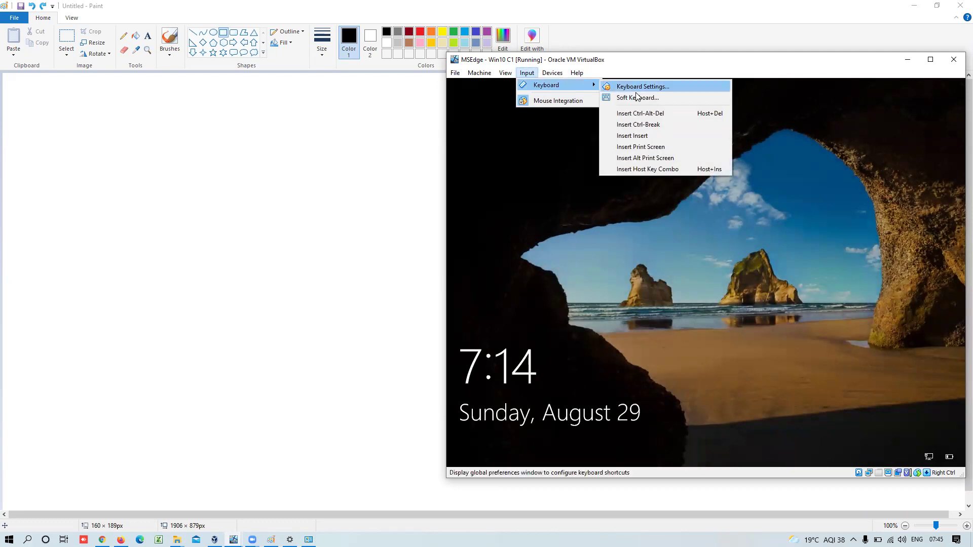
{"action": "left_click", "coordinate": [638, 114]}
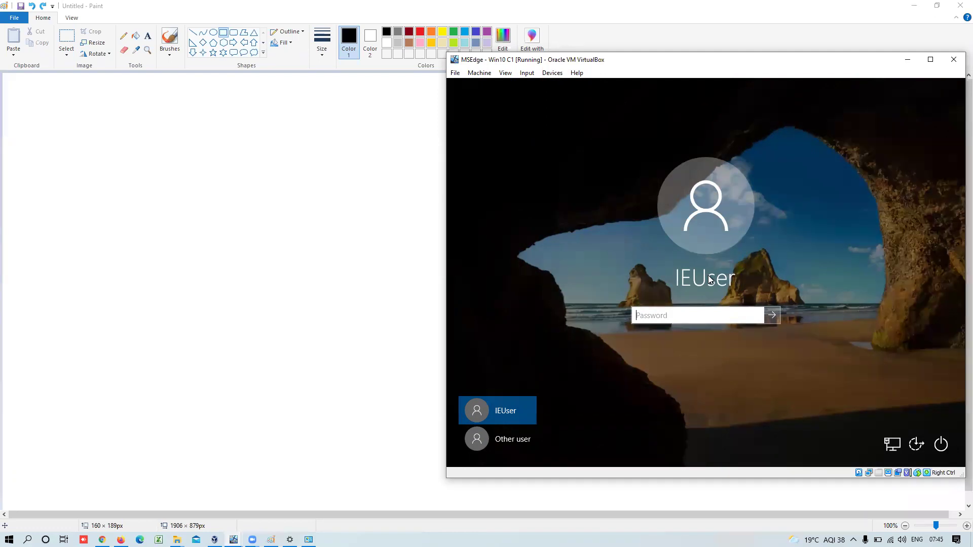
{"action": "type", "text": "Passw0rd!"}
{"action": "key", "text": "Return"}
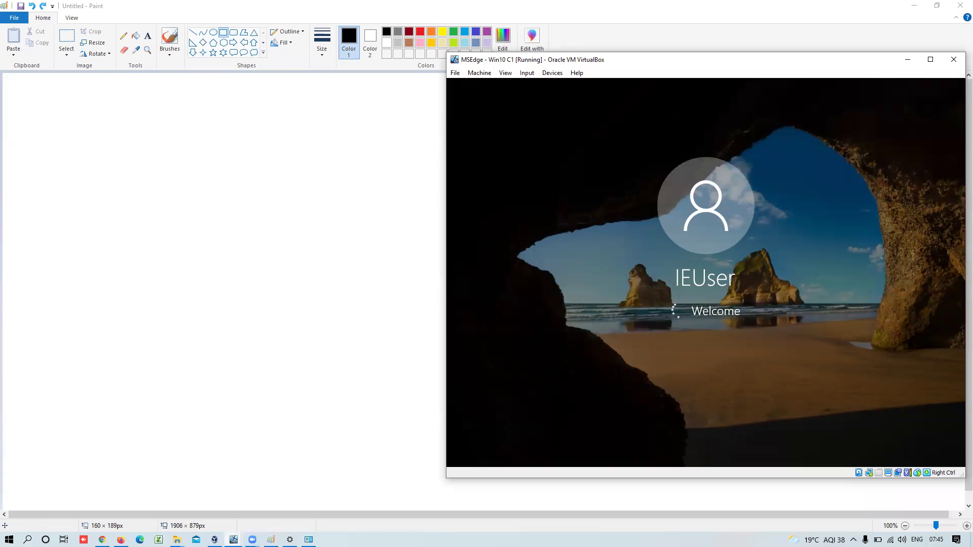
{"action": "left_click", "coordinate": [233, 539]}
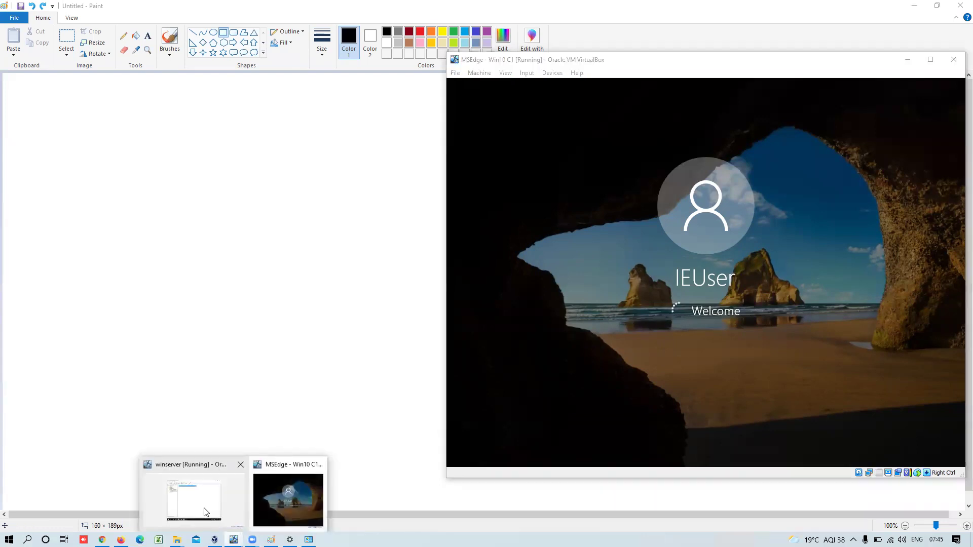
- Refresh the Computers list on winserver so NODE2 appears, and choose Manage on NODE2
{"action": "left_click", "coordinate": [202, 507]}
{"action": "right_click", "coordinate": [494, 208]}
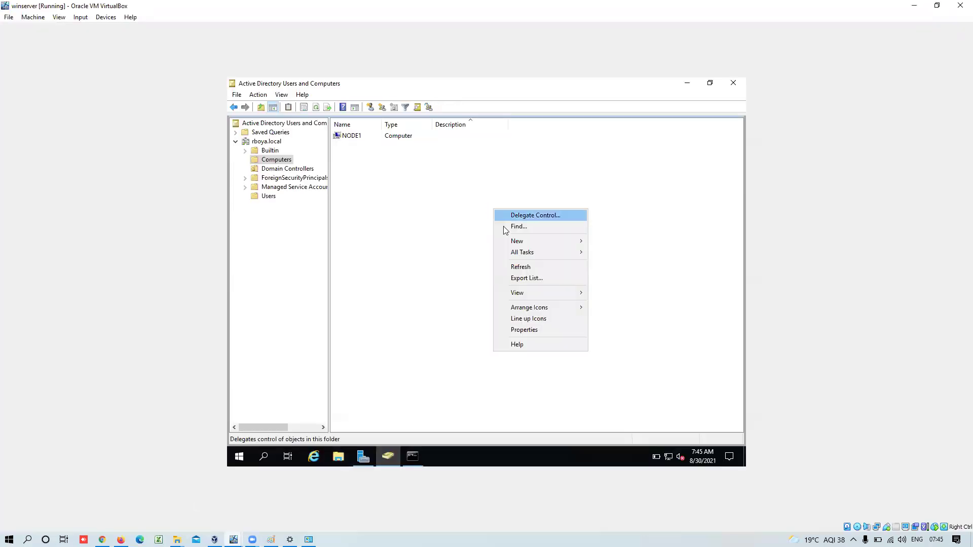
{"action": "left_click", "coordinate": [521, 267]}
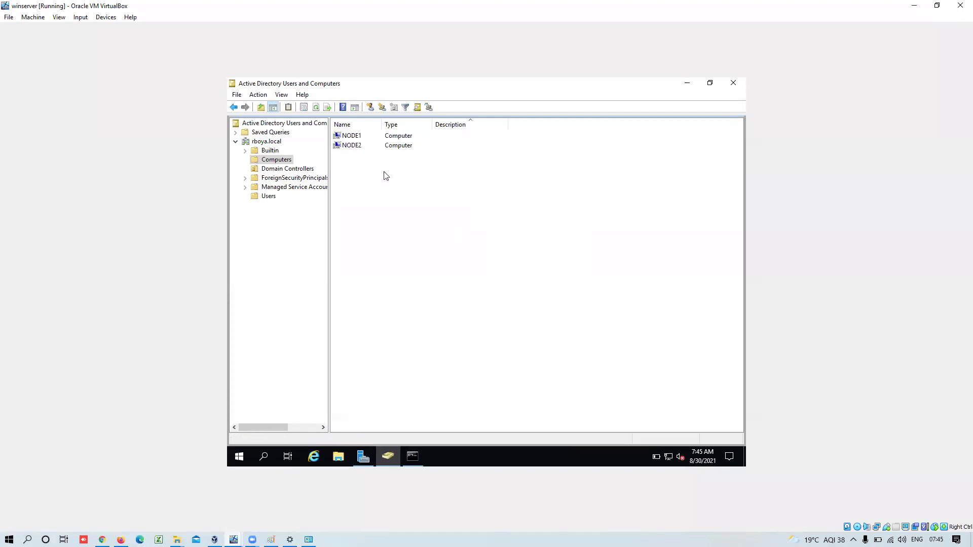
{"action": "left_click", "coordinate": [348, 146]}
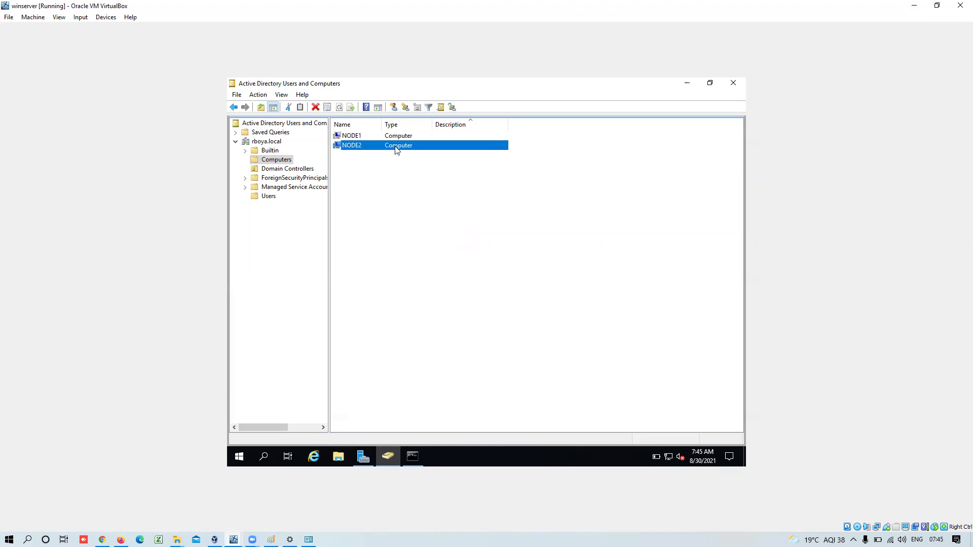
{"action": "right_click", "coordinate": [348, 148]}
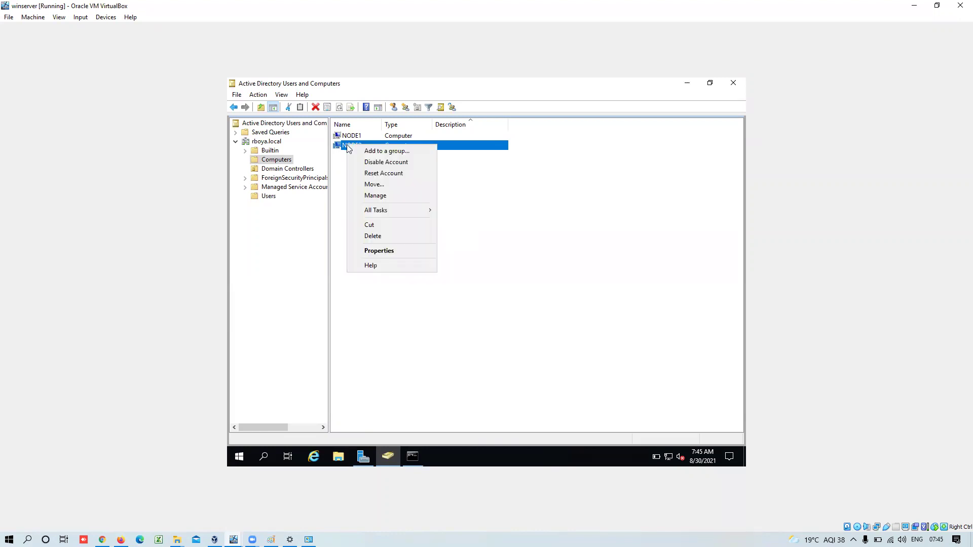
{"action": "left_click", "coordinate": [375, 196]}
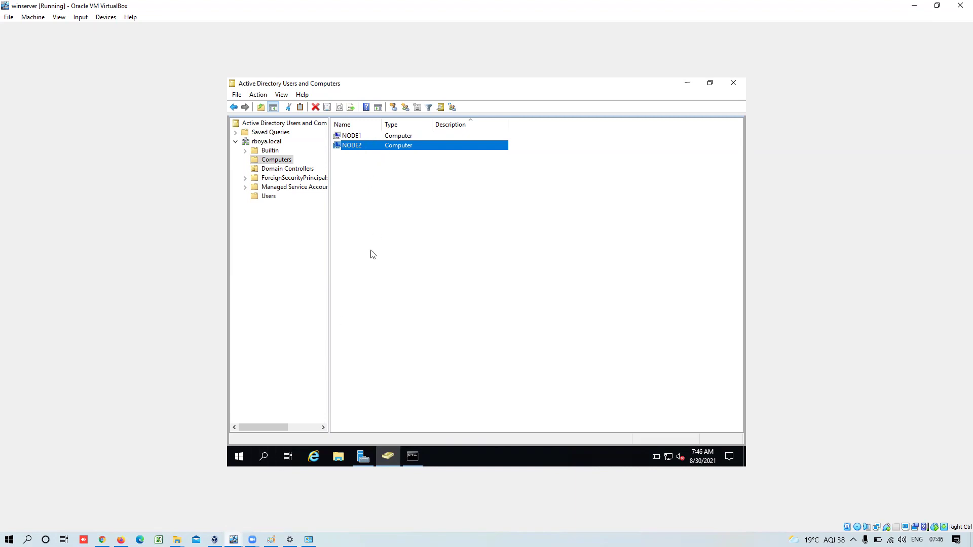
- Retry Manage on NODE2, try NODE1, then choose Manage on NODE2 once more
{"action": "right_click", "coordinate": [359, 158]}
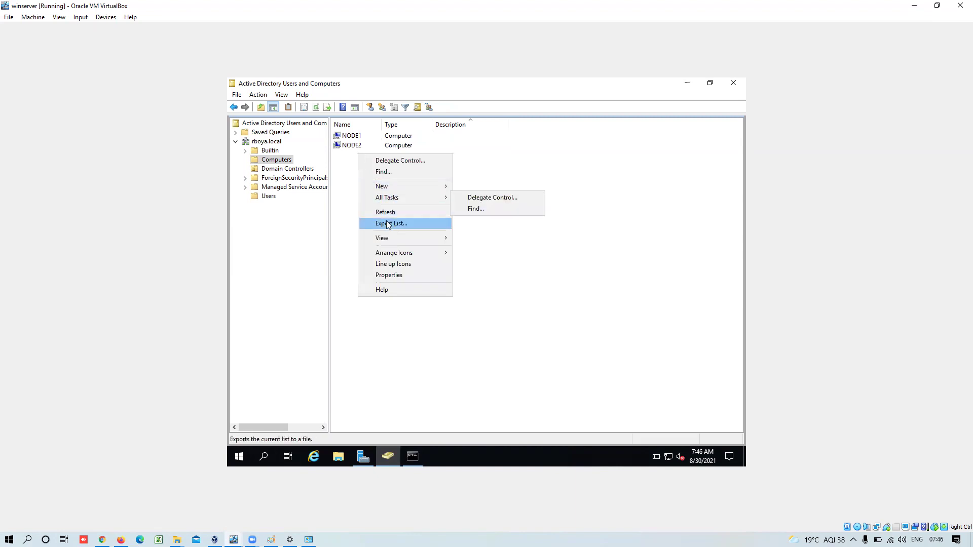
{"action": "left_click", "coordinate": [349, 146]}
{"action": "right_click", "coordinate": [348, 146]}
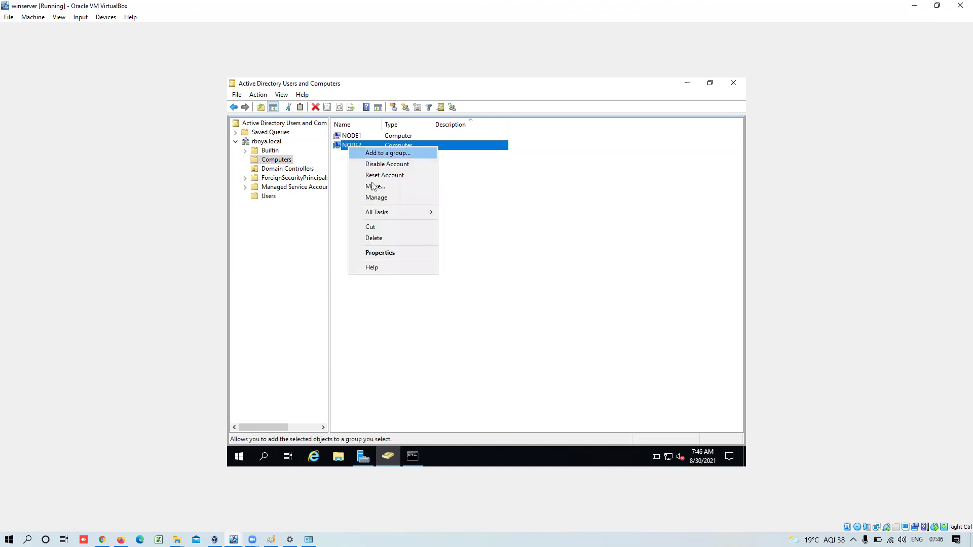
{"action": "left_click", "coordinate": [376, 198]}
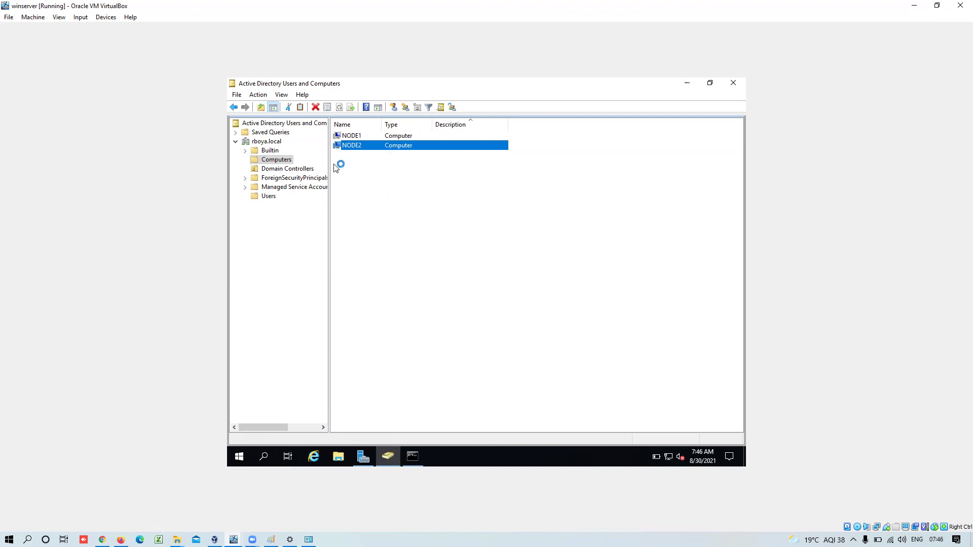
{"action": "right_click", "coordinate": [356, 137]}
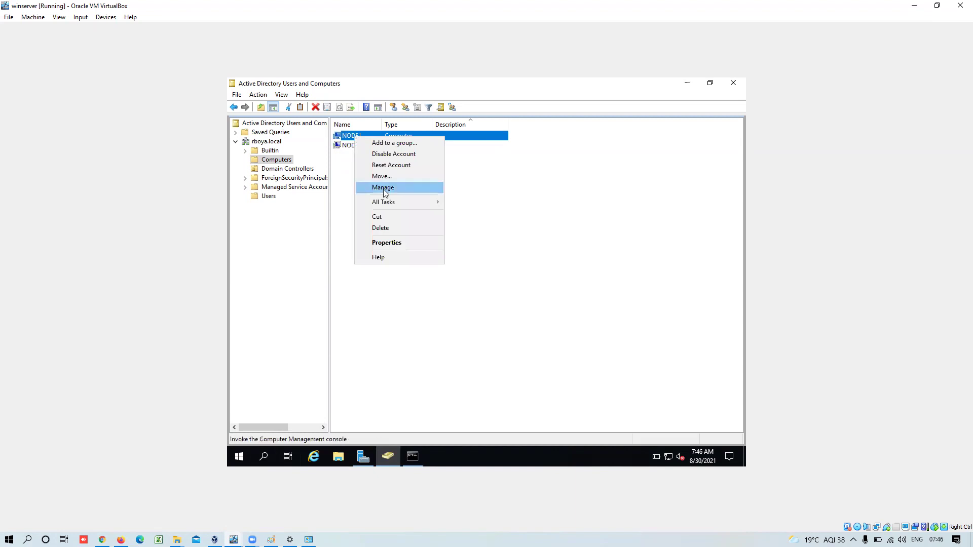
{"action": "left_click", "coordinate": [375, 187]}
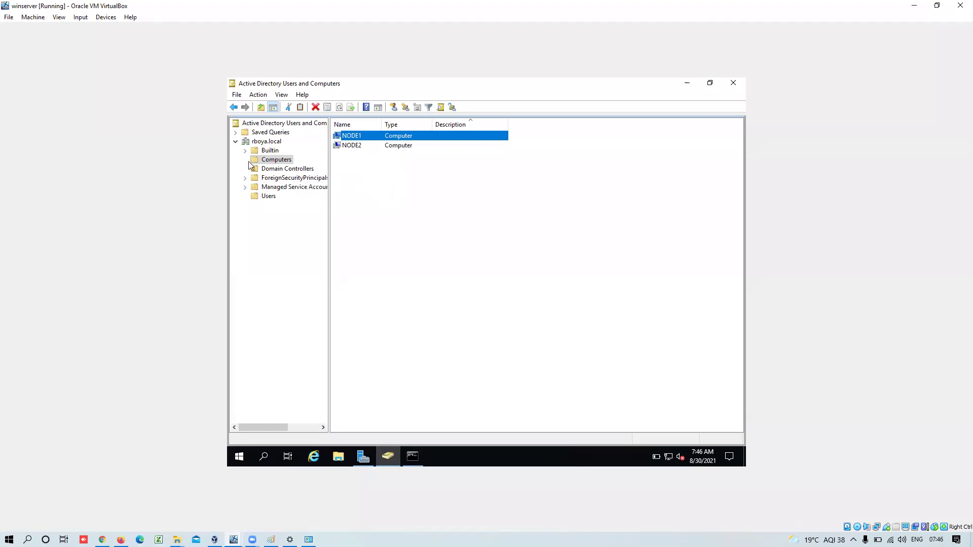
{"action": "left_click", "coordinate": [357, 147]}
{"action": "right_click", "coordinate": [358, 147]}
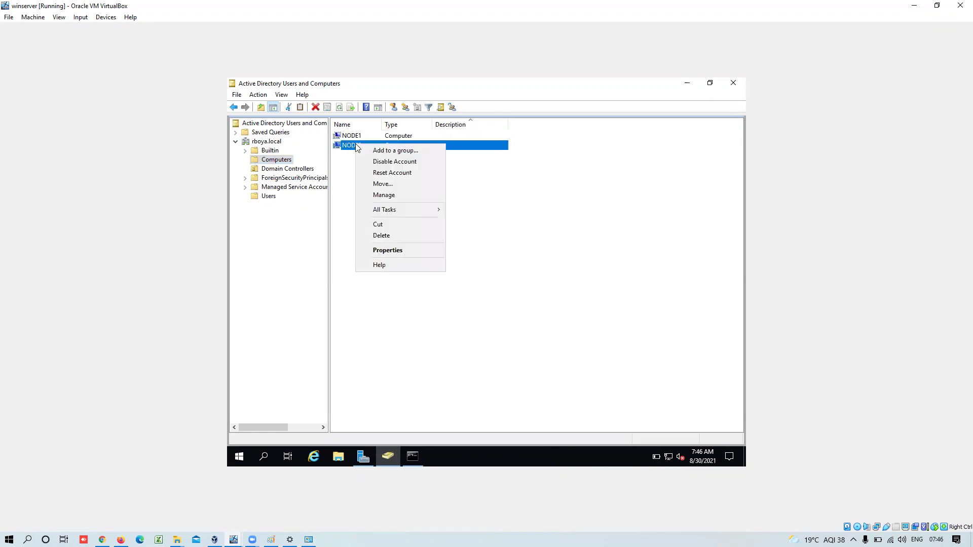
{"action": "left_click", "coordinate": [386, 196]}
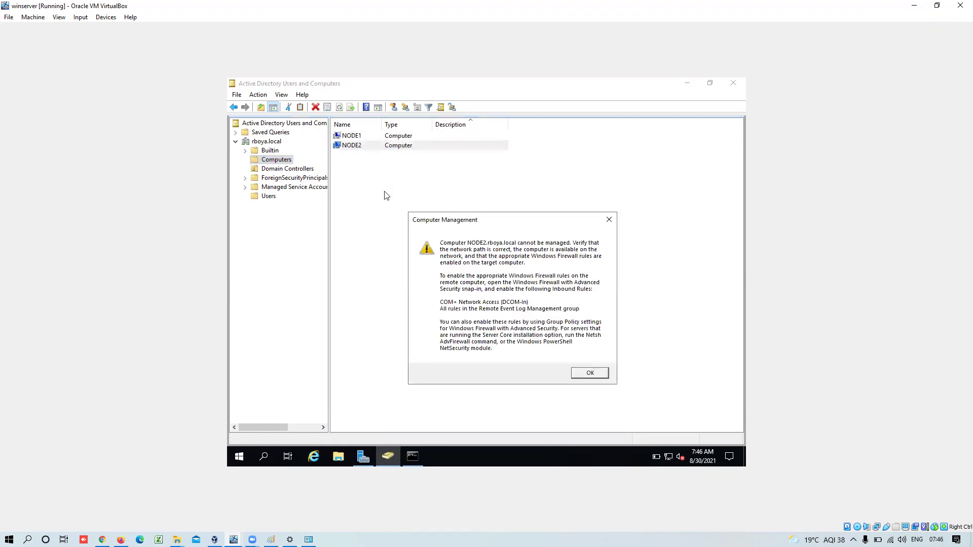
- Dismiss NODE2's warning, close its Computer Management, then Manage NODE1 and dismiss its warning
{"action": "left_click", "coordinate": [590, 374]}
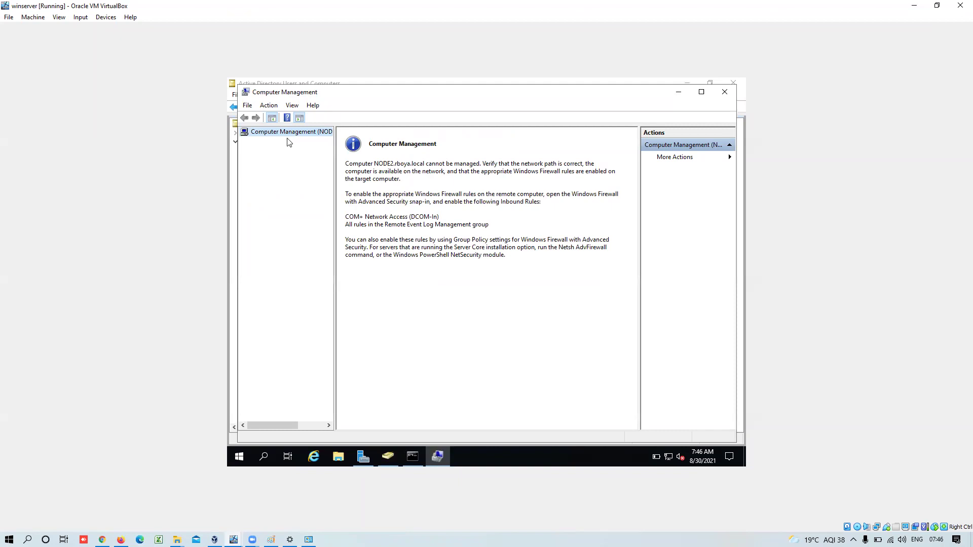
{"action": "left_click", "coordinate": [725, 92]}
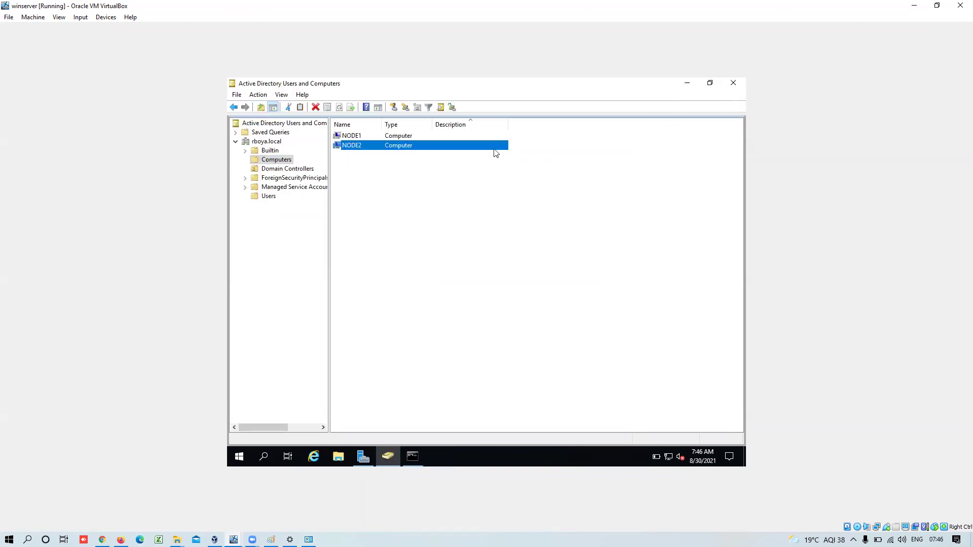
{"action": "right_click", "coordinate": [367, 135]}
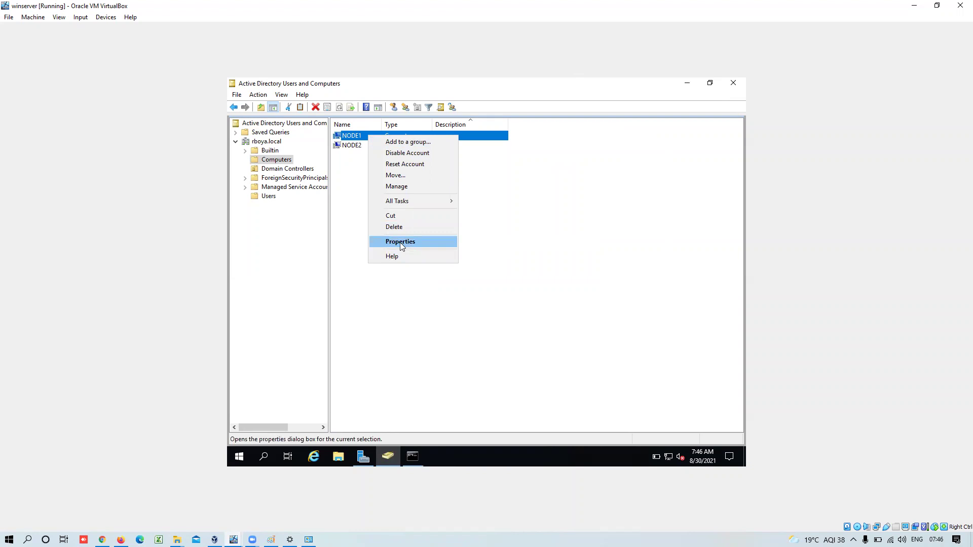
{"action": "left_click", "coordinate": [400, 186]}
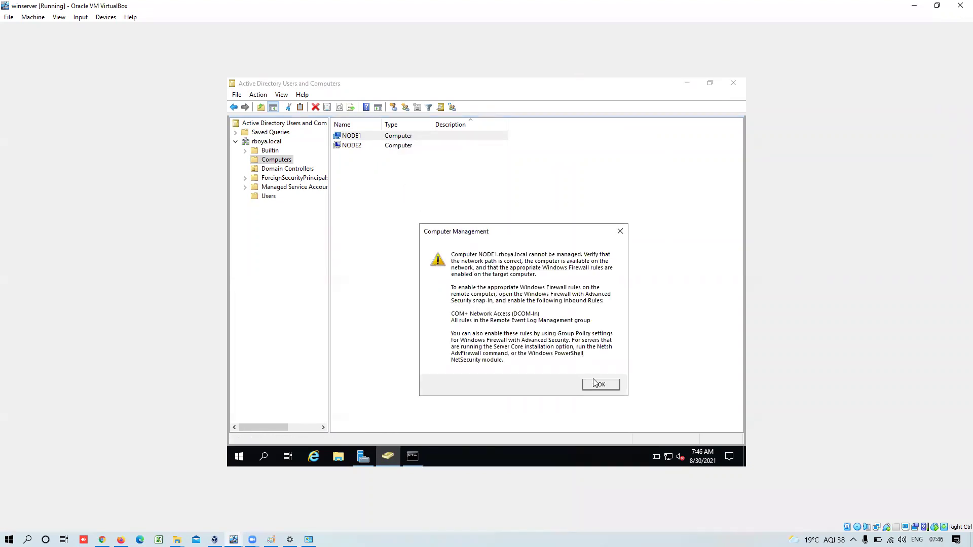
{"action": "left_click", "coordinate": [597, 384]}
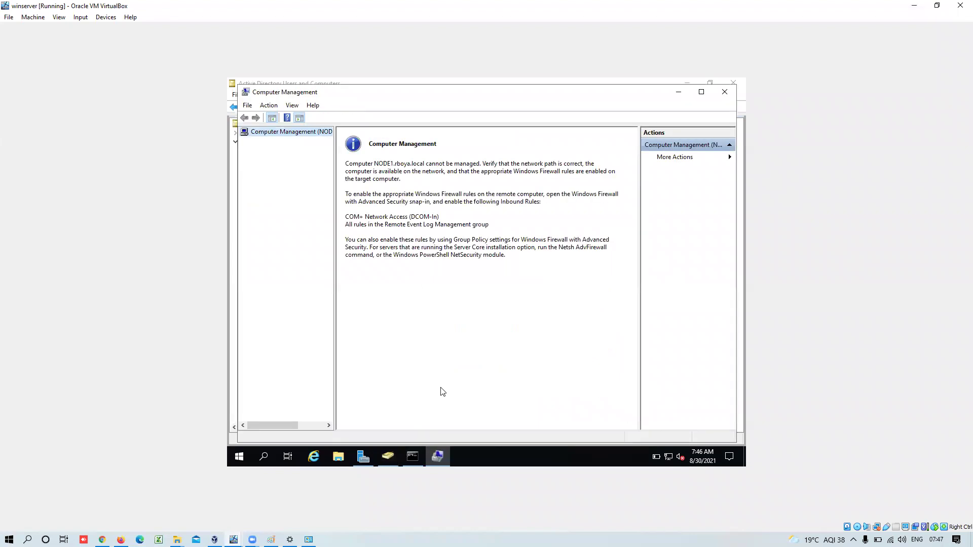
- Close NODE1's Computer Management and open Windows Defender Firewall on the Win10 VM via a 'firewall' search
{"action": "left_click", "coordinate": [725, 92]}
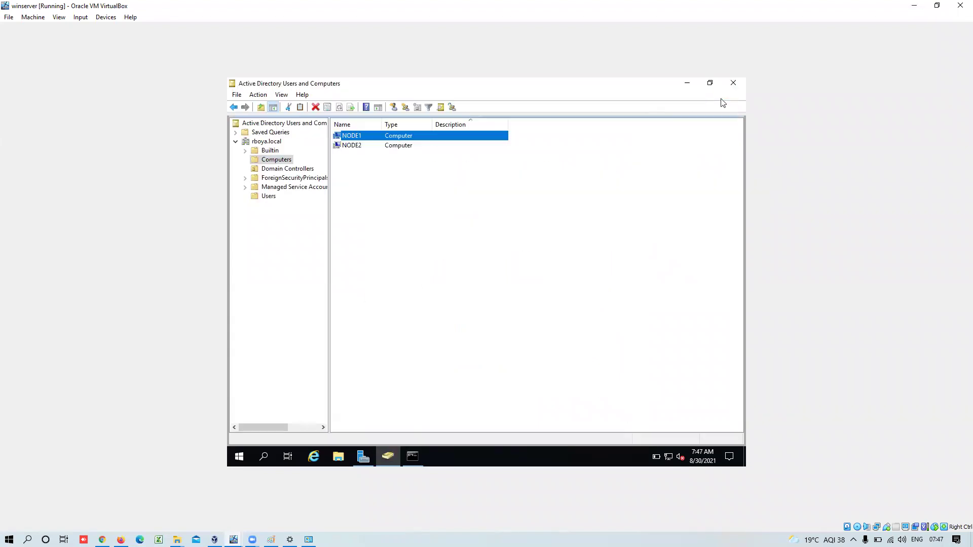
{"action": "left_click", "coordinate": [240, 457]}
{"action": "type", "text": "firew"}
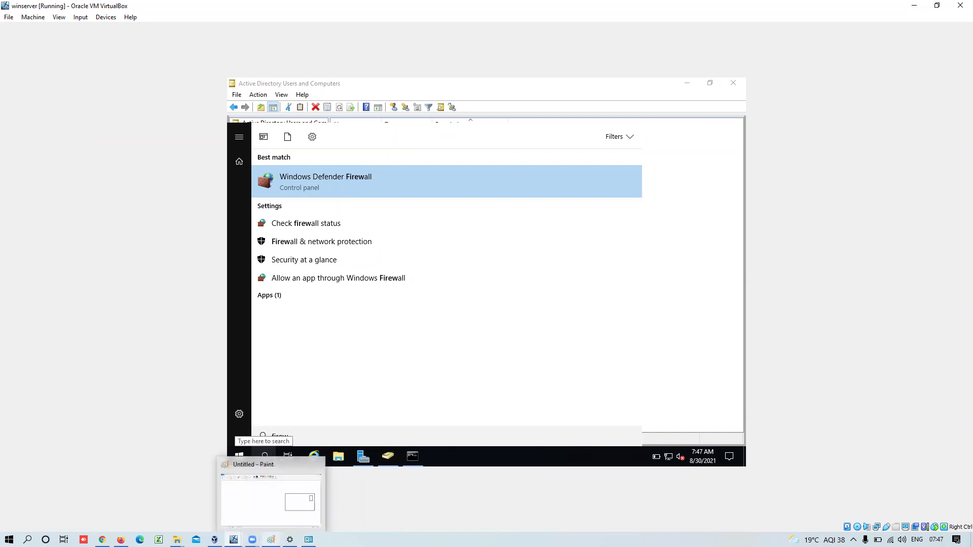
{"action": "mouse_move", "coordinate": [234, 540]}
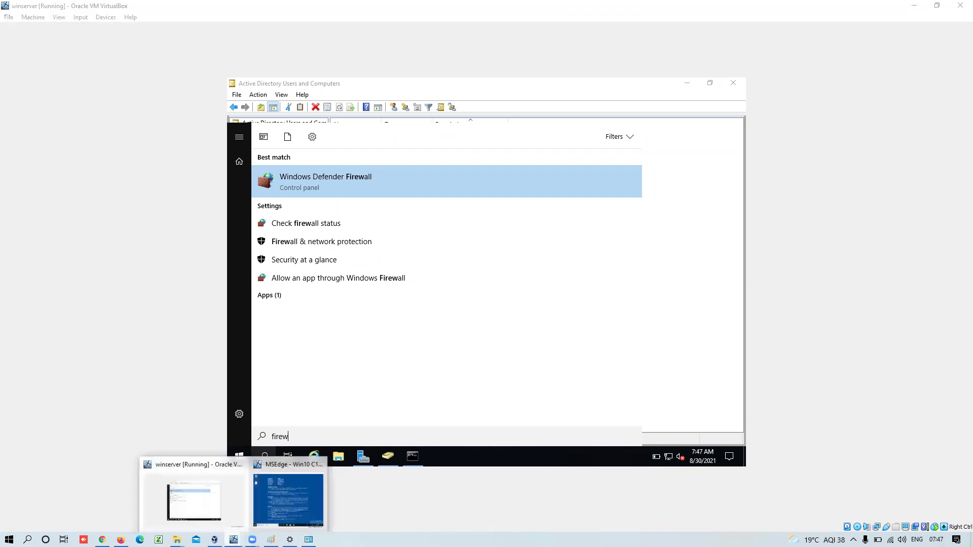
{"action": "left_click", "coordinate": [287, 499]}
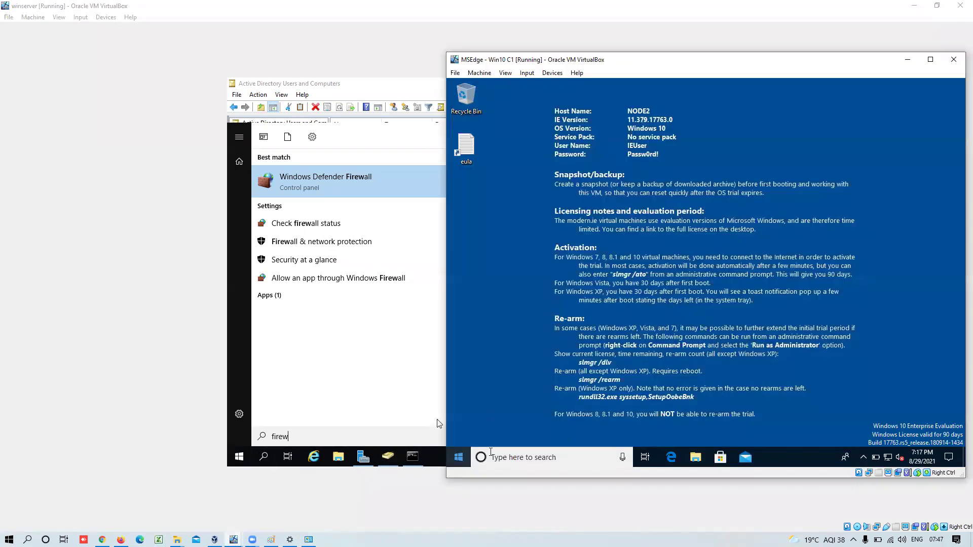
{"action": "left_click", "coordinate": [518, 457]}
{"action": "type", "text": "fi"}
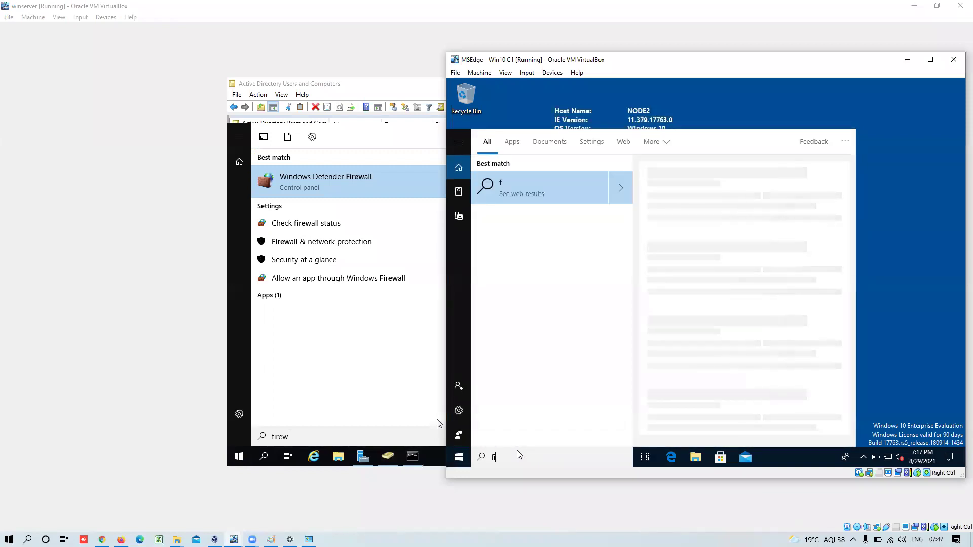
{"action": "type", "text": "rew"}
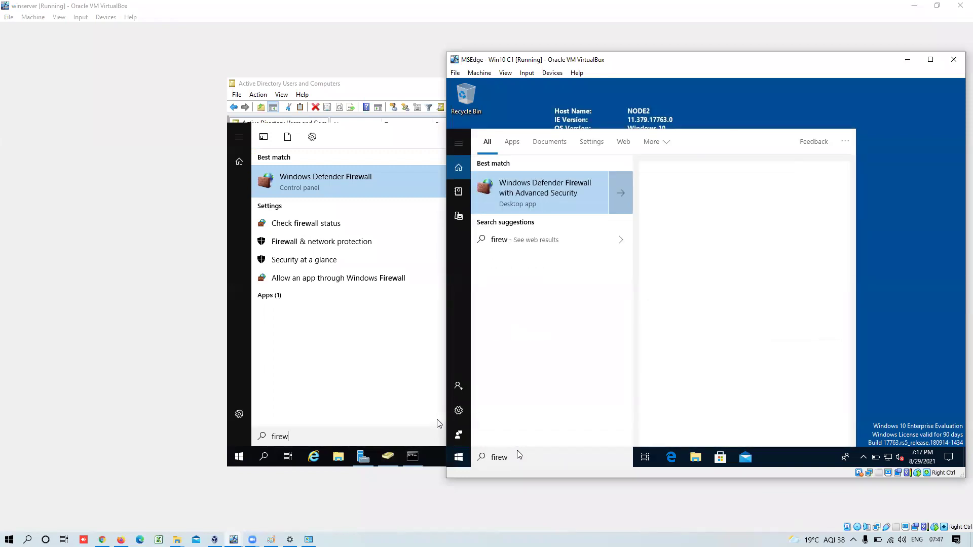
{"action": "type", "text": "e"}
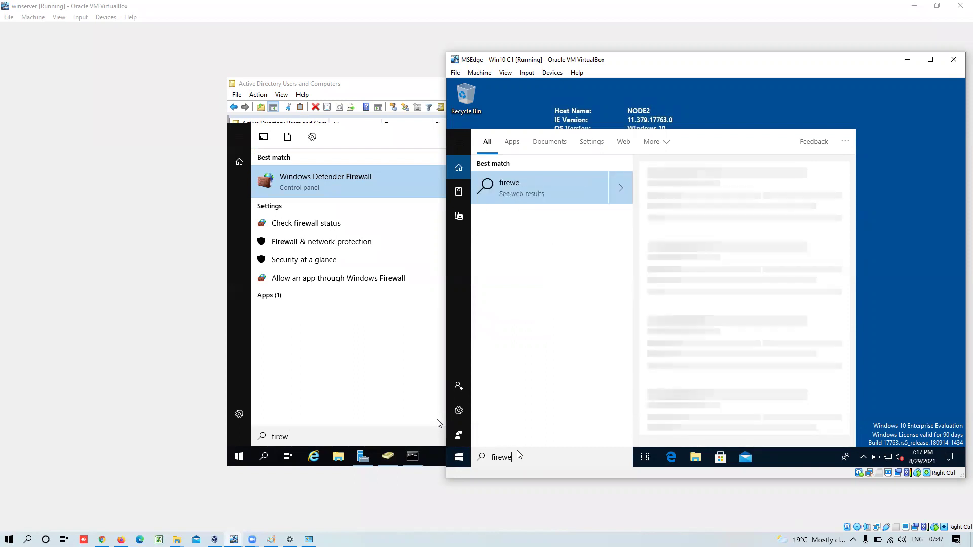
{"action": "key", "text": "BackSpace"}
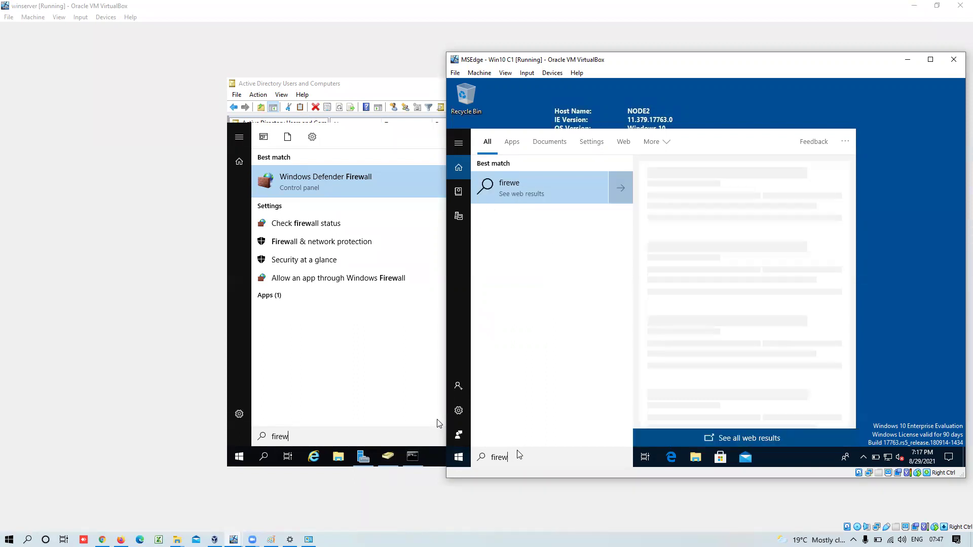
{"action": "type", "text": "all"}
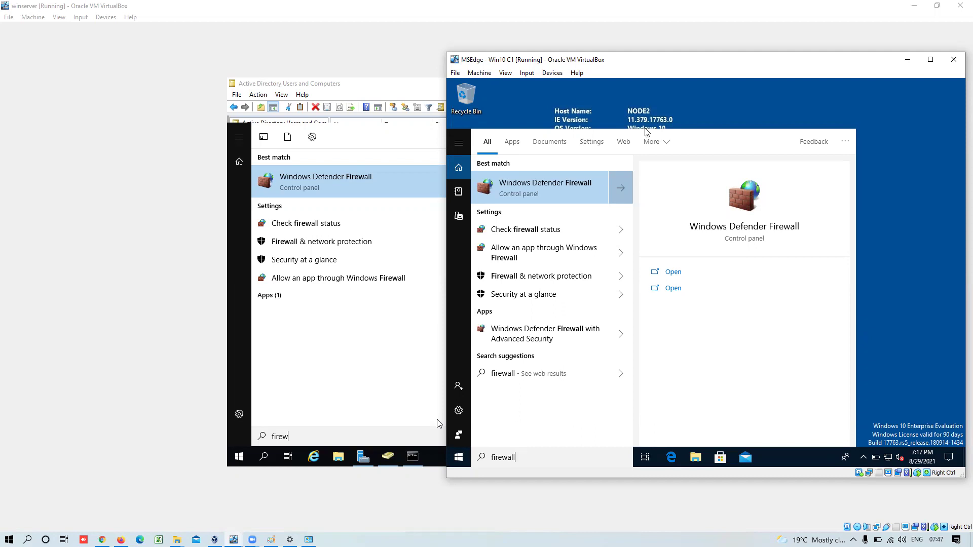
{"action": "left_click", "coordinate": [545, 183]}
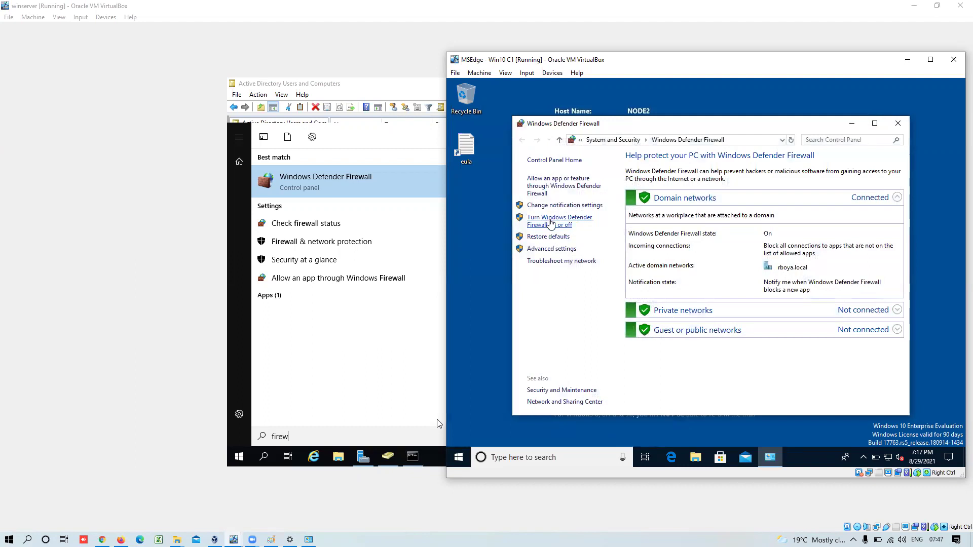
- Select Turn off for domain, private and public networks and confirm with OK
{"action": "left_click", "coordinate": [550, 223]}
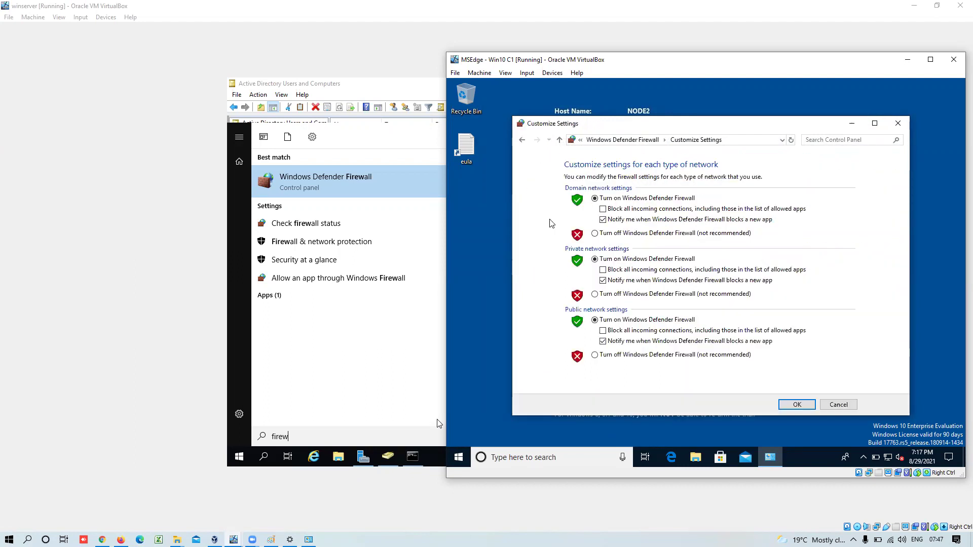
{"action": "left_click", "coordinate": [610, 233]}
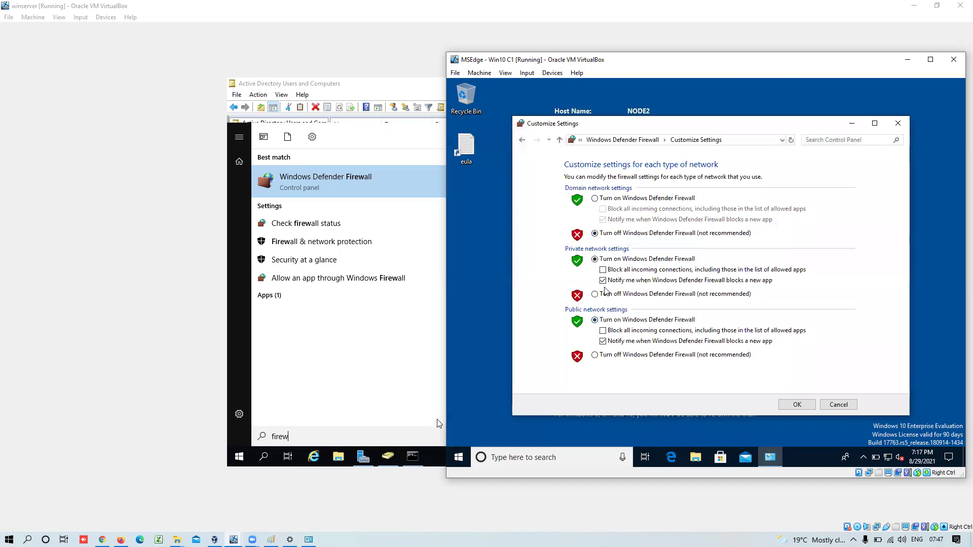
{"action": "left_click", "coordinate": [607, 294]}
{"action": "left_click", "coordinate": [614, 355]}
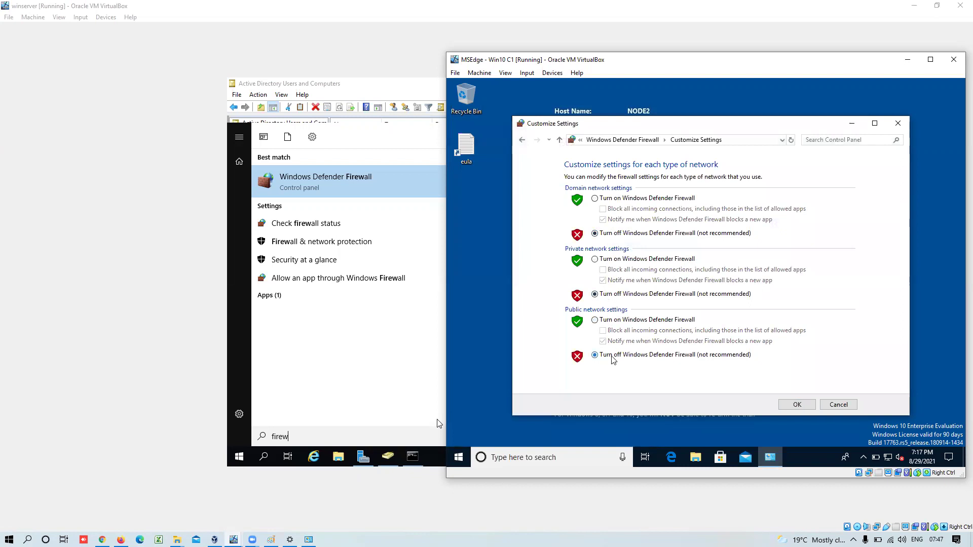
{"action": "left_click", "coordinate": [797, 406]}
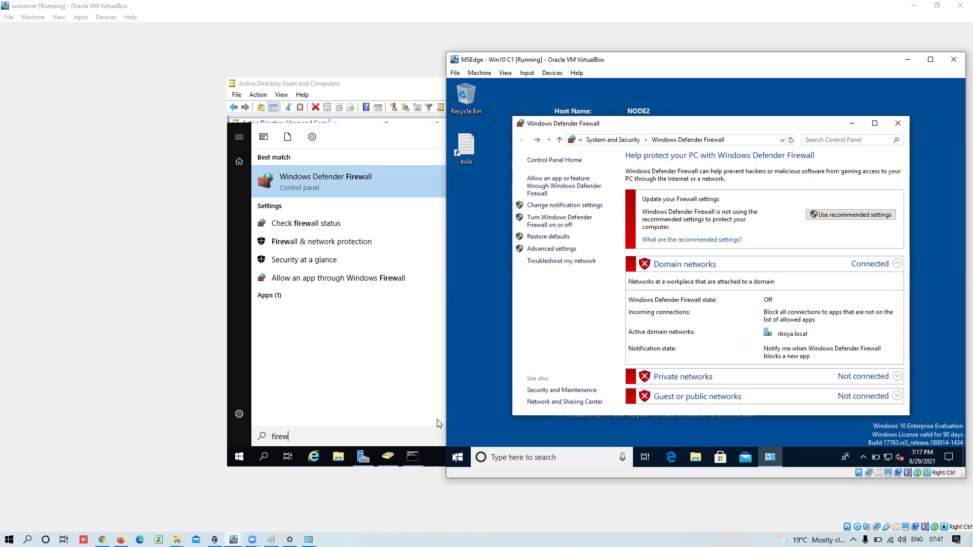
- Rerun ipconfig on the server and open a Command Prompt on NODE2 via a 'cmd' search
{"action": "left_click", "coordinate": [413, 459]}
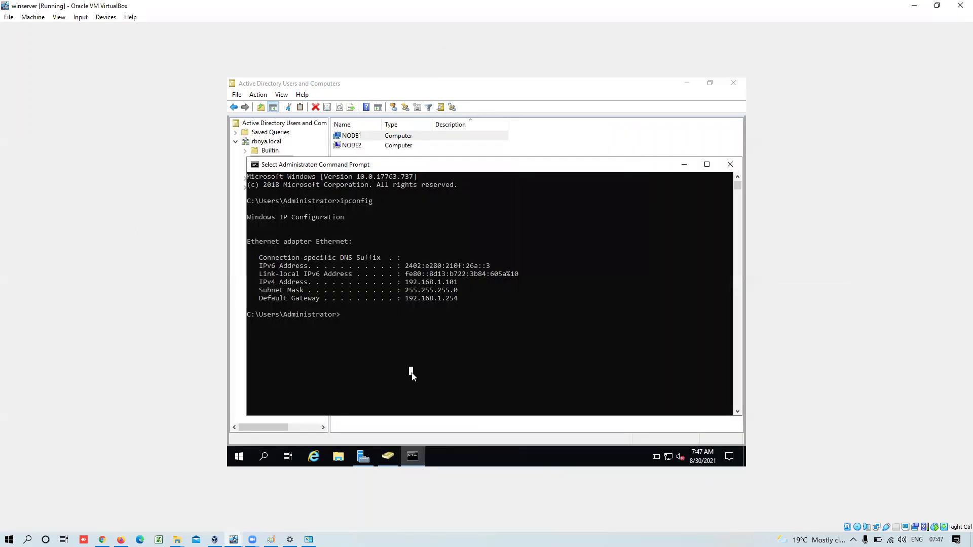
{"action": "key", "text": "Up"}
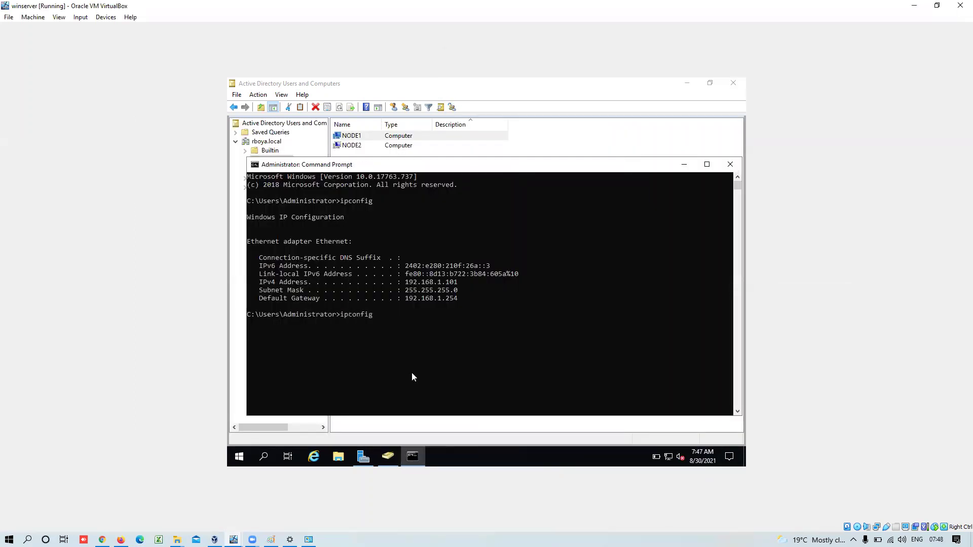
{"action": "key", "text": "Return"}
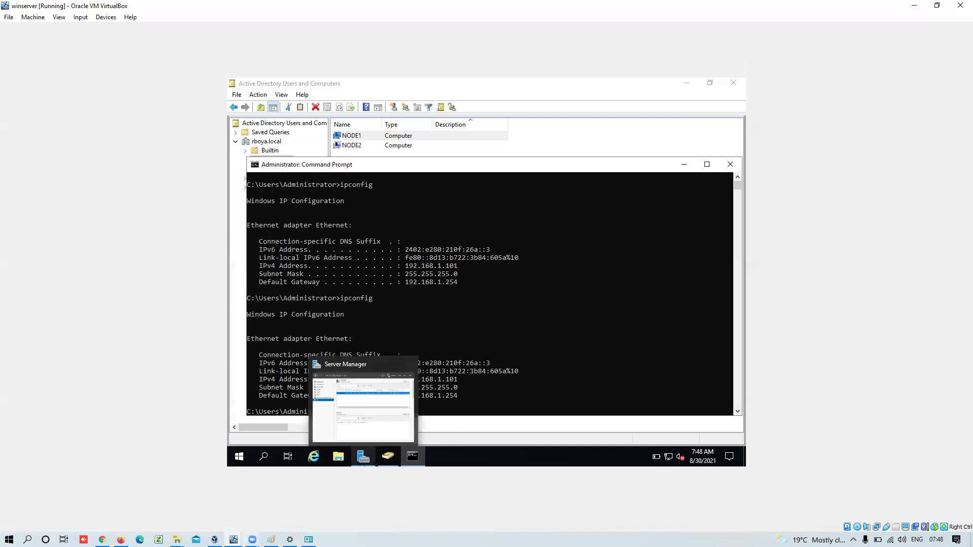
{"action": "mouse_move", "coordinate": [233, 540]}
{"action": "left_click", "coordinate": [259, 519]}
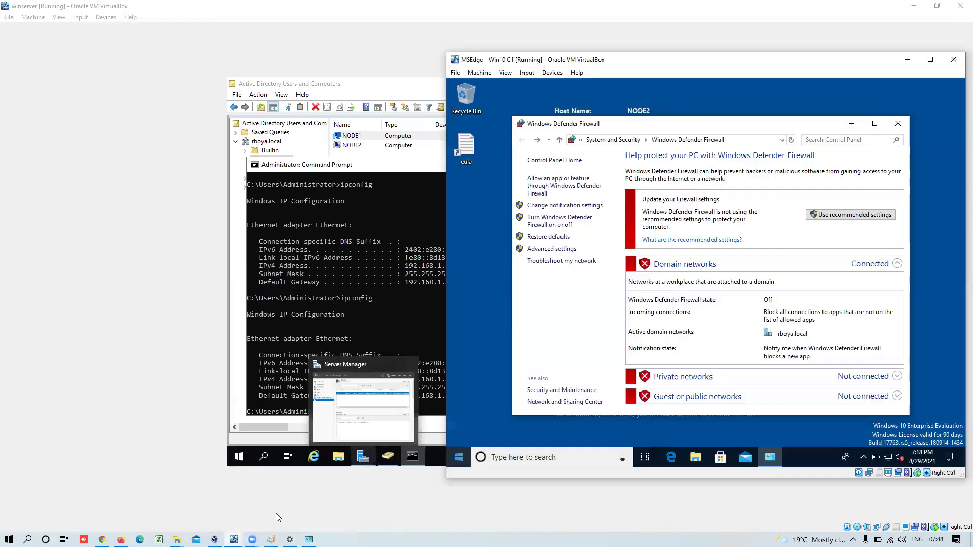
{"action": "left_click", "coordinate": [518, 457]}
{"action": "type", "text": "cmd"}
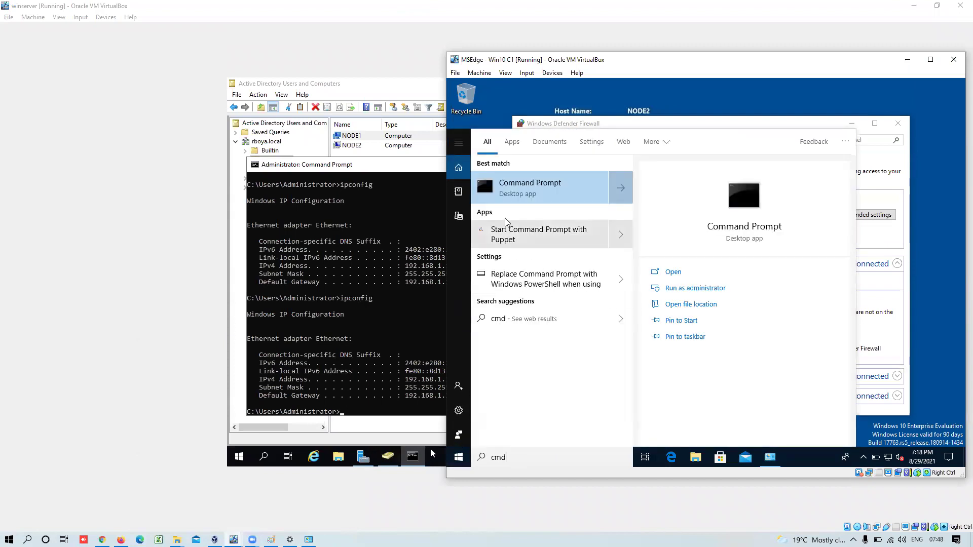
{"action": "left_click", "coordinate": [517, 201]}
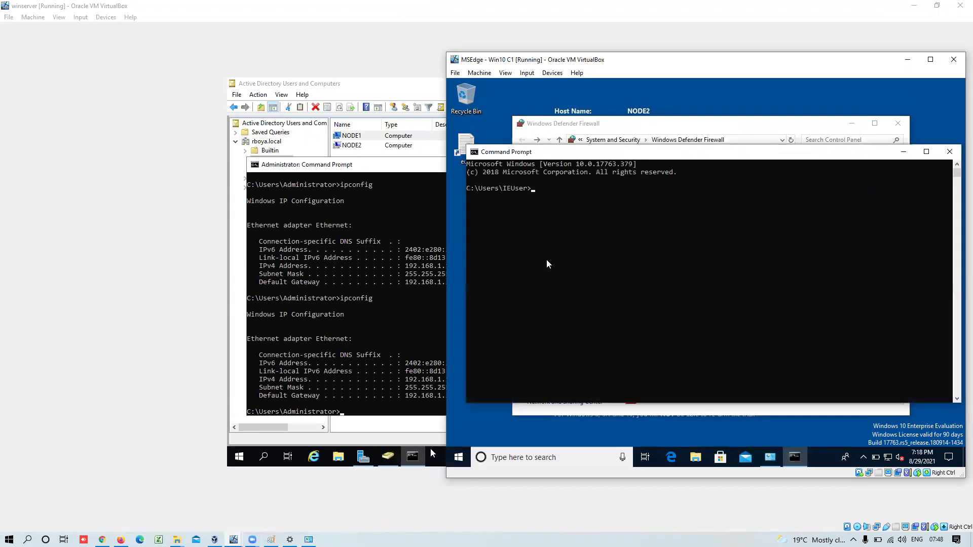
- Run ipconfig on NODE2, fixing the 'ipconifg' typo, to show IPv4 192.168.1.137
{"action": "type", "text": "ipco"}
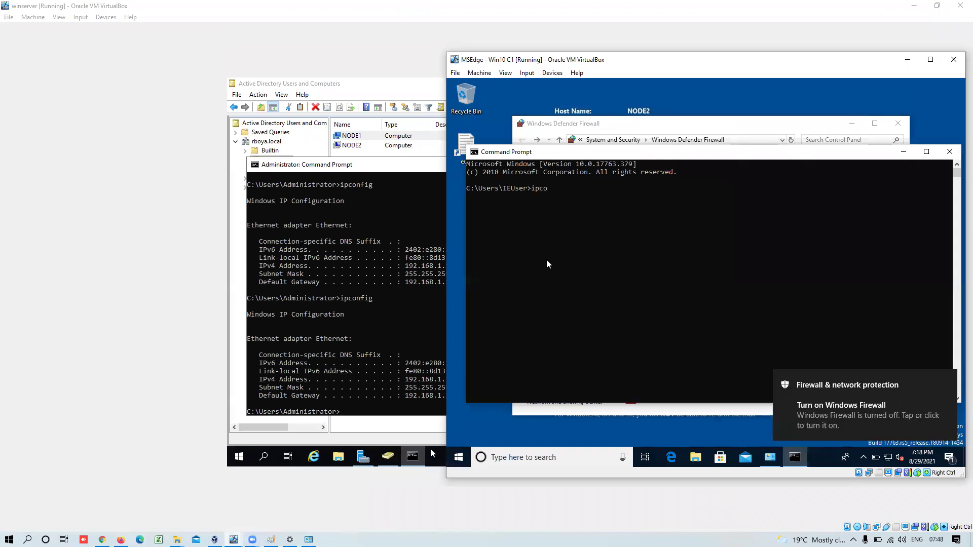
{"action": "type", "text": "nifg"}
{"action": "key", "text": "Return"}
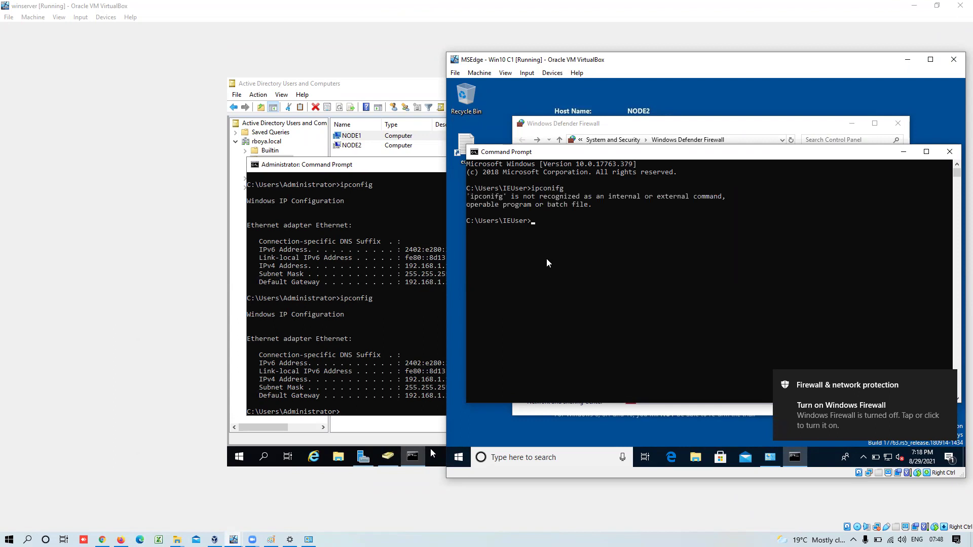
{"action": "key", "text": "Up"}
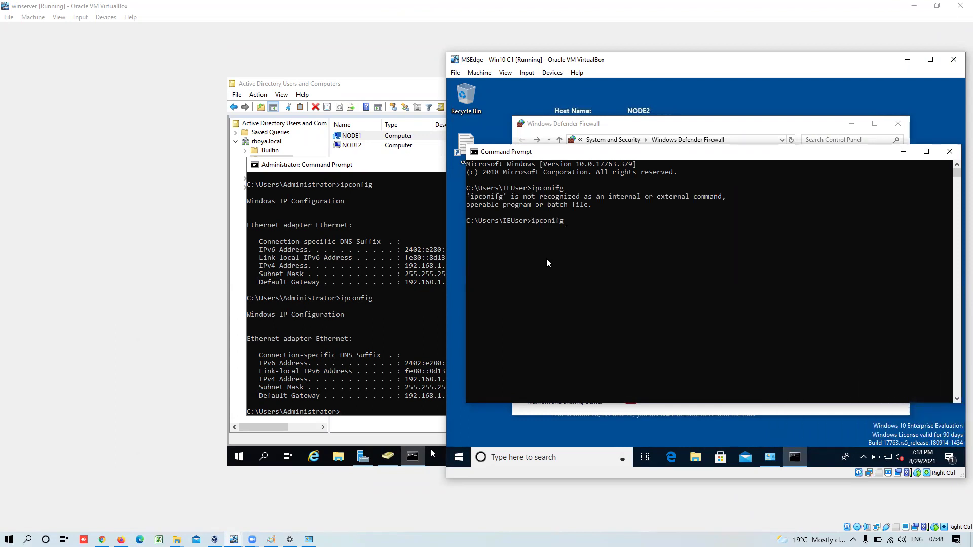
{"action": "key", "text": "Left"}
{"action": "key", "text": "Left"}
{"action": "key", "text": "BackSpace"}
{"action": "key", "text": "Right"}
{"action": "type", "text": "i"}
{"action": "key", "text": "Return"}
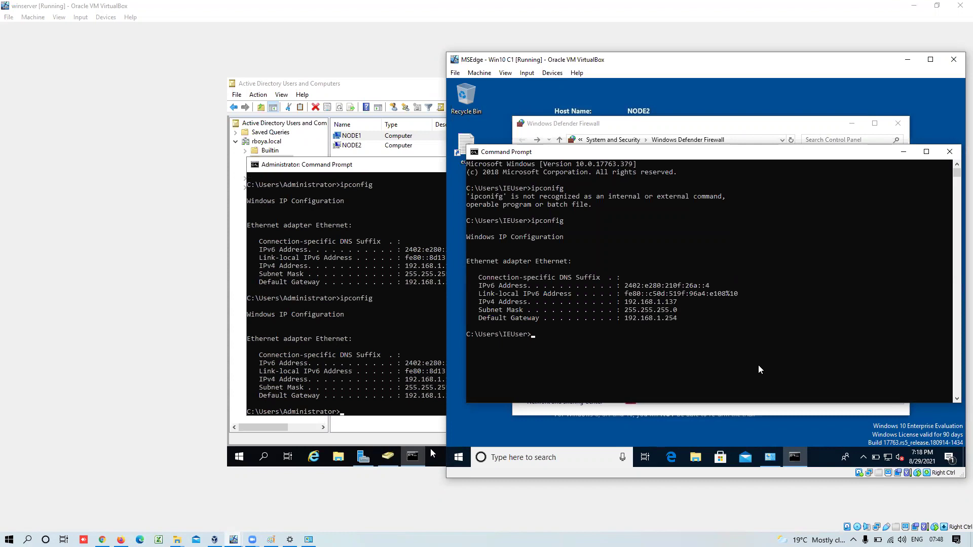
- Open the Ethernet adapter's IPv4 properties from Network & Internet settings
{"action": "right_click", "coordinate": [888, 459]}
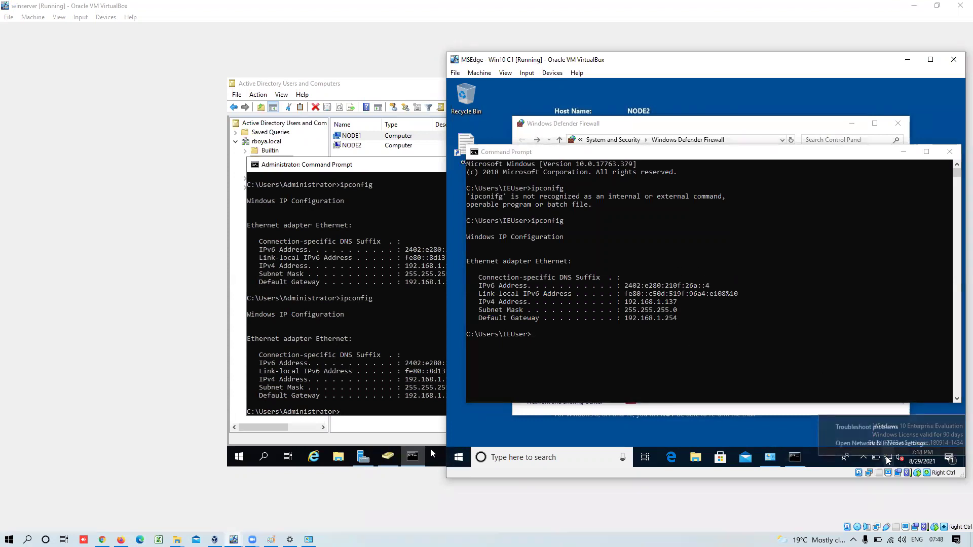
{"action": "left_click", "coordinate": [876, 440]}
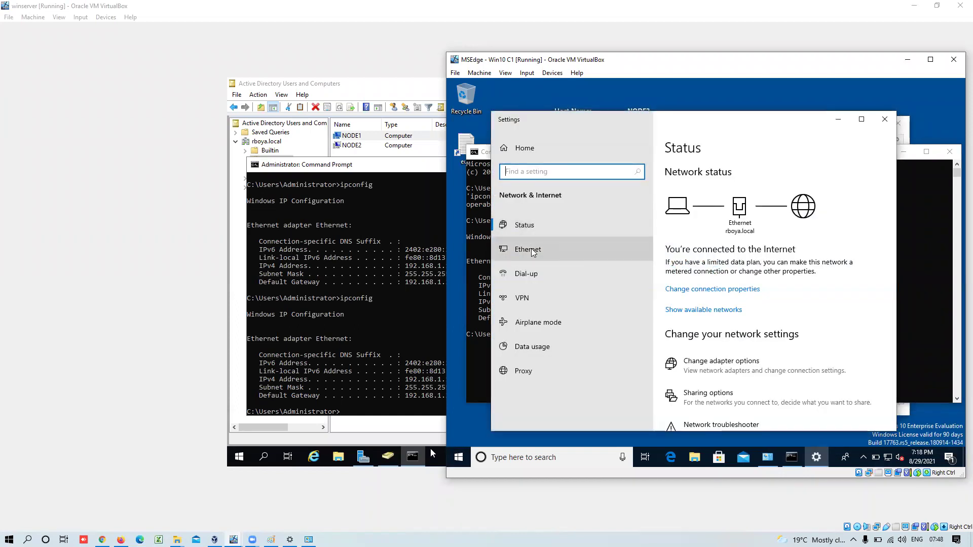
{"action": "left_click", "coordinate": [531, 248]}
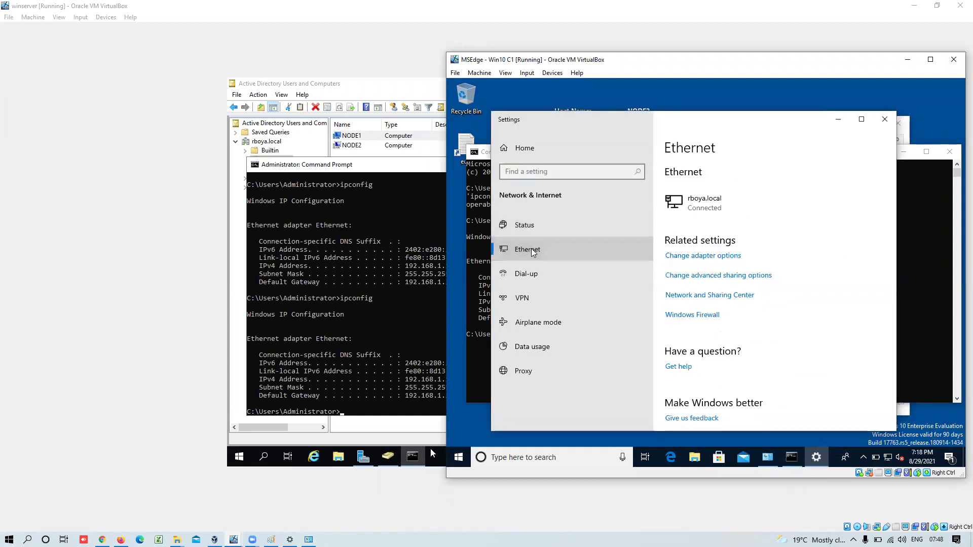
{"action": "left_click", "coordinate": [696, 256]}
{"action": "left_click", "coordinate": [611, 204]}
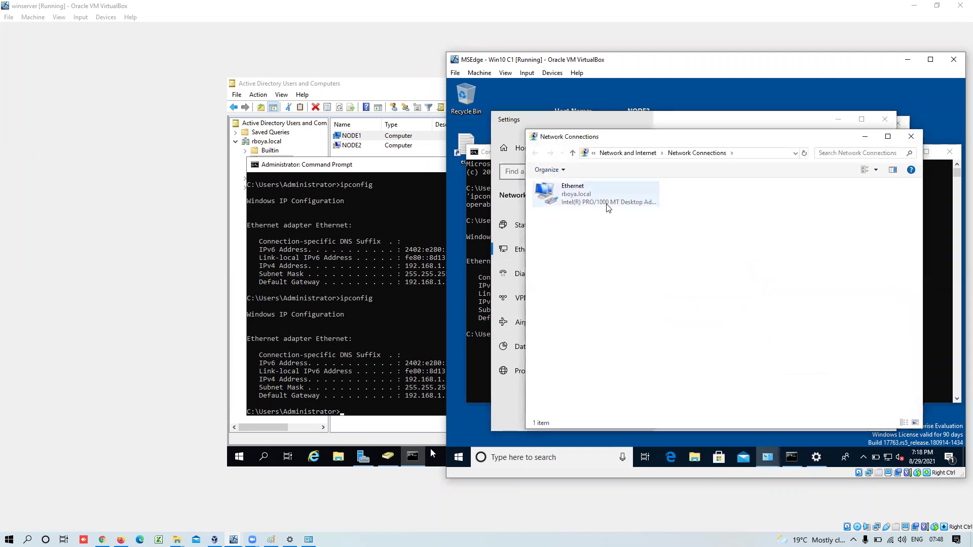
{"action": "right_click", "coordinate": [611, 205]}
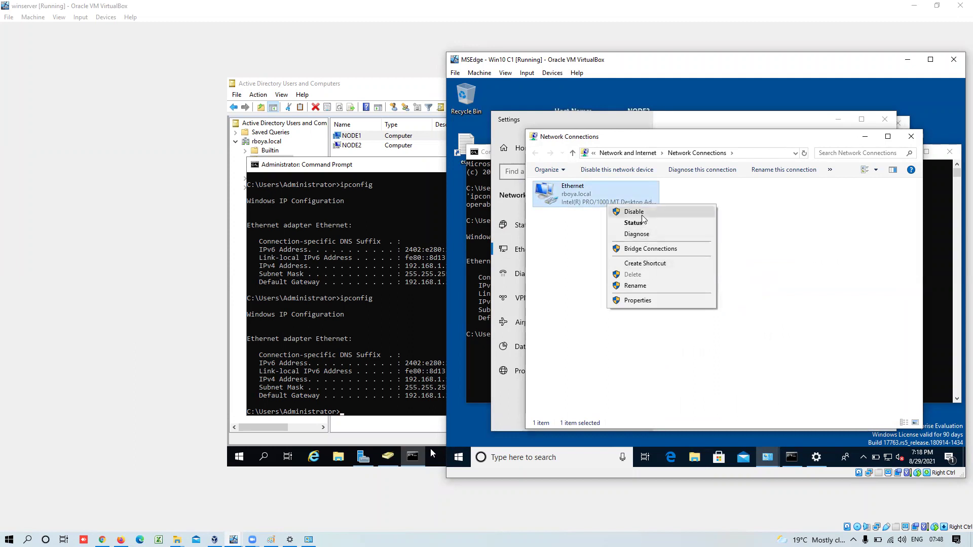
{"action": "left_click", "coordinate": [640, 301]}
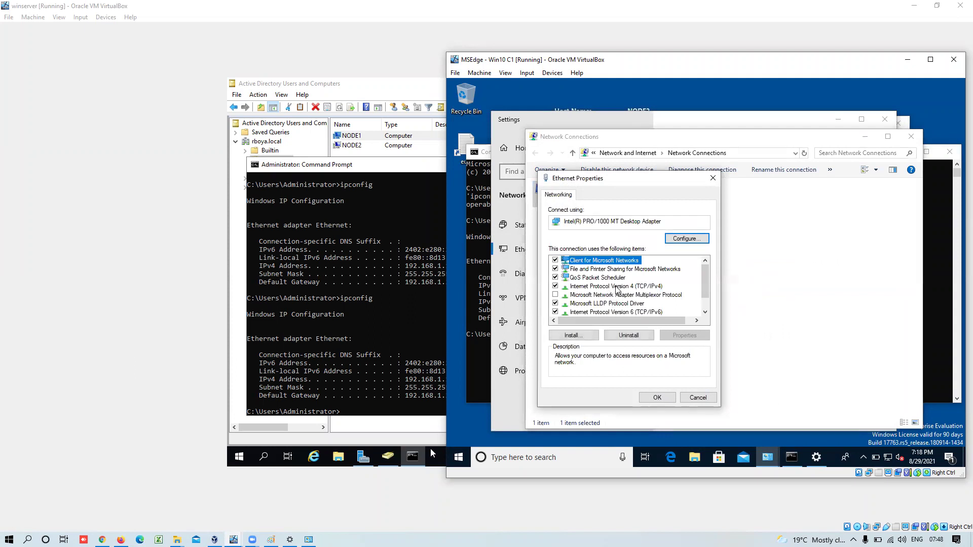
{"action": "double_click", "coordinate": [617, 287]}
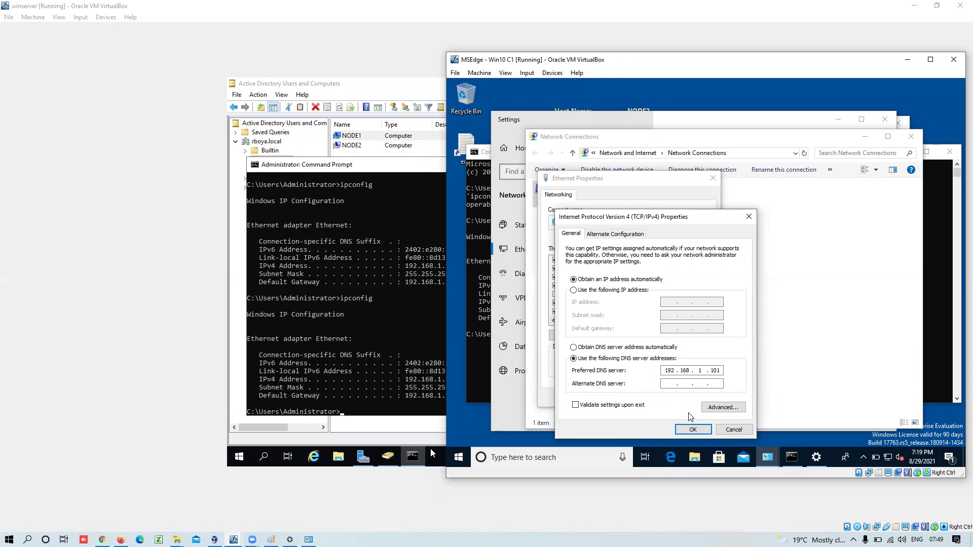
- Set static IP 192.168.1.102, mask 255.255.255.0, gateway 192.168.1.101, and confirm both dialogs
{"action": "left_click", "coordinate": [608, 294]}
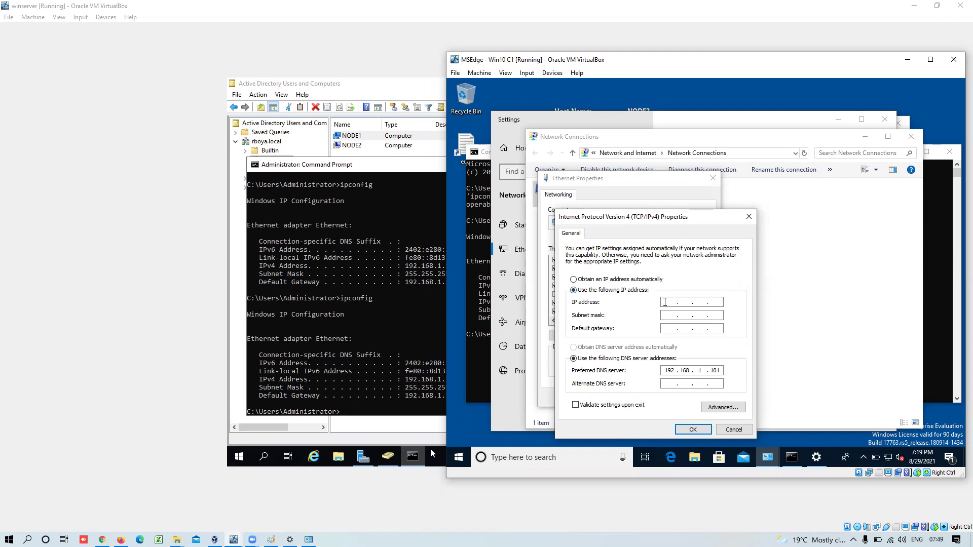
{"action": "left_click", "coordinate": [665, 302]}
{"action": "type", "text": "192.168.1.102"}
{"action": "left_click", "coordinate": [672, 316]}
{"action": "left_click", "coordinate": [670, 327]}
{"action": "double_click", "coordinate": [663, 371]}
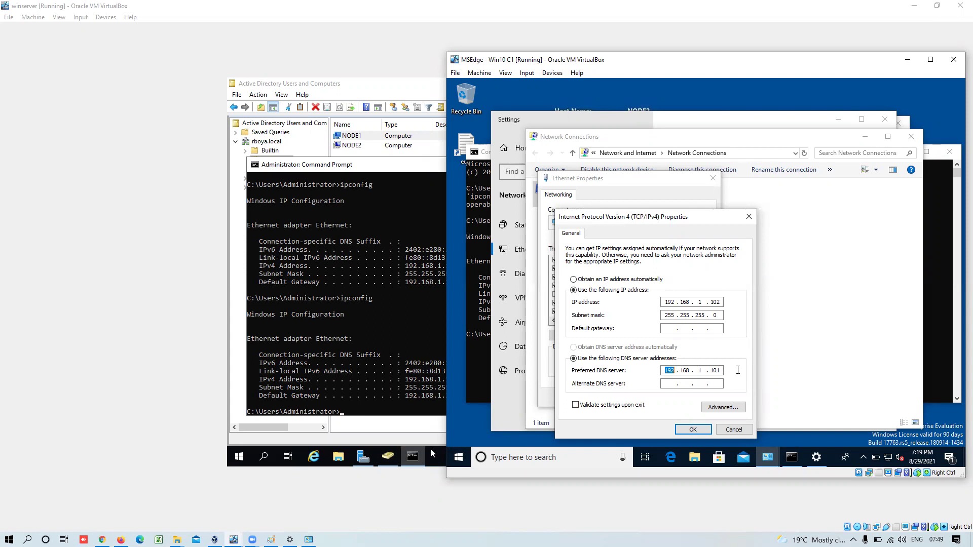
{"action": "left_click", "coordinate": [670, 327]}
{"action": "type", "text": "192.168.1.101"}
{"action": "left_click", "coordinate": [690, 429]}
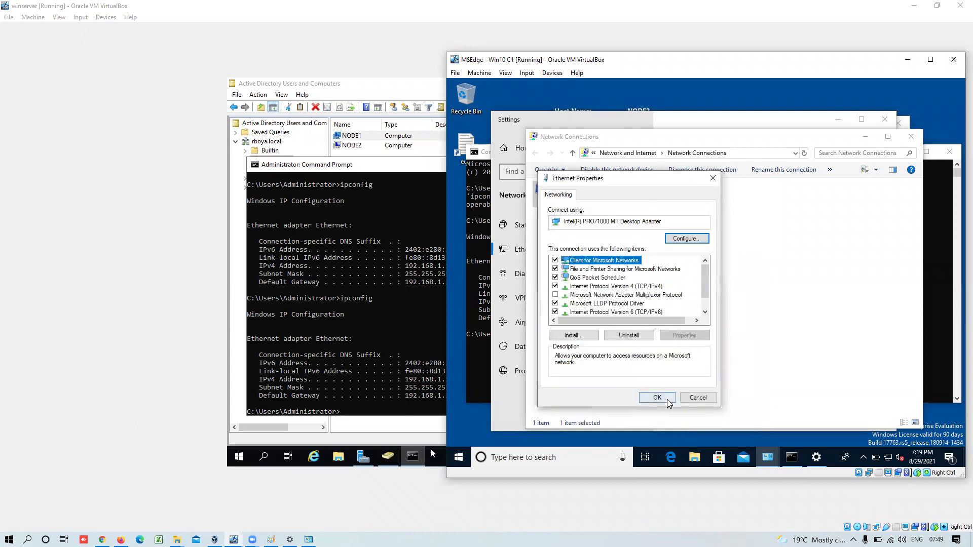
{"action": "left_click", "coordinate": [667, 399]}
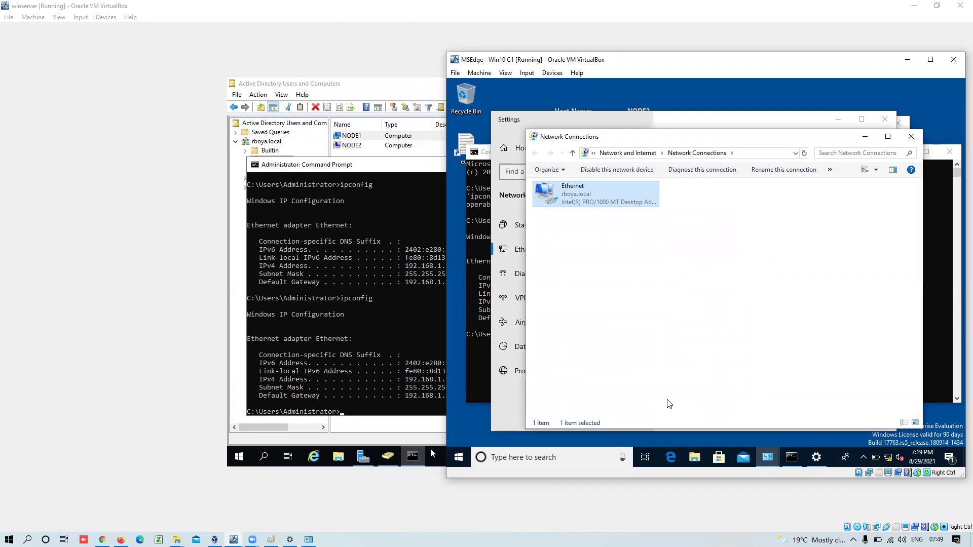
- Check the network status and rerun ipconfig, showing IPv4 192.168.1.102
{"action": "left_click", "coordinate": [888, 461]}
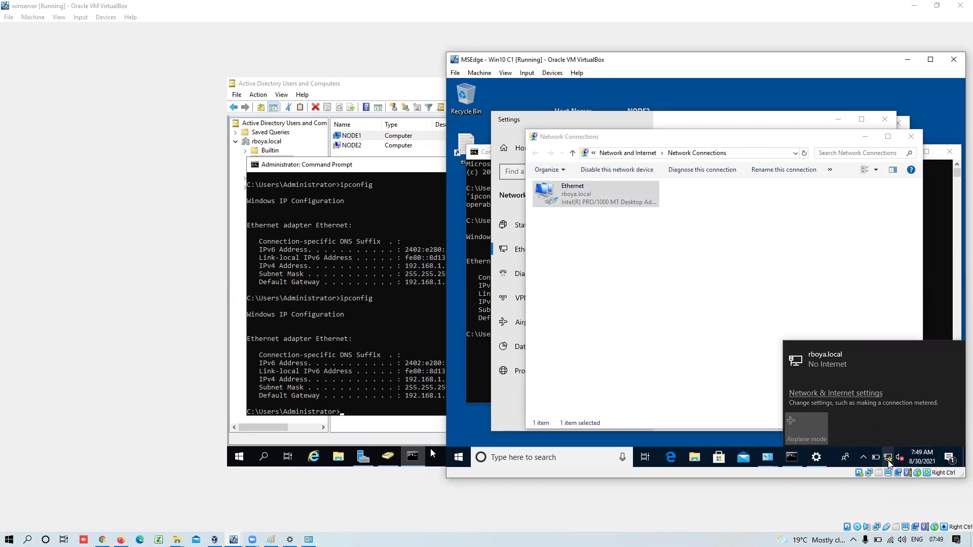
{"action": "left_click", "coordinate": [832, 393]}
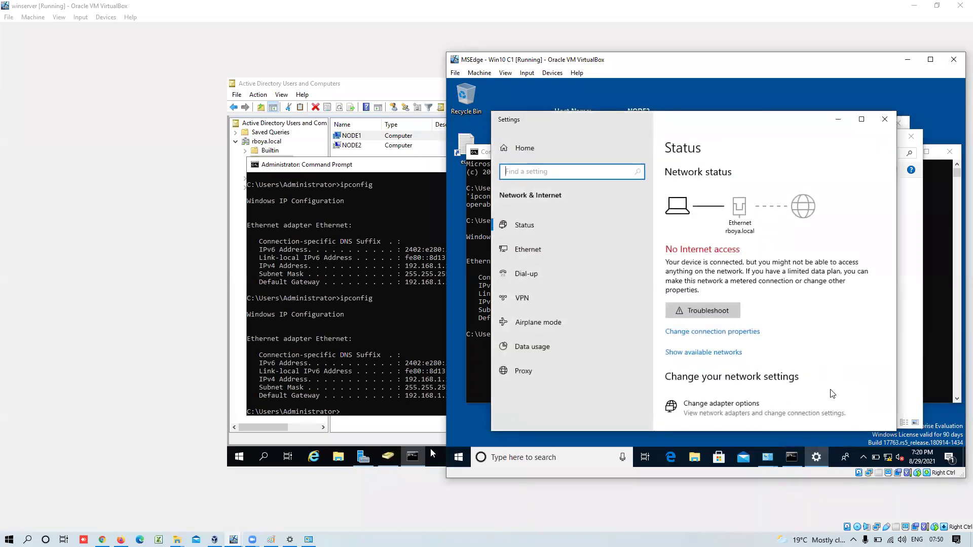
{"action": "left_click", "coordinate": [888, 458]}
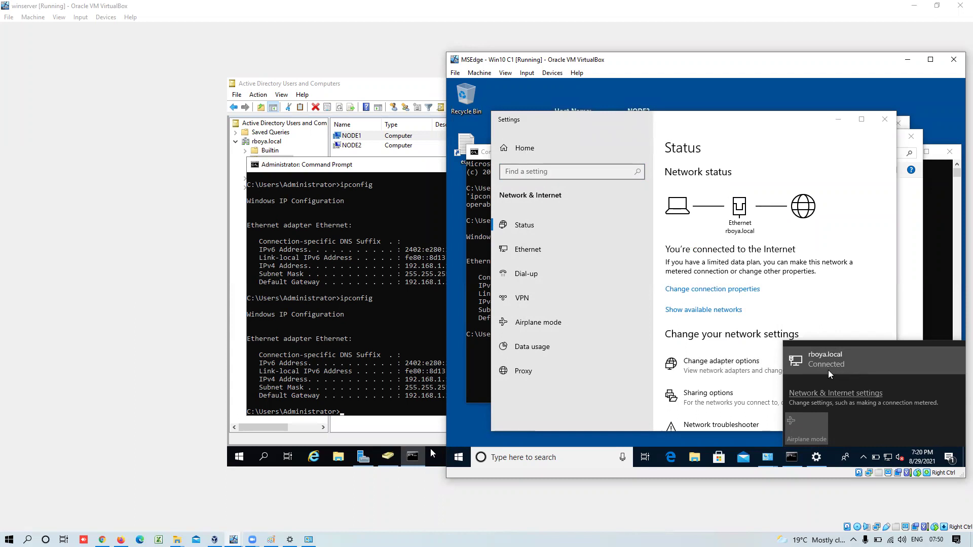
{"action": "left_click", "coordinate": [942, 228]}
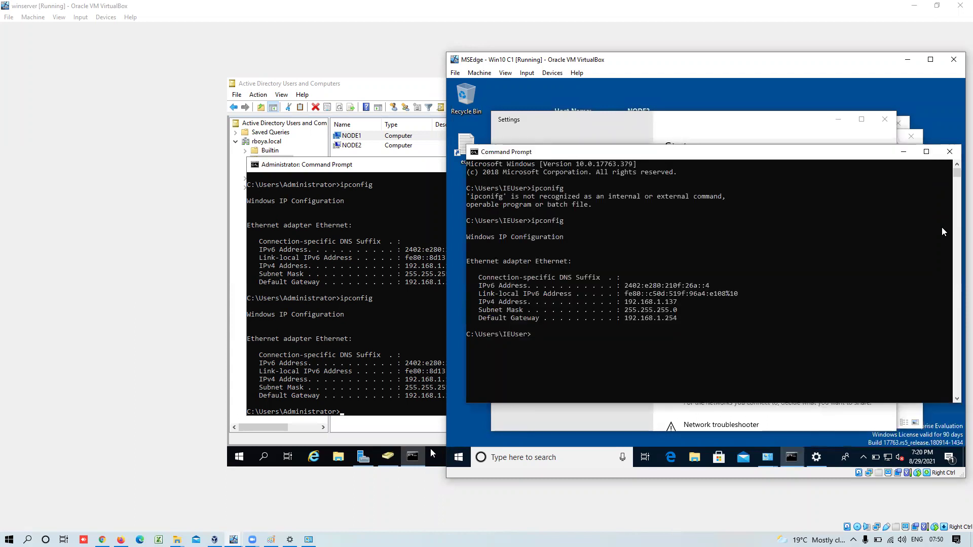
{"action": "key", "text": "Up"}
{"action": "key", "text": "Return"}
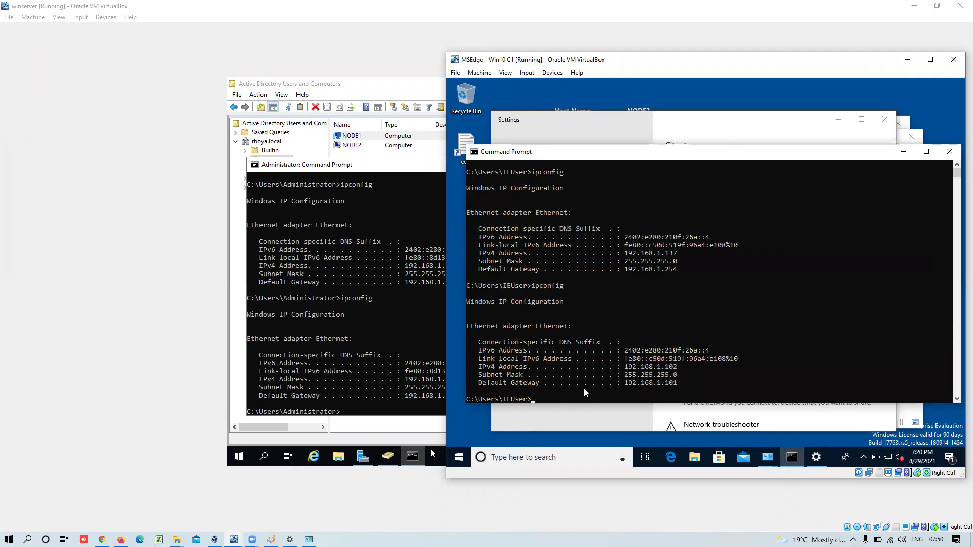
- Ping googl.com, then google.com; the pings fail with 100% loss
{"action": "type", "text": "ping googl.com"}
{"action": "key", "text": "Return"}
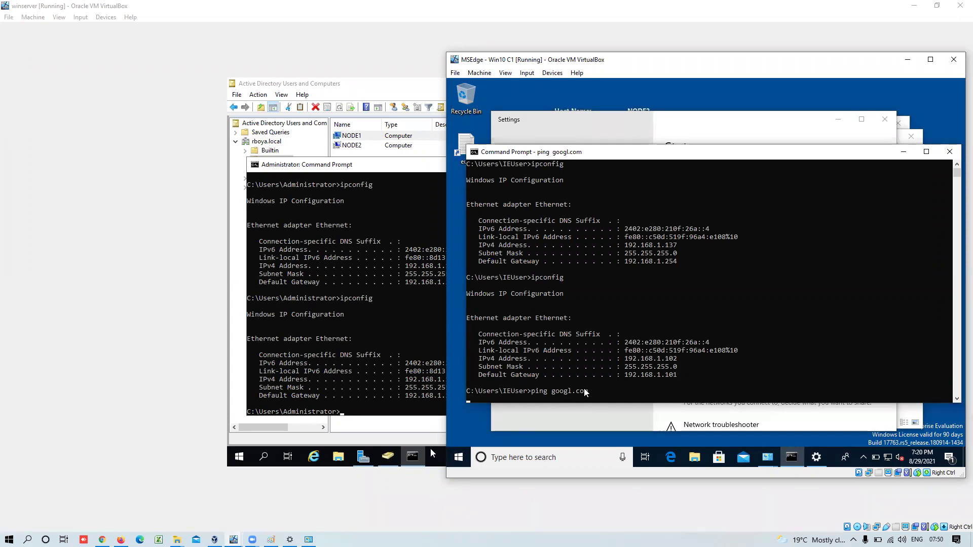
{"action": "key", "text": "ctrl+c"}
{"action": "type", "text": "ipconfig"}
{"action": "key", "text": "BackSpace"}
{"action": "key", "text": "BackSpace"}
{"action": "key", "text": "BackSpace"}
{"action": "type", "text": "ifg"}
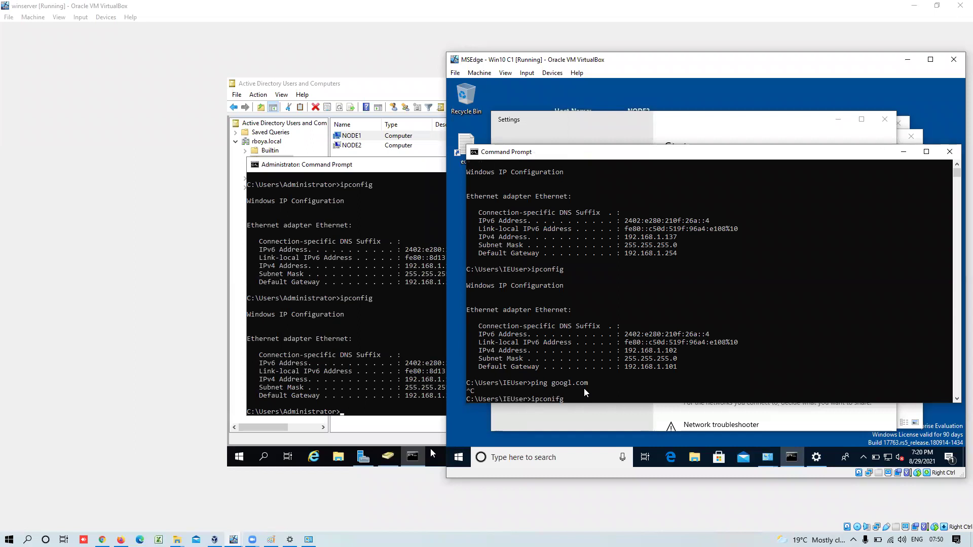
{"action": "key", "text": "Up"}
{"action": "key", "text": "Return"}
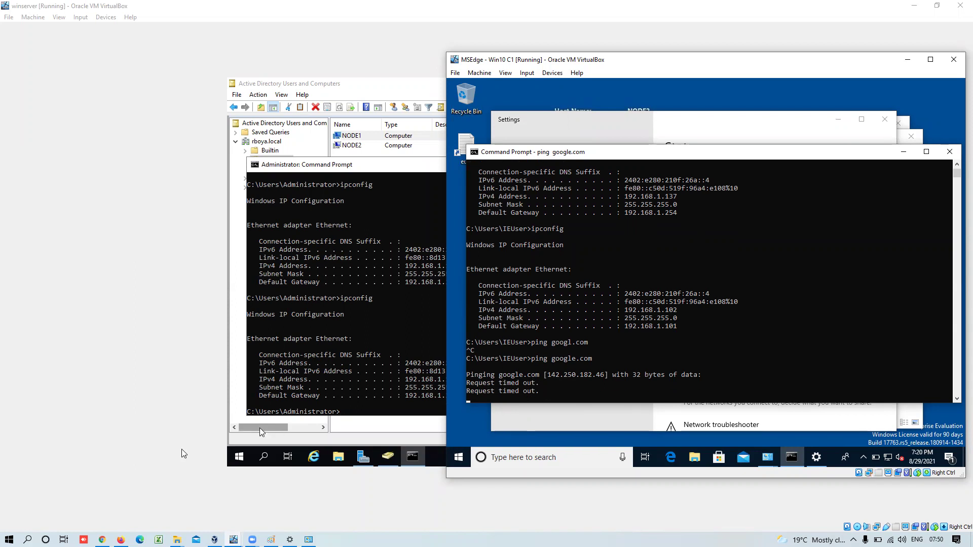
- Bring up the server's Command Prompt, then return to the Win10 VM
{"action": "left_click", "coordinate": [240, 457]}
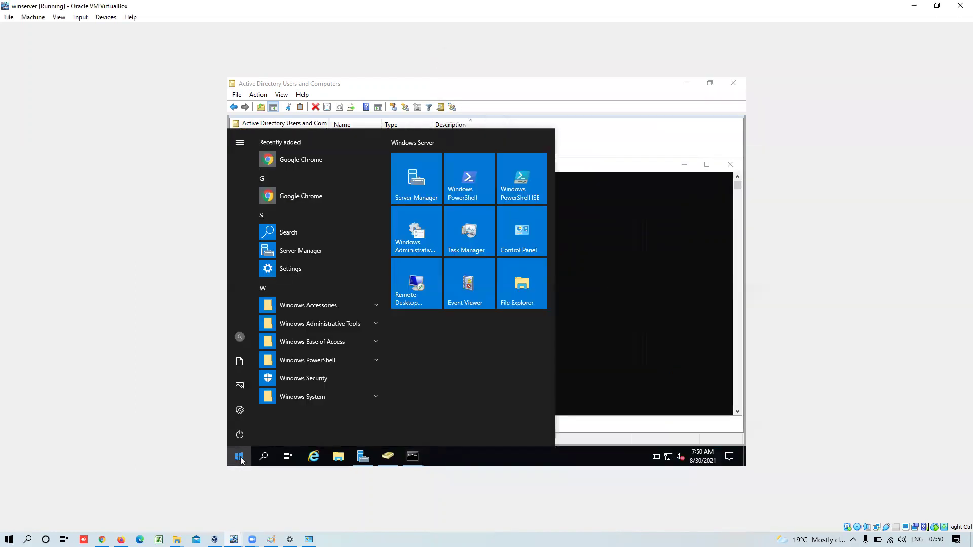
{"action": "right_click", "coordinate": [240, 458]}
{"action": "left_click", "coordinate": [240, 458]}
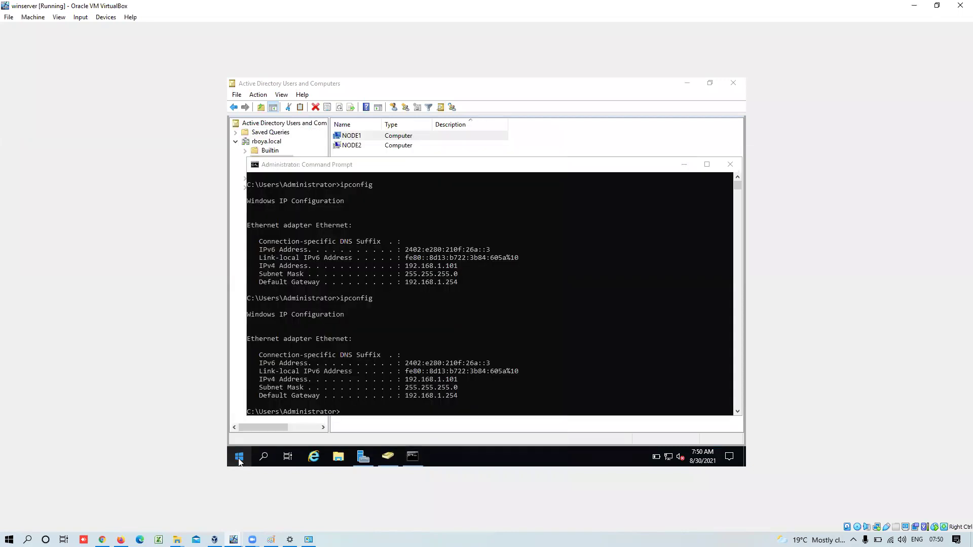
{"action": "left_click", "coordinate": [430, 408]}
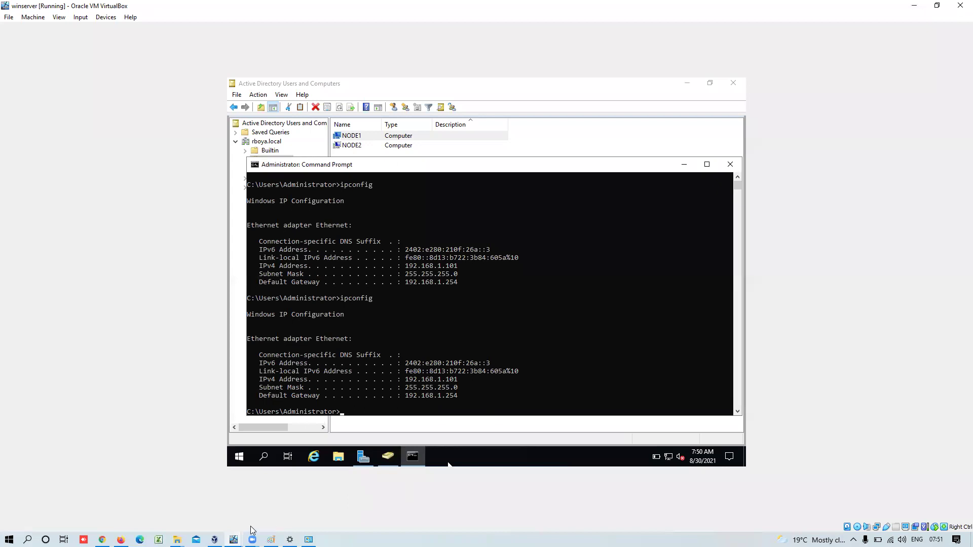
{"action": "mouse_move", "coordinate": [253, 538]}
{"action": "left_click", "coordinate": [271, 511]}
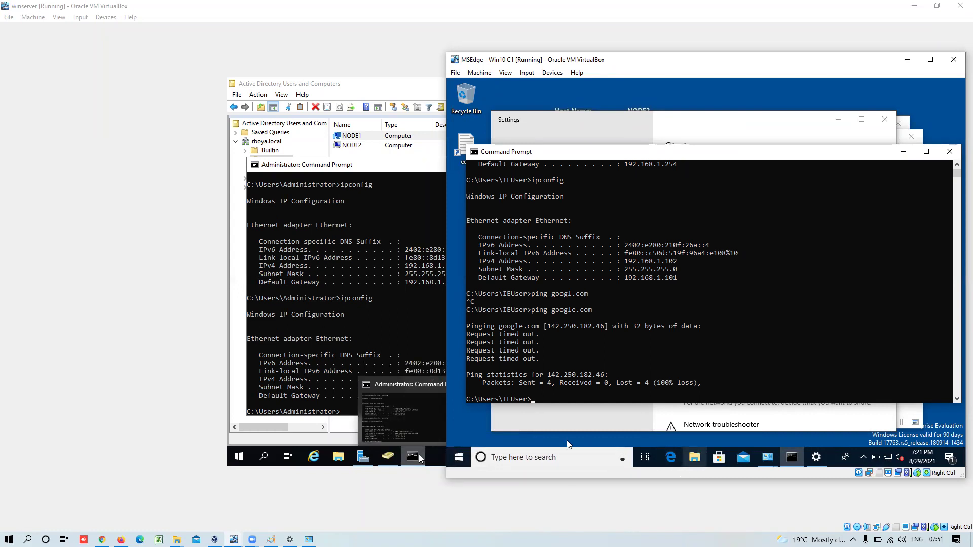
- Check NODE2's rboya.local membership under This PC > System Properties > Computer Name, cancel, and return to winserver
{"action": "key", "text": "super"}
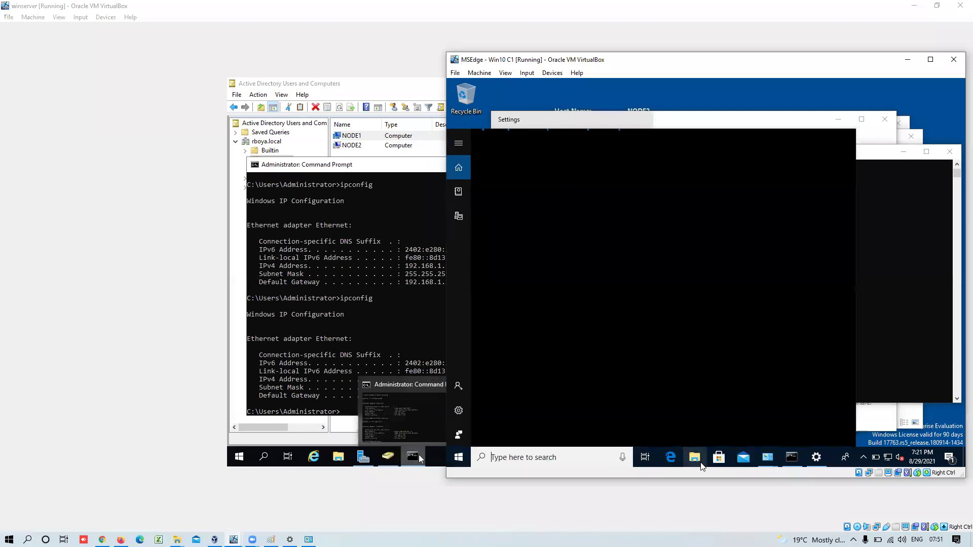
{"action": "left_click", "coordinate": [701, 464]}
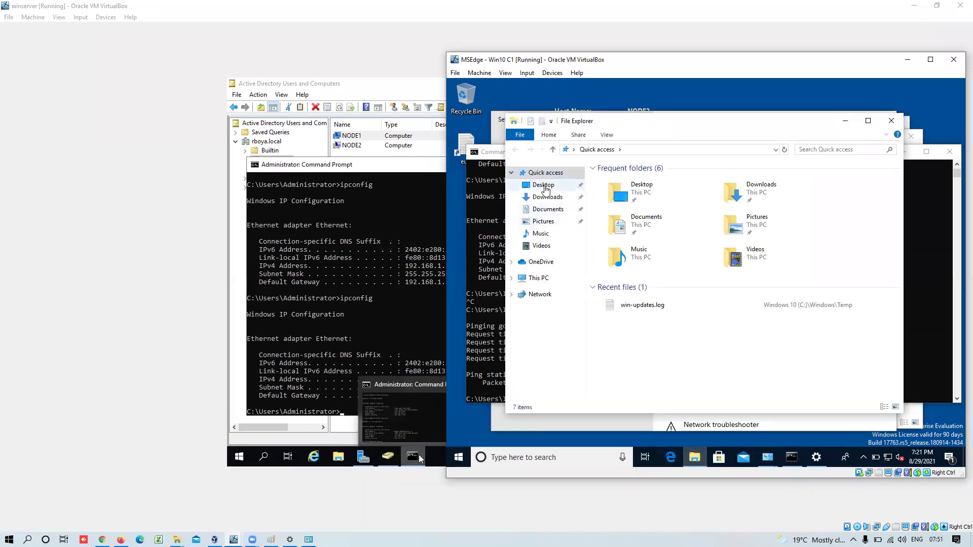
{"action": "left_click", "coordinate": [545, 280]}
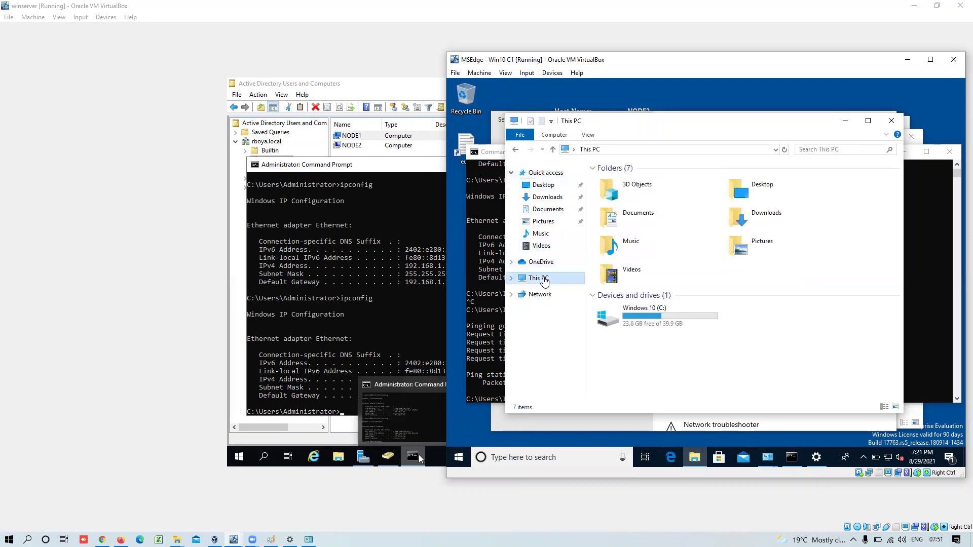
{"action": "right_click", "coordinate": [545, 282]}
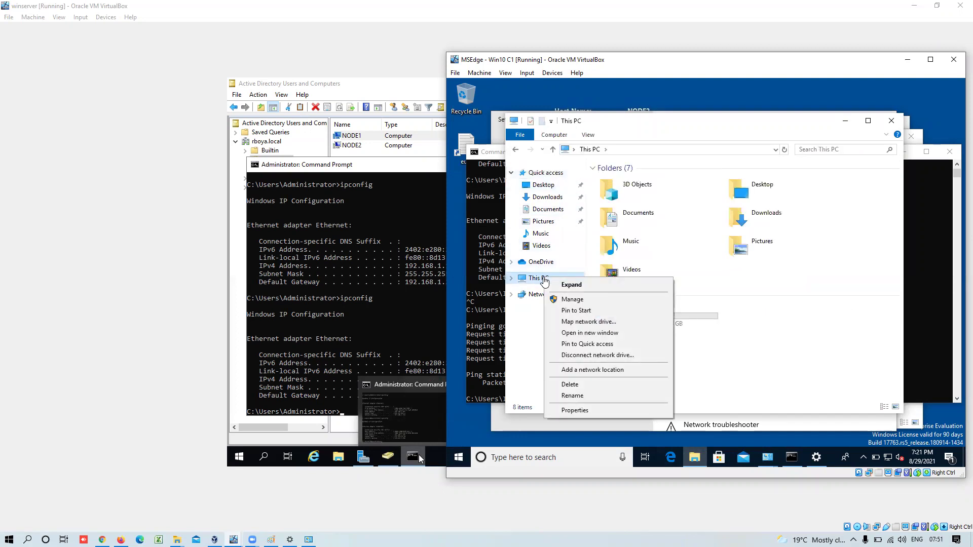
{"action": "left_click", "coordinate": [581, 412]}
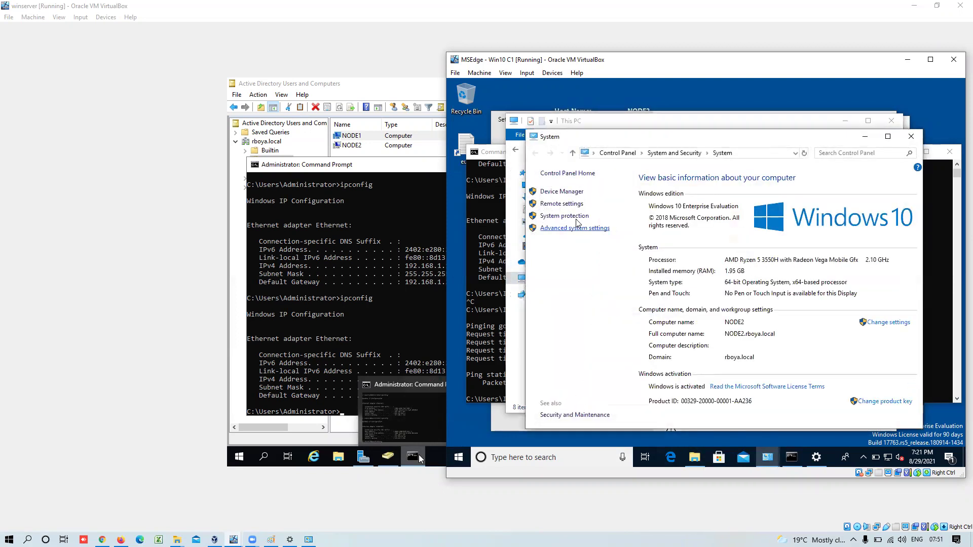
{"action": "left_click", "coordinate": [575, 218]}
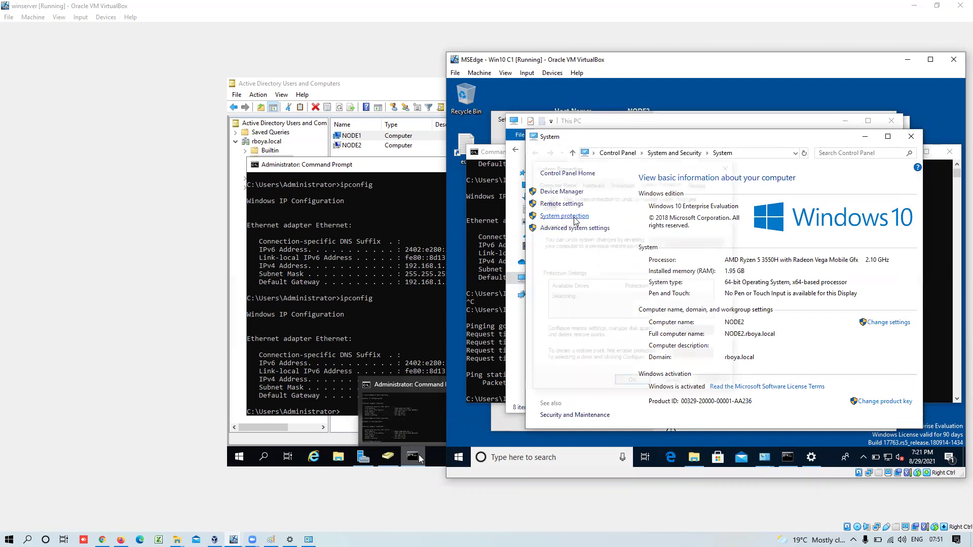
{"action": "left_click", "coordinate": [556, 184]}
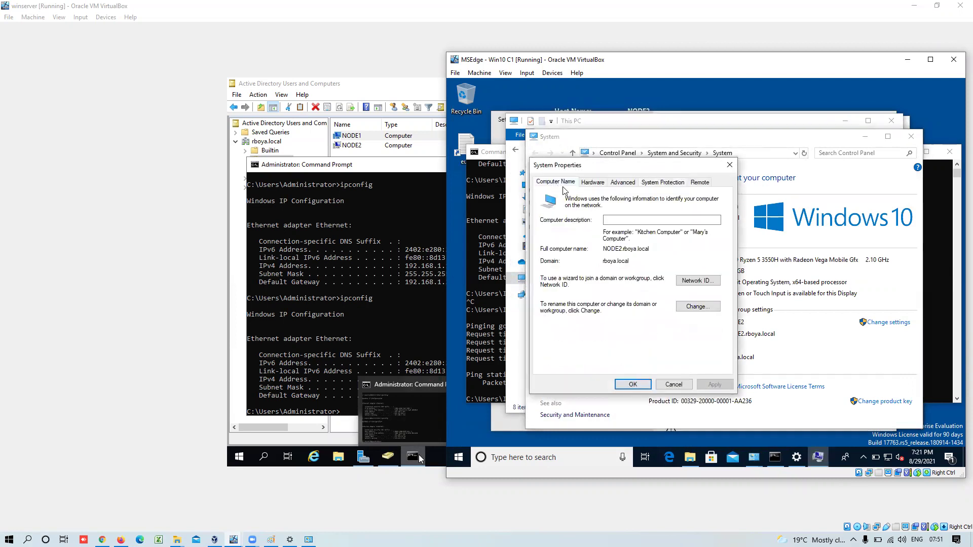
{"action": "left_click", "coordinate": [698, 305]}
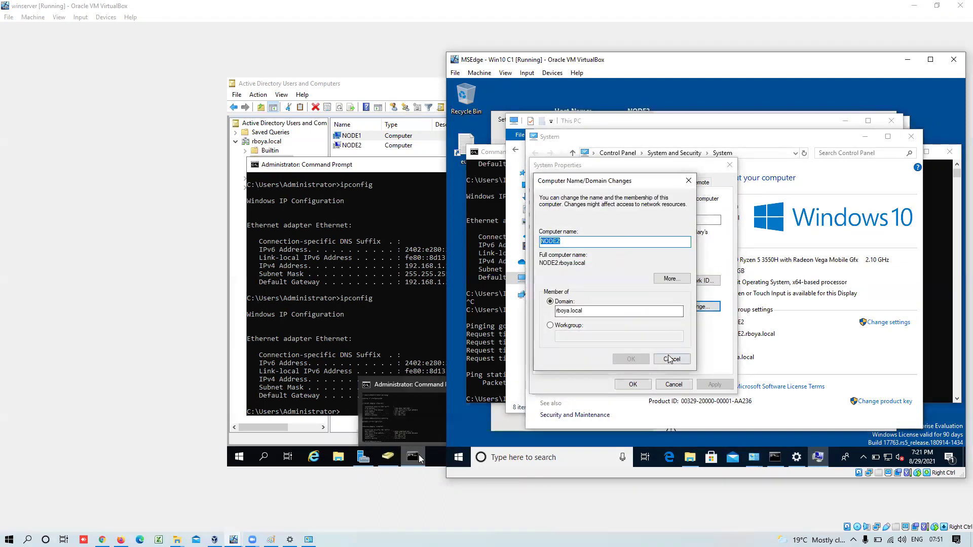
{"action": "left_click", "coordinate": [670, 360]}
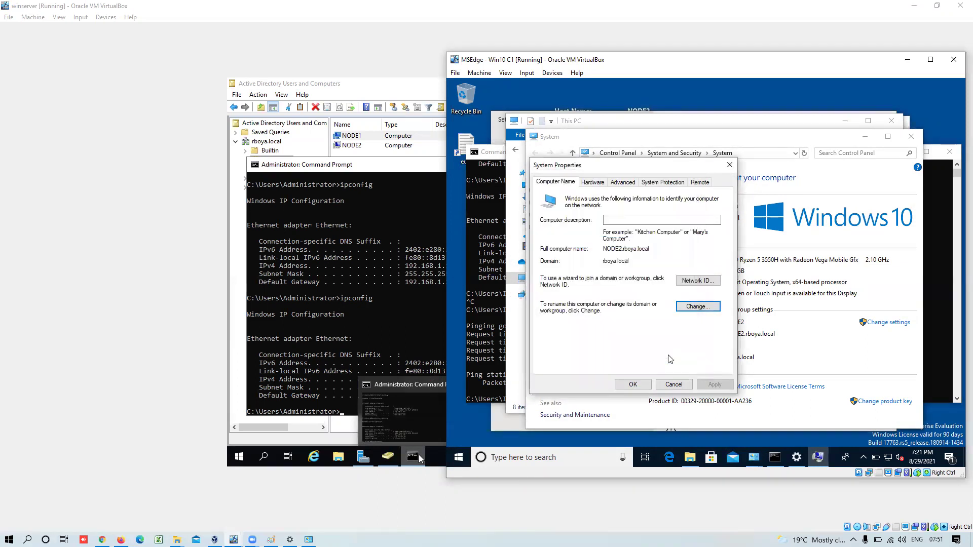
{"action": "left_click", "coordinate": [305, 388]}
- In Active Directory Users and Computers, try to manage the NODE2 computer account
{"action": "left_click", "coordinate": [388, 457]}
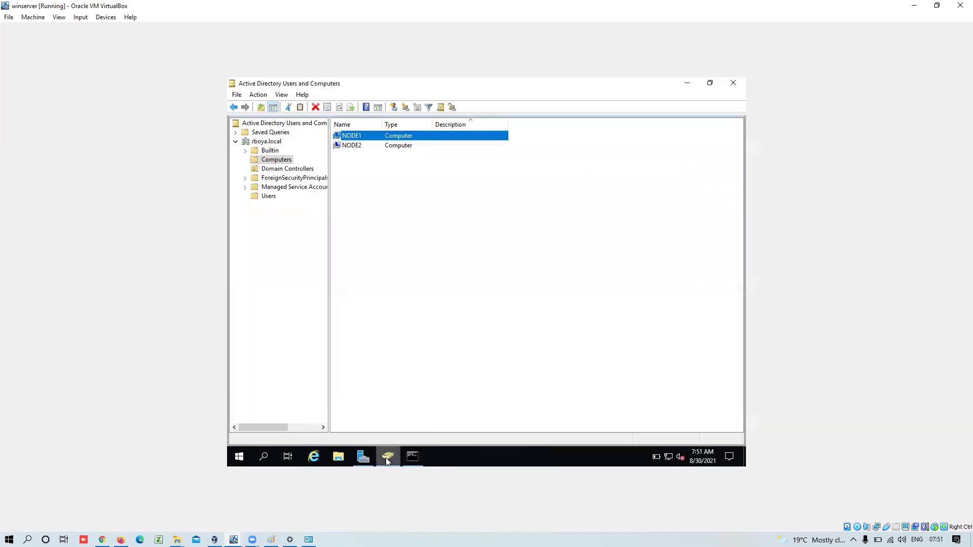
{"action": "left_click", "coordinate": [359, 149]}
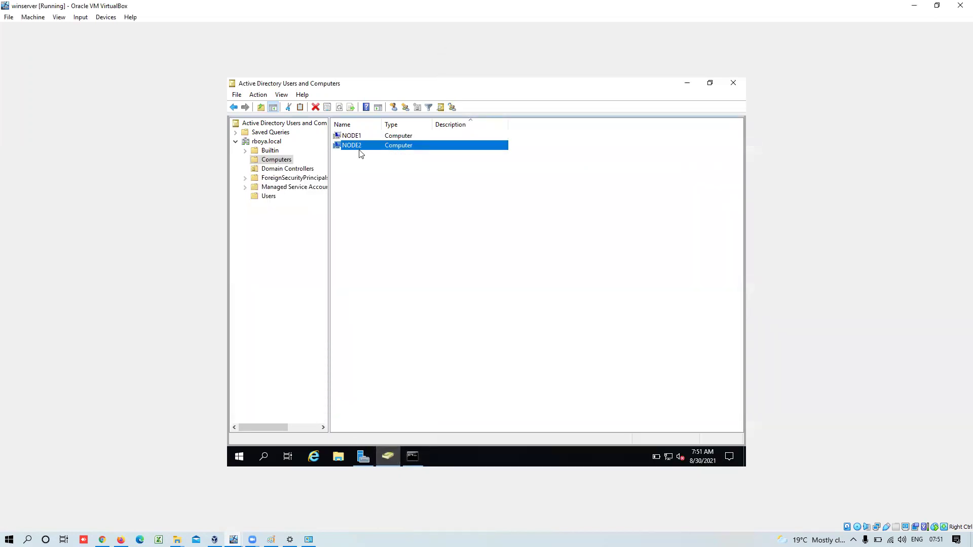
{"action": "right_click", "coordinate": [361, 153]}
{"action": "left_click", "coordinate": [395, 197]}
- On the Win10 VM, close System Properties without changes
{"action": "left_click", "coordinate": [233, 540]}
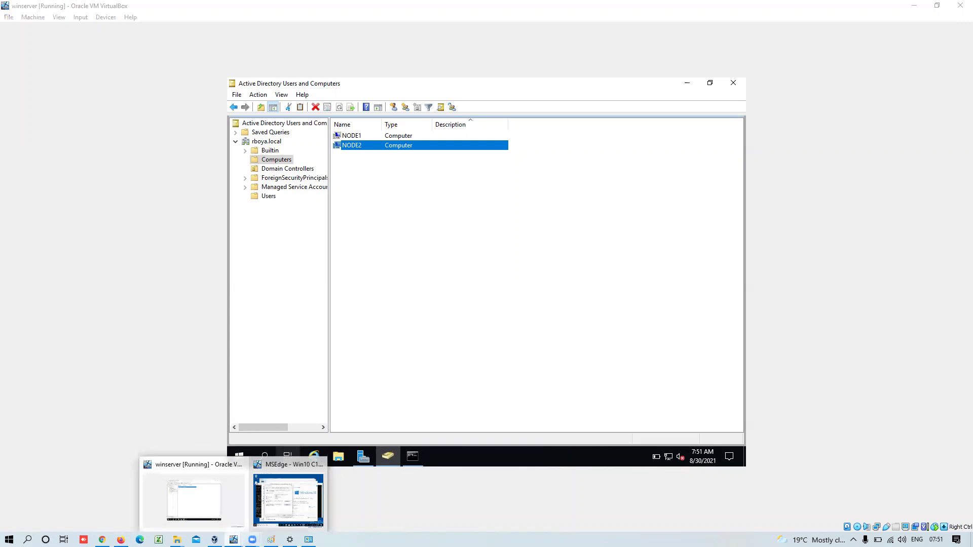
{"action": "left_click", "coordinate": [270, 516]}
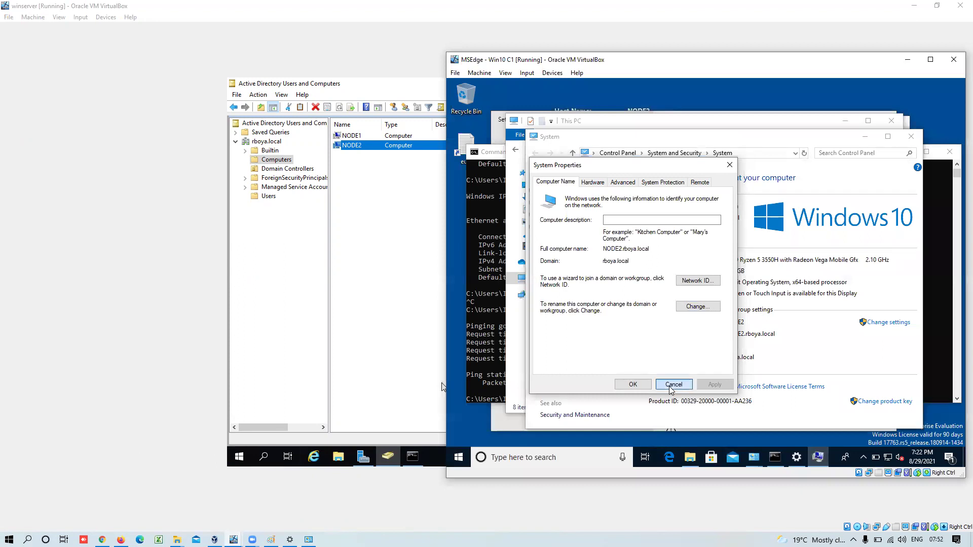
{"action": "left_click", "coordinate": [673, 384]}
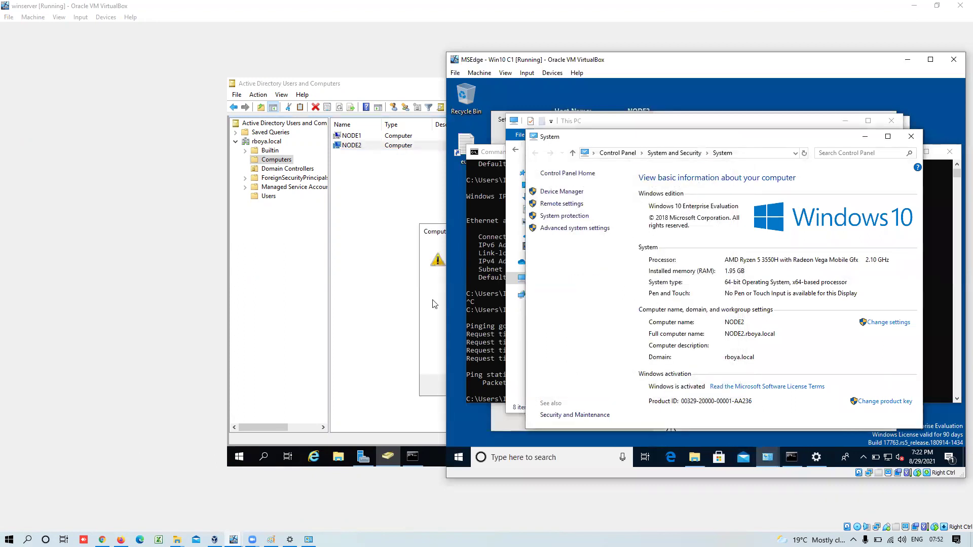
- Dismiss the server's NODE2 management warning and close Computer Management
{"action": "left_click", "coordinate": [435, 304]}
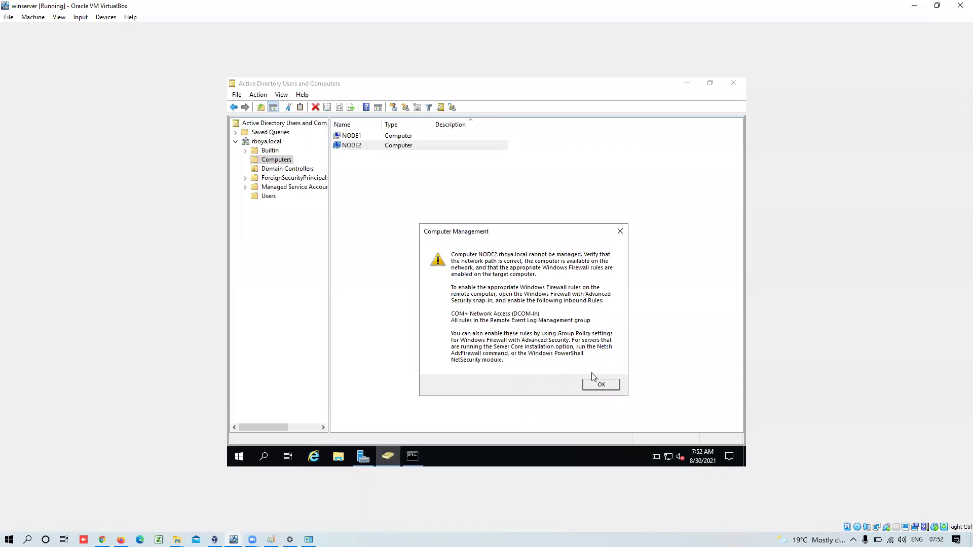
{"action": "left_click", "coordinate": [601, 385]}
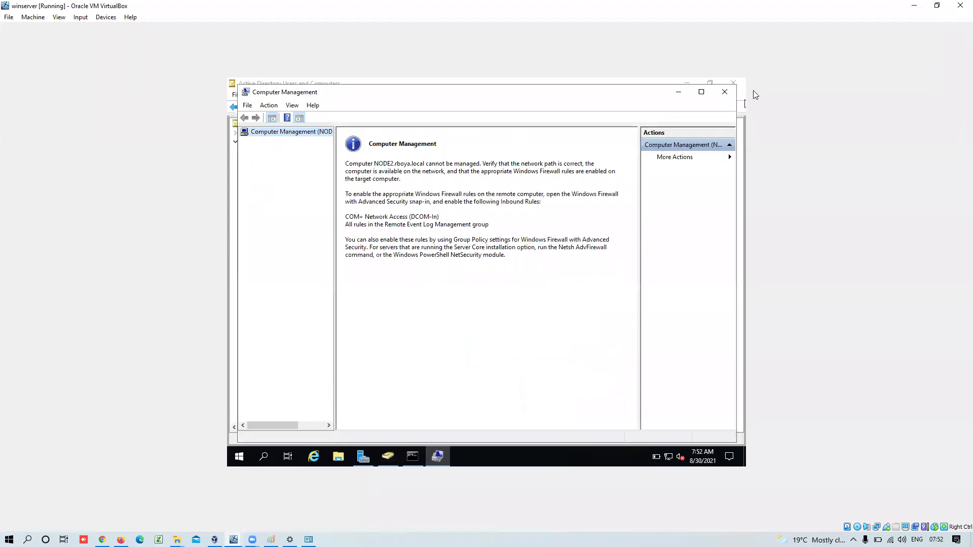
{"action": "left_click", "coordinate": [725, 92]}
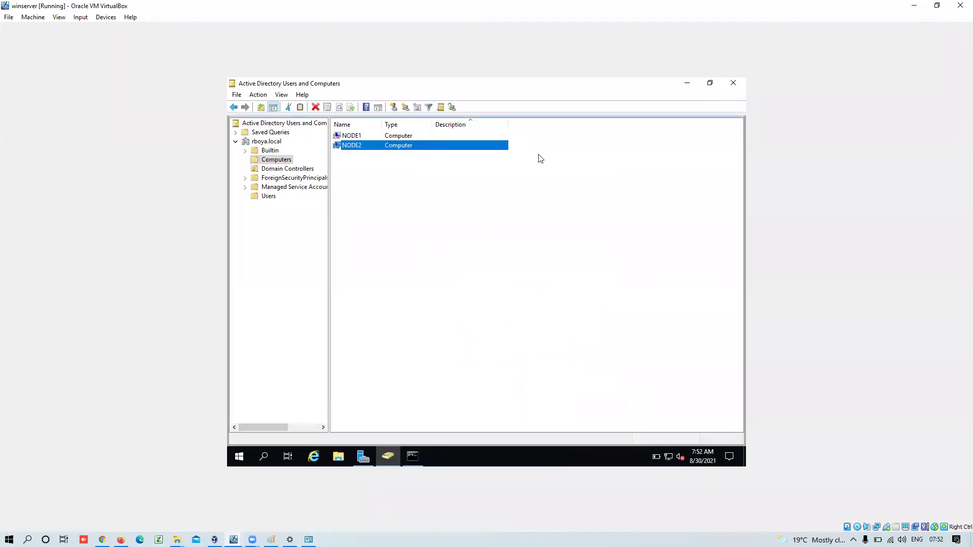
- Show the Domain Controllers, then the Users container, and begin a new computer in Users
{"action": "left_click", "coordinate": [281, 172]}
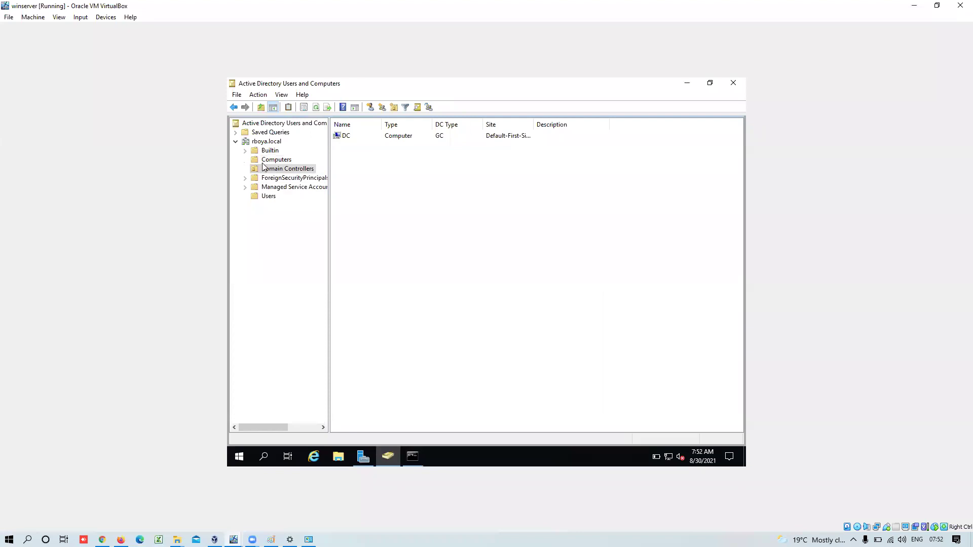
{"action": "left_click", "coordinate": [259, 198]}
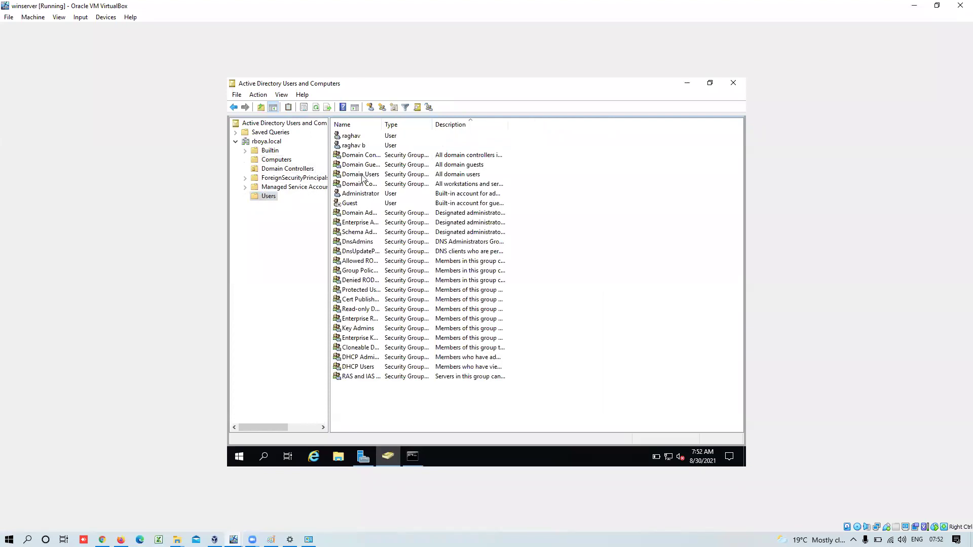
{"action": "right_click", "coordinate": [267, 201]}
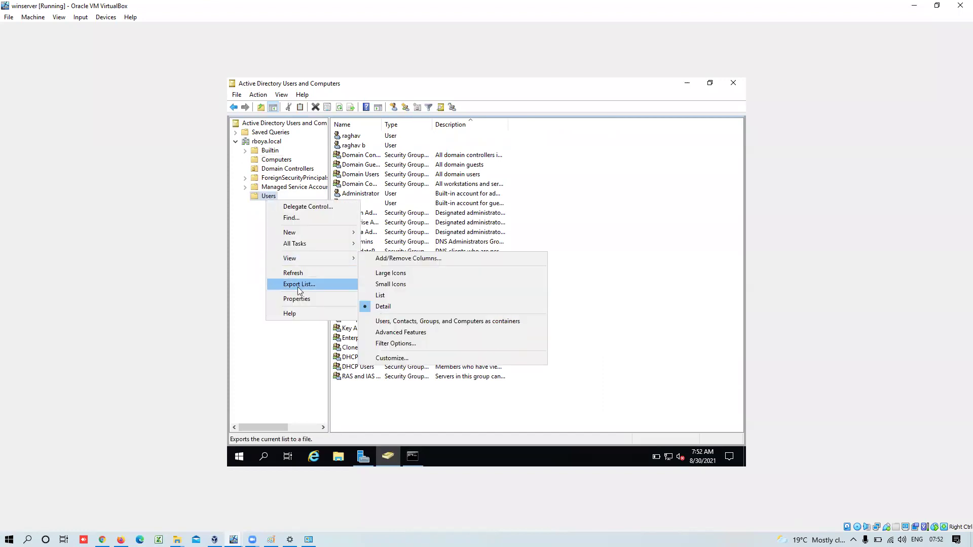
{"action": "mouse_move", "coordinate": [302, 235]}
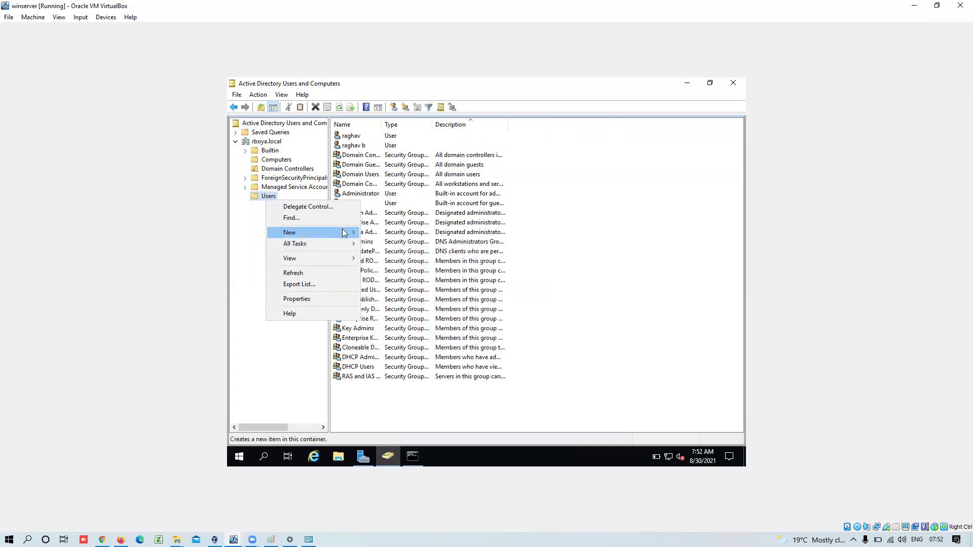
{"action": "mouse_move", "coordinate": [343, 232]}
{"action": "left_click", "coordinate": [377, 233]}
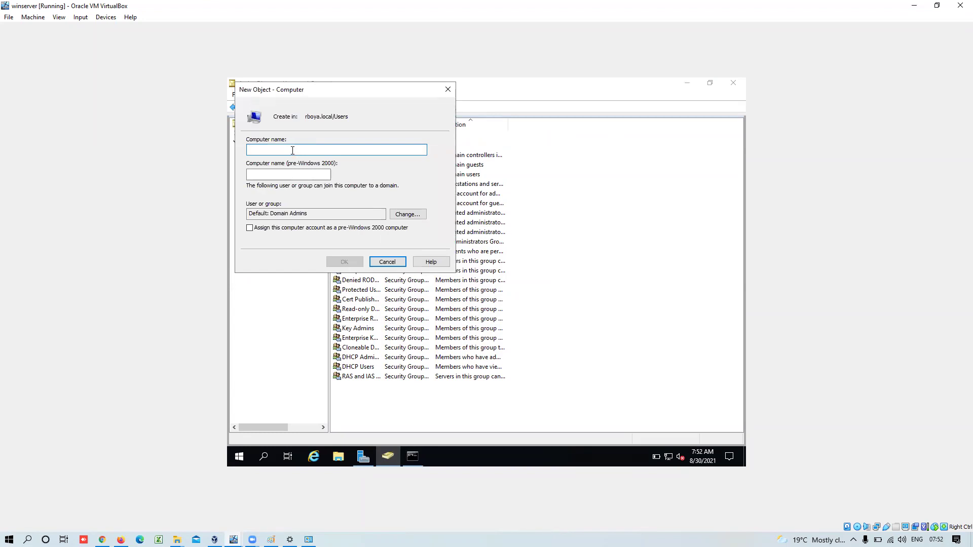
- Cancel the new computer and reopen the Users container's context menu
{"action": "left_click", "coordinate": [386, 262]}
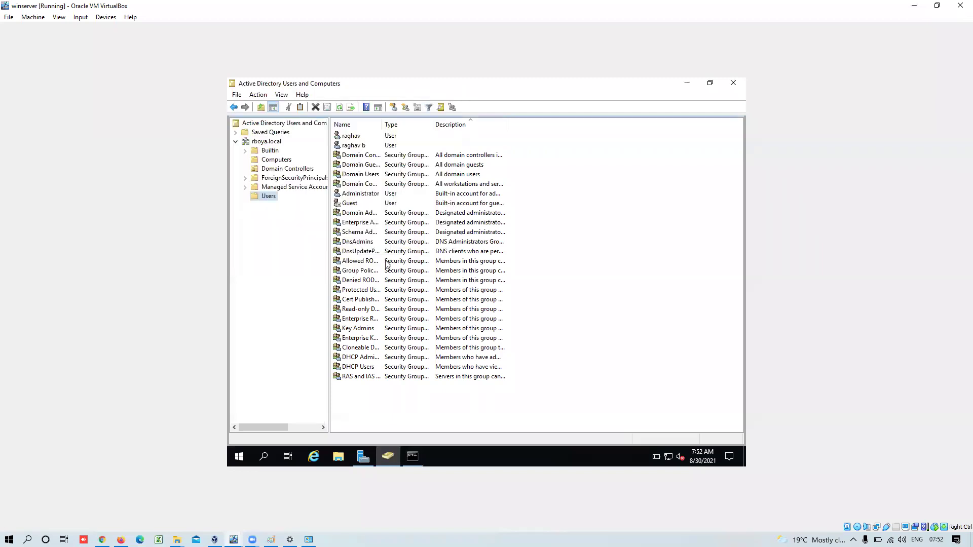
{"action": "right_click", "coordinate": [266, 196]}
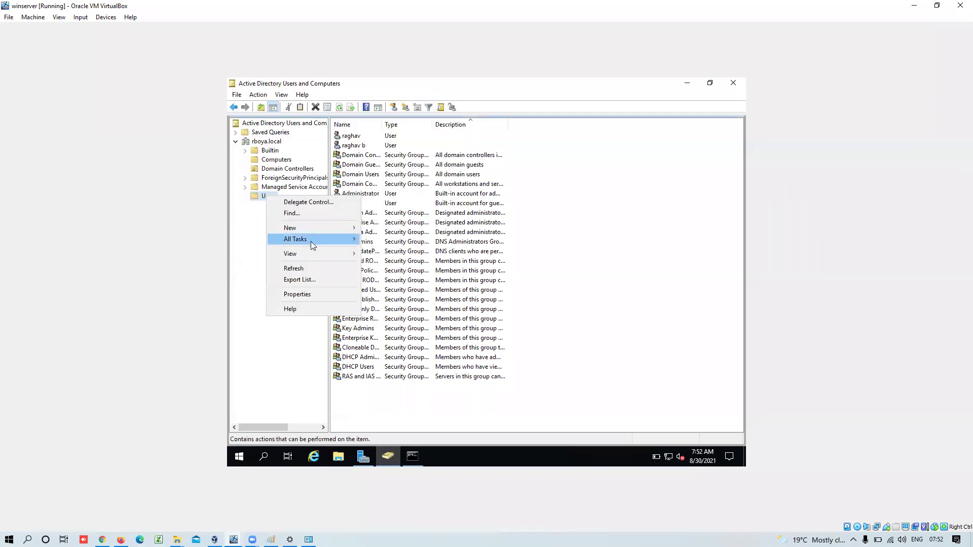
{"action": "mouse_move", "coordinate": [314, 254]}
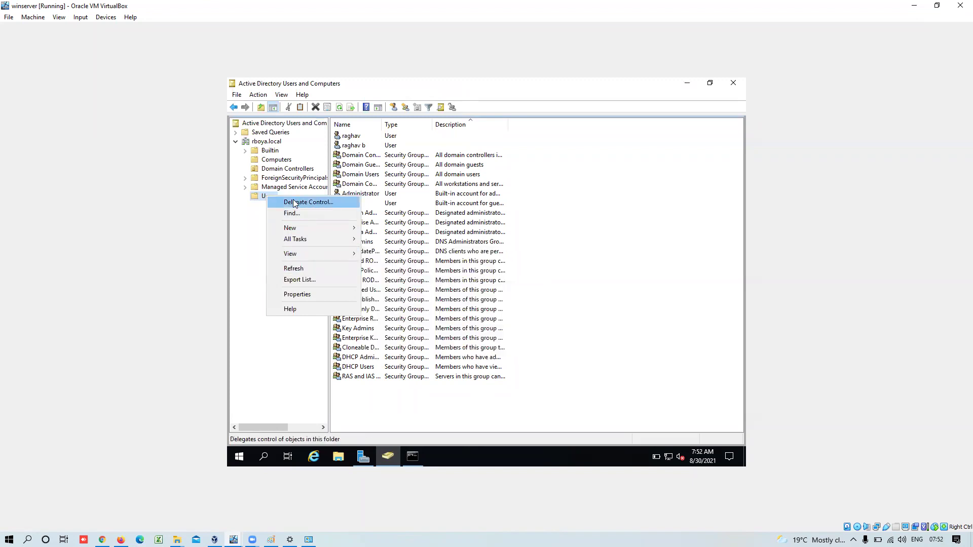
- Start a new user in Users with a first name, last name 'account' and logon name 'test'
{"action": "left_click", "coordinate": [254, 198]}
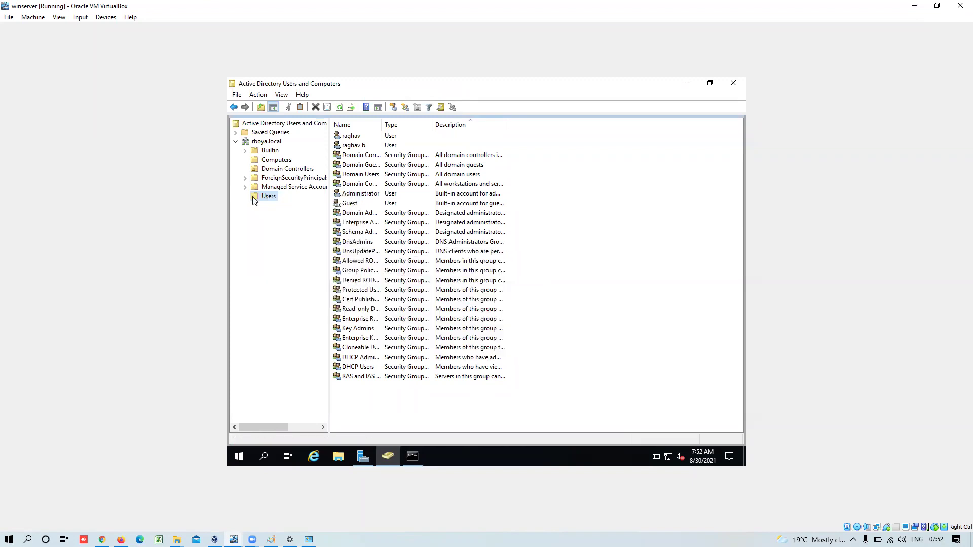
{"action": "right_click", "coordinate": [255, 199]}
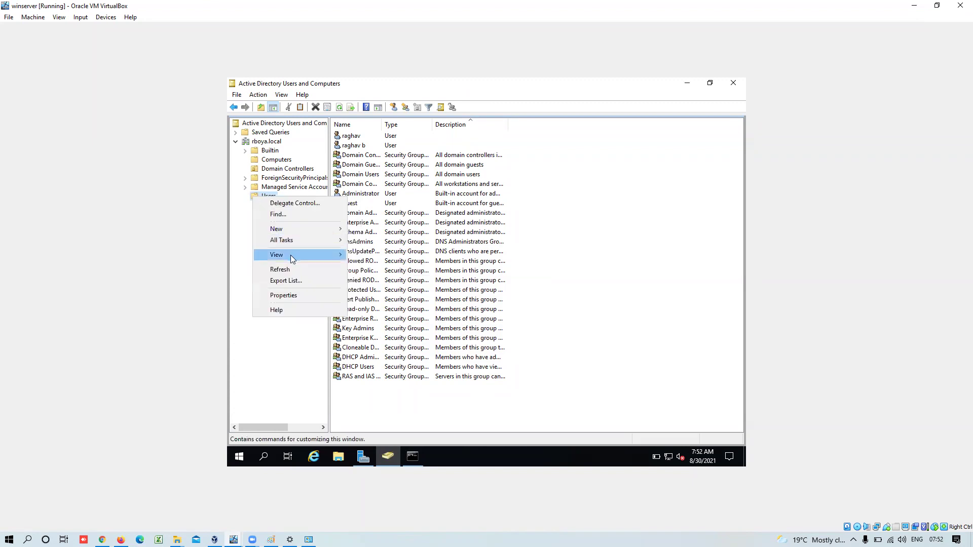
{"action": "mouse_move", "coordinate": [292, 232]}
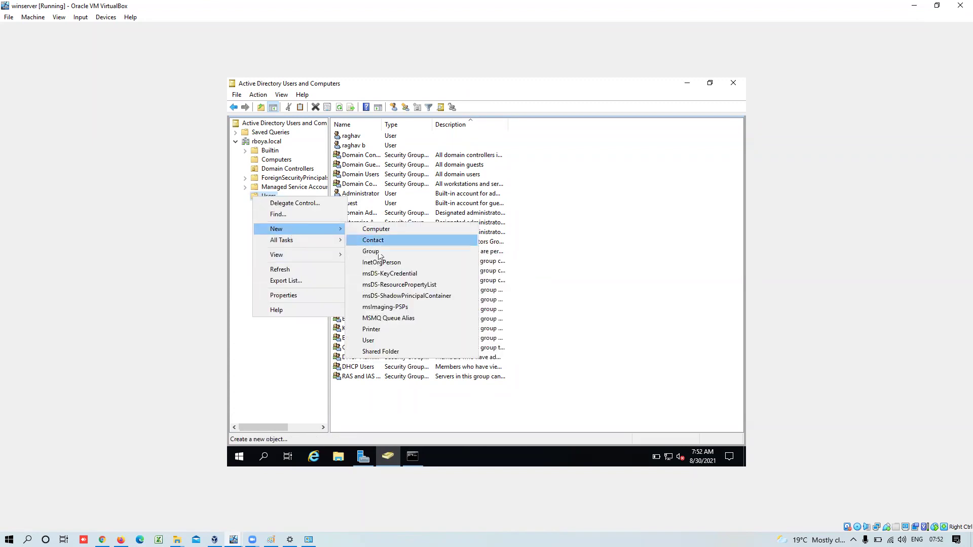
{"action": "left_click", "coordinate": [376, 341]}
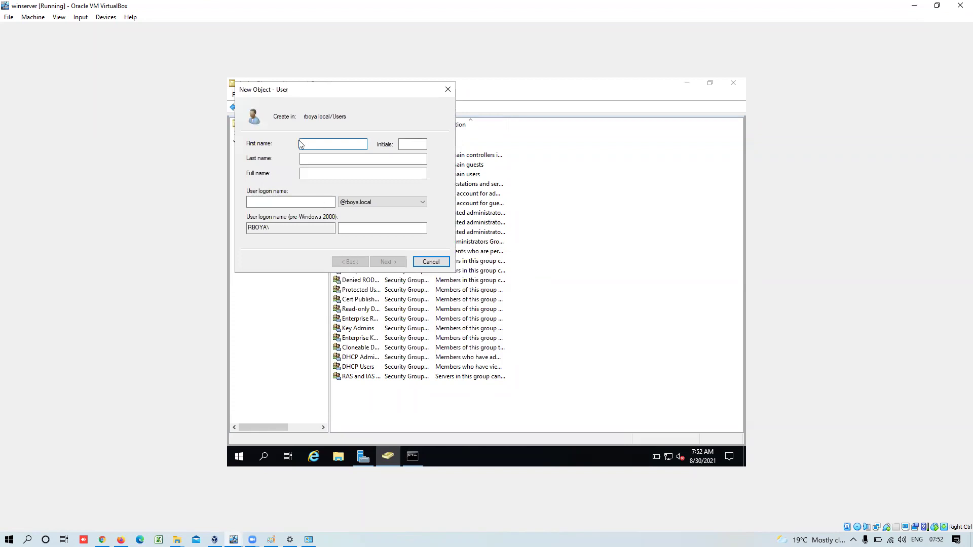
{"action": "type", "text": "we"}
{"action": "left_click", "coordinate": [345, 158]}
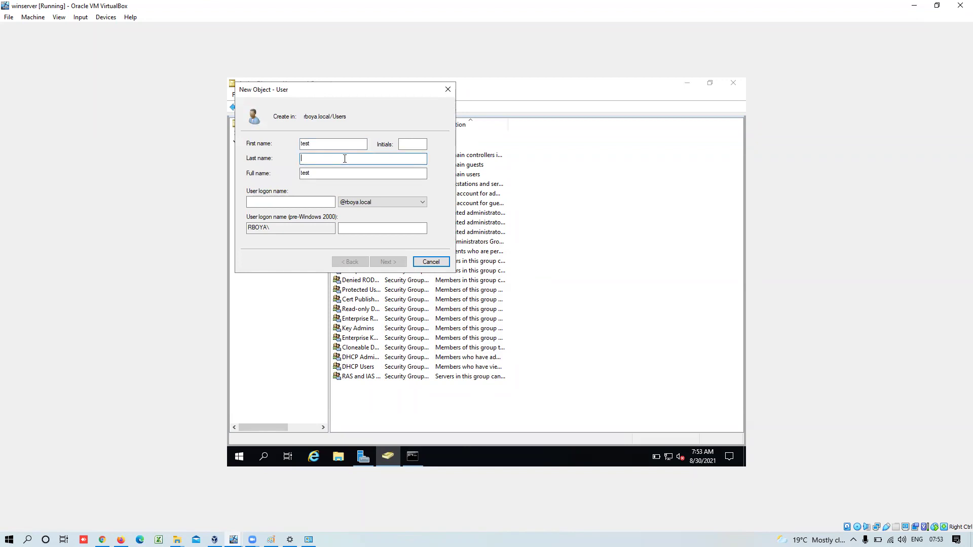
{"action": "type", "text": "account"}
{"action": "left_click", "coordinate": [287, 205]}
{"action": "type", "text": "test1"}
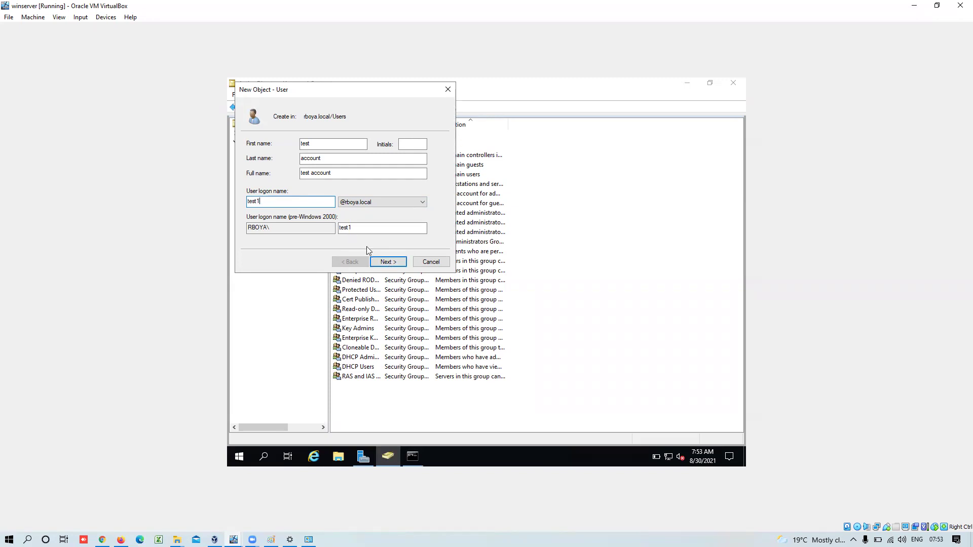
- Enter and confirm the user's password, and untick must-change-password at next logon
{"action": "left_click", "coordinate": [387, 262]}
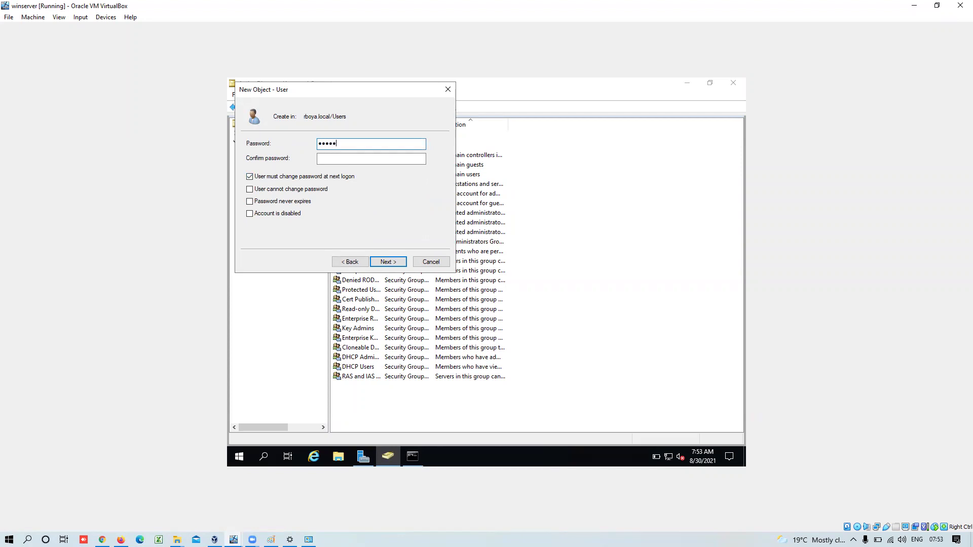
{"action": "type", "text": "•••"}
{"action": "left_click", "coordinate": [355, 158]}
{"action": "type", "text": "•••••"}
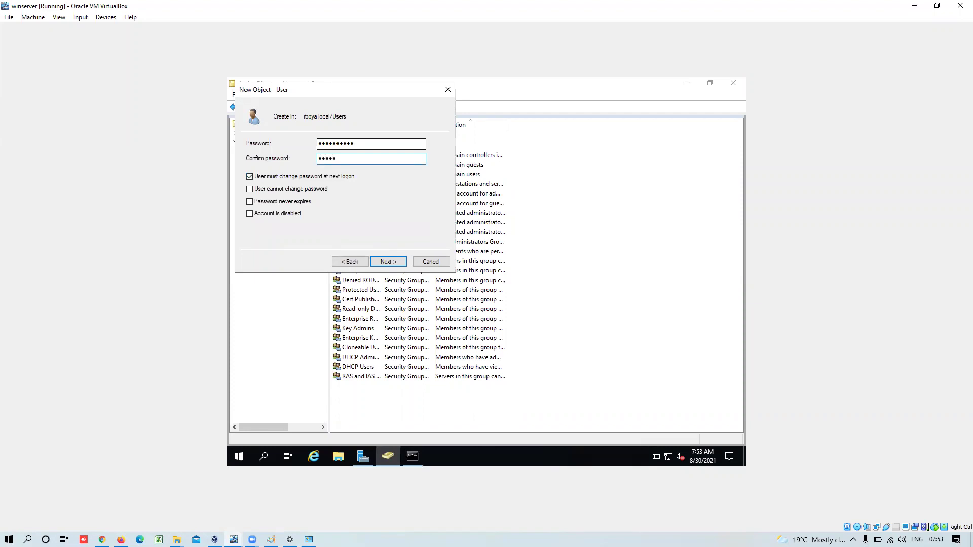
{"action": "type", "text": "••••"}
{"action": "left_click", "coordinate": [310, 177]}
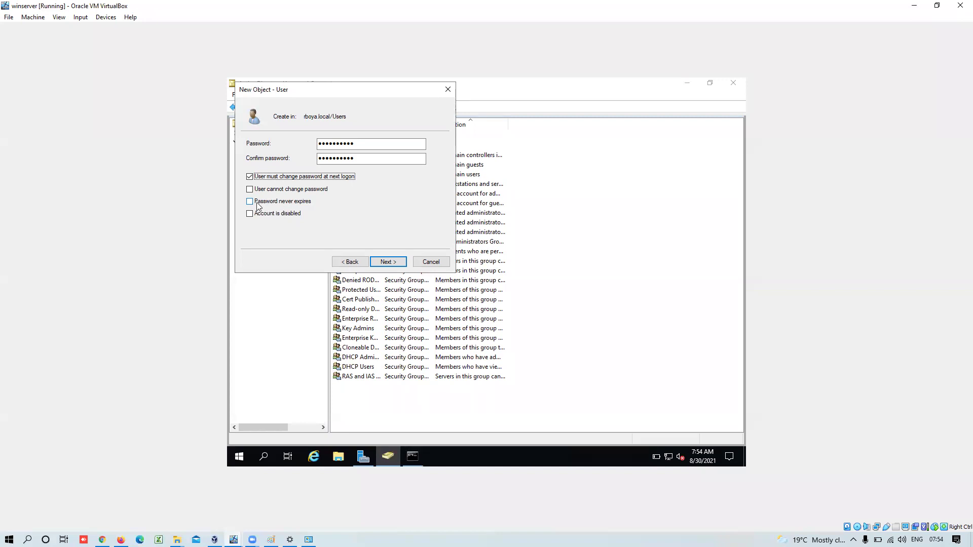
{"action": "left_click", "coordinate": [395, 265]}
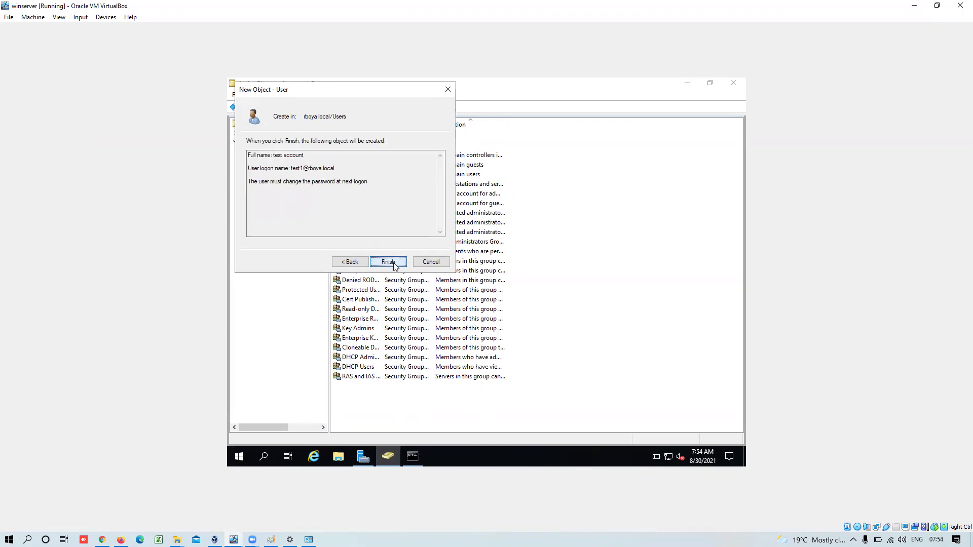
{"action": "left_click", "coordinate": [350, 262]}
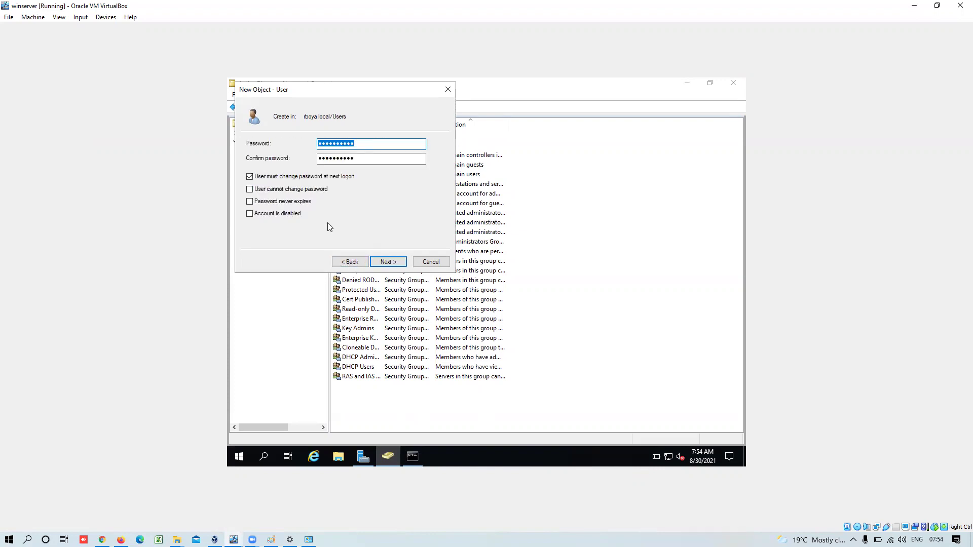
{"action": "left_click", "coordinate": [307, 178]}
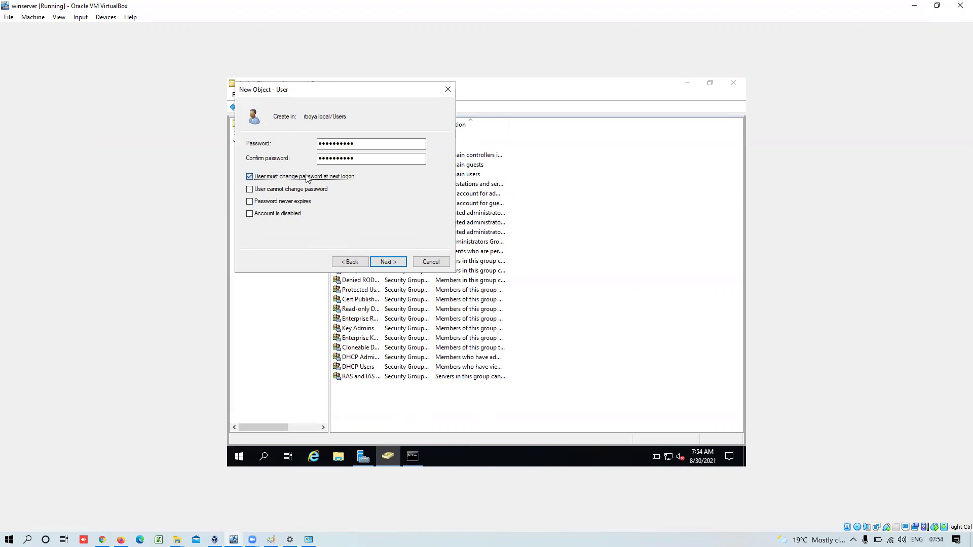
{"action": "left_click", "coordinate": [384, 263]}
{"action": "left_click", "coordinate": [385, 262]}
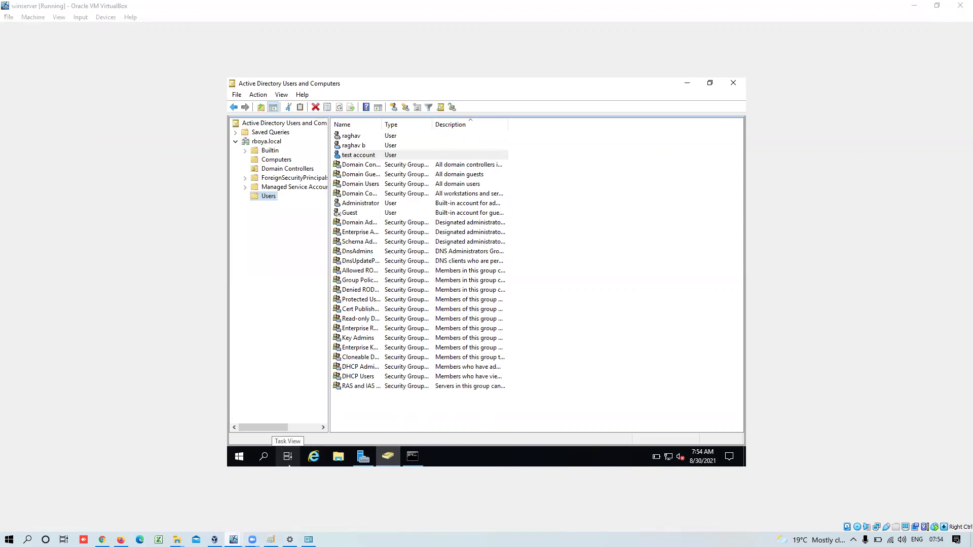
- Bring the Windows 10 client VM forward and look through its Start menu power options
{"action": "left_click", "coordinate": [289, 499]}
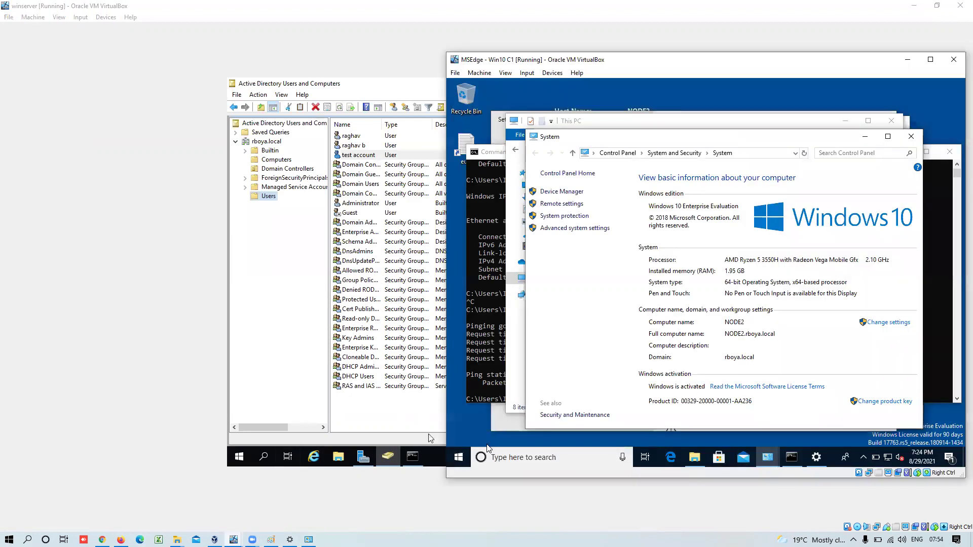
{"action": "left_click", "coordinate": [458, 458]}
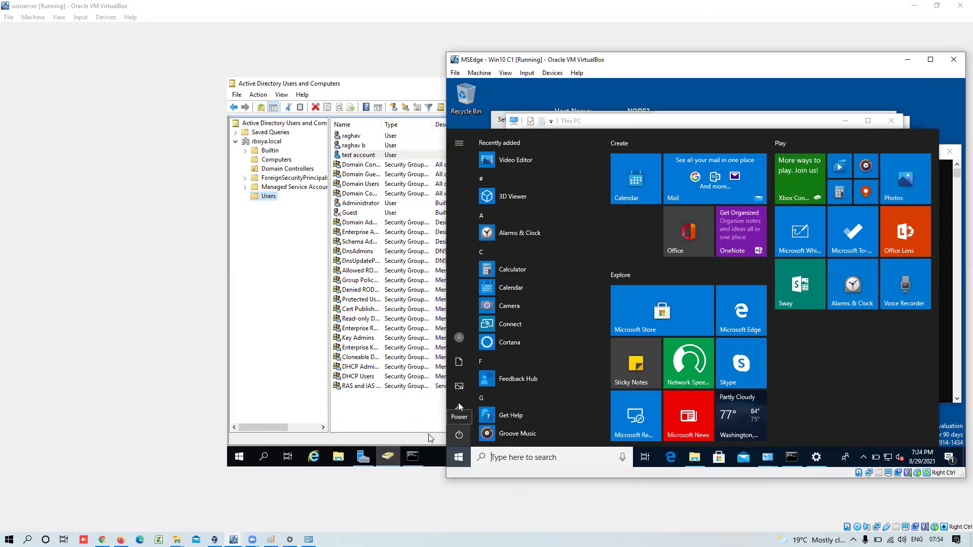
{"action": "left_click", "coordinate": [458, 436]}
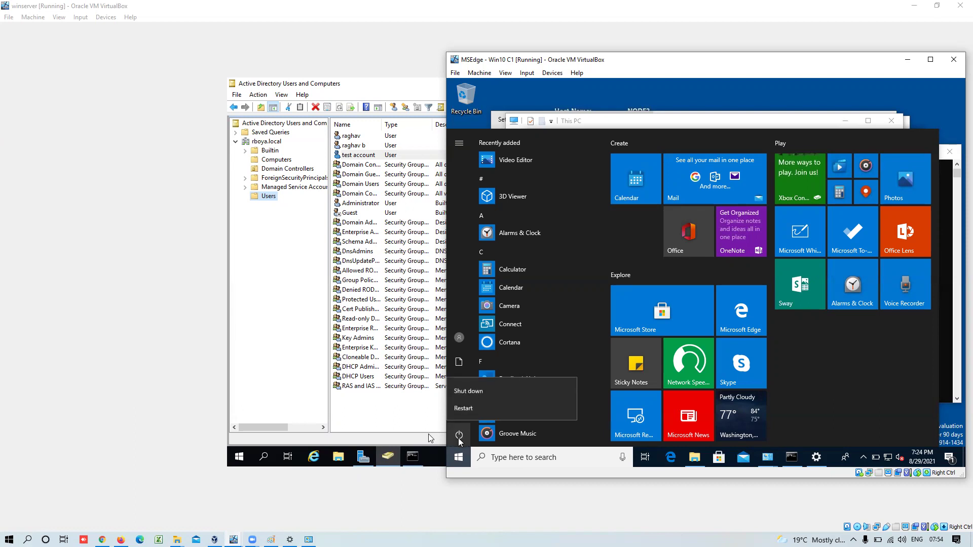
{"action": "left_click", "coordinate": [459, 461]}
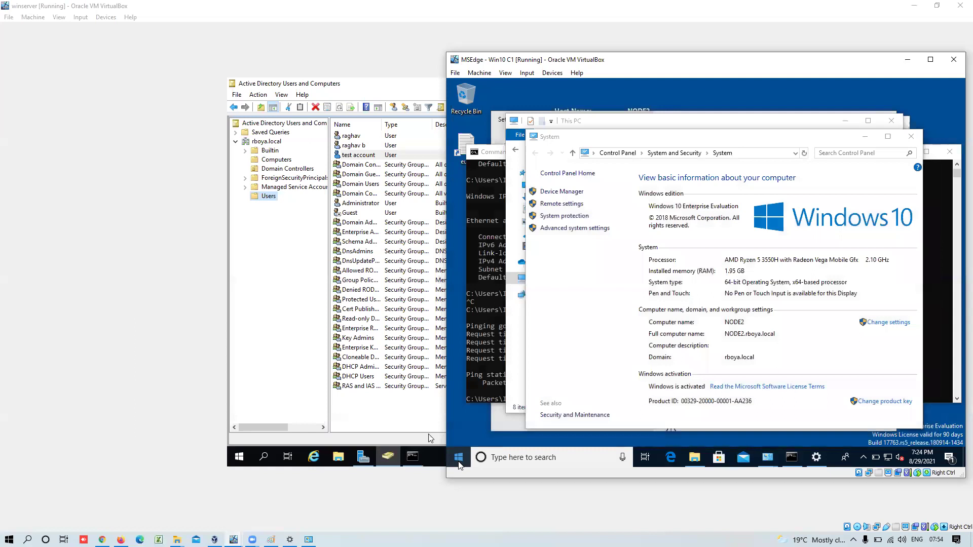
- Send Ctrl-Alt-Del to the client through VirtualBox's Input > Keyboard menu, cancelling an accidental full-screen switch
{"action": "left_click", "coordinate": [526, 73]}
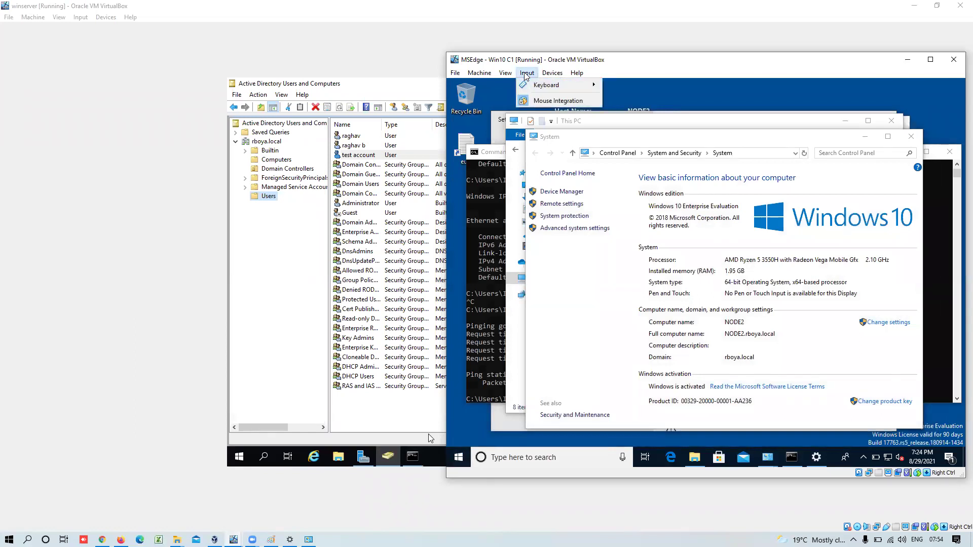
{"action": "mouse_move", "coordinate": [571, 91]}
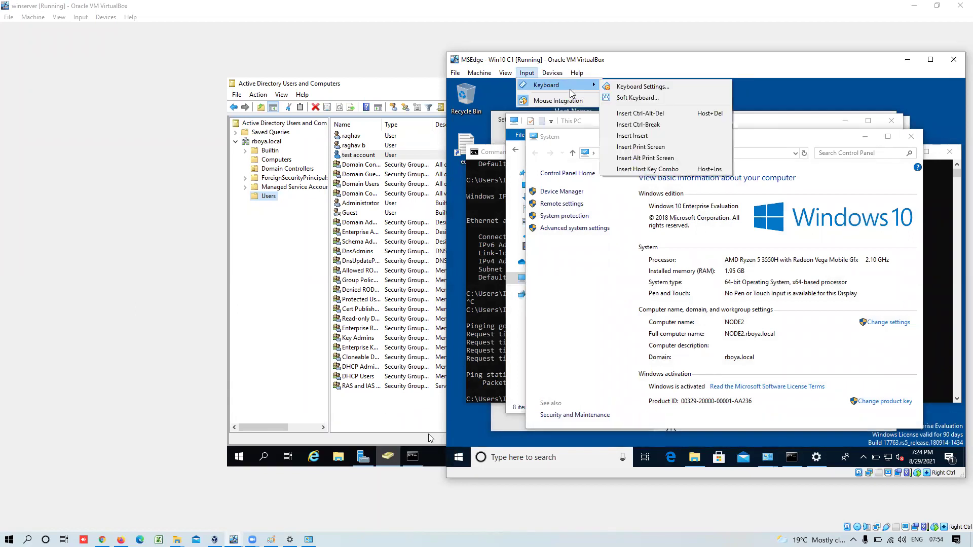
{"action": "left_click", "coordinate": [516, 63]}
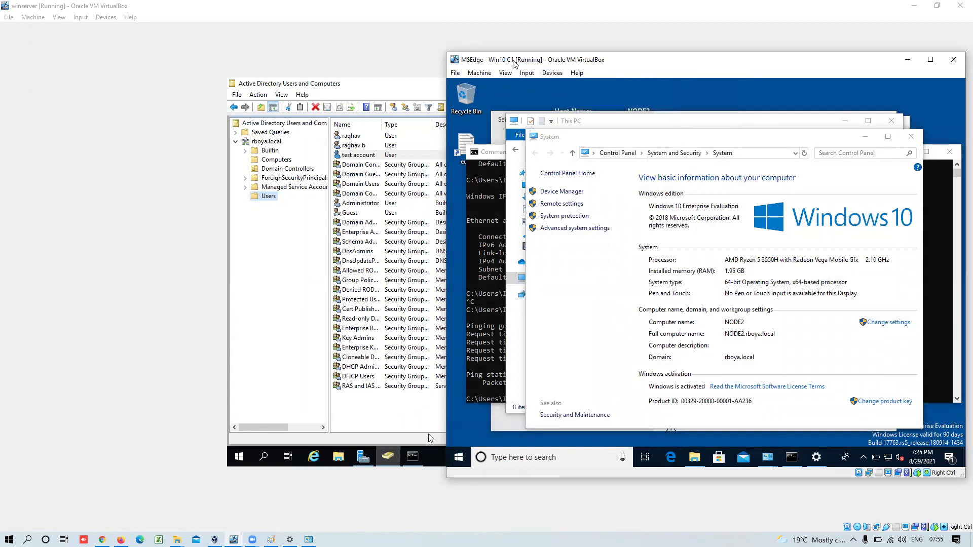
{"action": "left_click", "coordinate": [524, 74]}
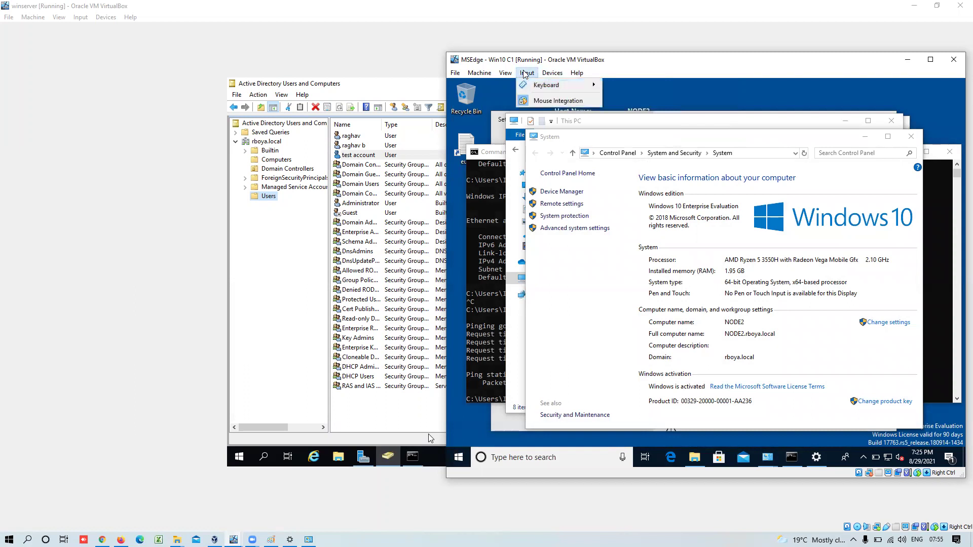
{"action": "left_click", "coordinate": [537, 86]}
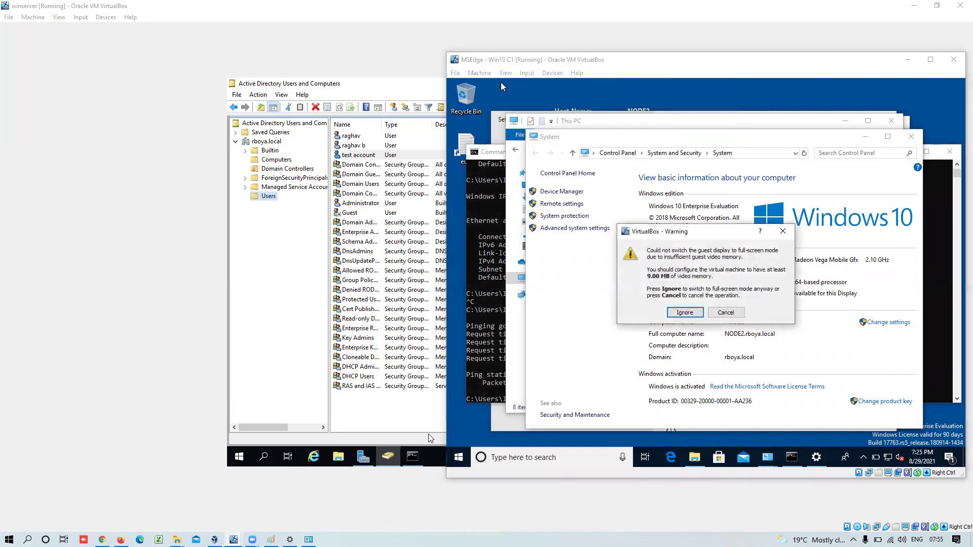
{"action": "left_click", "coordinate": [729, 314]}
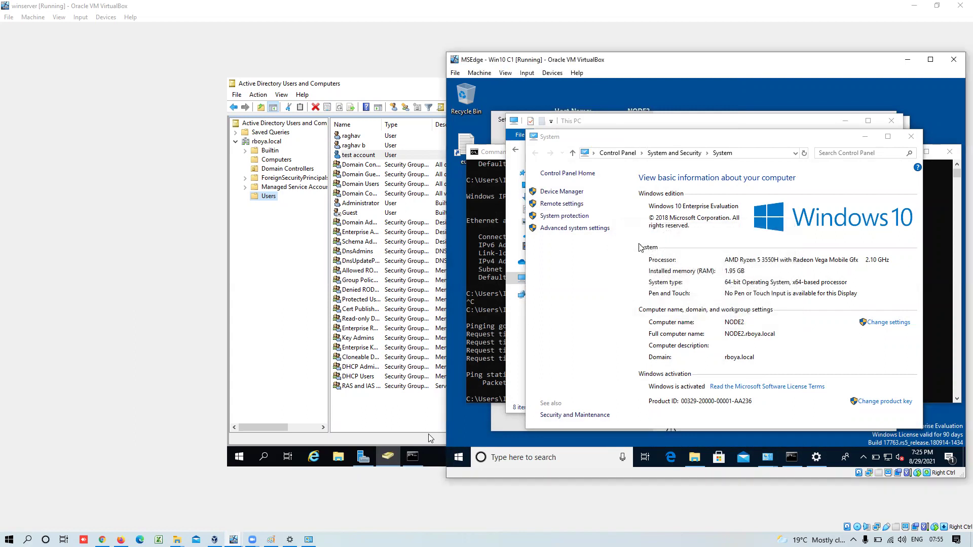
{"action": "left_click", "coordinate": [524, 73]}
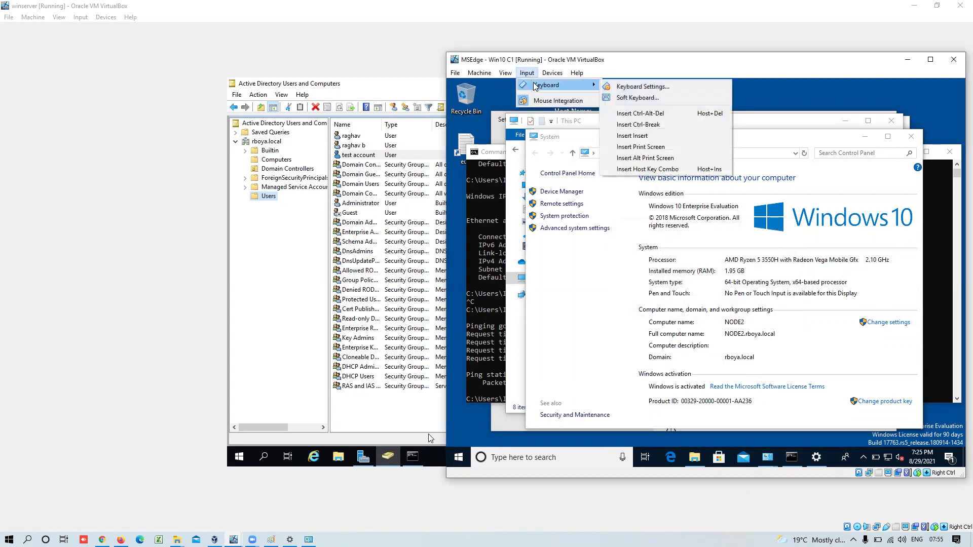
{"action": "left_click", "coordinate": [668, 115]}
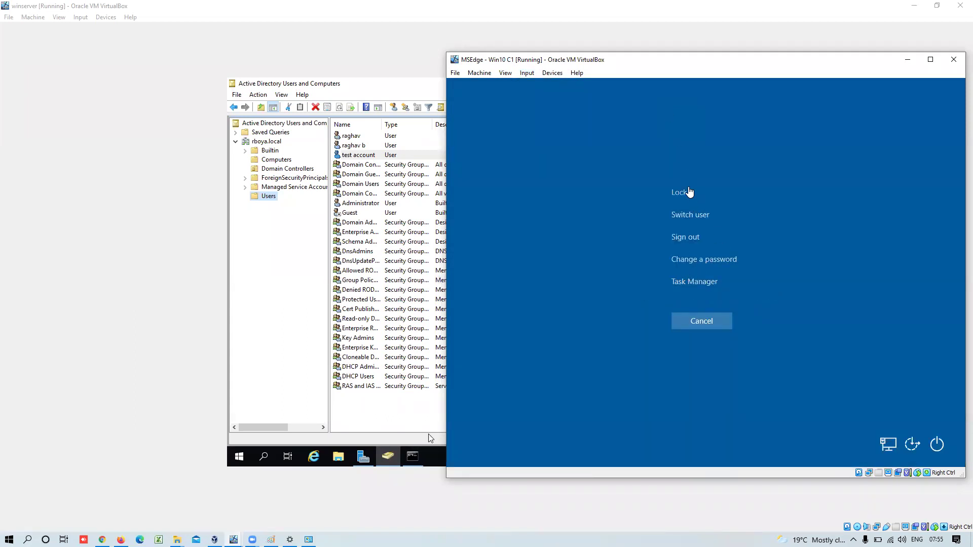
- Sign in on the client as Other user 'test1' with its password, then bring the server VM back
{"action": "left_click", "coordinate": [691, 216]}
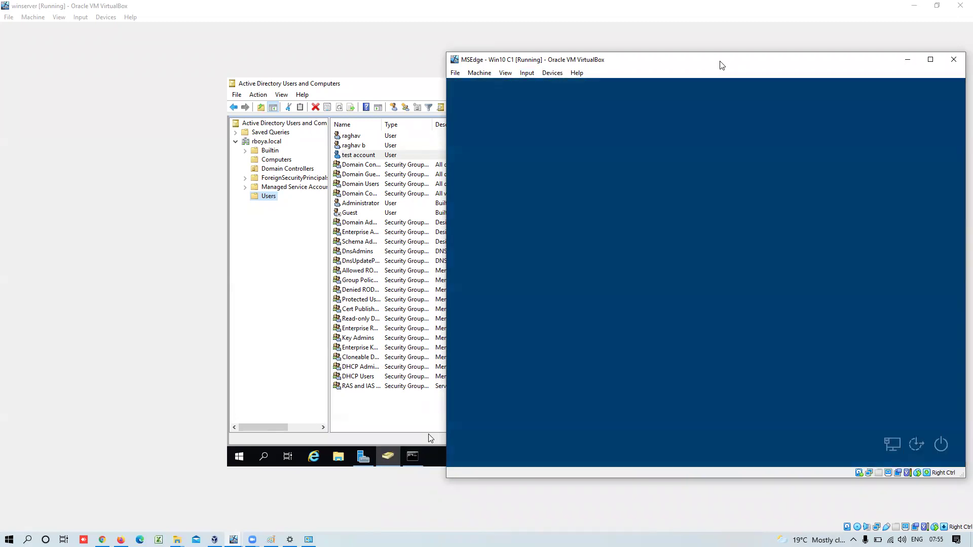
{"action": "left_click", "coordinate": [513, 438]}
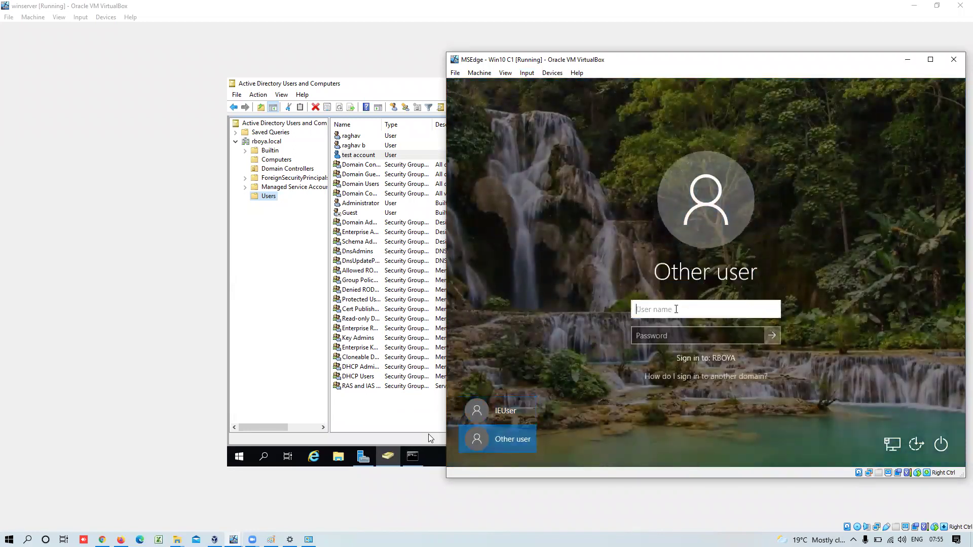
{"action": "type", "text": "test1"}
{"action": "key", "text": "Tab"}
{"action": "type", "text": "••"}
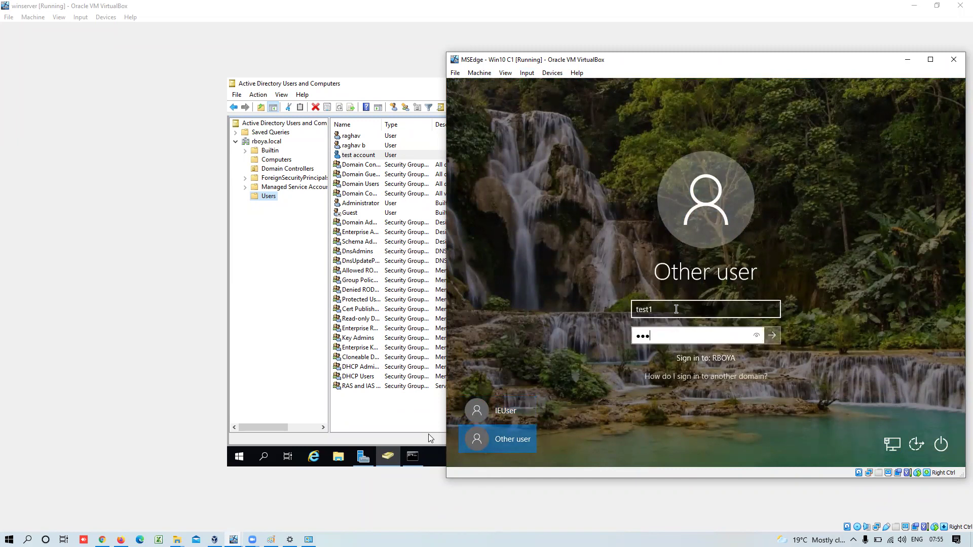
{"action": "type", "text": "••••••"}
{"action": "key", "text": "Return"}
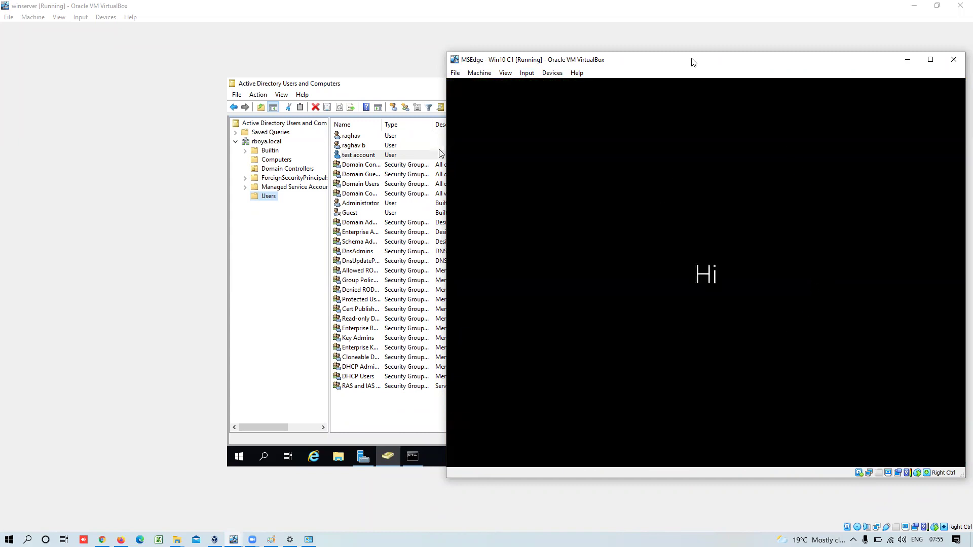
{"action": "left_click_drag", "start_coordinate": [690, 64], "coordinate": [729, 66]}
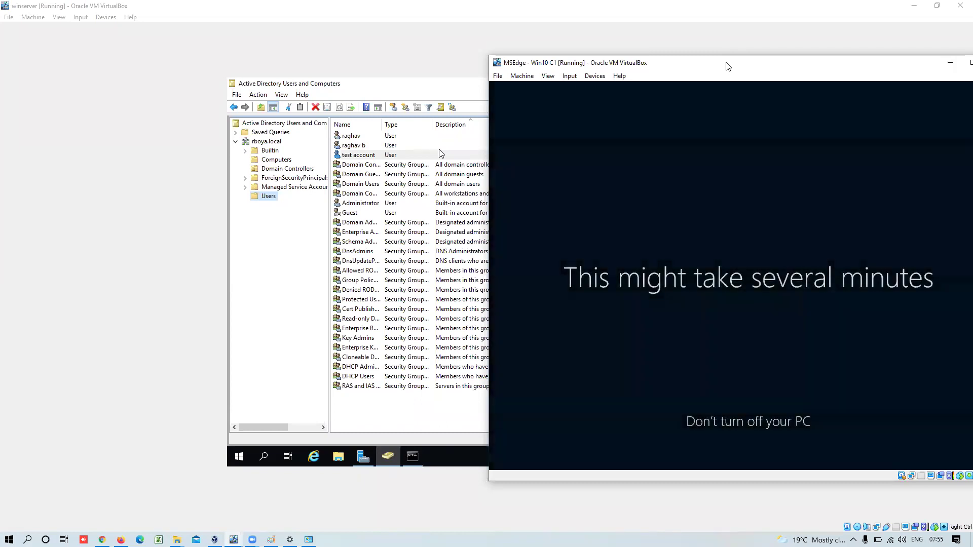
{"action": "left_click", "coordinate": [720, 49]}
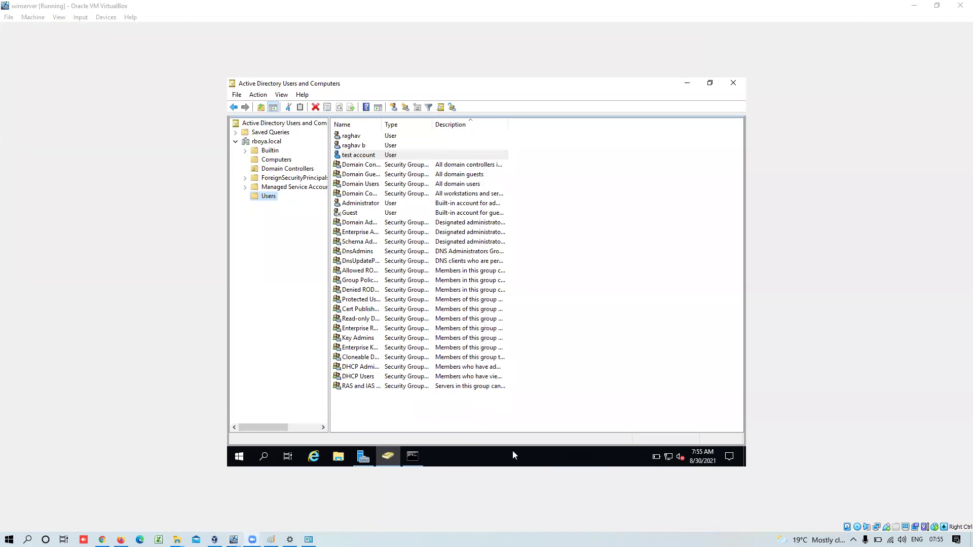
{"action": "mouse_move", "coordinate": [270, 540]}
{"action": "left_click", "coordinate": [276, 505]}
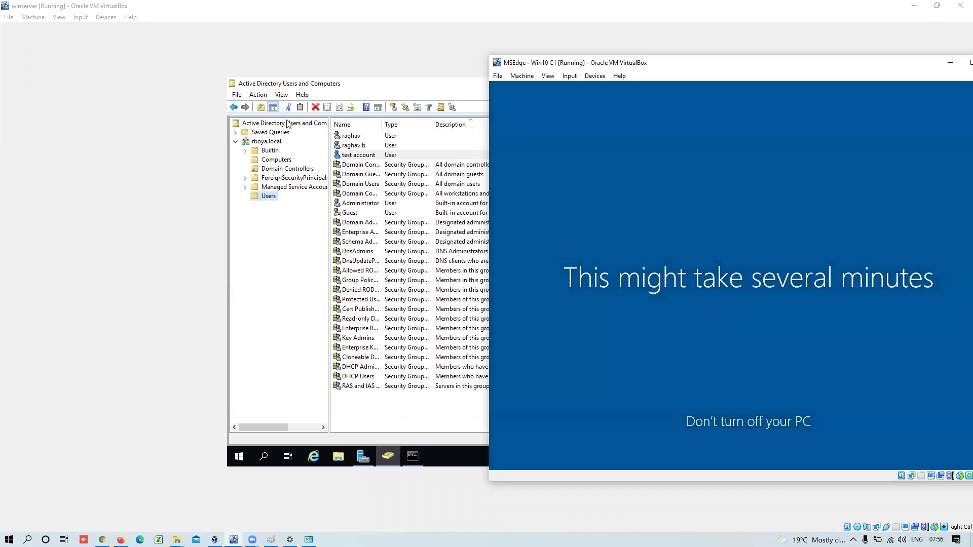
{"action": "left_click", "coordinate": [286, 344]}
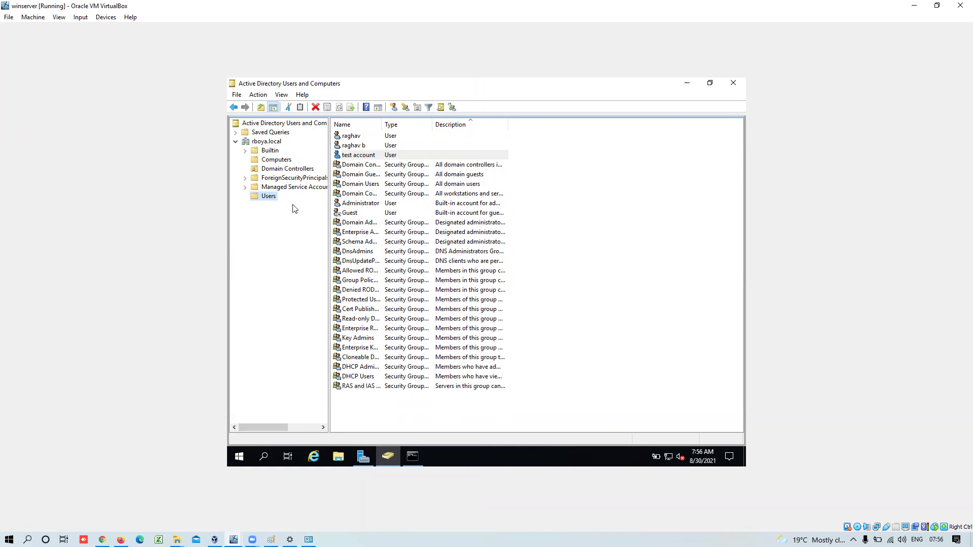
{"action": "right_click", "coordinate": [557, 336]}
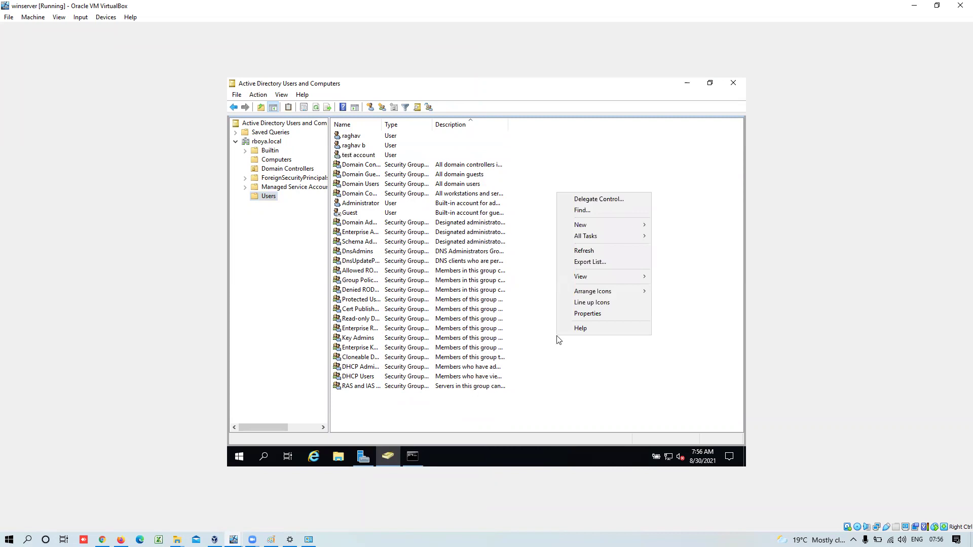
{"action": "left_click", "coordinate": [600, 250]}
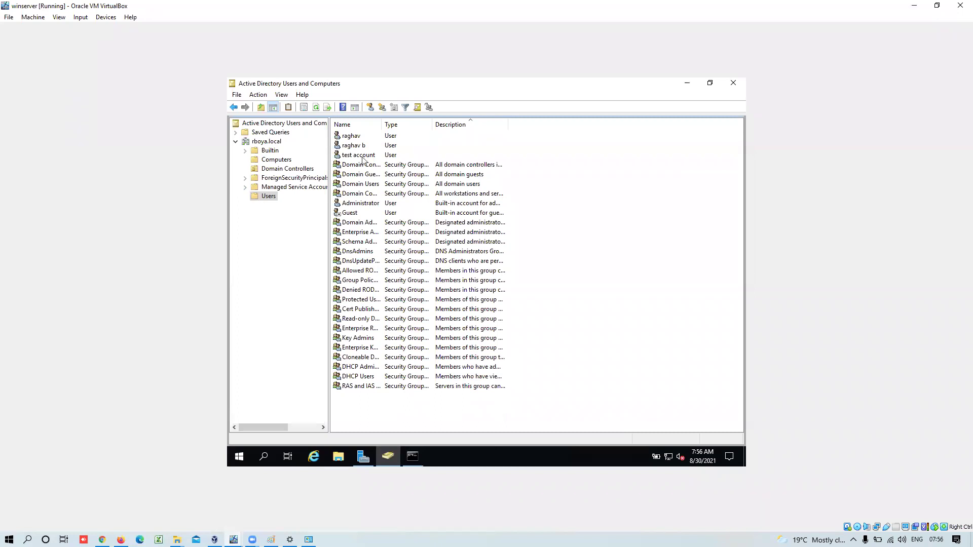
{"action": "left_click", "coordinate": [379, 155]}
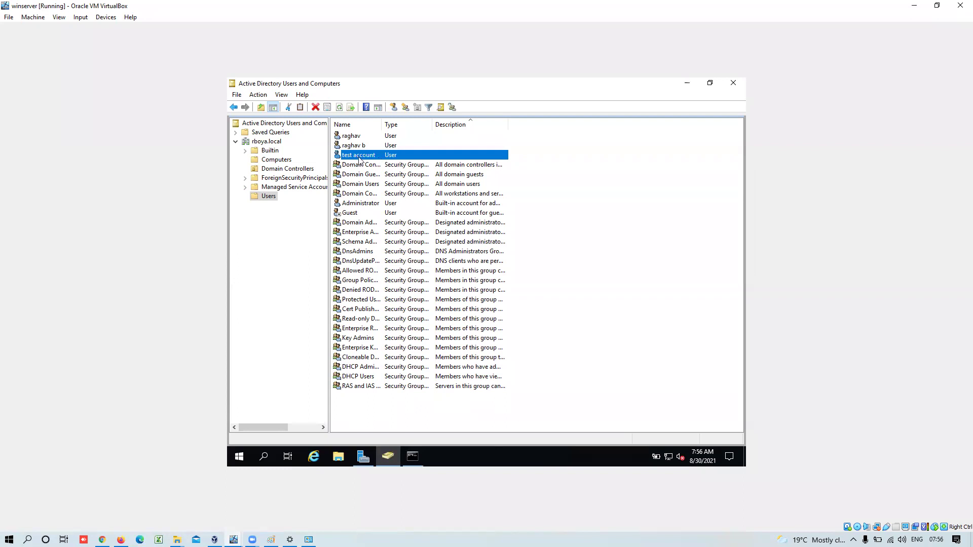
{"action": "left_click", "coordinate": [376, 204]}
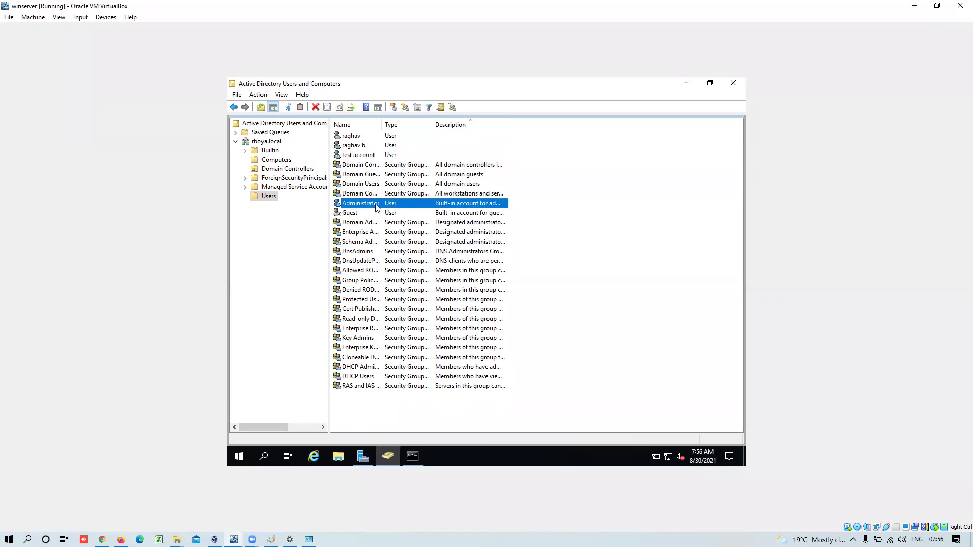
{"action": "left_click", "coordinate": [372, 213]}
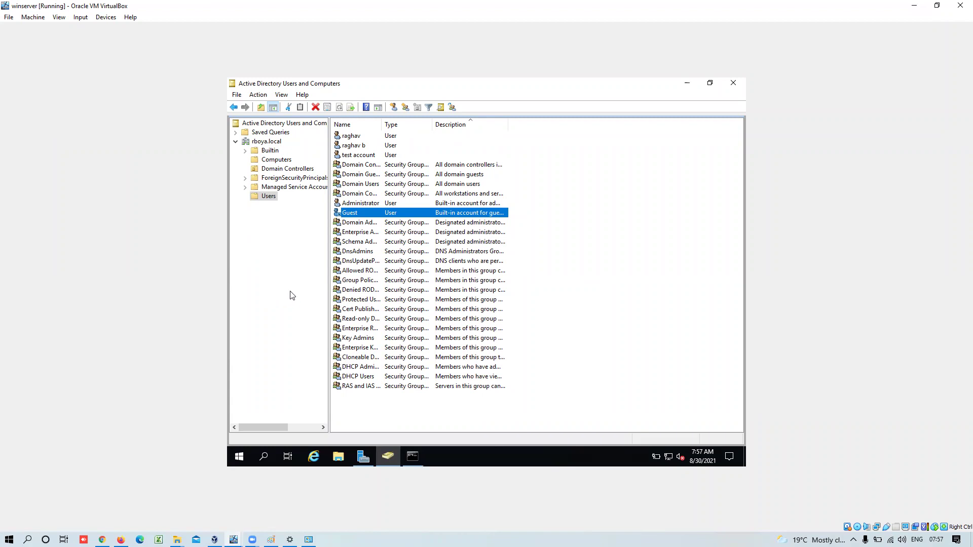
{"action": "left_click", "coordinate": [268, 161]}
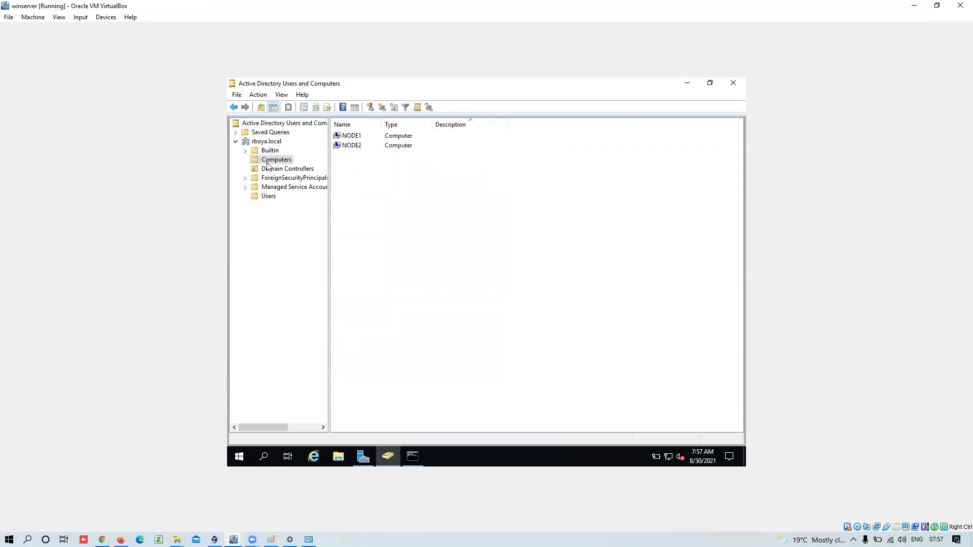
- Open Computer Management for NODE2 from its context menu in Computers
{"action": "right_click", "coordinate": [355, 148]}
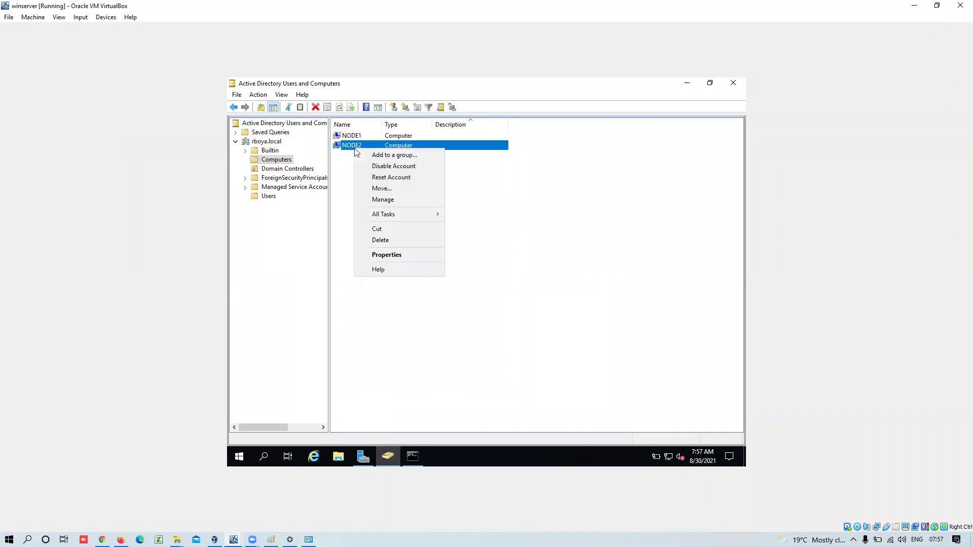
{"action": "left_click", "coordinate": [383, 199]}
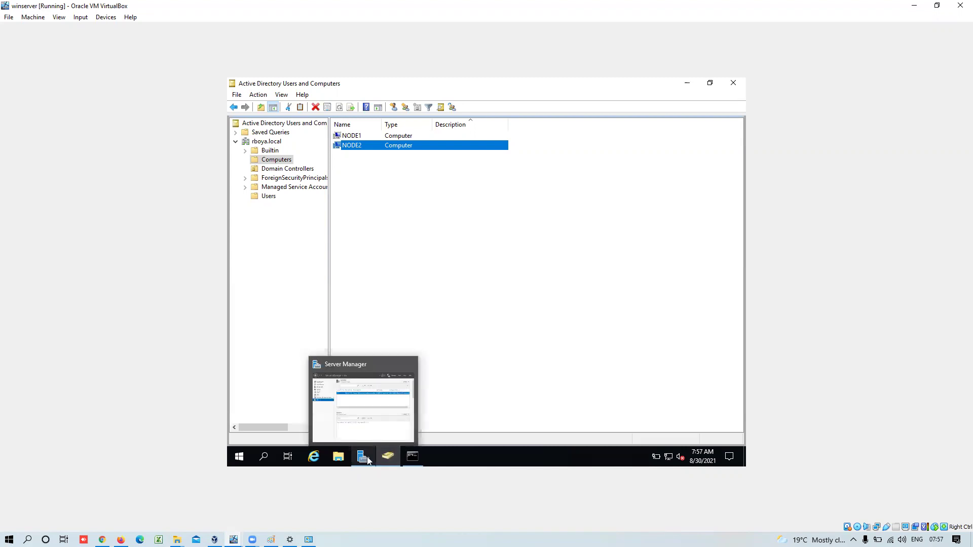
- Bring the MSEdge - Win10 C1 VM window fully on screen and close it
{"action": "mouse_move", "coordinate": [233, 540]}
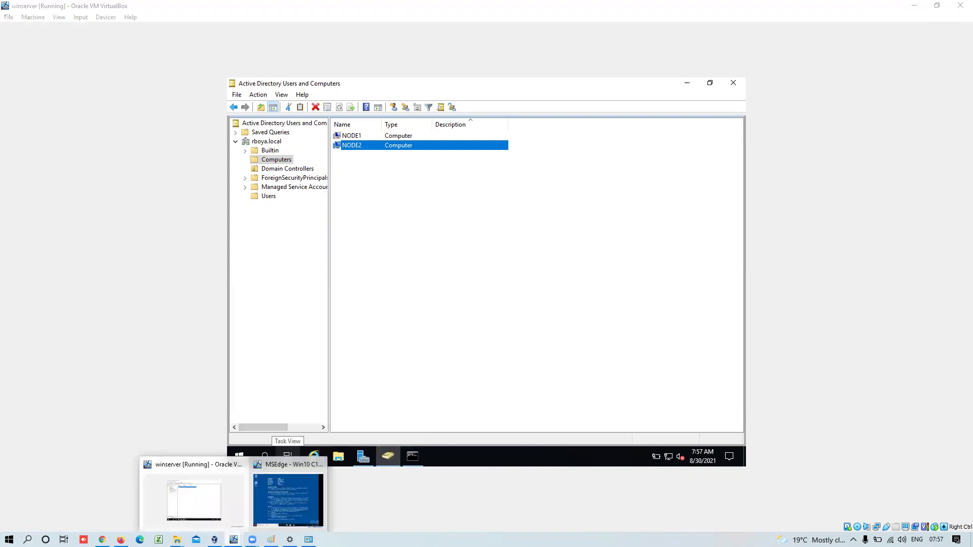
{"action": "left_click", "coordinate": [274, 510]}
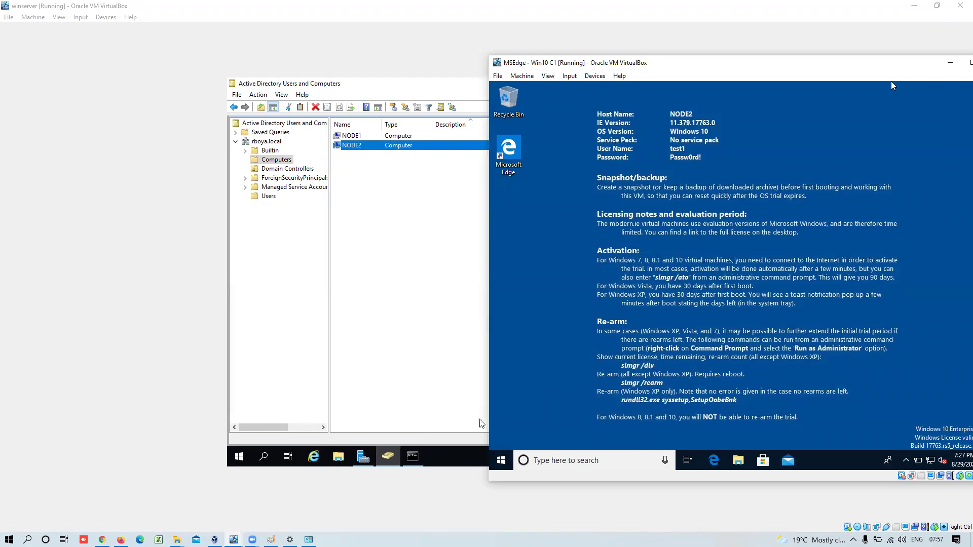
{"action": "left_click_drag", "start_coordinate": [874, 67], "coordinate": [758, 84]}
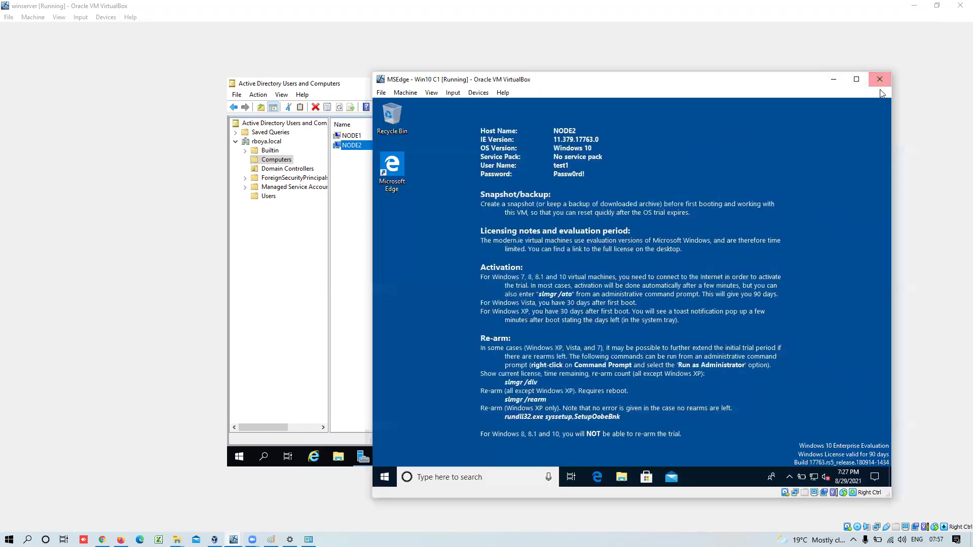
{"action": "left_click", "coordinate": [879, 81]}
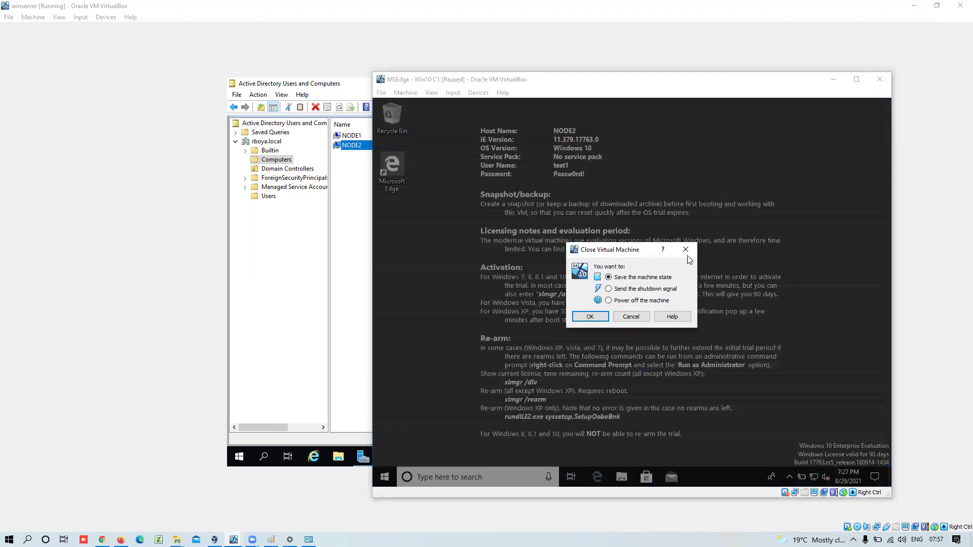
- Power off Win10 C1 and start the MSEdge - Win10 C3 VM from VirtualBox Manager
{"action": "left_click", "coordinate": [623, 302]}
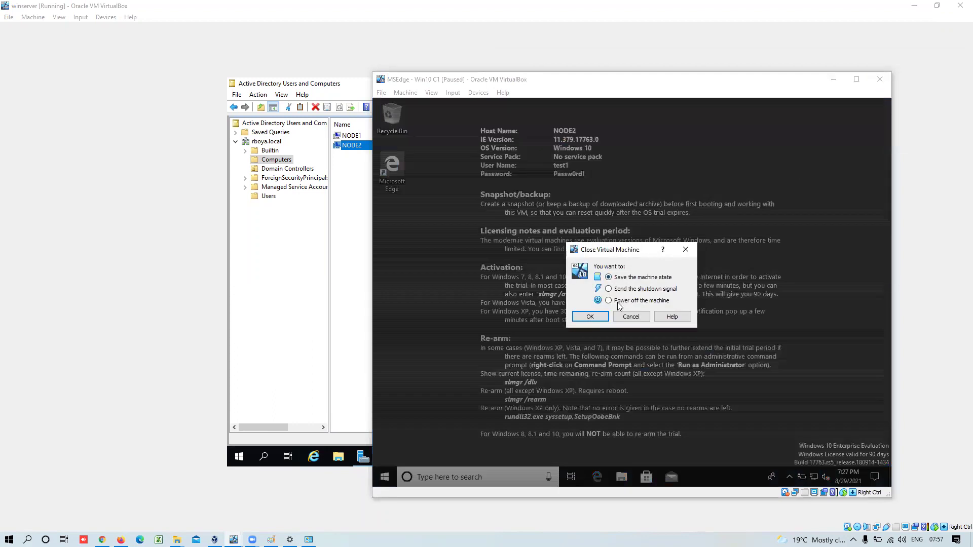
{"action": "left_click", "coordinate": [590, 316]}
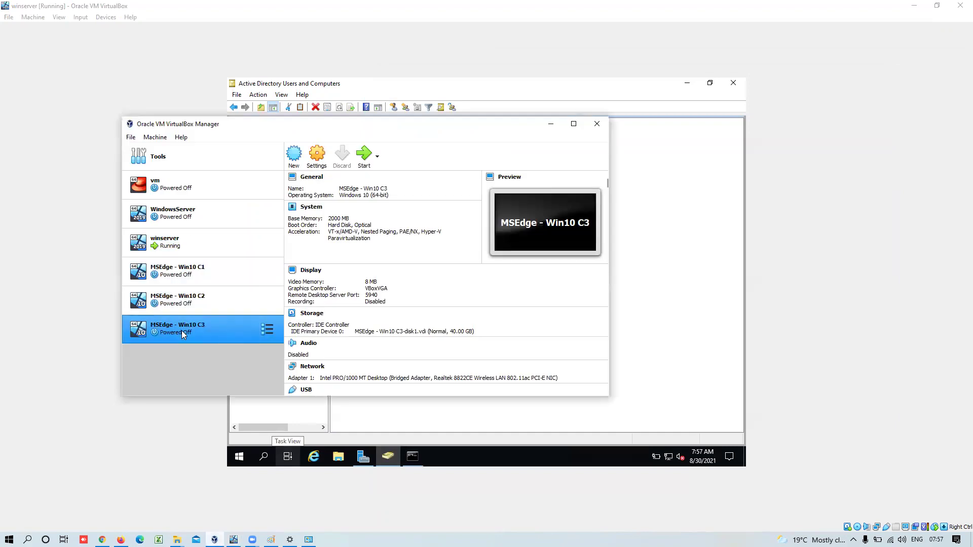
{"action": "left_click", "coordinate": [364, 157]}
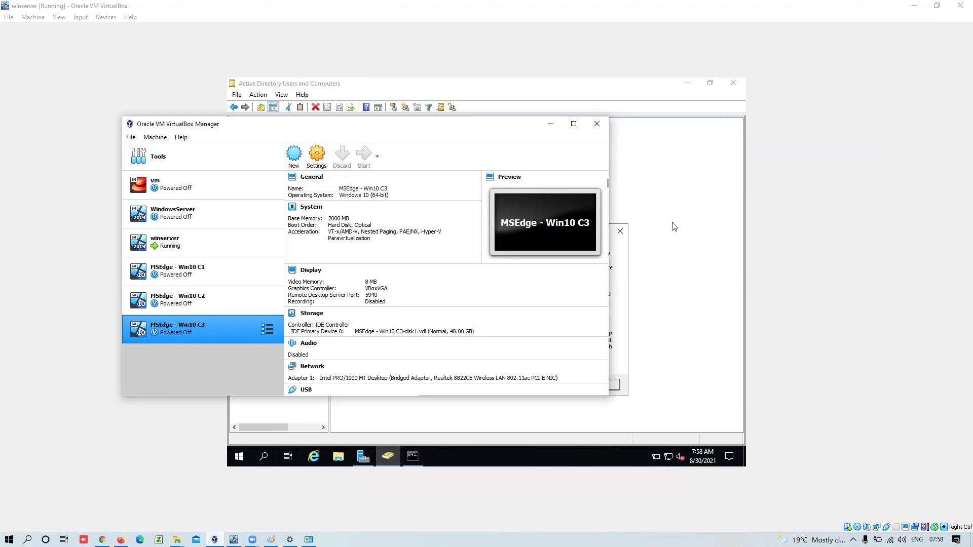
- Return to the server, dismiss the NODE2 cannot-be-managed warning, and close Computer Management
{"action": "left_click", "coordinate": [622, 325]}
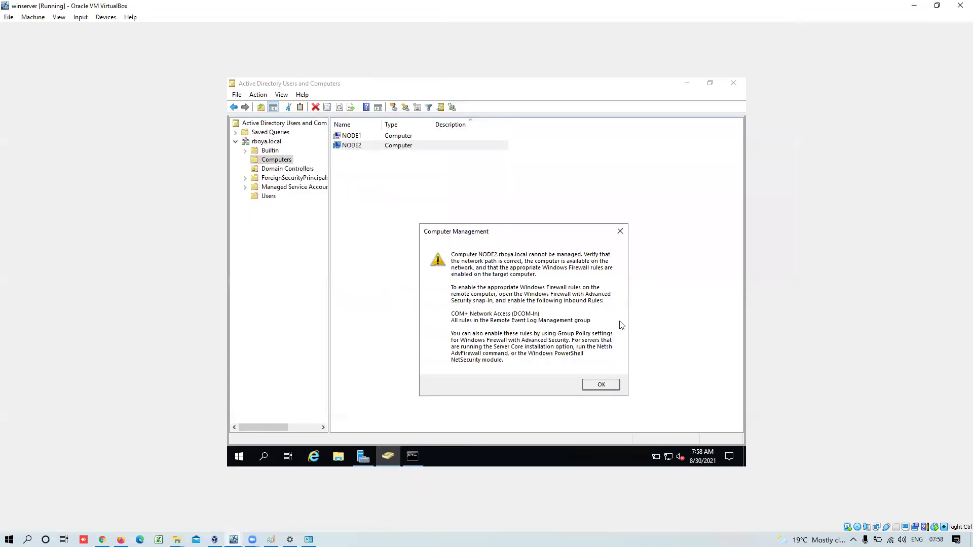
{"action": "left_click", "coordinate": [601, 386]}
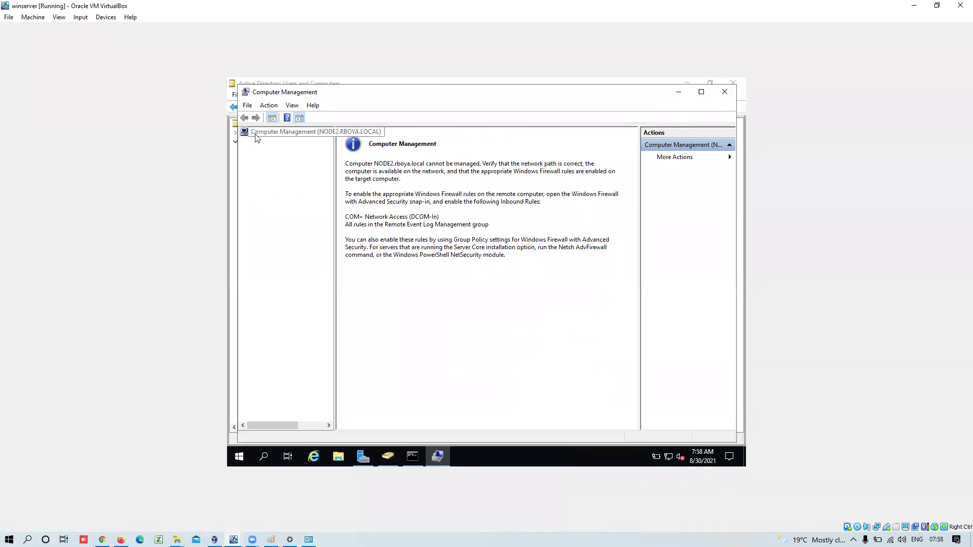
{"action": "left_click", "coordinate": [726, 92]}
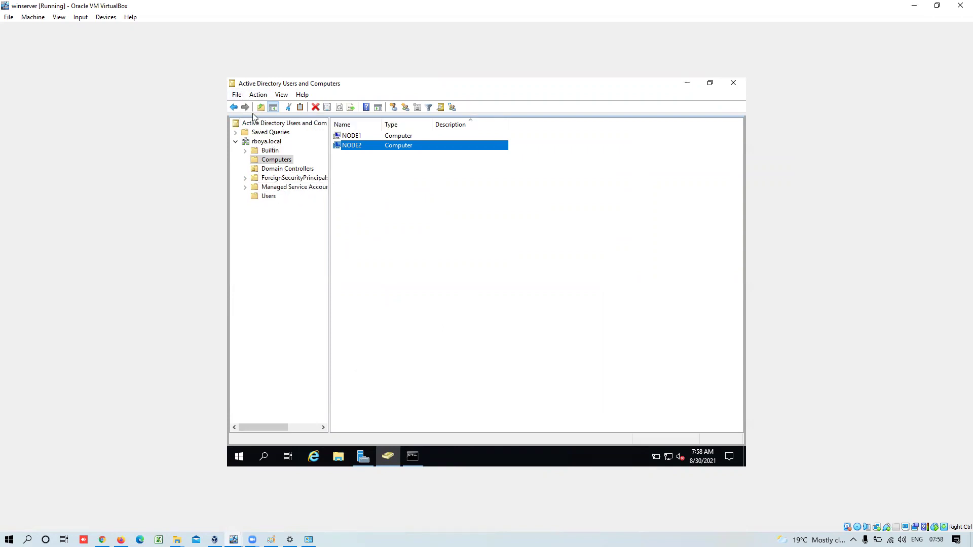
{"action": "left_click", "coordinate": [269, 198]}
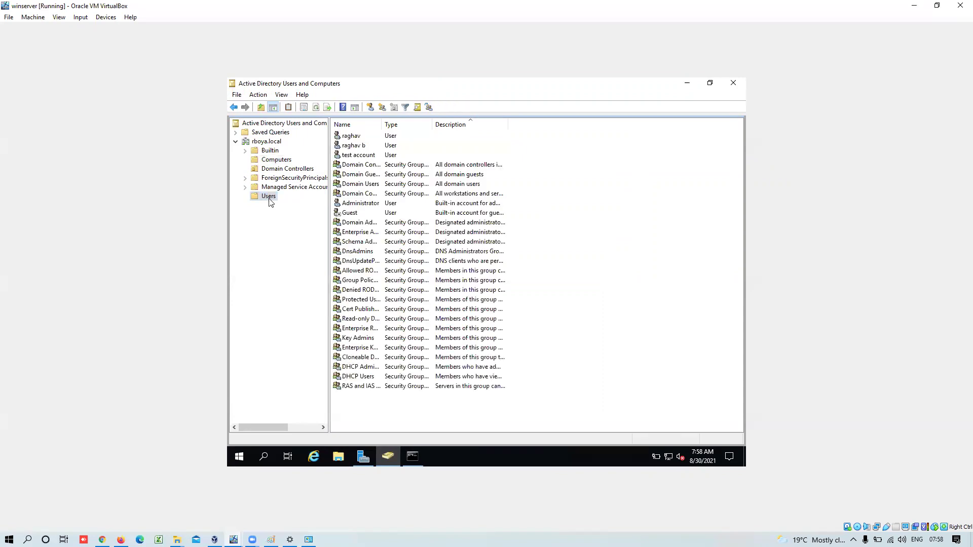
{"action": "left_click", "coordinate": [264, 160]}
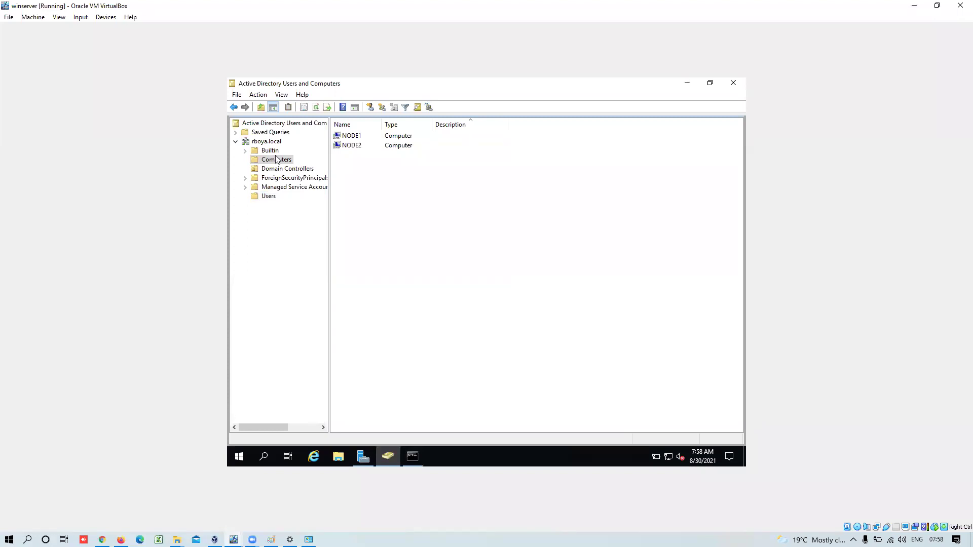
{"action": "left_click", "coordinate": [362, 146]}
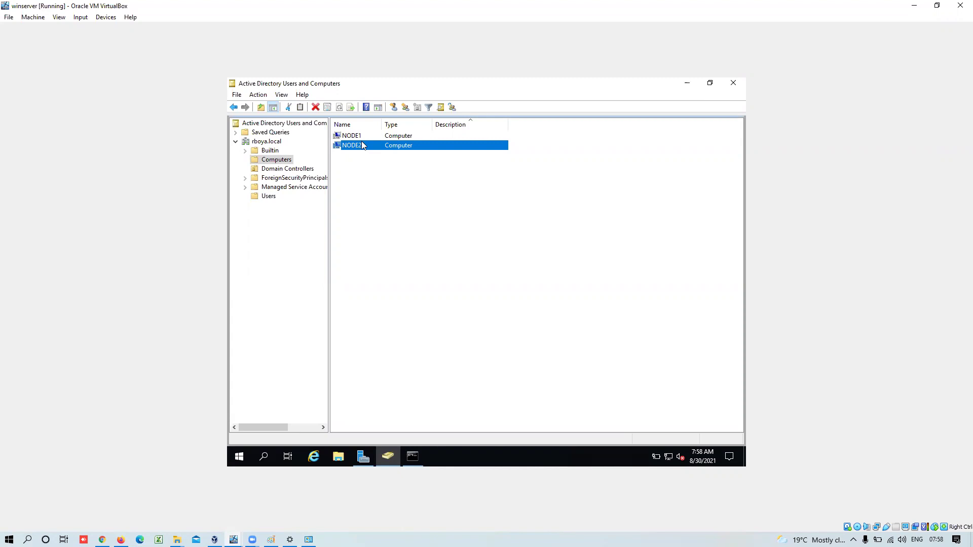
{"action": "right_click", "coordinate": [360, 150]}
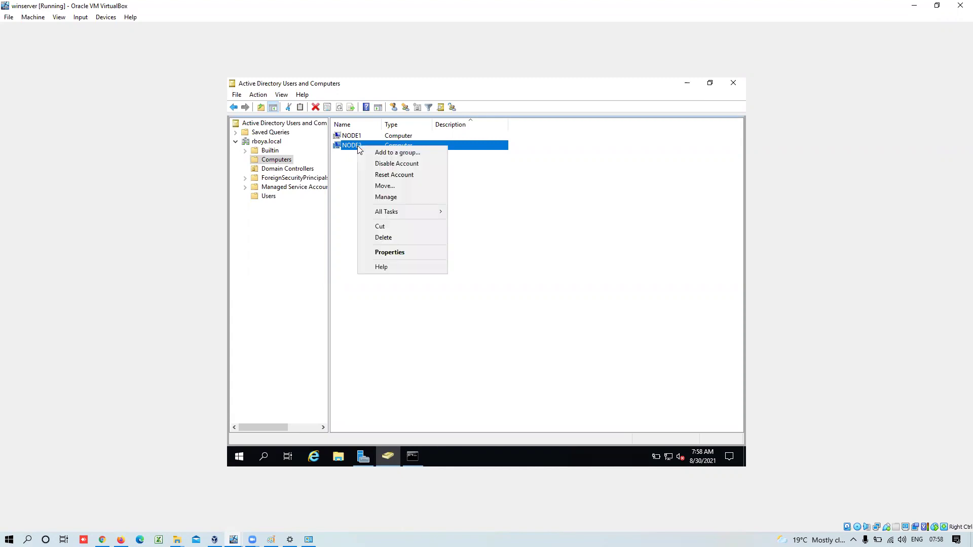
{"action": "left_click", "coordinate": [385, 196]}
{"action": "left_click", "coordinate": [560, 201]}
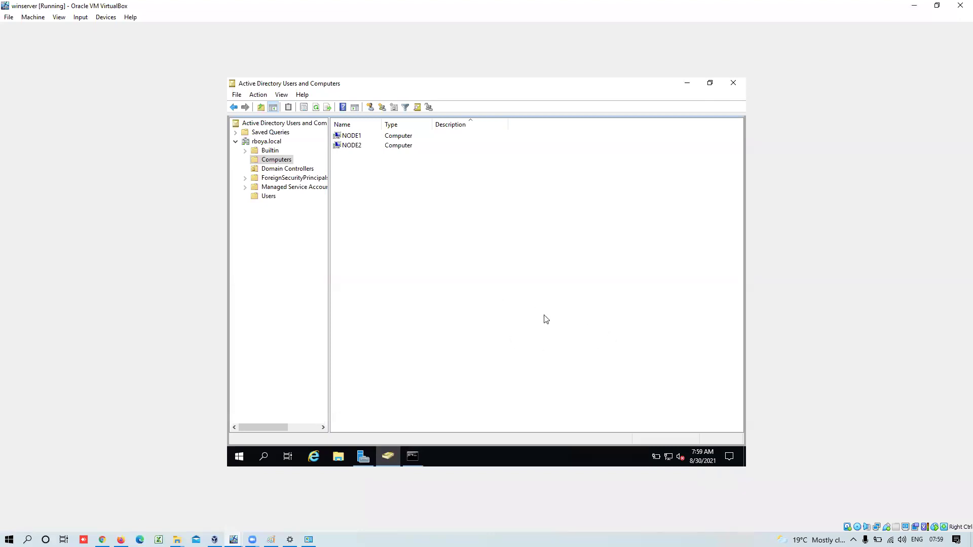
- Switch to the Win10 C3 VM and dismiss its keyboard capture and mouse integration notices
{"action": "mouse_move", "coordinate": [233, 539]}
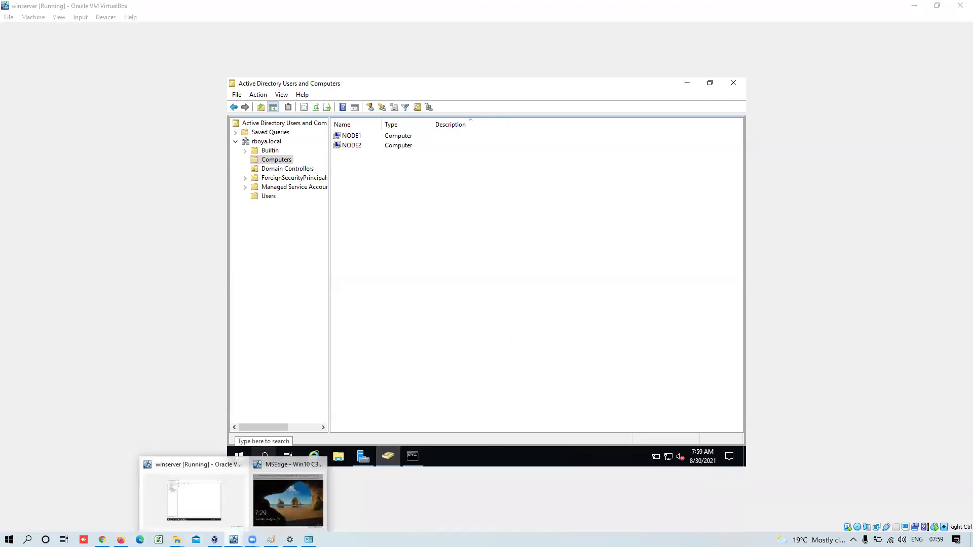
{"action": "left_click", "coordinate": [267, 507]}
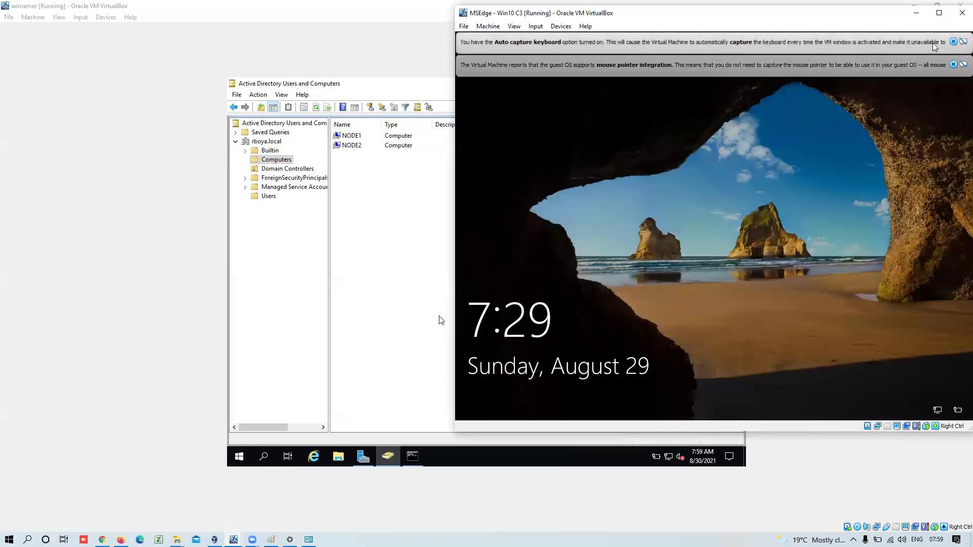
{"action": "left_click", "coordinate": [954, 42]}
{"action": "left_click", "coordinate": [953, 42]}
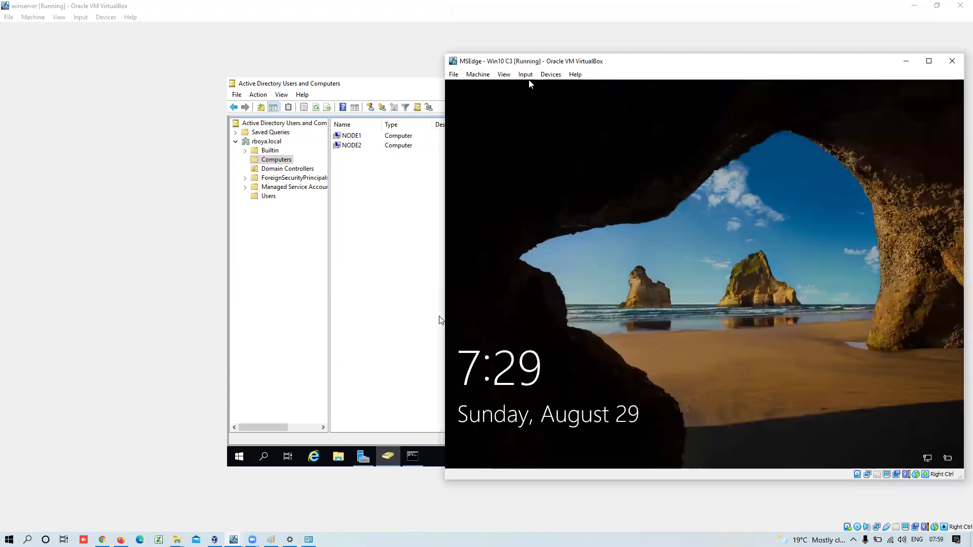
- Insert Ctrl-Alt-Del via Input > Keyboard and sign in with the account password
{"action": "left_click", "coordinate": [527, 76]}
{"action": "mouse_move", "coordinate": [545, 87]}
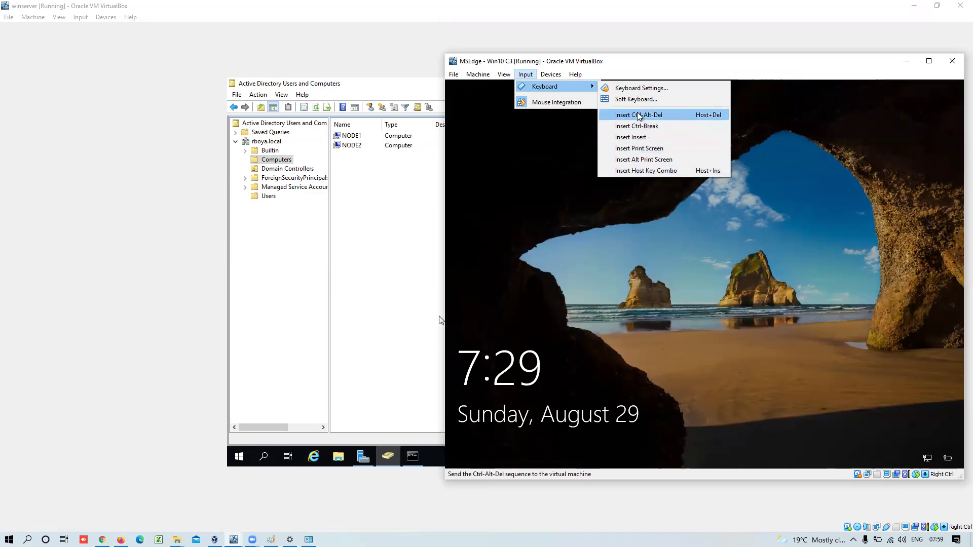
{"action": "left_click", "coordinate": [639, 115]}
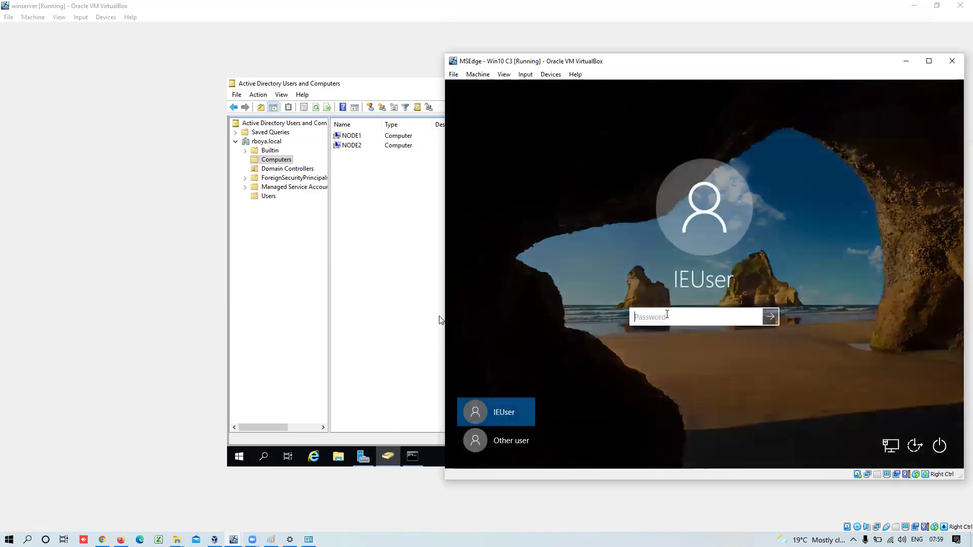
{"action": "type", "text": "Passw0rd"}
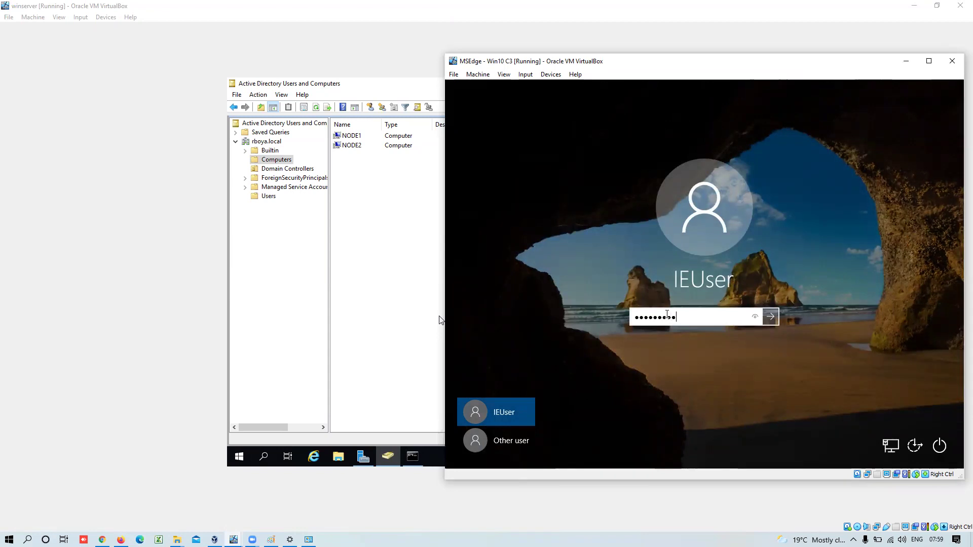
{"action": "key", "text": "Return"}
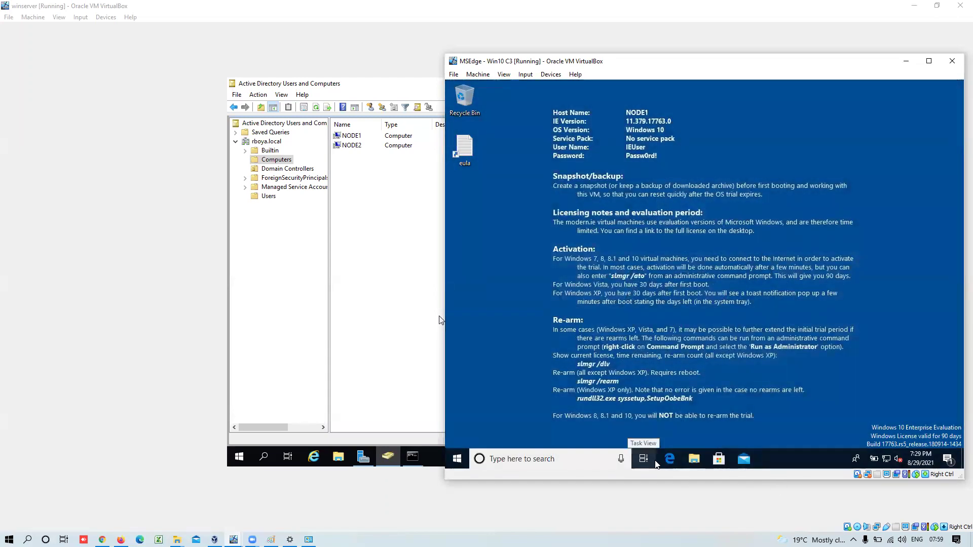
- Search 'firewall' and launch Windows Defender Firewall with Advanced Security to view profile states
{"action": "left_click", "coordinate": [458, 460]}
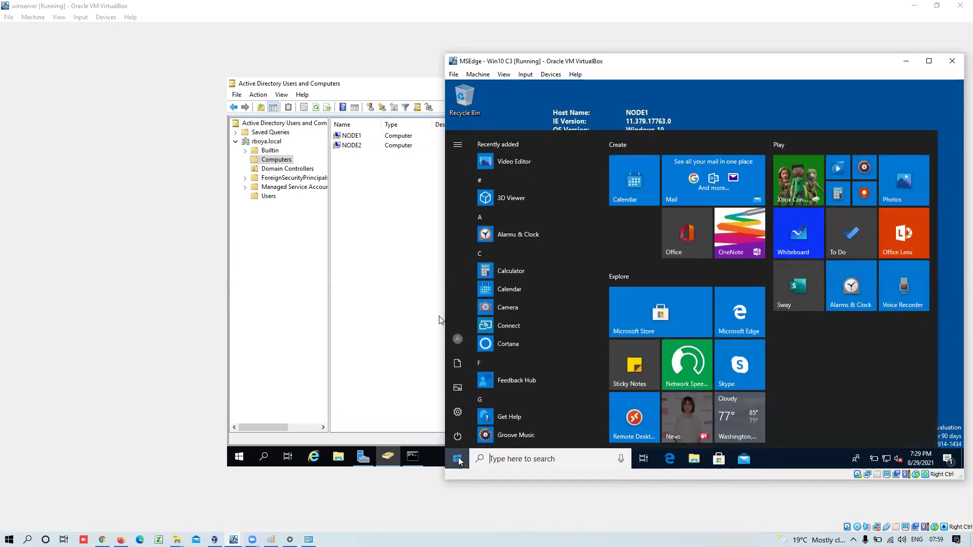
{"action": "left_click", "coordinate": [458, 460]}
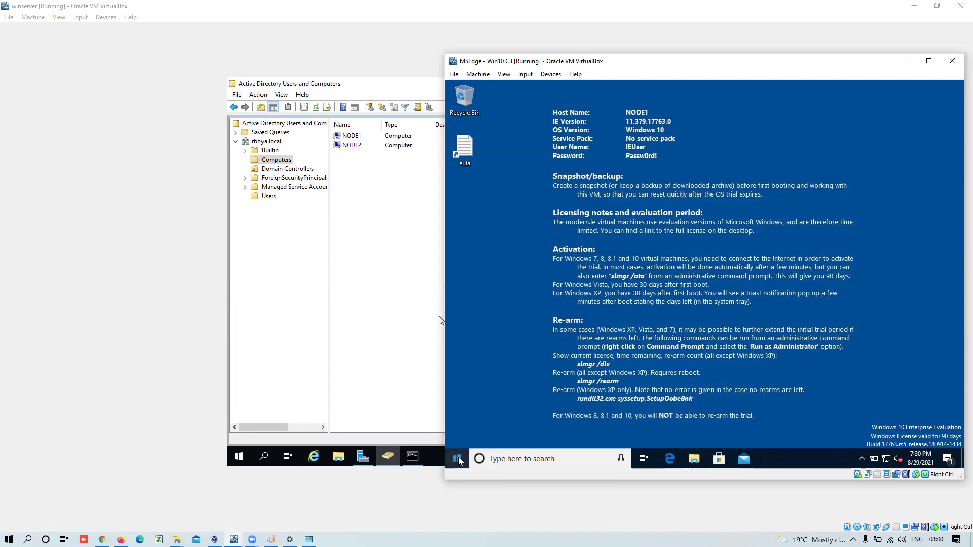
{"action": "left_click", "coordinate": [458, 461]}
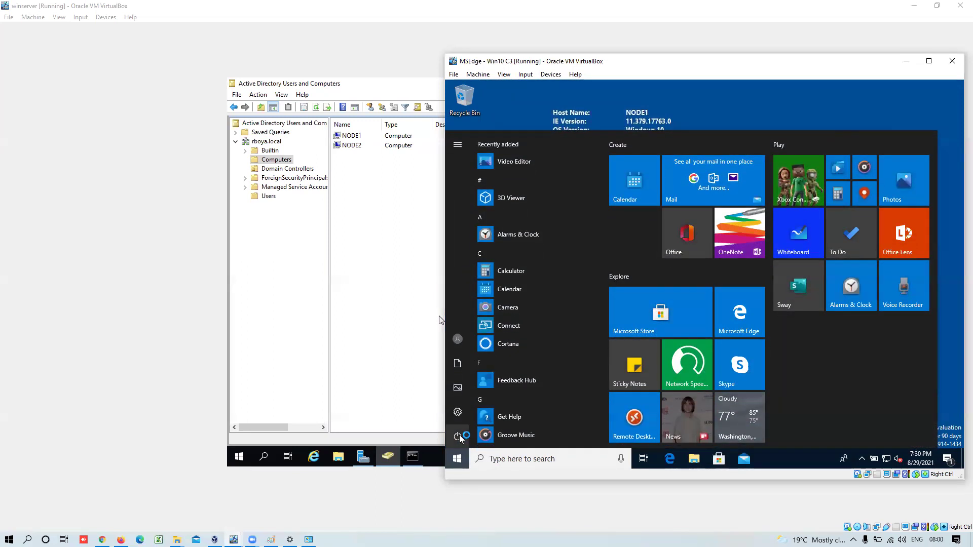
{"action": "left_click", "coordinate": [457, 460]}
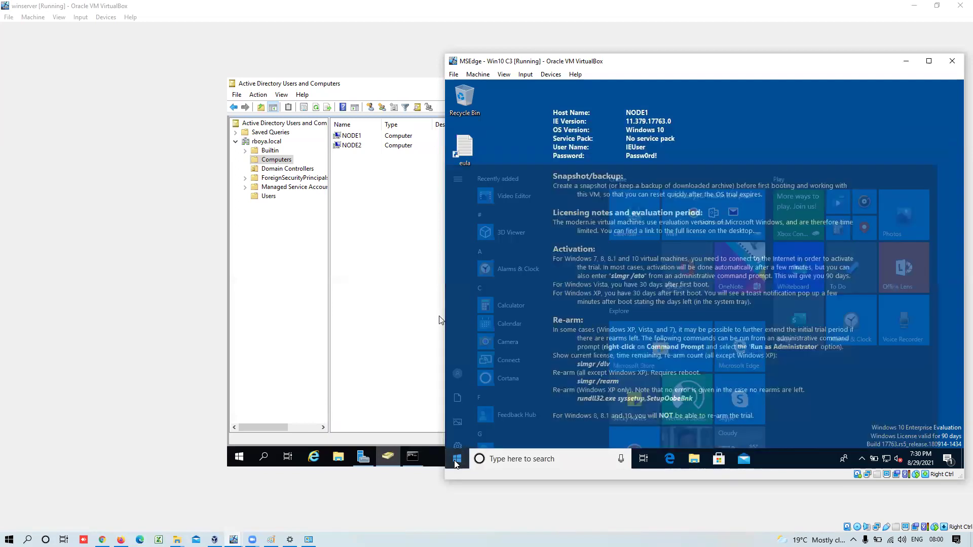
{"action": "left_click", "coordinate": [505, 460]}
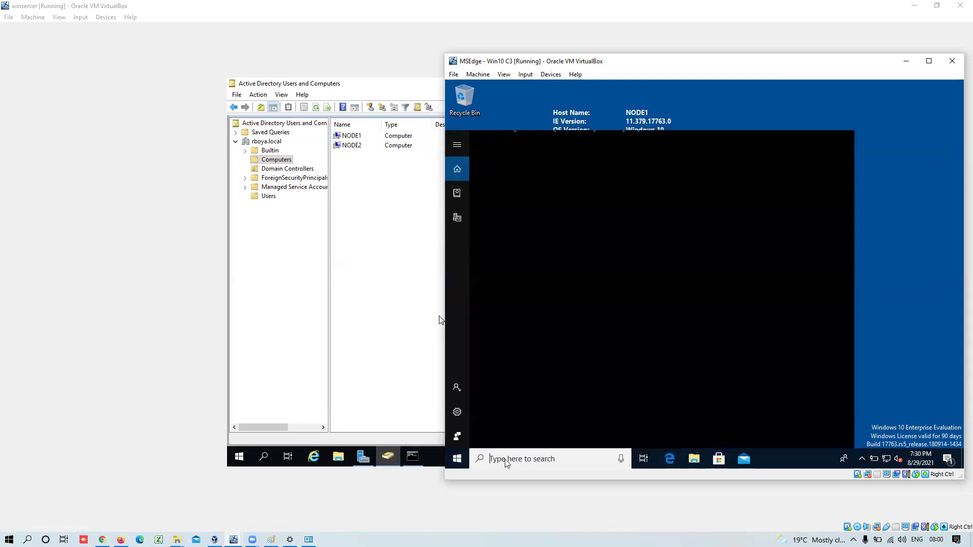
{"action": "type", "text": "fi"}
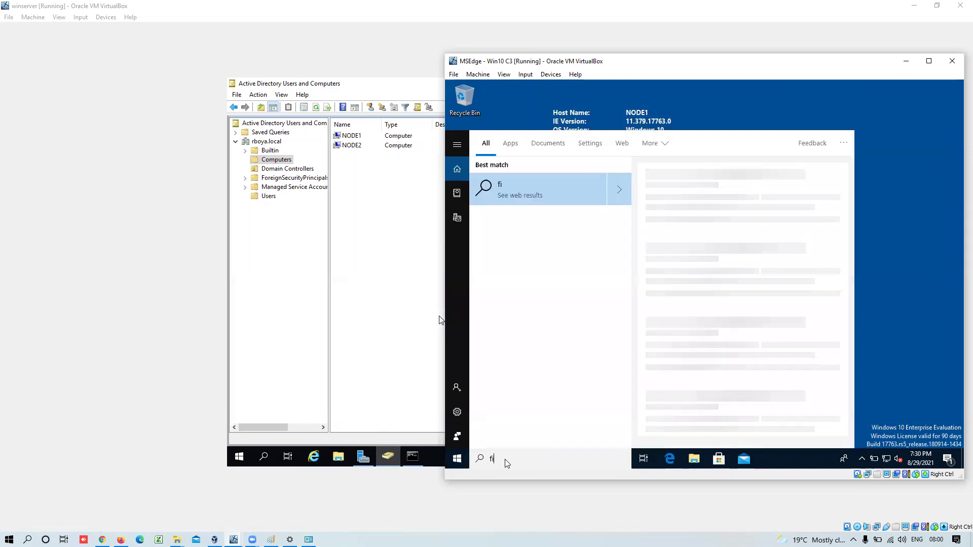
{"action": "type", "text": "rewall"}
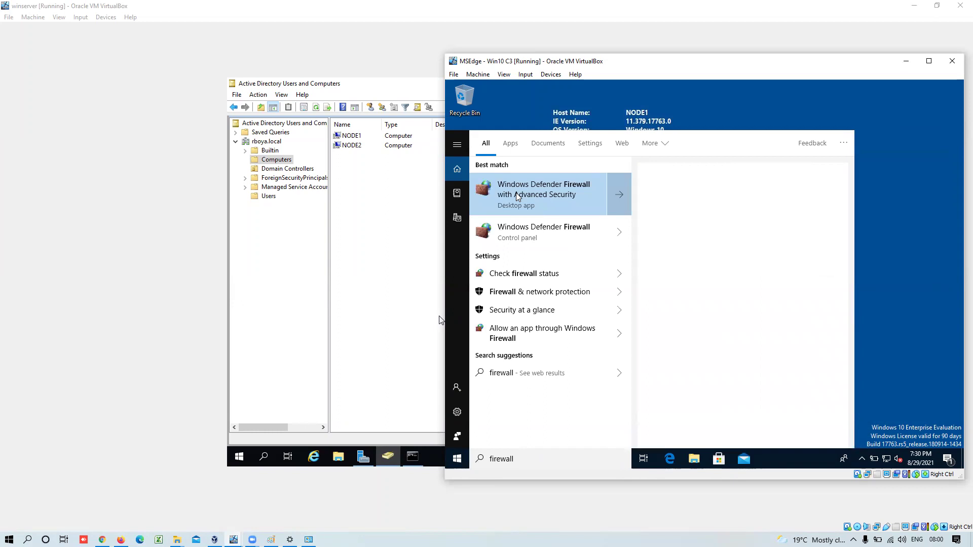
{"action": "right_click", "coordinate": [517, 196]}
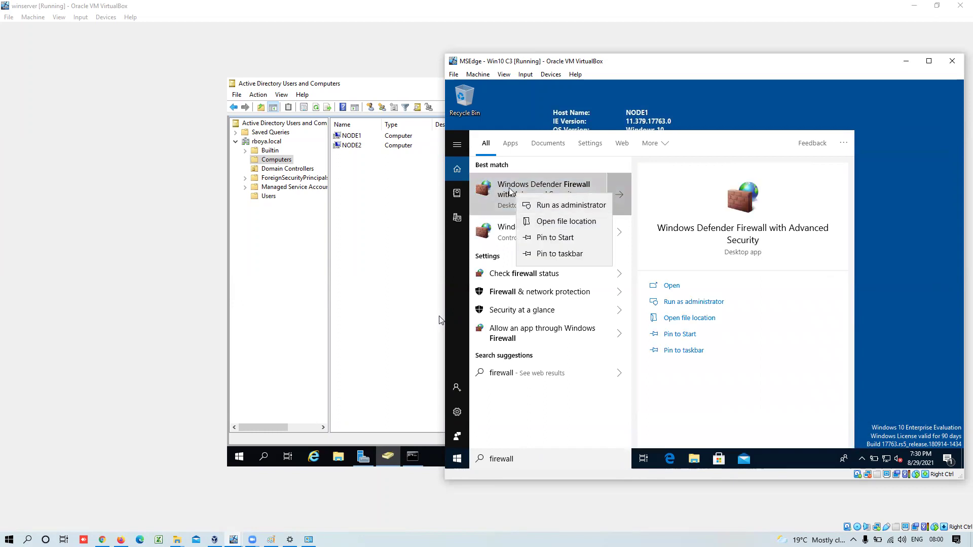
{"action": "key", "text": "Escape"}
{"action": "left_click", "coordinate": [535, 202]}
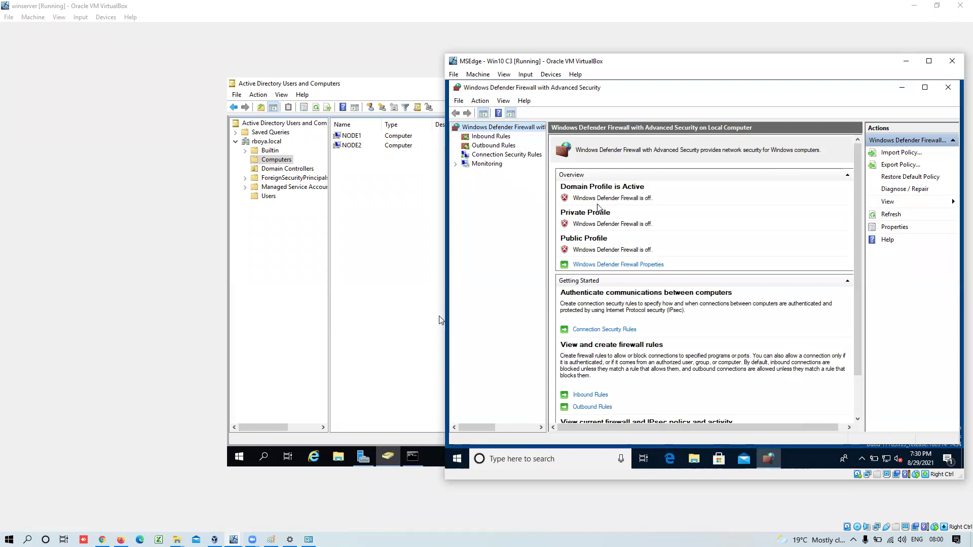
- Confirm in Windows Defender Firewall's on/off settings that every network's firewall is off
{"action": "left_click", "coordinate": [948, 88]}
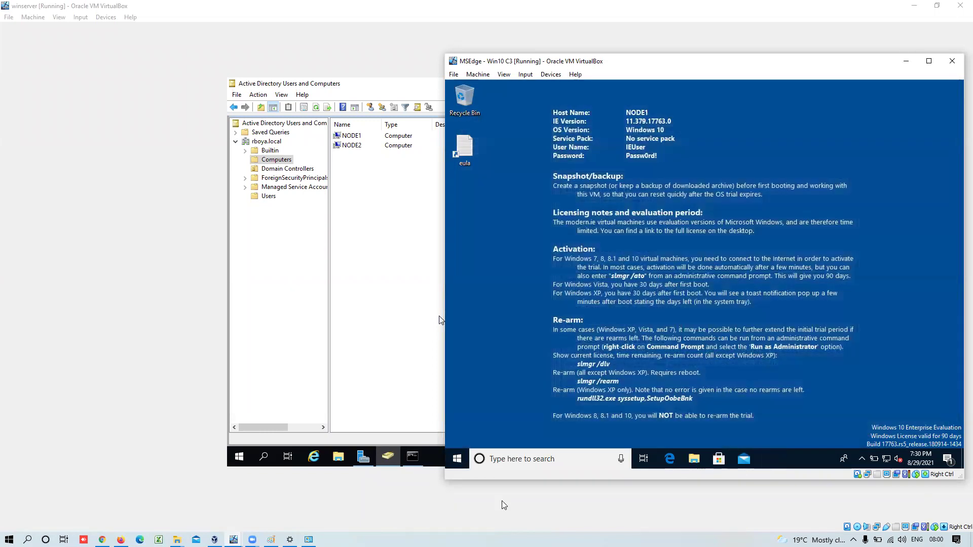
{"action": "left_click", "coordinate": [504, 459]}
{"action": "type", "text": "fire"}
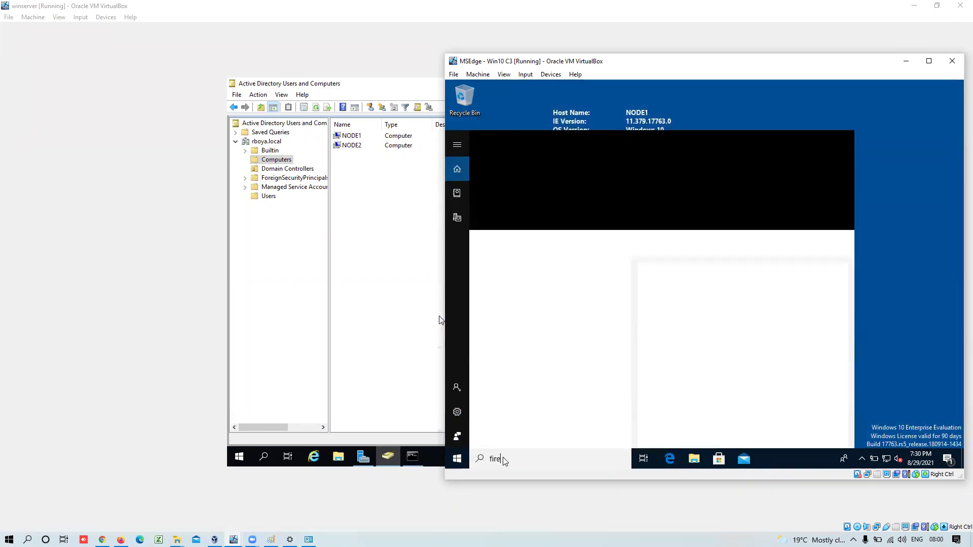
{"action": "type", "text": "wall"}
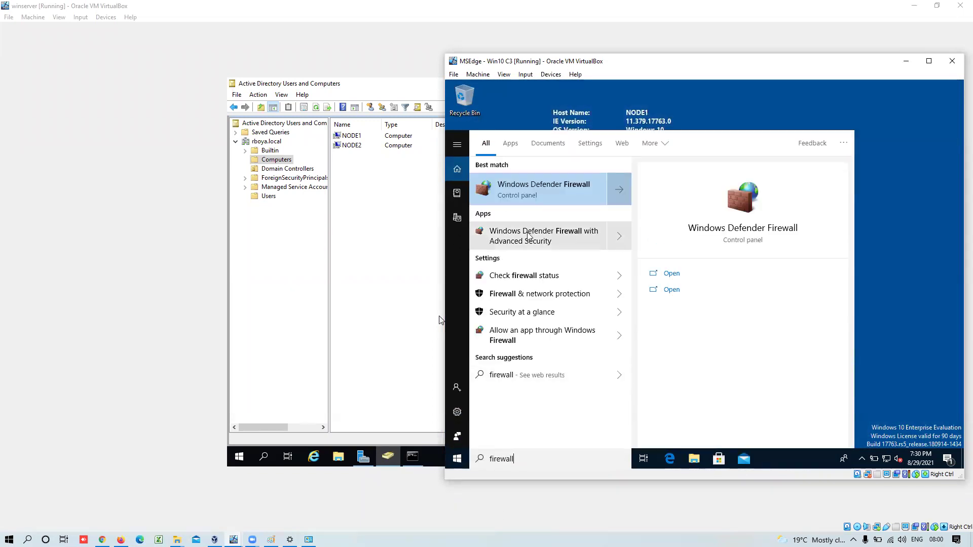
{"action": "left_click", "coordinate": [540, 203]}
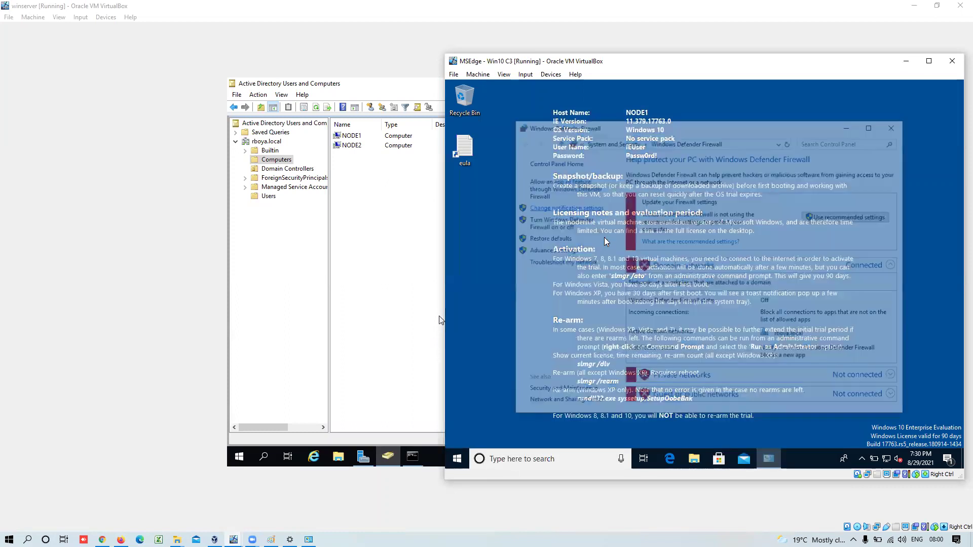
{"action": "left_click", "coordinate": [544, 225]}
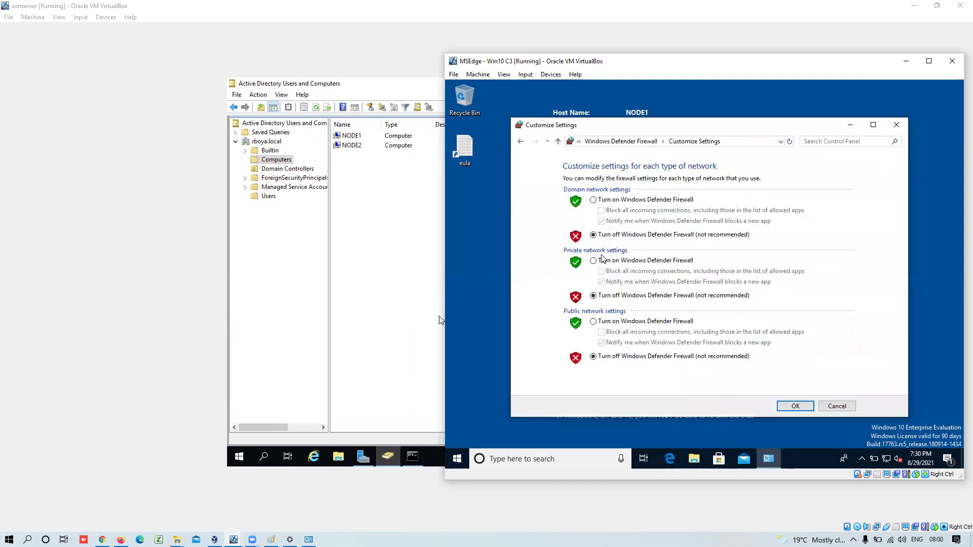
{"action": "left_click", "coordinate": [807, 409]}
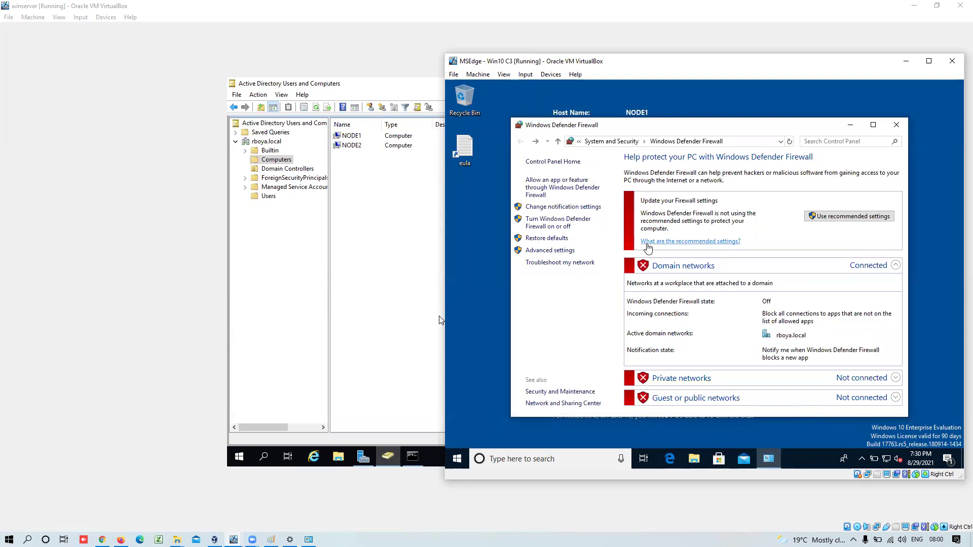
{"action": "left_click", "coordinate": [894, 127]}
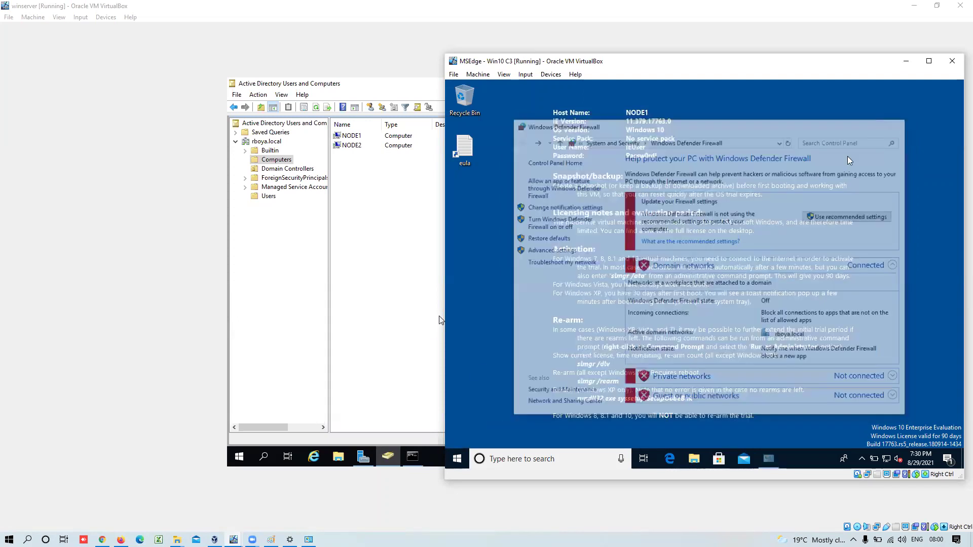
- Go from Network & Internet settings to Ethernet and the network adapters list, selecting Ethernet
{"action": "left_click", "coordinate": [456, 459]}
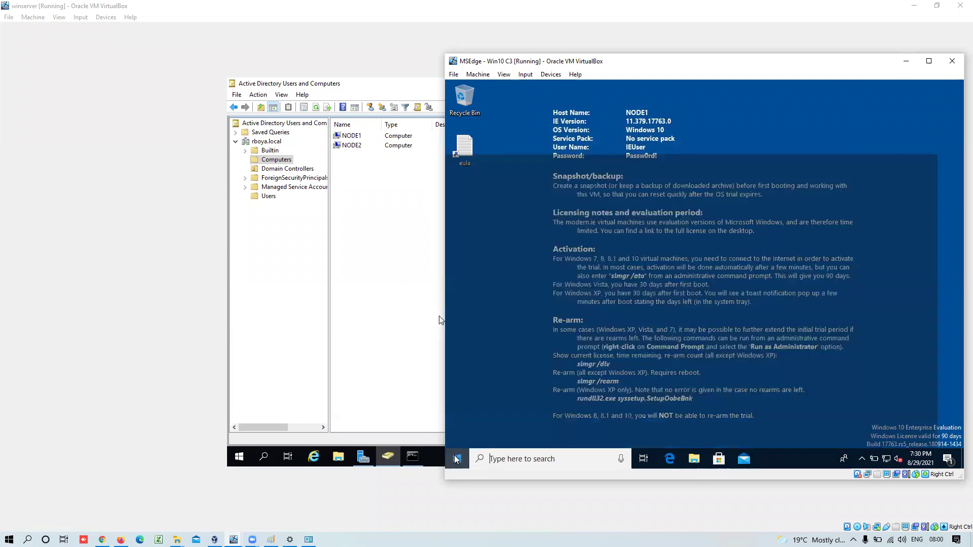
{"action": "right_click", "coordinate": [874, 459]}
{"action": "left_click", "coordinate": [875, 446]}
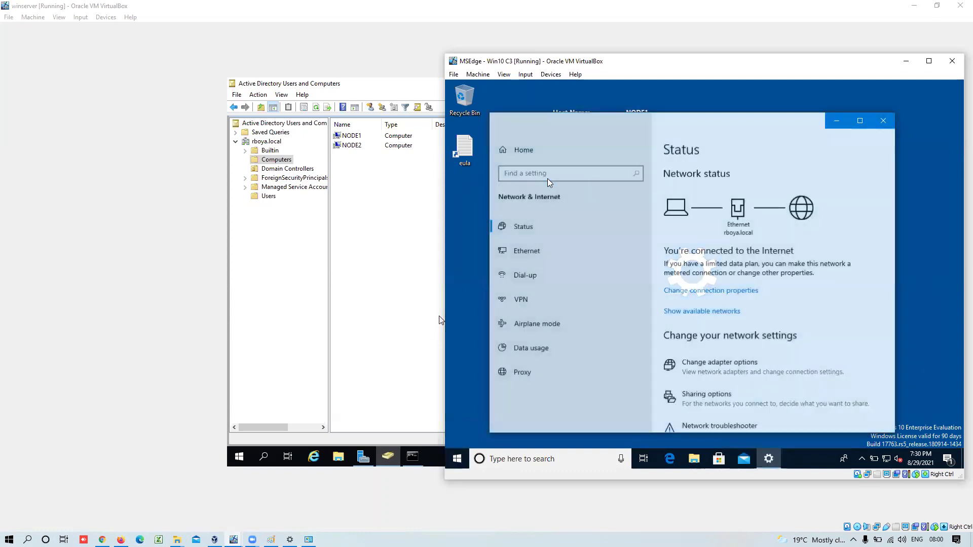
{"action": "left_click", "coordinate": [527, 254]}
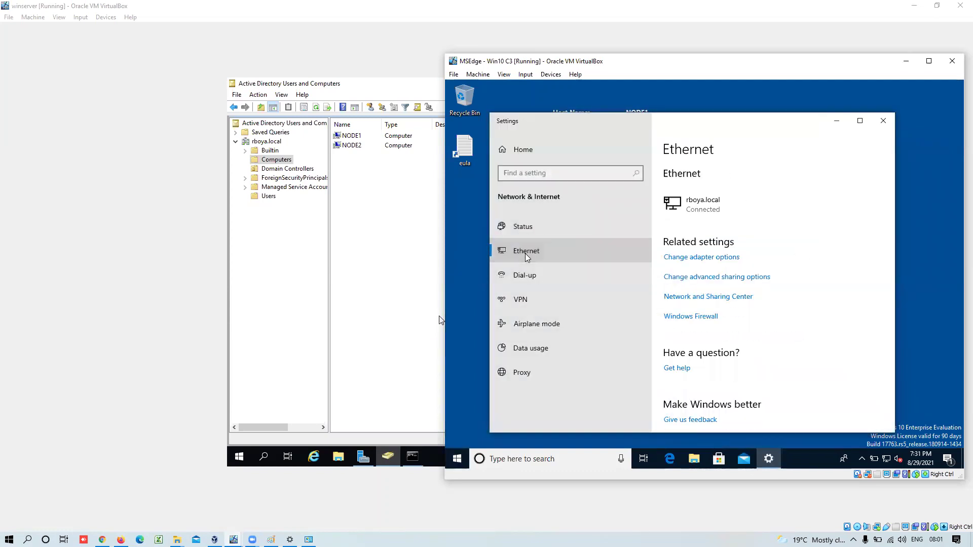
{"action": "left_click", "coordinate": [698, 260]}
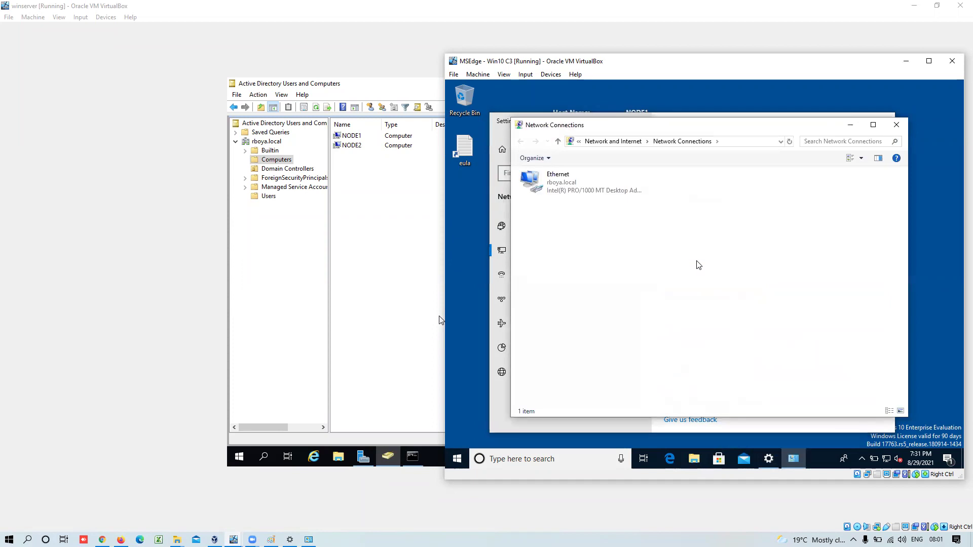
{"action": "left_click", "coordinate": [602, 196]}
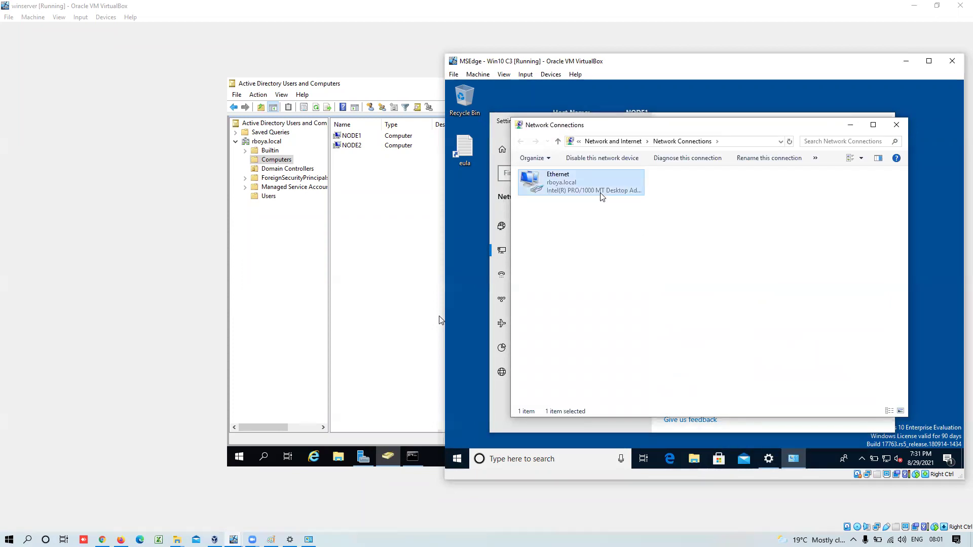
- Check the Ethernet adapter's IPv4 preferred DNS is 192.168.1.101, then close without changes
{"action": "right_click", "coordinate": [601, 195]}
{"action": "left_click", "coordinate": [629, 289]}
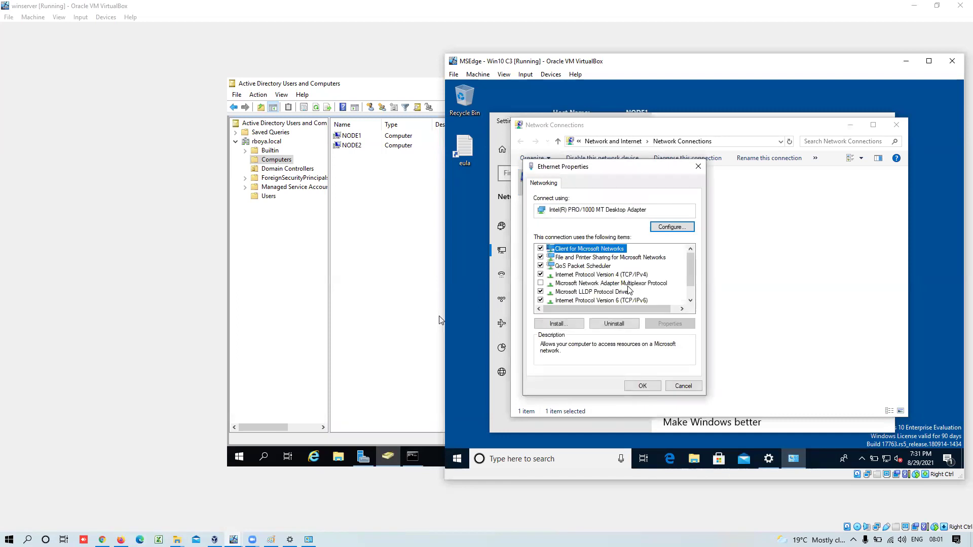
{"action": "left_click", "coordinate": [692, 296]}
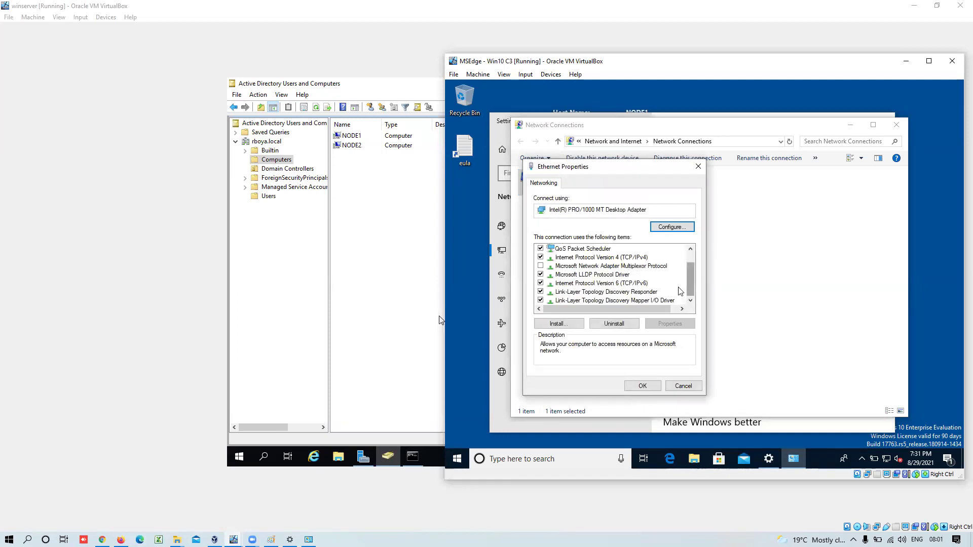
{"action": "left_click", "coordinate": [637, 261]}
{"action": "double_click", "coordinate": [637, 260]}
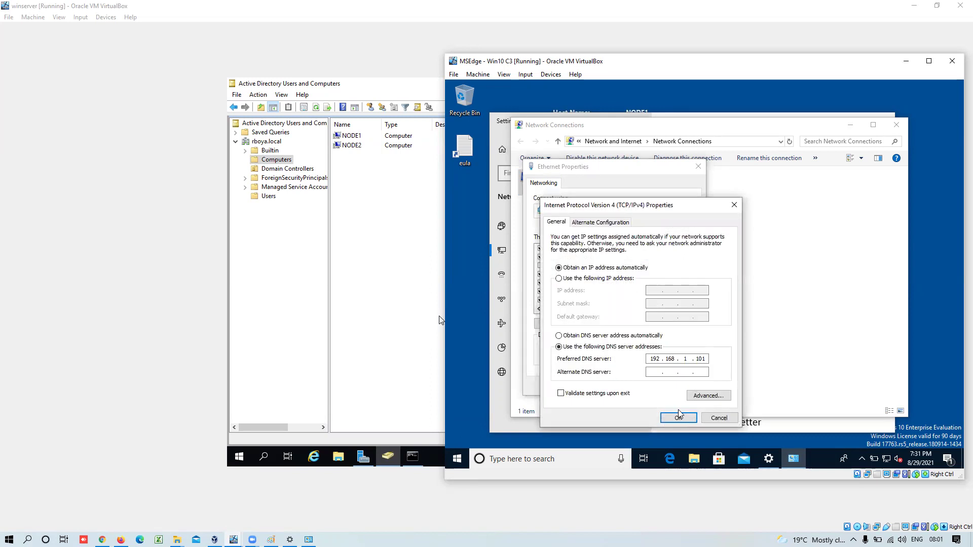
{"action": "left_click", "coordinate": [684, 386]}
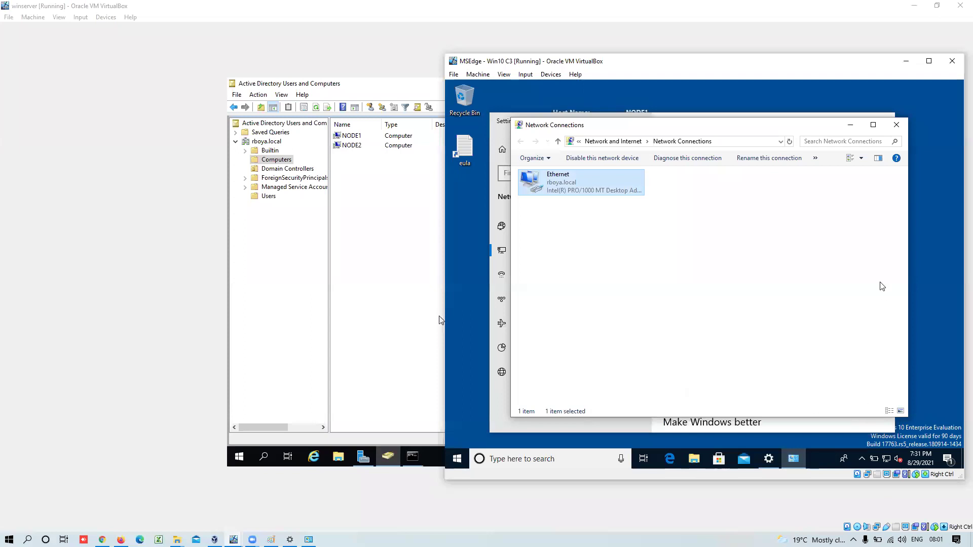
{"action": "left_click", "coordinate": [896, 125]}
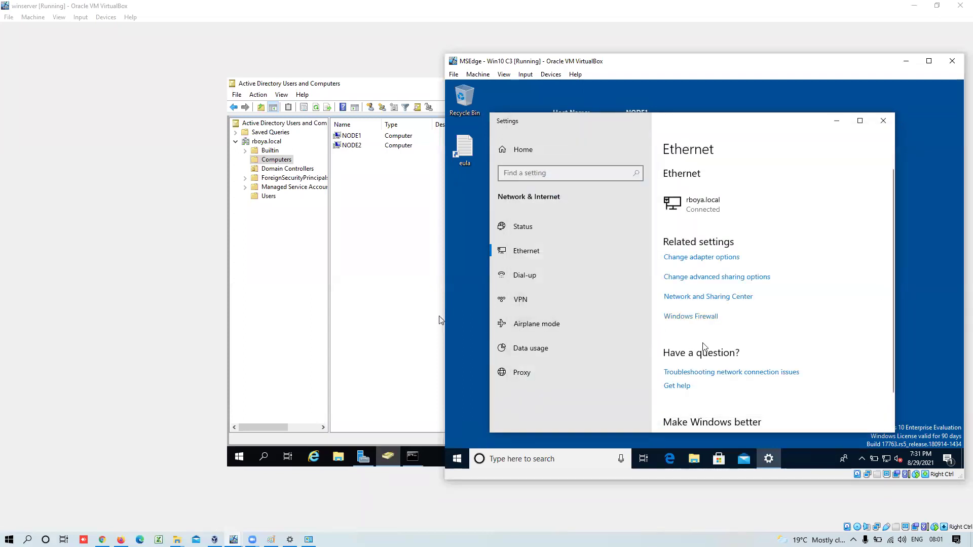
- Close the network settings and dismiss the taskbar network and File Explorer menus
{"action": "left_click", "coordinate": [884, 122]}
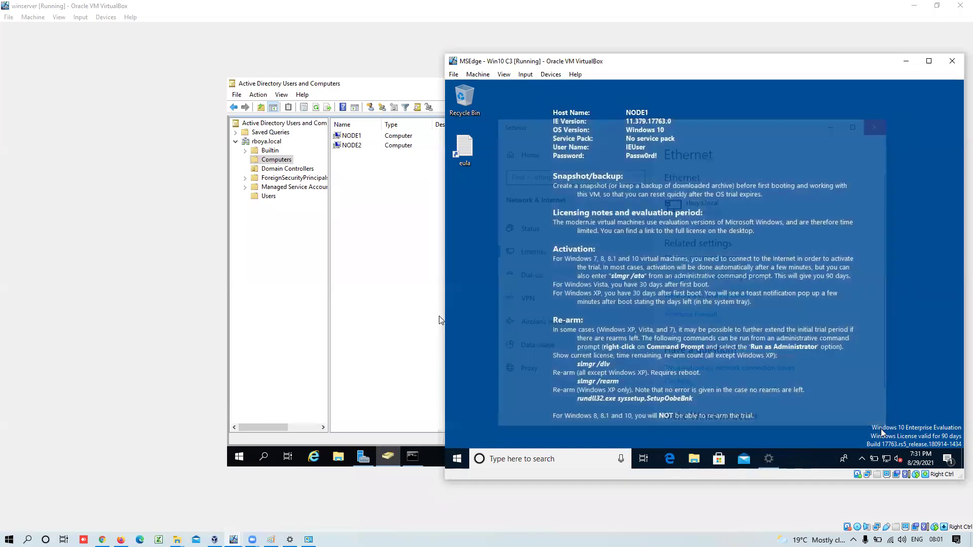
{"action": "right_click", "coordinate": [887, 459]}
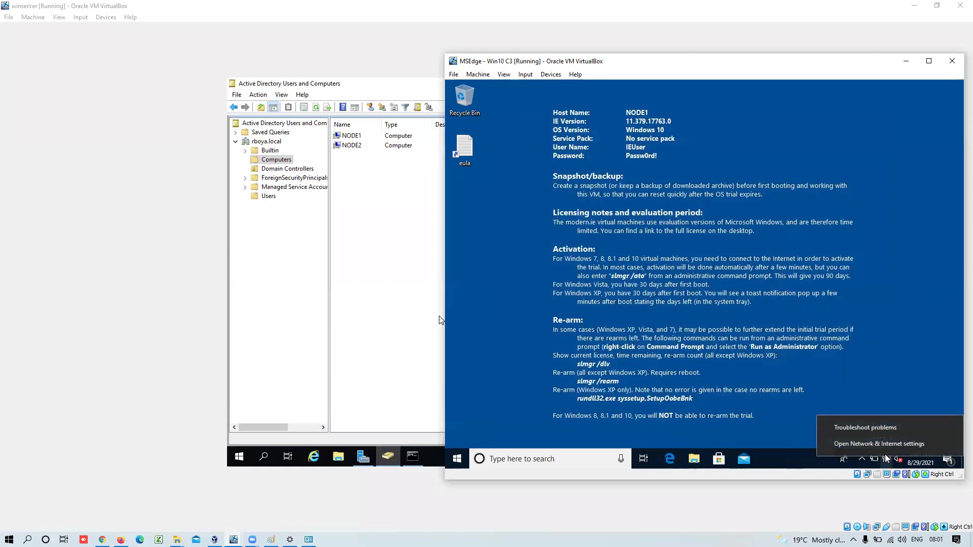
{"action": "left_click", "coordinate": [718, 401]}
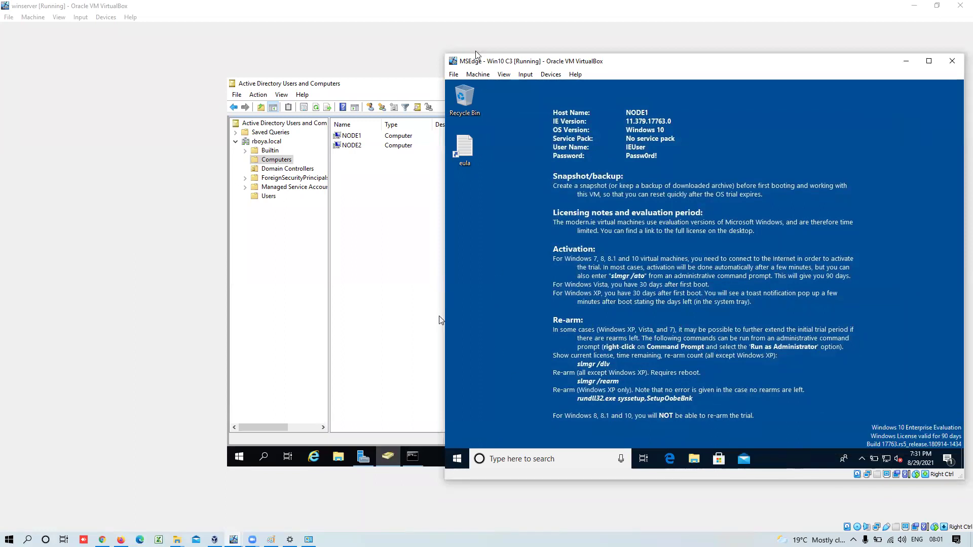
{"action": "right_click", "coordinate": [693, 461]}
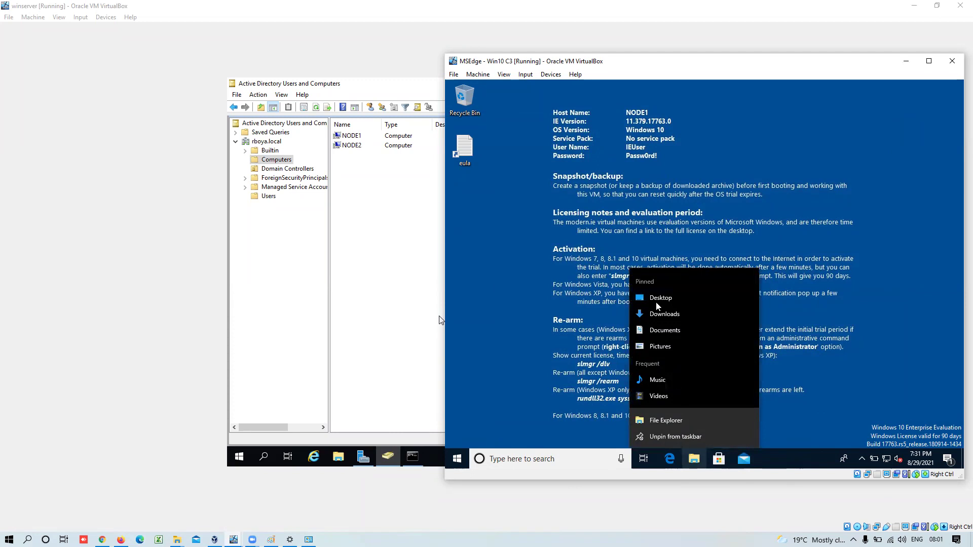
{"action": "left_click", "coordinate": [596, 357]}
- Open This PC's system properties and check the Computer Name tab shows NODE1.rboya.local
{"action": "left_click", "coordinate": [692, 460]}
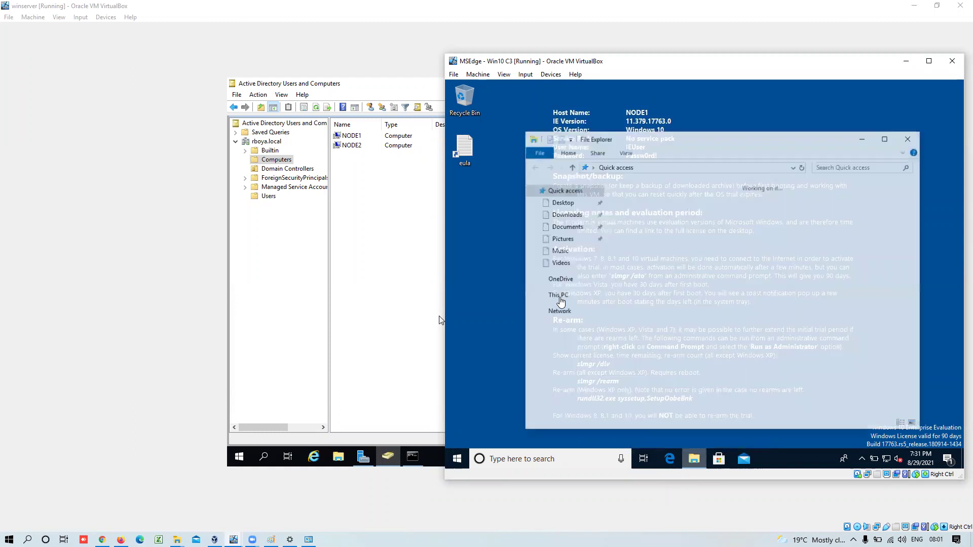
{"action": "left_click", "coordinate": [558, 295]}
{"action": "right_click", "coordinate": [560, 297]}
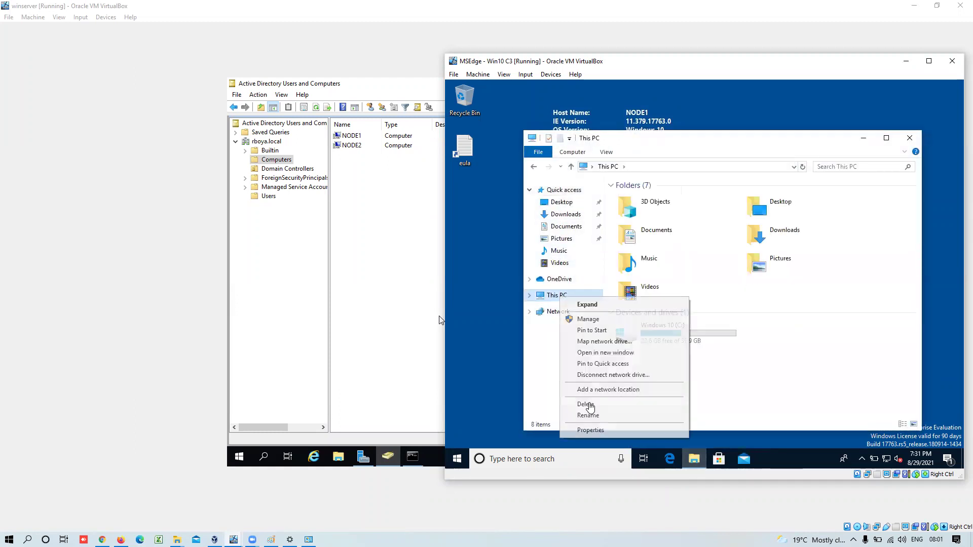
{"action": "left_click", "coordinate": [590, 431]}
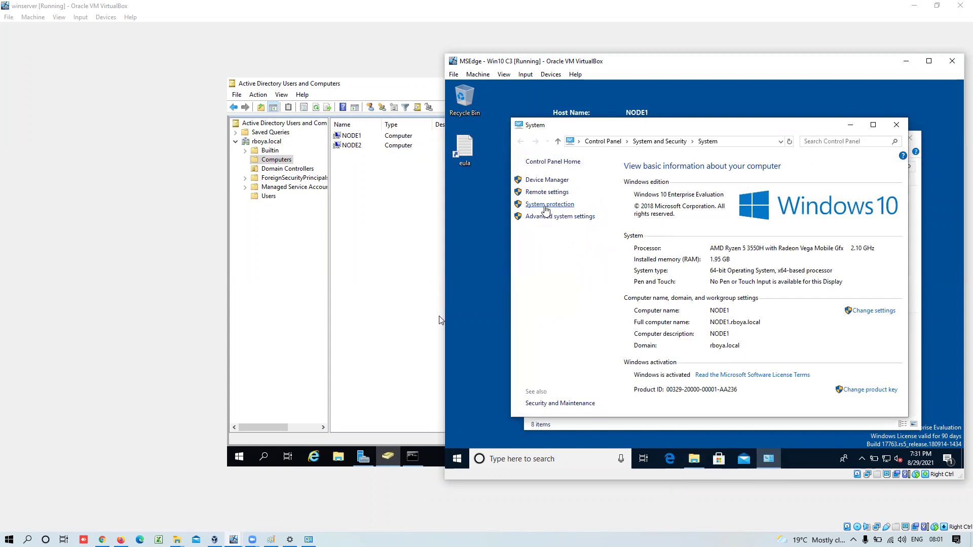
{"action": "left_click", "coordinate": [545, 205]}
{"action": "left_click", "coordinate": [510, 132]}
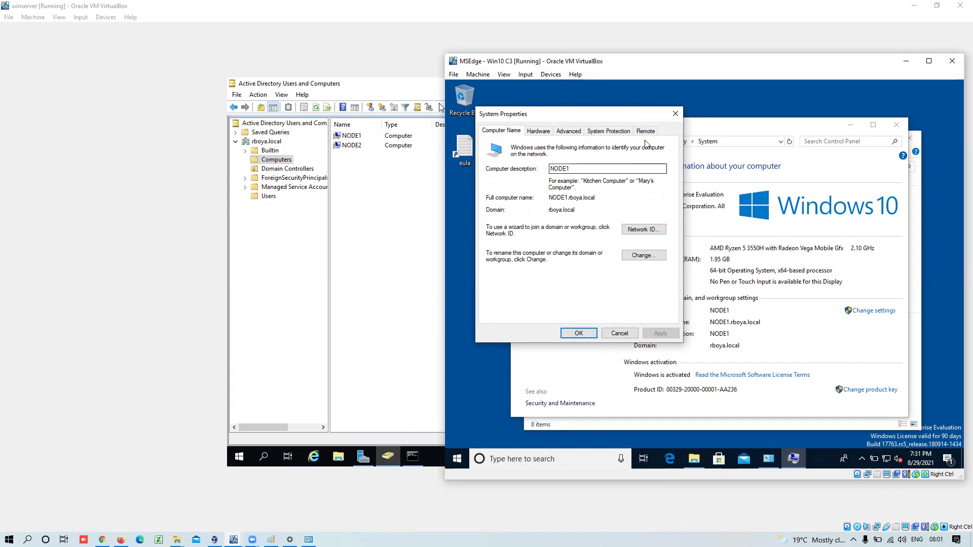
- Close System Properties, the System window and This PC, returning to the domain controller
{"action": "left_click", "coordinate": [675, 114]}
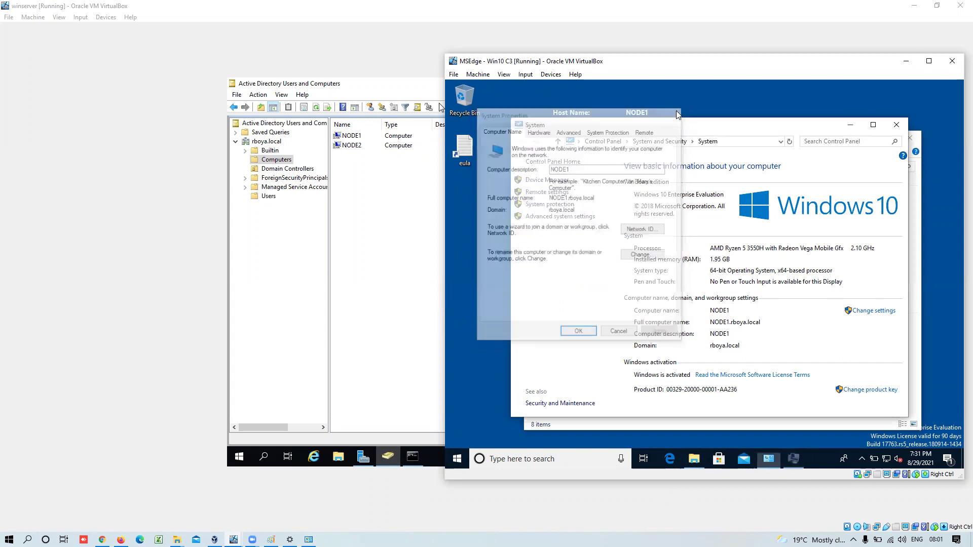
{"action": "left_click", "coordinate": [896, 125]}
{"action": "left_click", "coordinate": [910, 139]}
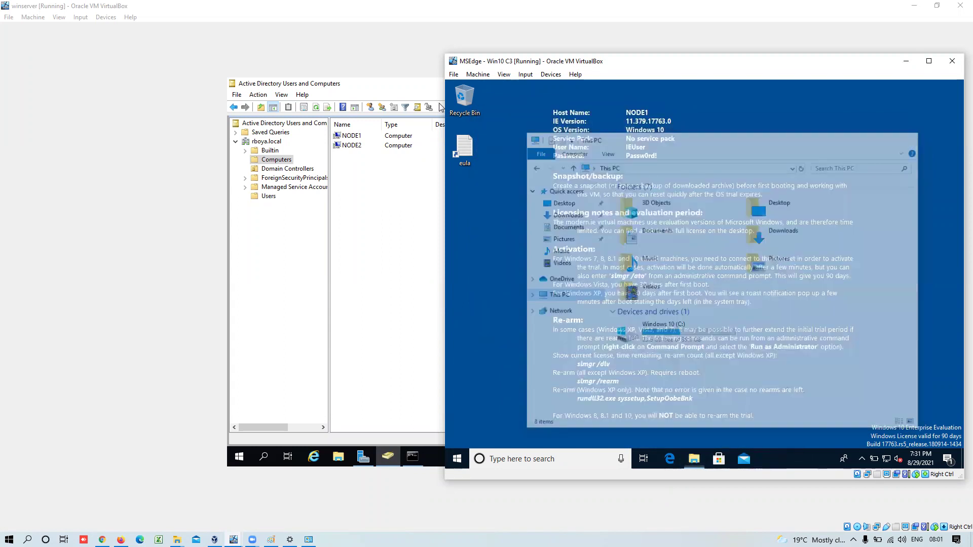
{"action": "left_click", "coordinate": [350, 135]}
- Try twice to manage NODE1 remotely, dismissing the security package error each time
{"action": "right_click", "coordinate": [346, 135]}
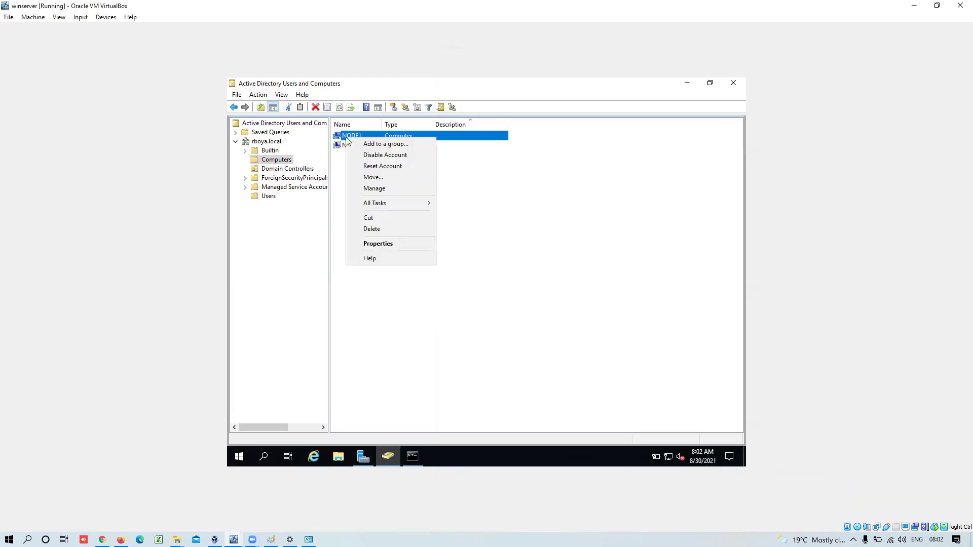
{"action": "left_click", "coordinate": [381, 189]}
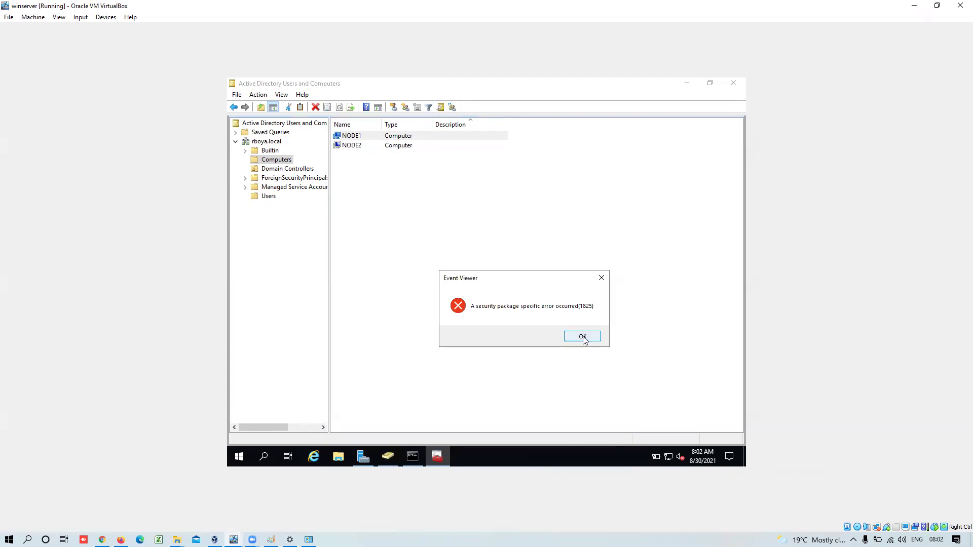
{"action": "left_click", "coordinate": [583, 337]}
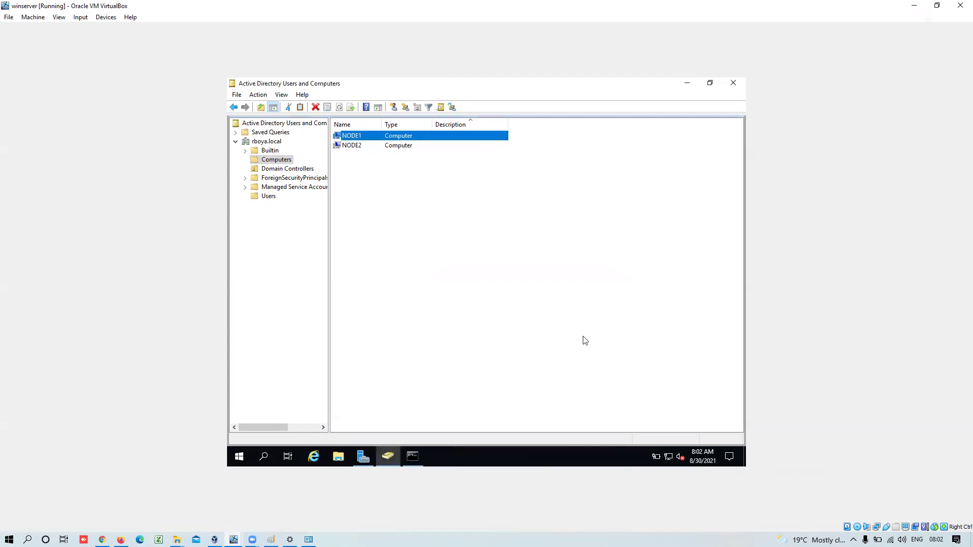
{"action": "right_click", "coordinate": [358, 139]}
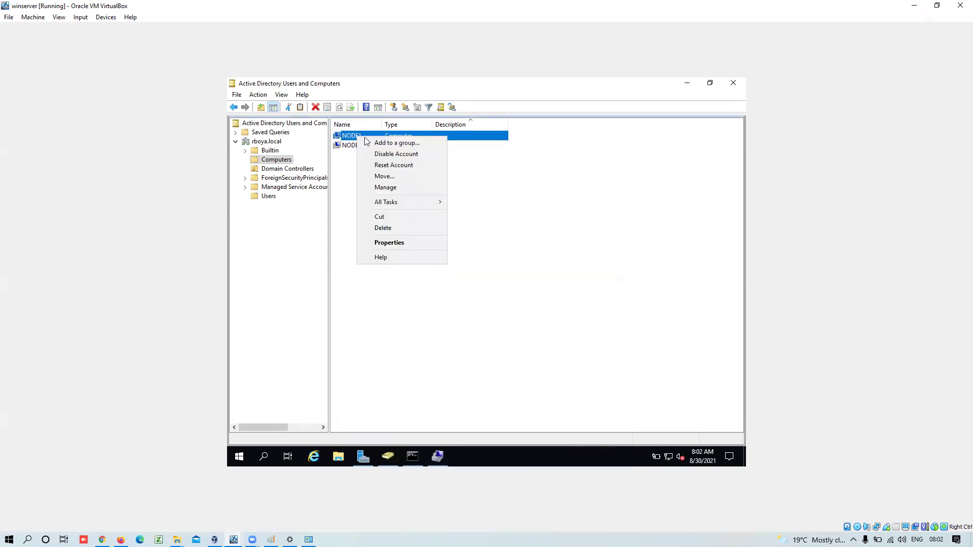
{"action": "left_click", "coordinate": [388, 191]}
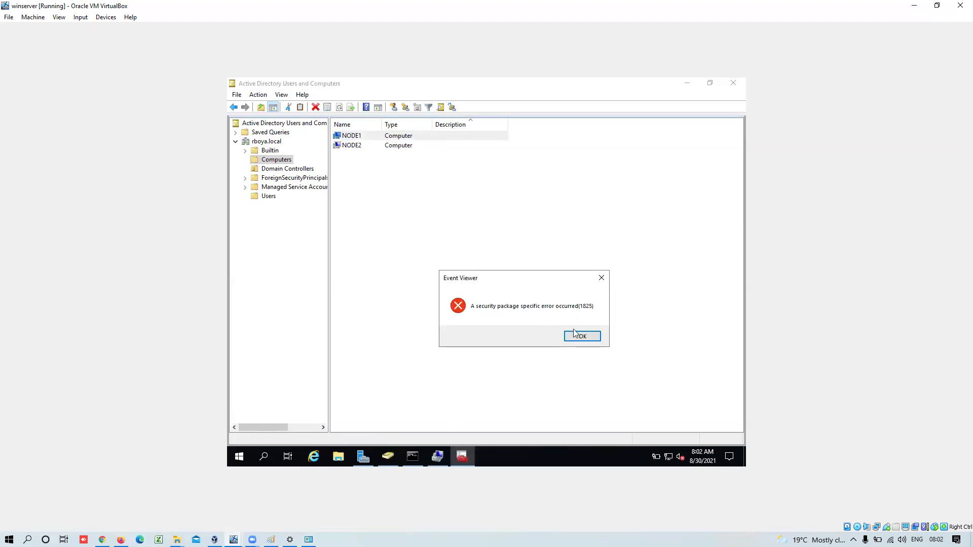
{"action": "left_click", "coordinate": [582, 336]}
- Bring up the Computer Management console and close it, twice
{"action": "left_click", "coordinate": [466, 462]}
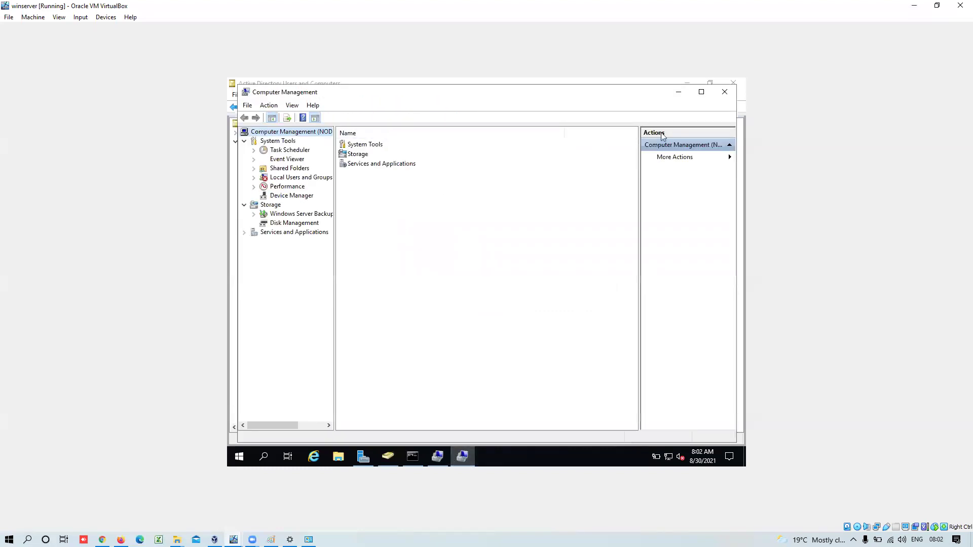
{"action": "left_click", "coordinate": [725, 92]}
{"action": "left_click", "coordinate": [437, 456]}
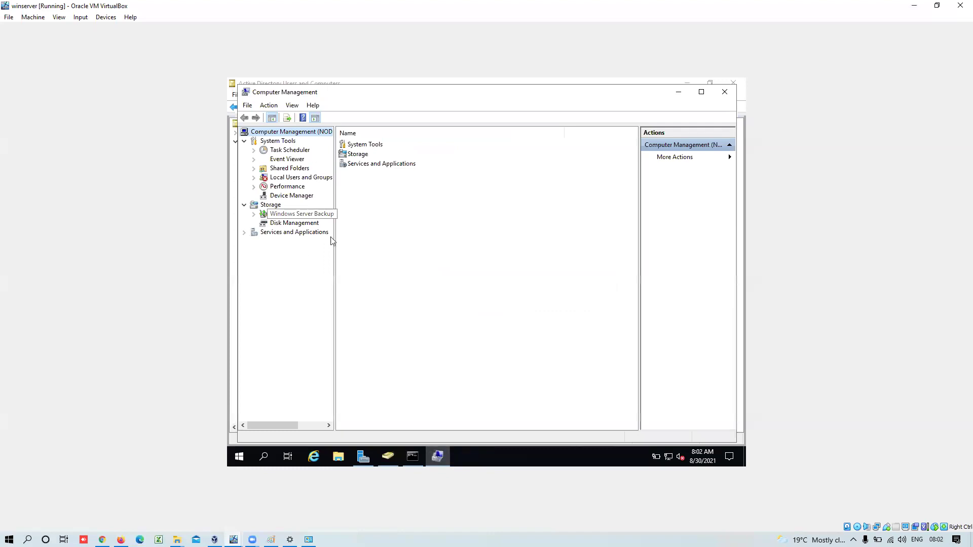
{"action": "left_click", "coordinate": [725, 92]}
- Relaunch management of NODE1 and view its Task Scheduler and Event Viewer, dismissing errors
{"action": "right_click", "coordinate": [353, 138]}
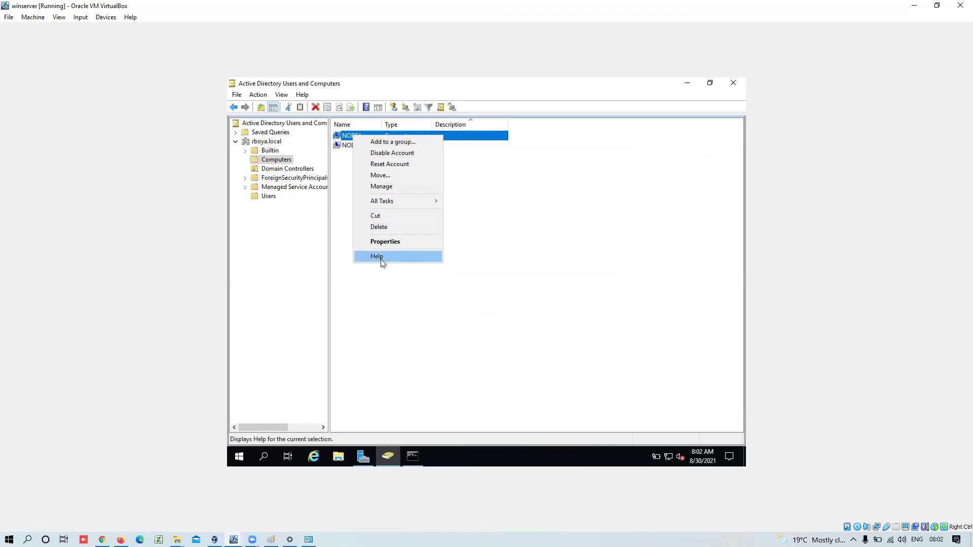
{"action": "left_click", "coordinate": [388, 192]}
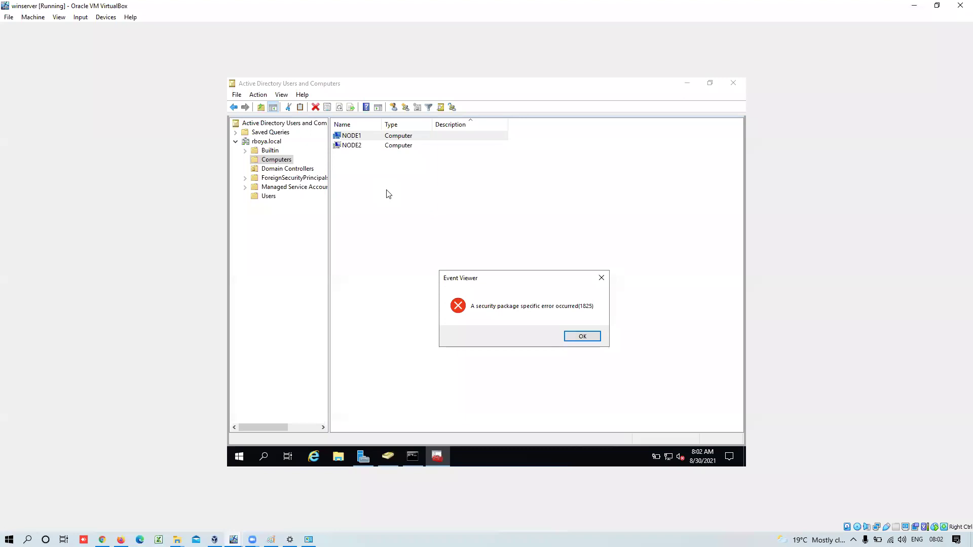
{"action": "left_click", "coordinate": [578, 336]}
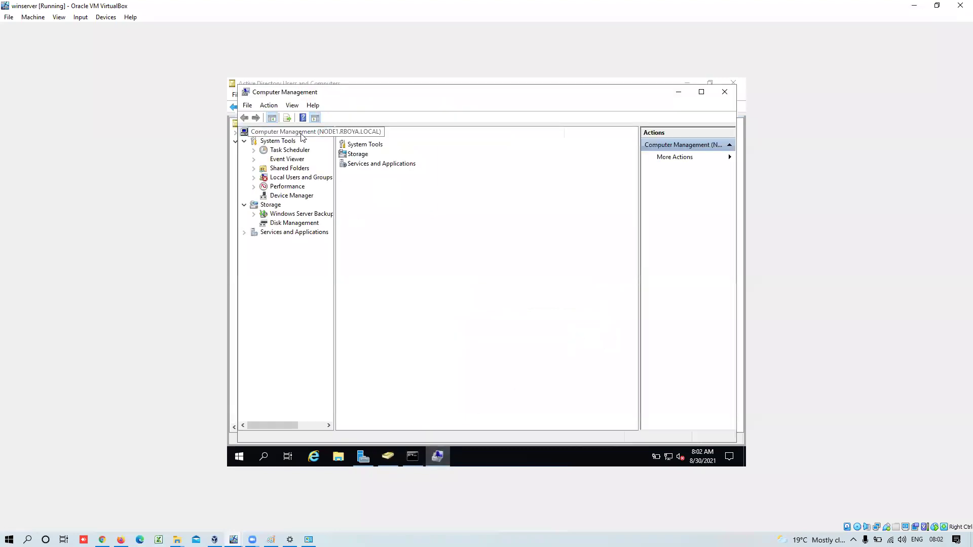
{"action": "left_click", "coordinate": [299, 151]}
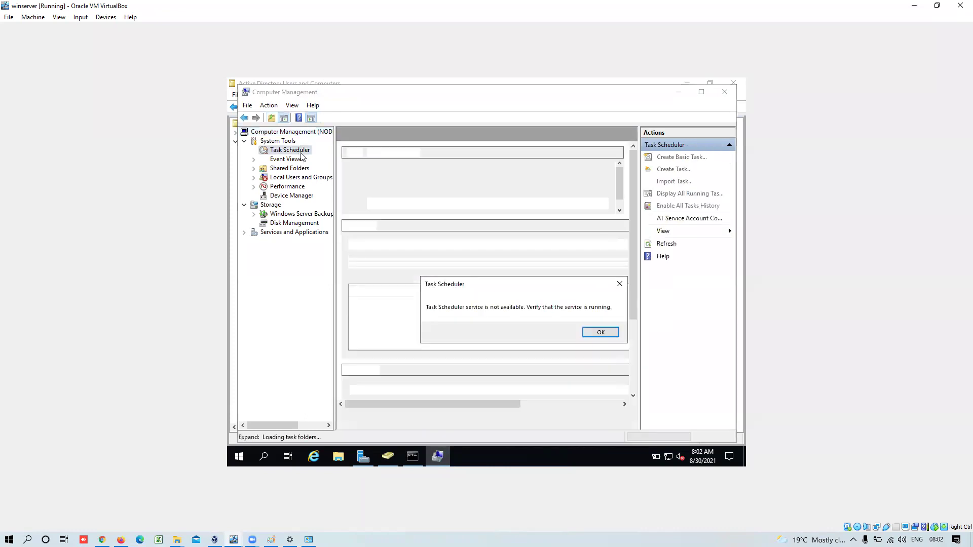
{"action": "left_click", "coordinate": [602, 334]}
{"action": "left_click", "coordinate": [285, 159]}
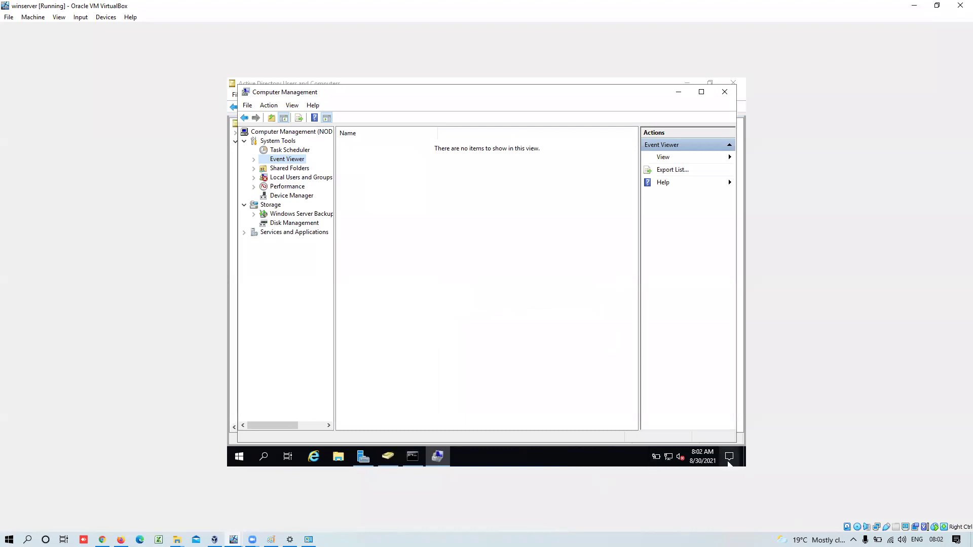
- Search 'fire' to open Windows Defender Firewall, turn it off for domain networks, and close it
{"action": "left_click", "coordinate": [239, 458]}
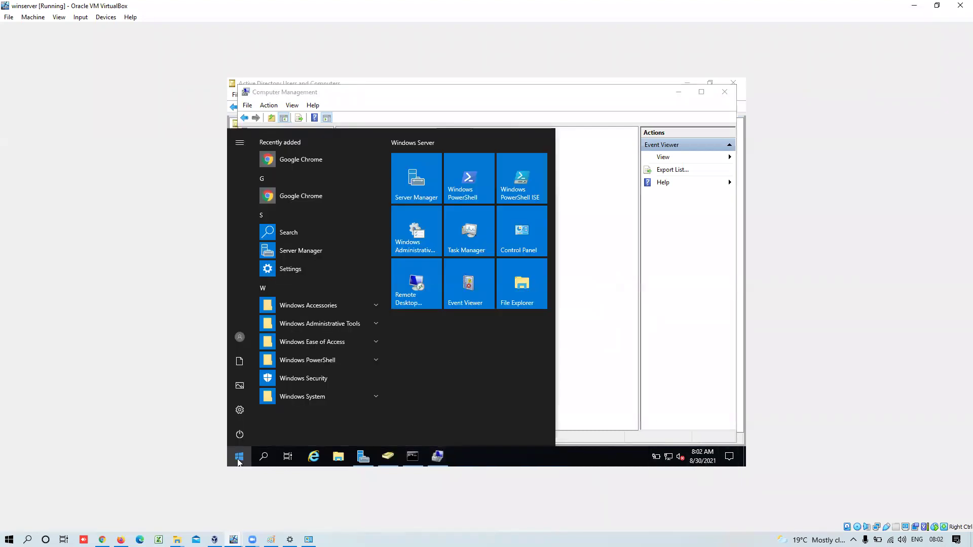
{"action": "type", "text": "fire"}
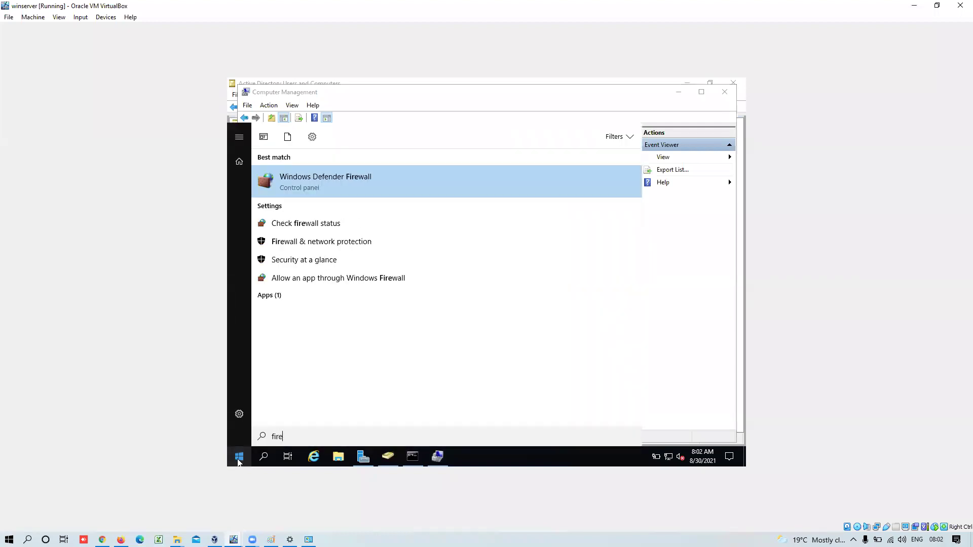
{"action": "left_click", "coordinate": [342, 181]}
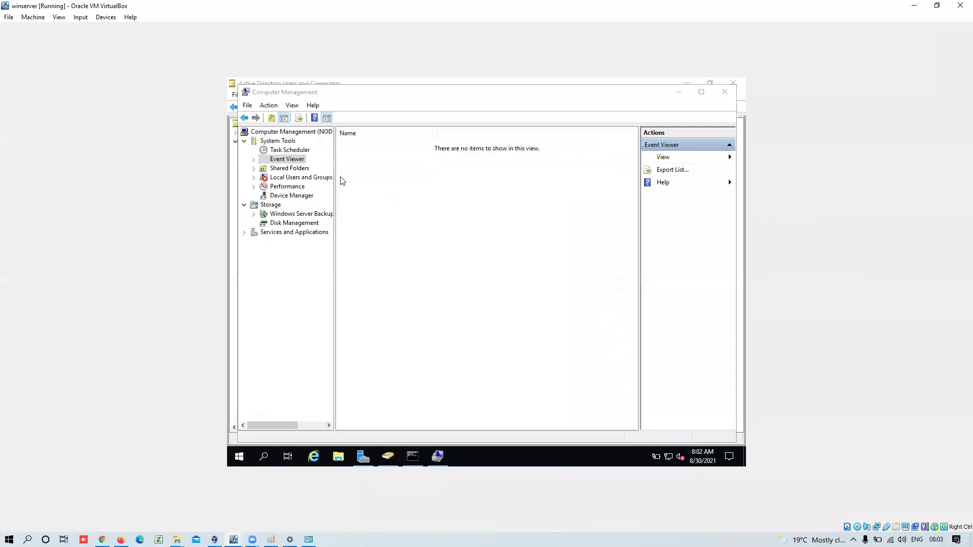
{"action": "left_click", "coordinate": [351, 226]}
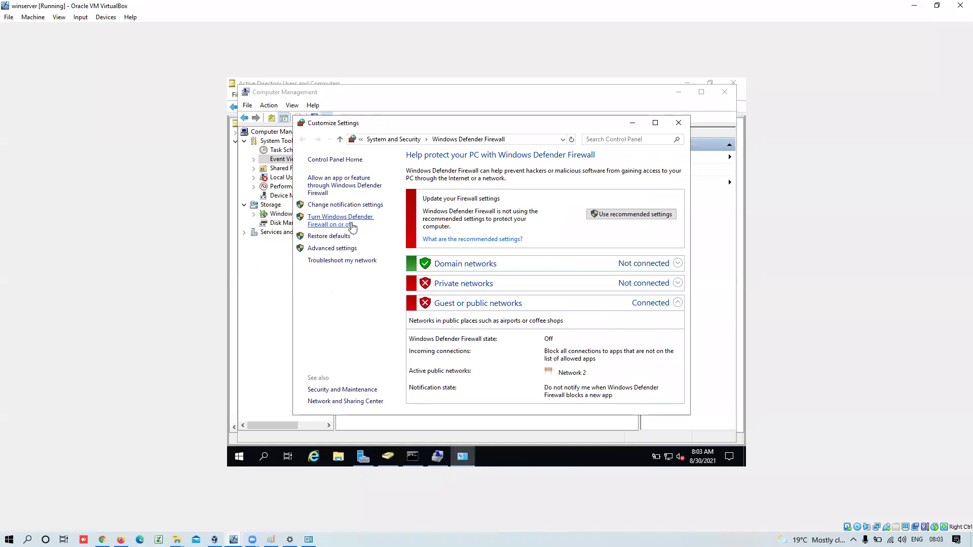
{"action": "left_click", "coordinate": [397, 234]}
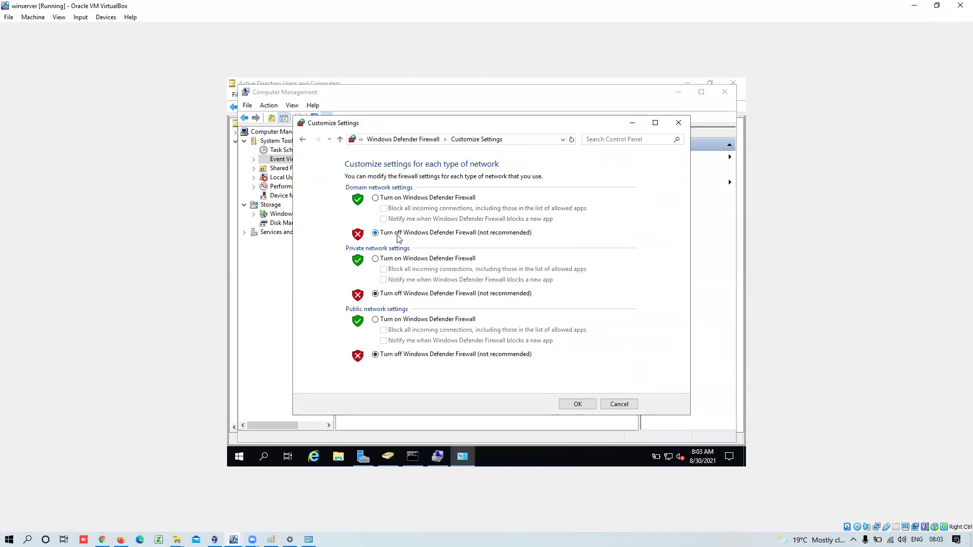
{"action": "left_click", "coordinate": [577, 404]}
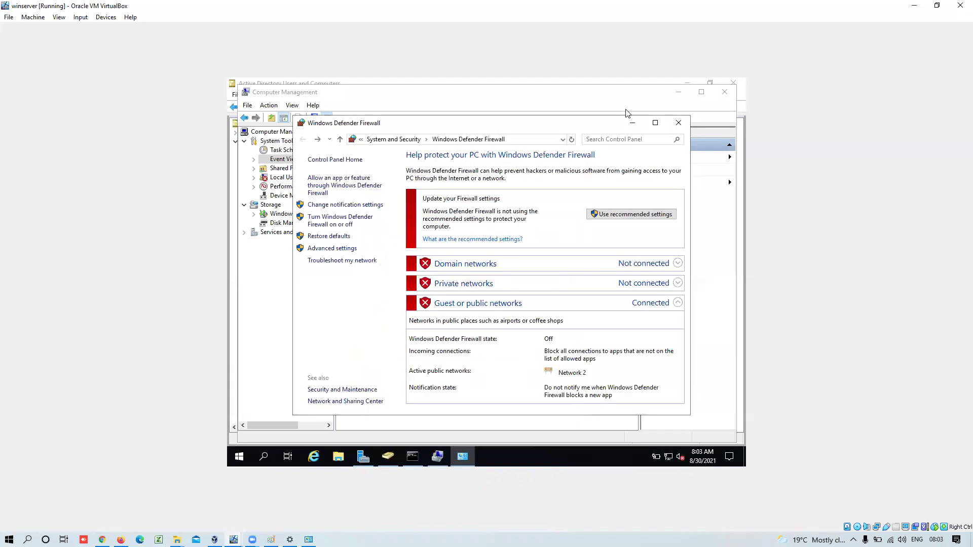
{"action": "left_click", "coordinate": [677, 124]}
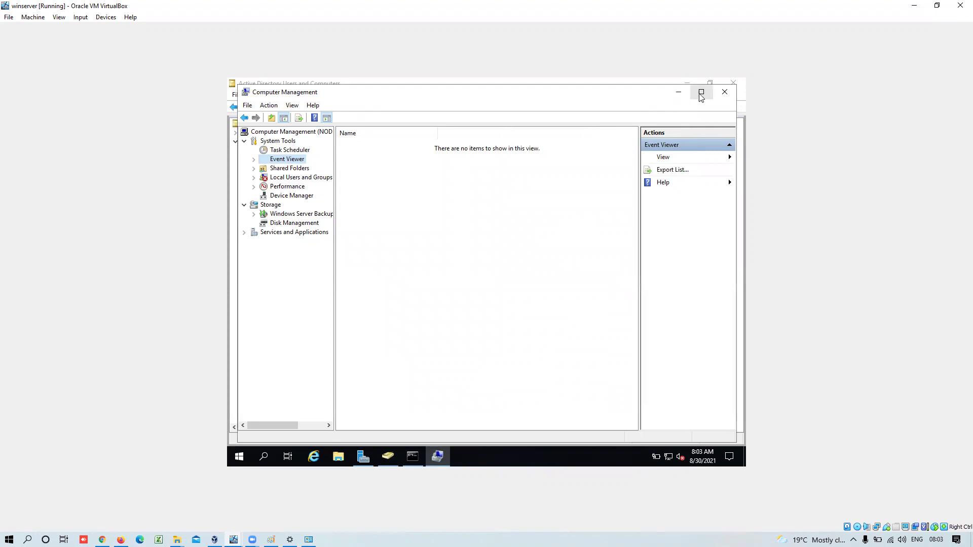
- Close Computer Management and reopen it for NODE1 via Manage, dismissing the security package error
{"action": "left_click", "coordinate": [725, 91]}
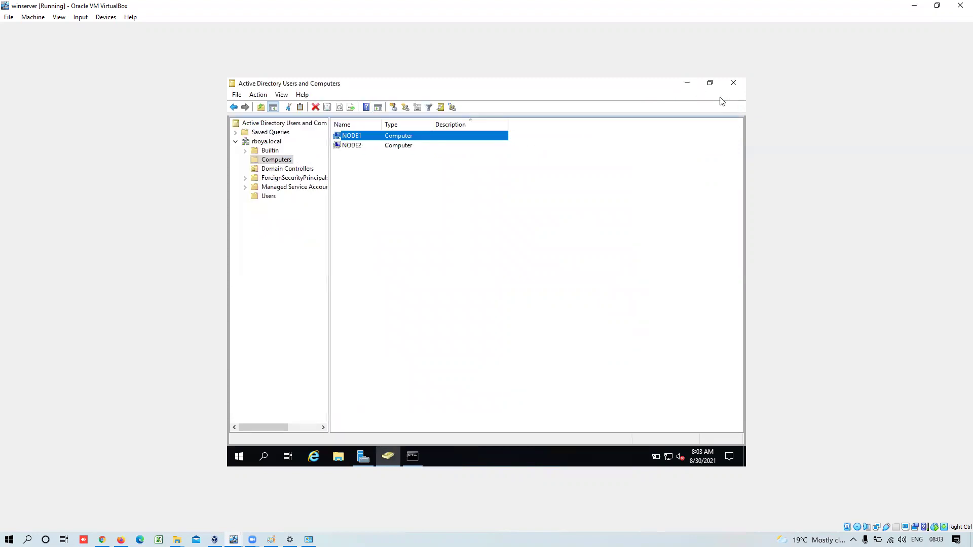
{"action": "right_click", "coordinate": [357, 137]}
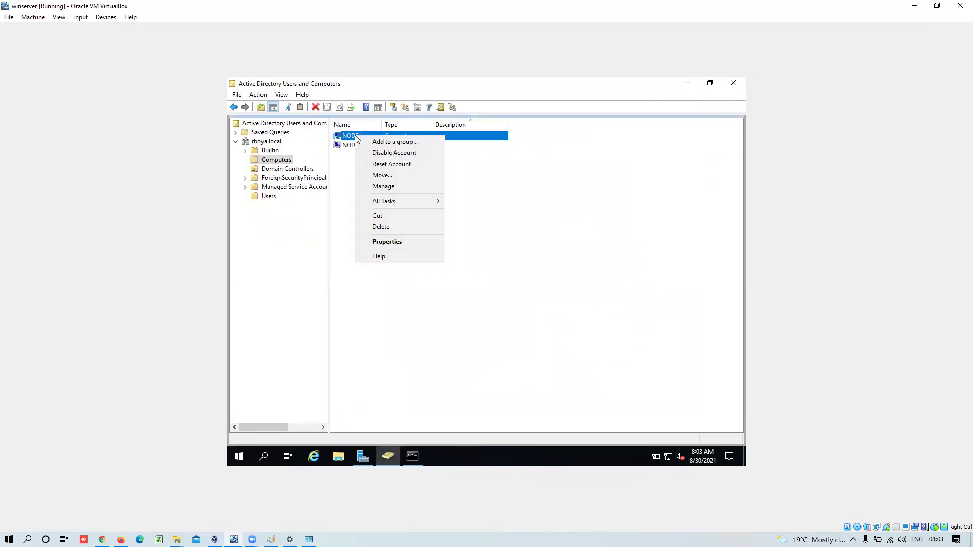
{"action": "left_click", "coordinate": [390, 189]}
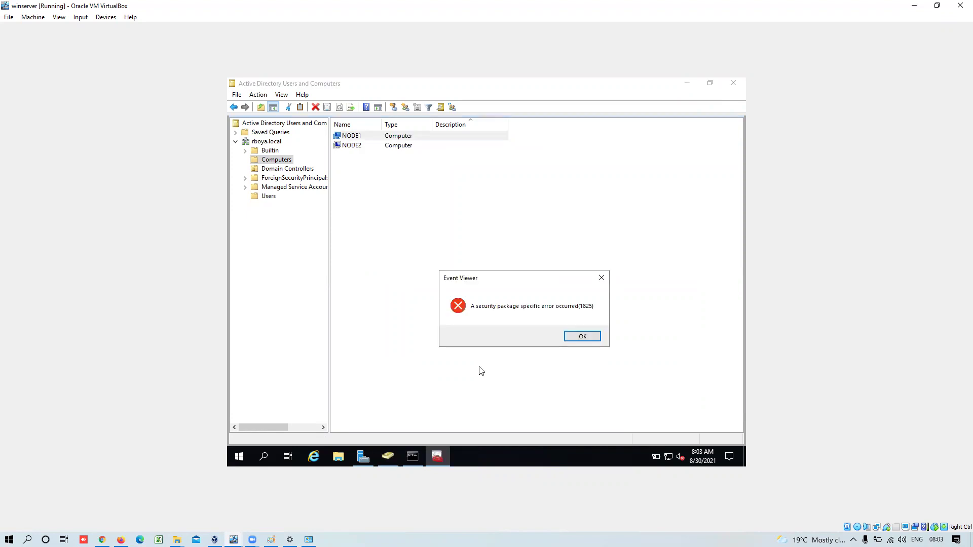
{"action": "left_click", "coordinate": [581, 337]}
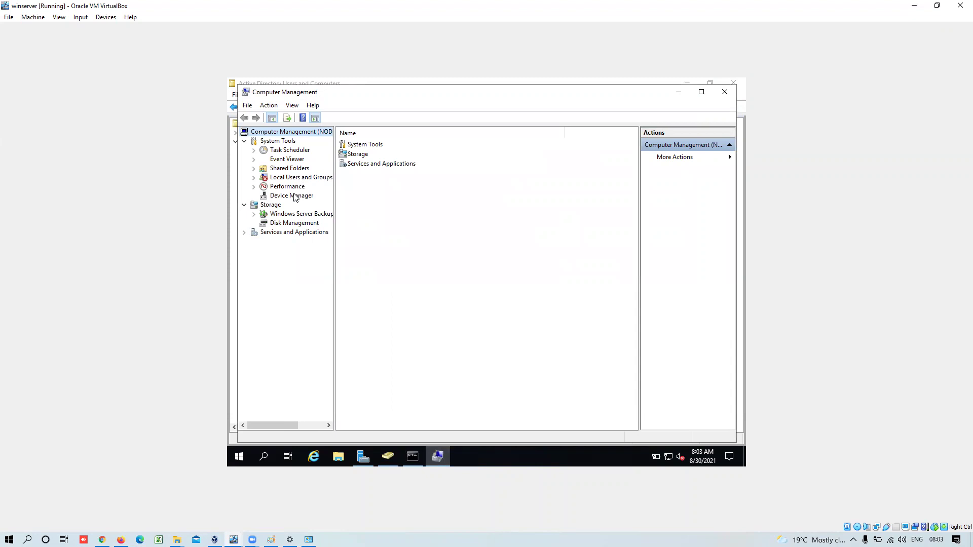
- Browse NODE1's Device Manager, Disk Management, Windows Server Backup and Local Users and Groups, dismissing access errors
{"action": "left_click", "coordinate": [296, 198]}
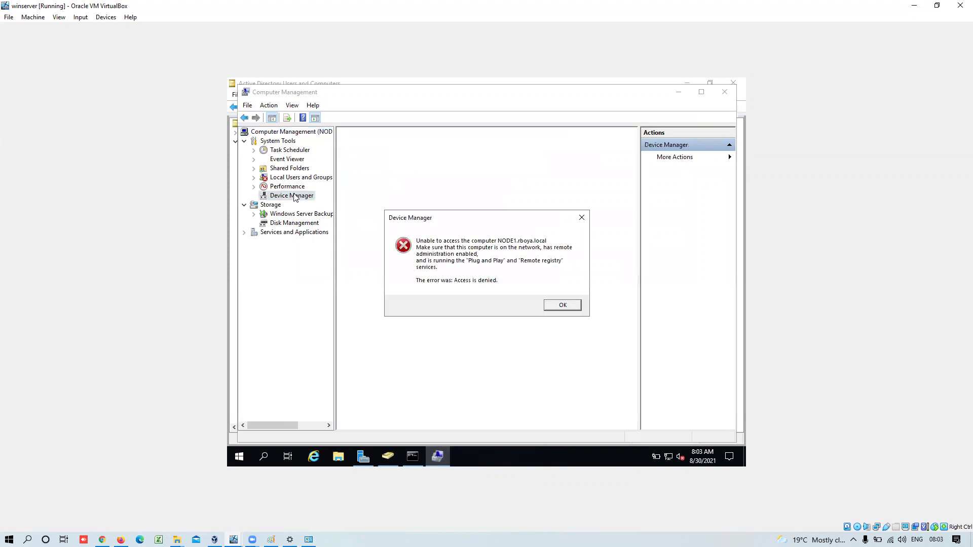
{"action": "left_click", "coordinate": [563, 305]}
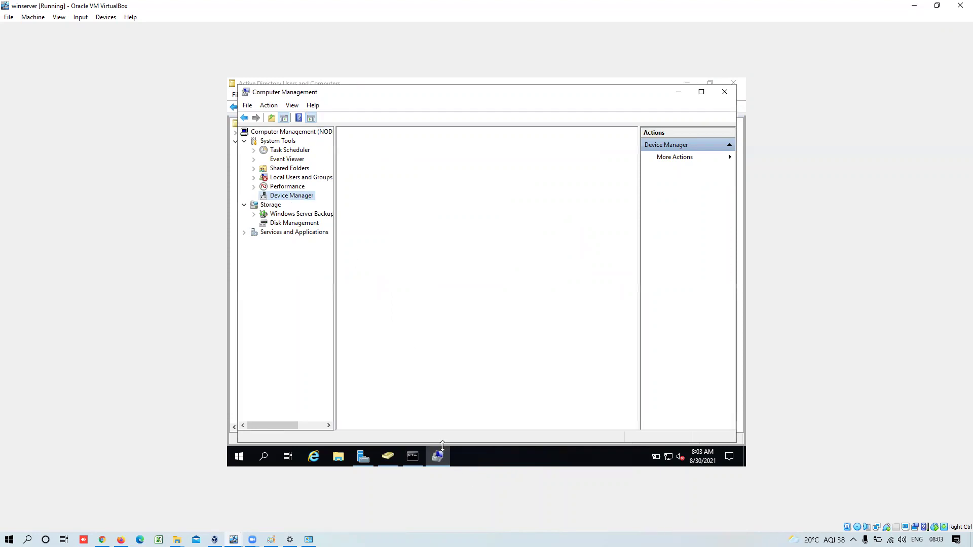
{"action": "left_click", "coordinate": [294, 223]}
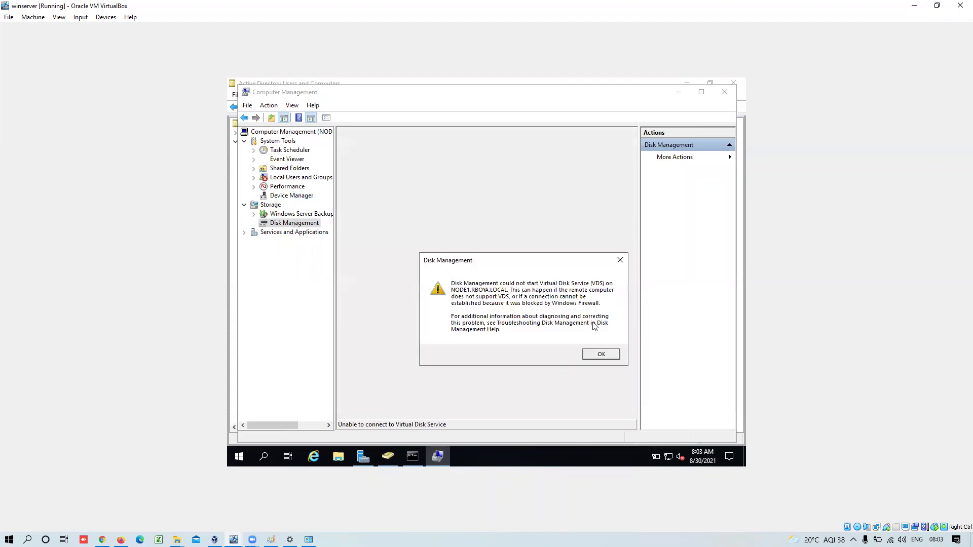
{"action": "left_click", "coordinate": [599, 353]}
{"action": "left_click", "coordinate": [306, 215]}
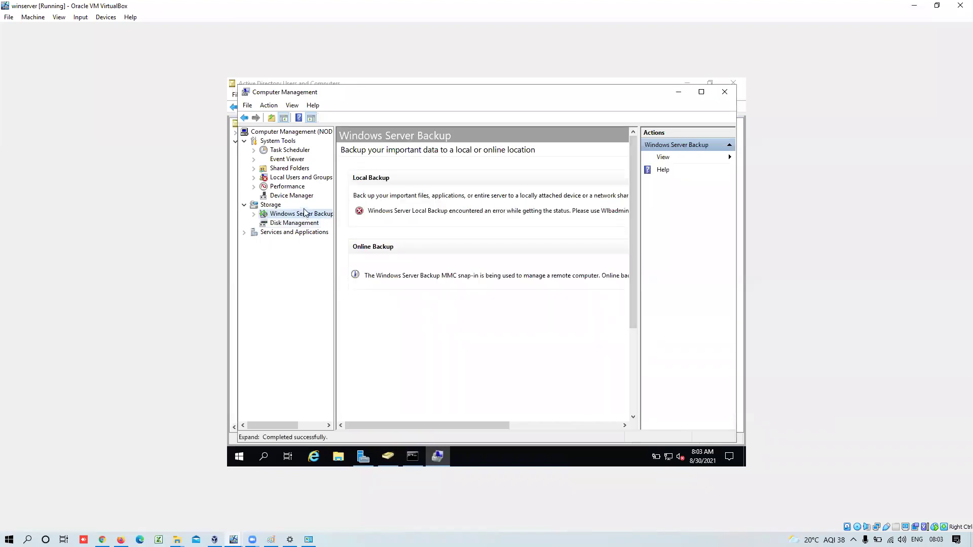
{"action": "left_click", "coordinate": [303, 196]}
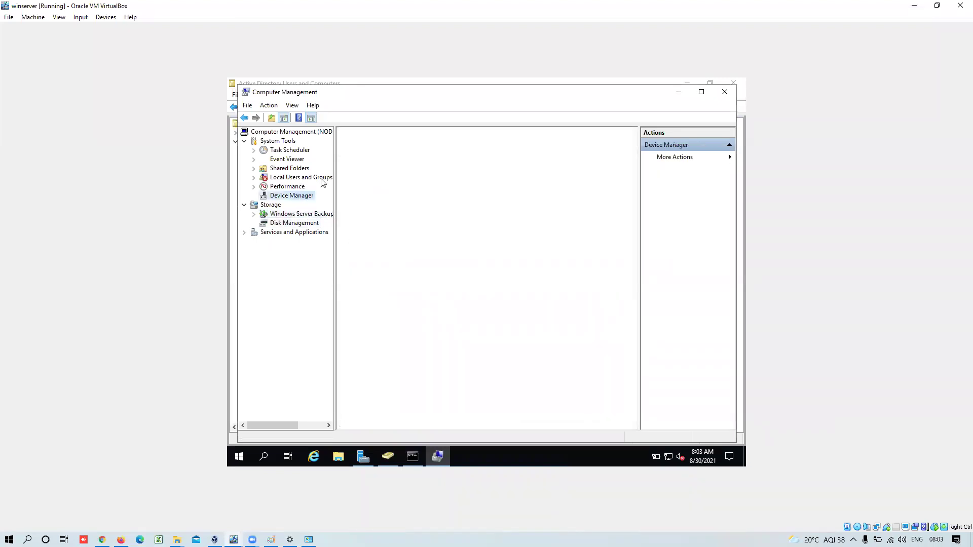
{"action": "left_click", "coordinate": [318, 178]}
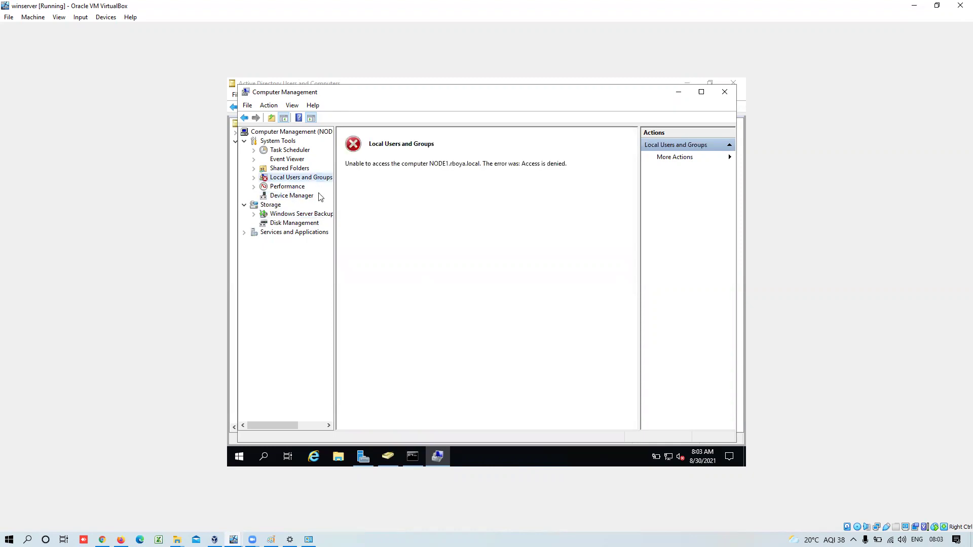
{"action": "left_click", "coordinate": [300, 200]}
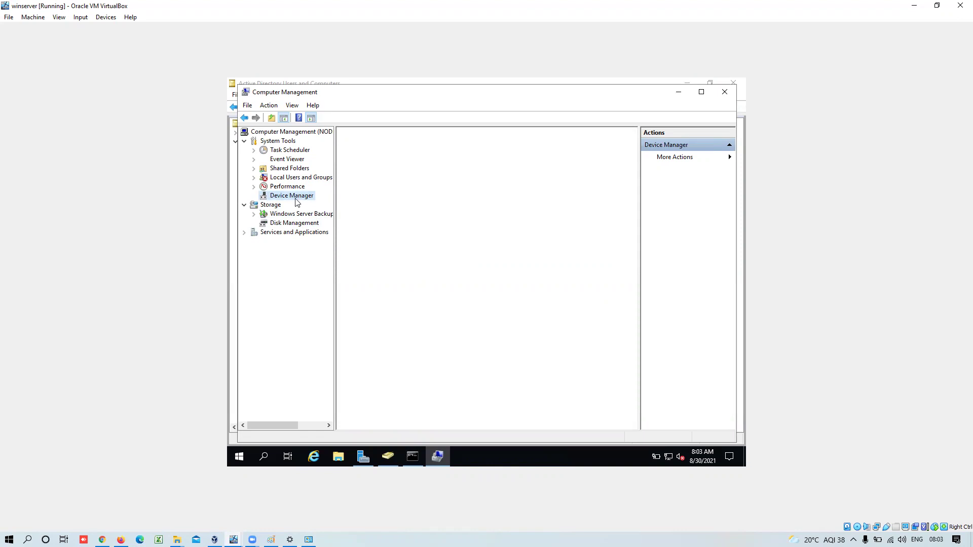
{"action": "left_click", "coordinate": [283, 225]}
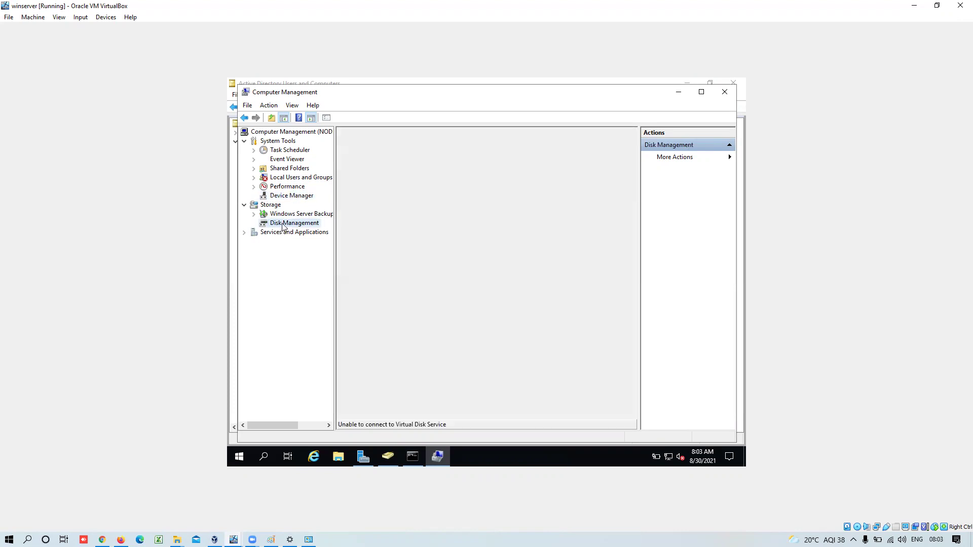
- Open Task Scheduler, dismiss its service error, then select Routing and Remote Access under Services and Applications
{"action": "left_click", "coordinate": [283, 152]}
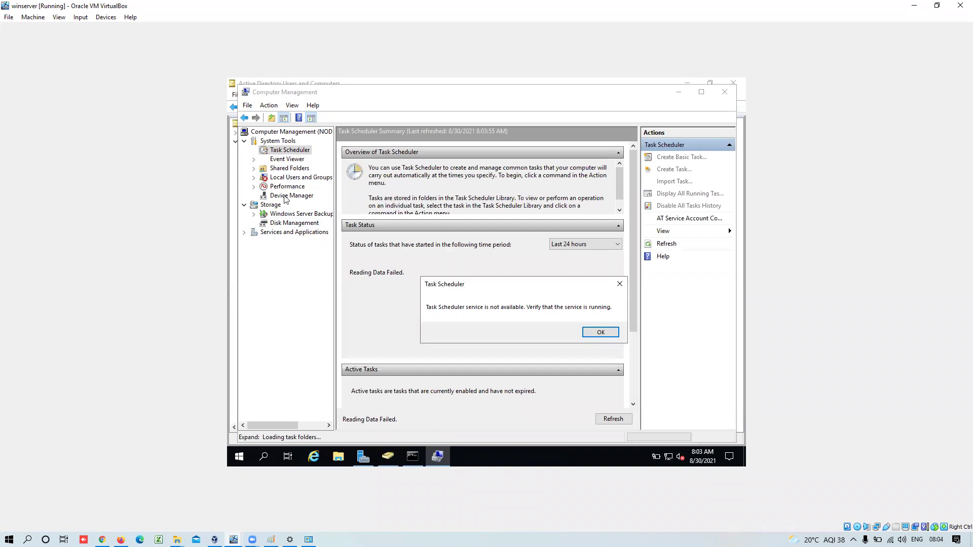
{"action": "left_click", "coordinate": [601, 333]}
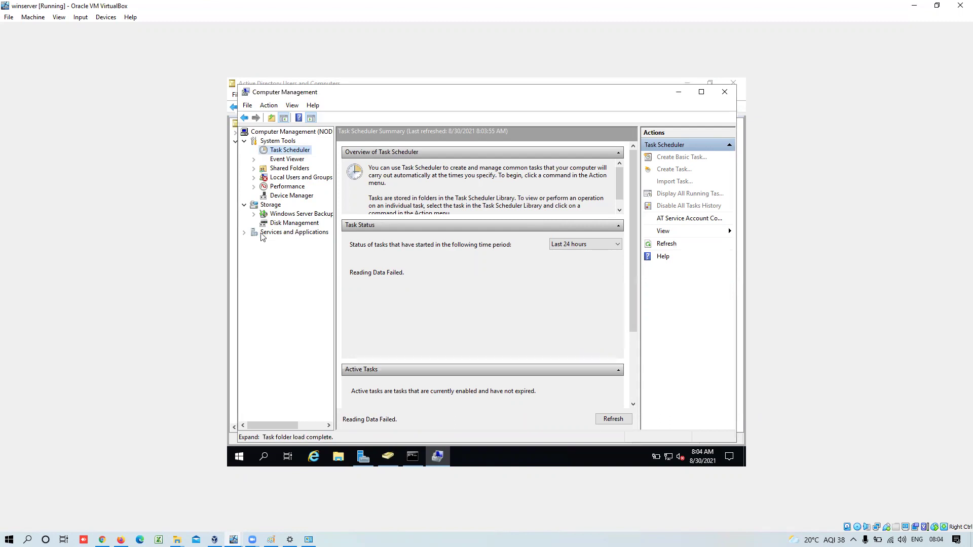
{"action": "left_click", "coordinate": [244, 232]}
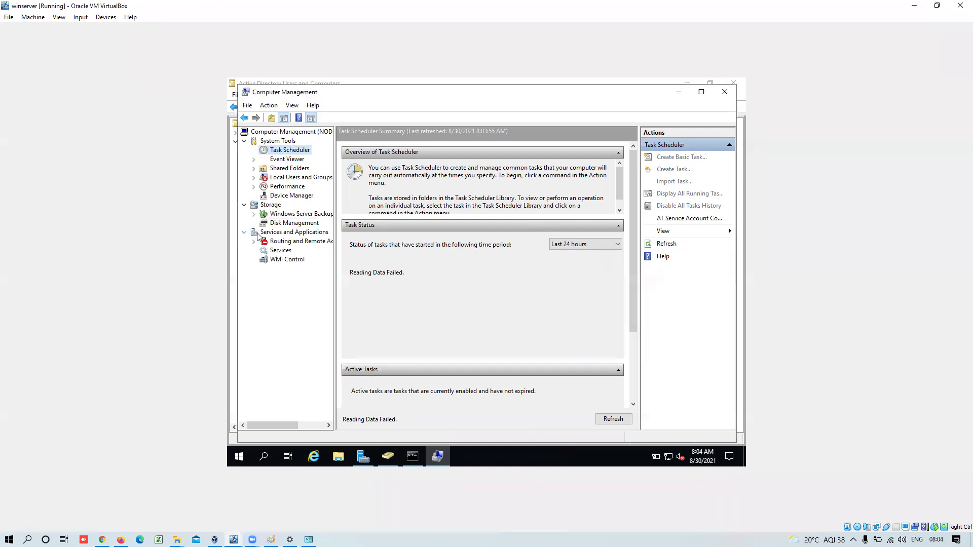
{"action": "left_click", "coordinate": [274, 242]}
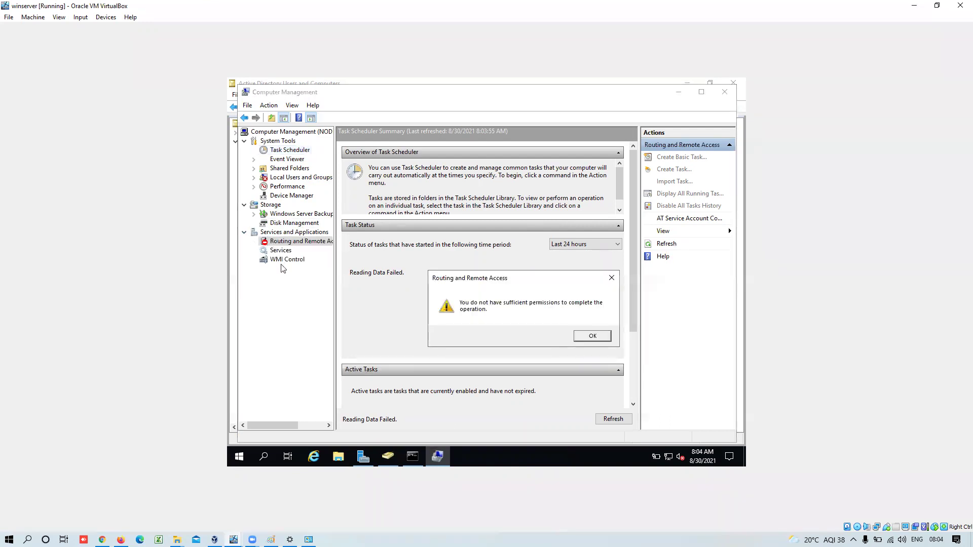
- Dismiss the Routing and Remote Access insufficient-permissions warning so the NODE1 credentials prompt appears
{"action": "left_click", "coordinate": [580, 340]}
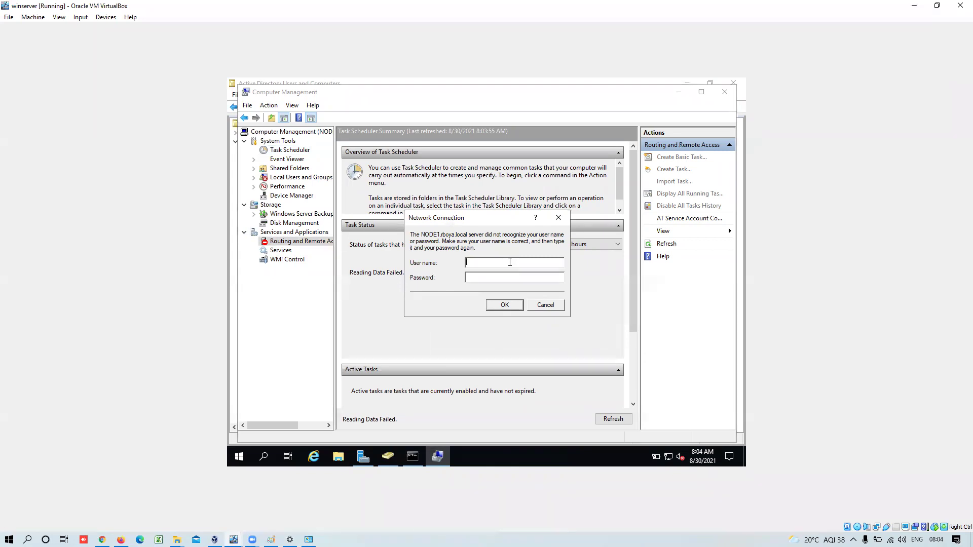
{"action": "mouse_move", "coordinate": [252, 540]}
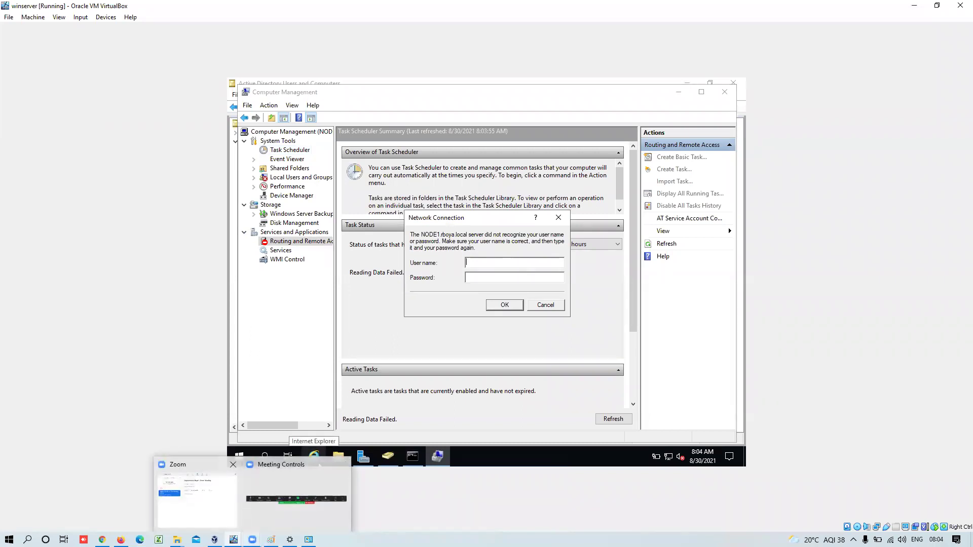
{"action": "mouse_move", "coordinate": [215, 540]}
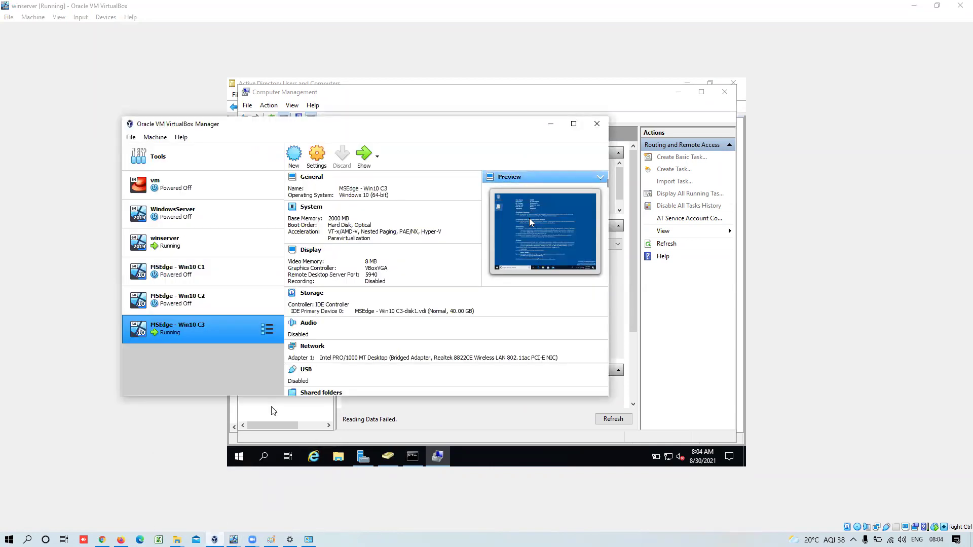
- Switch to the MSEdge - Win10 C3 VM window from the VirtualBox taskbar thumbnails
{"action": "left_click", "coordinate": [233, 540]}
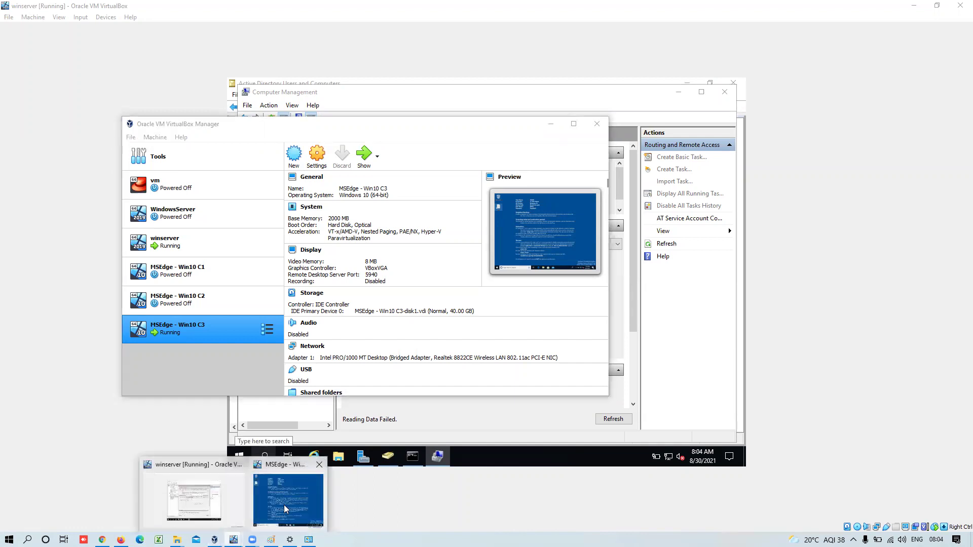
{"action": "left_click", "coordinate": [285, 508]}
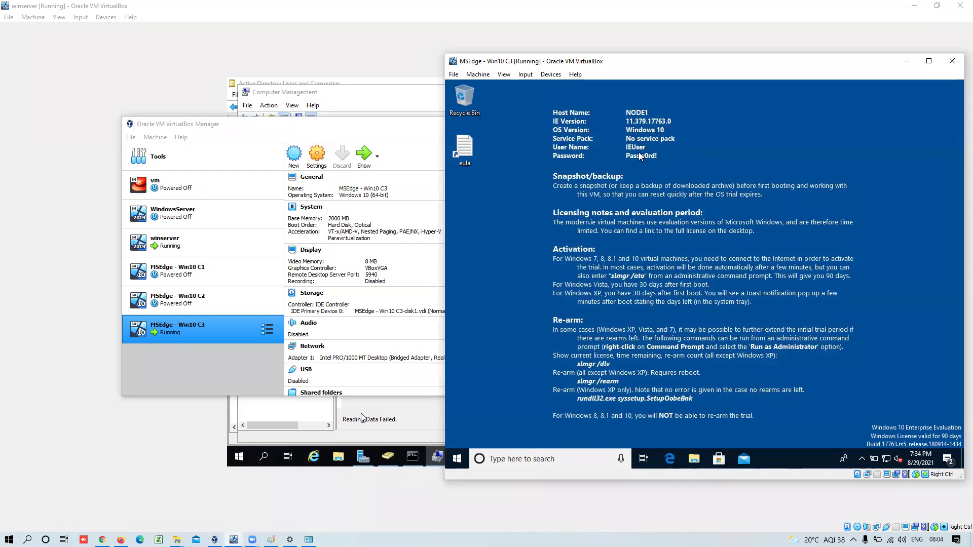
- Submit the client's local user name at the NODE1 prompt and dismiss the incorrect-credentials error
{"action": "left_click", "coordinate": [281, 416]}
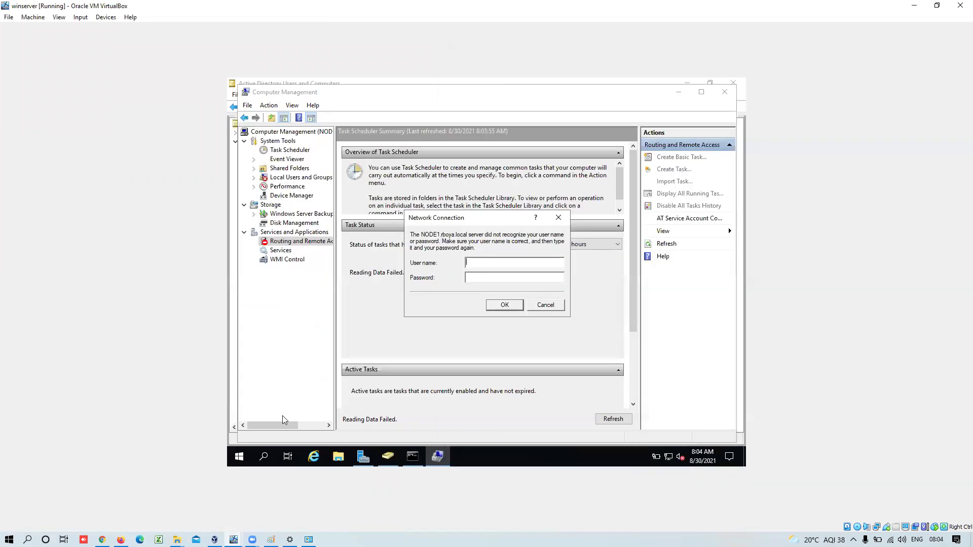
{"action": "type", "text": "IEUse"}
{"action": "type", "text": "sw"}
{"action": "key", "text": "Return"}
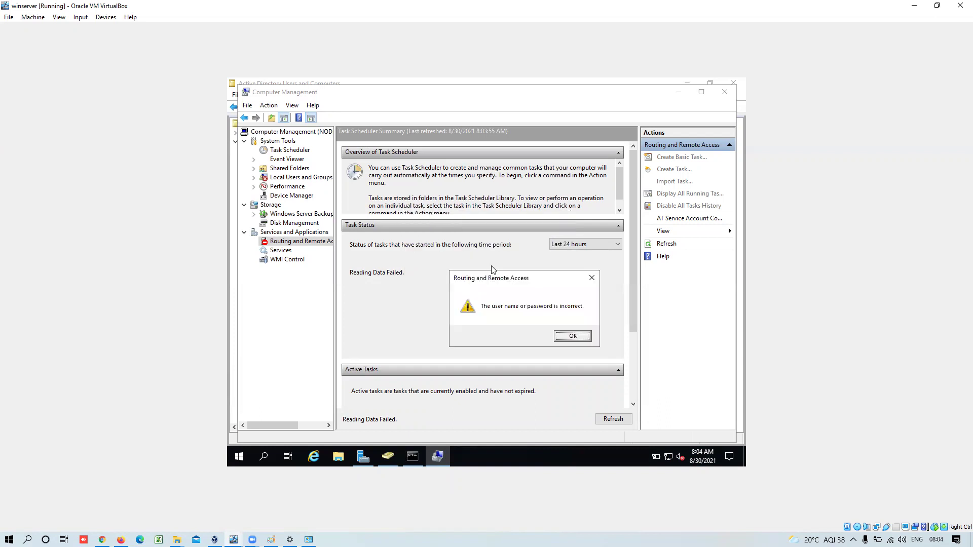
{"action": "left_click", "coordinate": [573, 337]}
- Enter the account password and resubmit, dismissing another incorrect-credentials error
{"action": "left_click", "coordinate": [497, 280]}
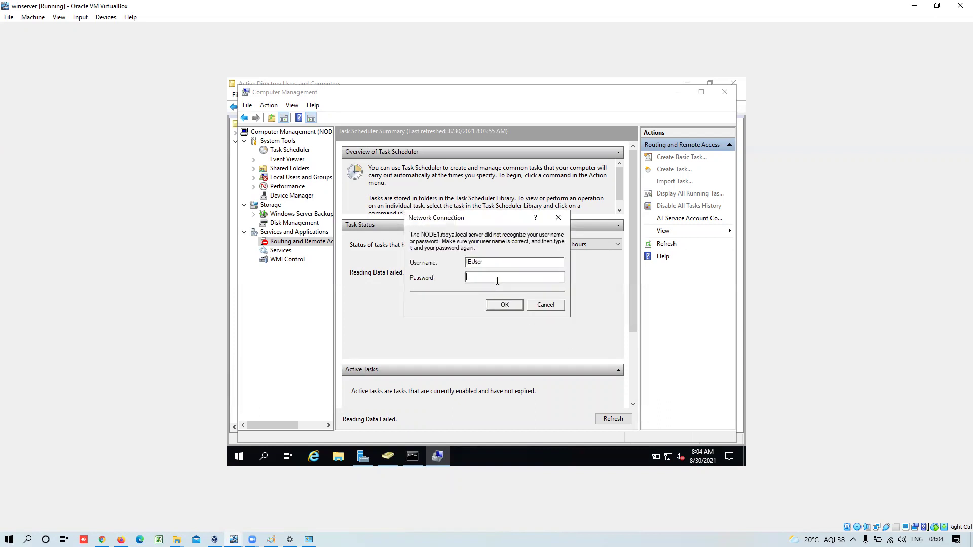
{"action": "type", "text": "Pass"}
{"action": "left_click", "coordinate": [504, 306]}
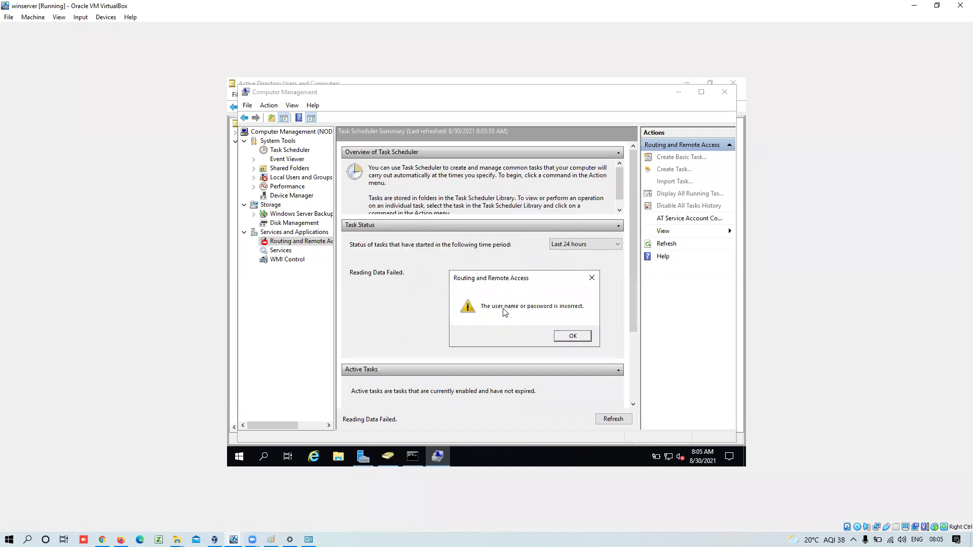
{"action": "left_click", "coordinate": [573, 336]}
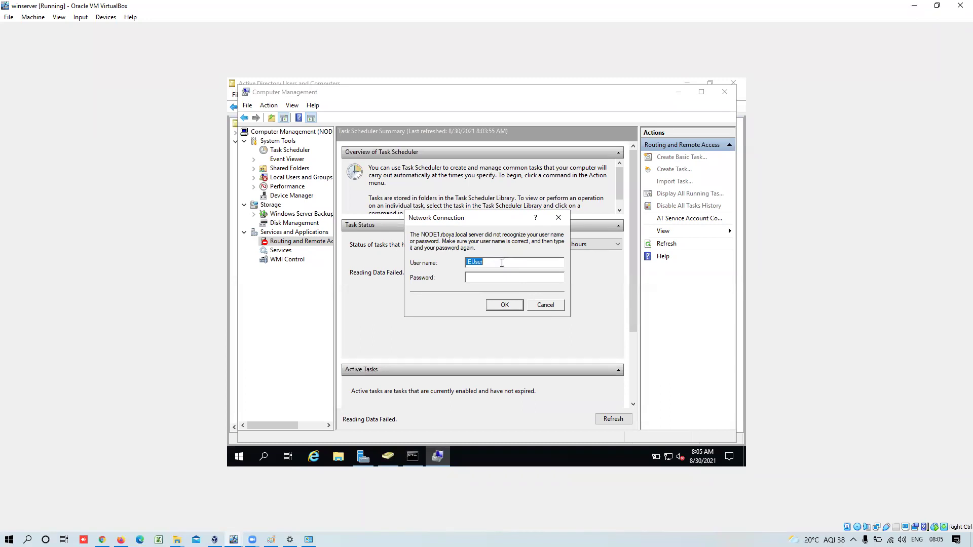
- Retry with a domain-prefixed user name and the password, then cancel after it fails again
{"action": "left_click", "coordinate": [502, 263]}
{"action": "type", "text": "rboya\\local\\"}
{"action": "left_click", "coordinate": [486, 275]}
{"action": "type", "text": "*****"}
{"action": "left_click", "coordinate": [512, 307]}
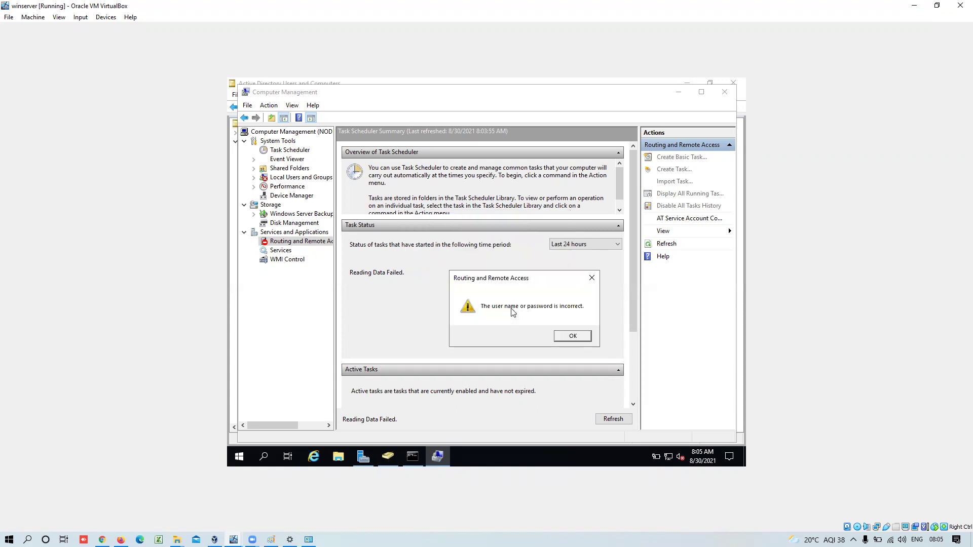
{"action": "left_click", "coordinate": [569, 337]}
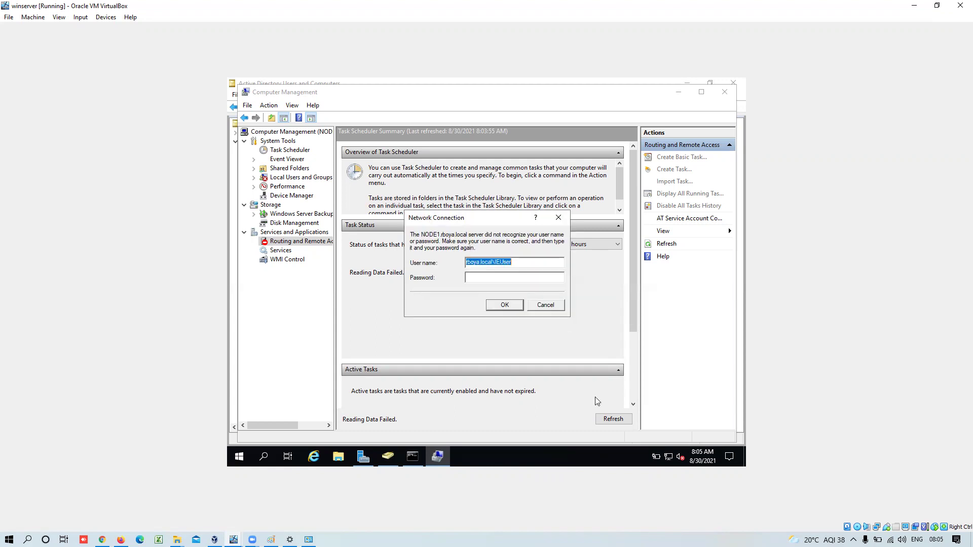
{"action": "left_click", "coordinate": [547, 308]}
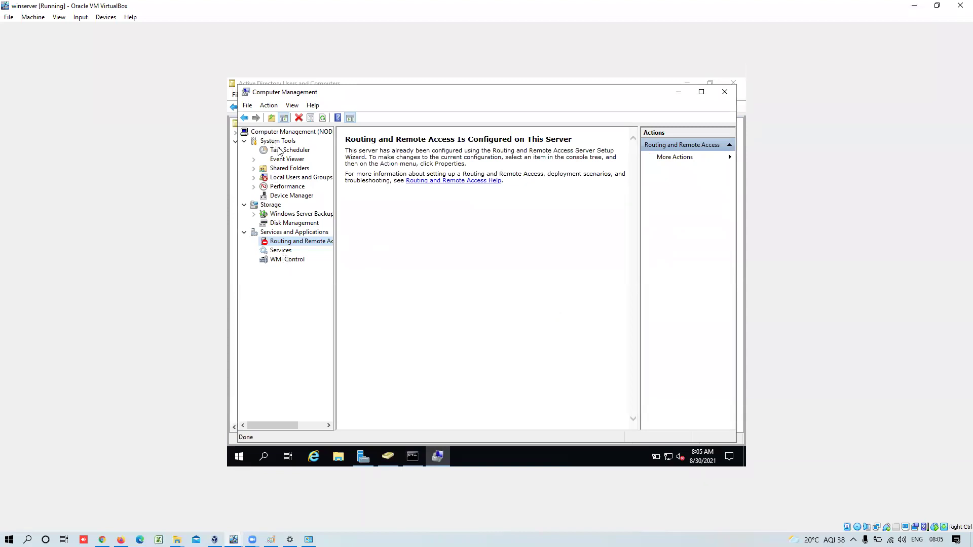
- Confirm NODE1's Local Users and Groups is access-denied, then close Computer Management
{"action": "left_click", "coordinate": [287, 177]}
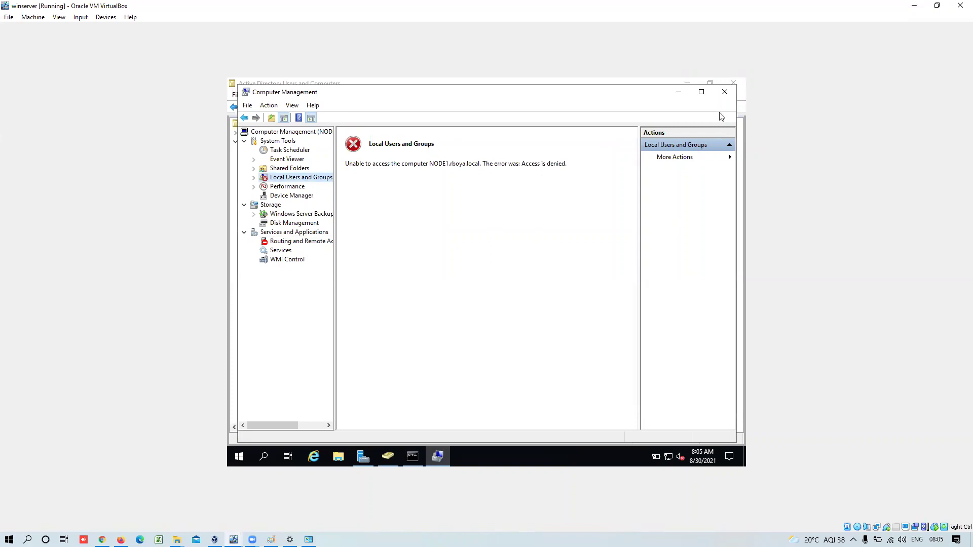
{"action": "left_click", "coordinate": [724, 92]}
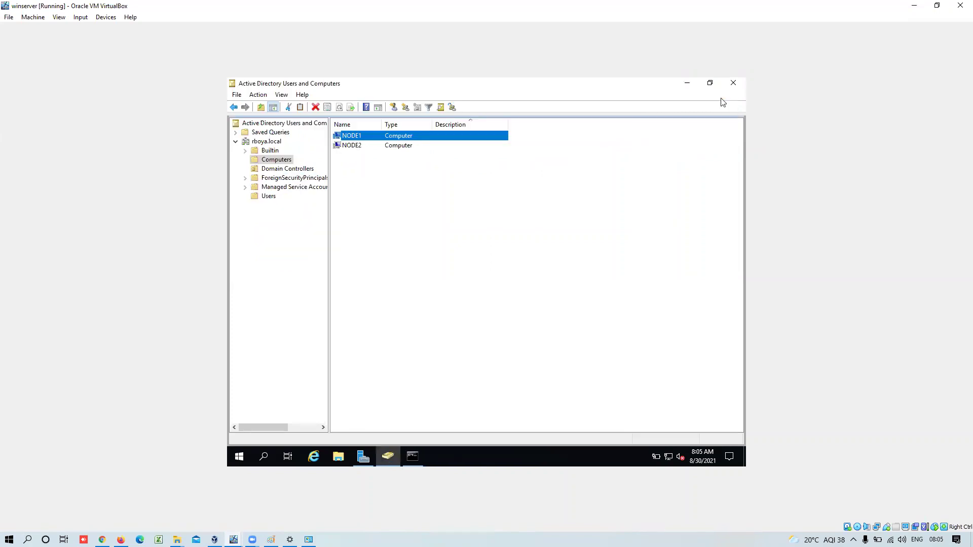
- Browse the Managed Service Accounts, Users, Domain Controllers and Computers containers, ending on Users
{"action": "left_click", "coordinate": [263, 190]}
{"action": "left_click", "coordinate": [272, 198]}
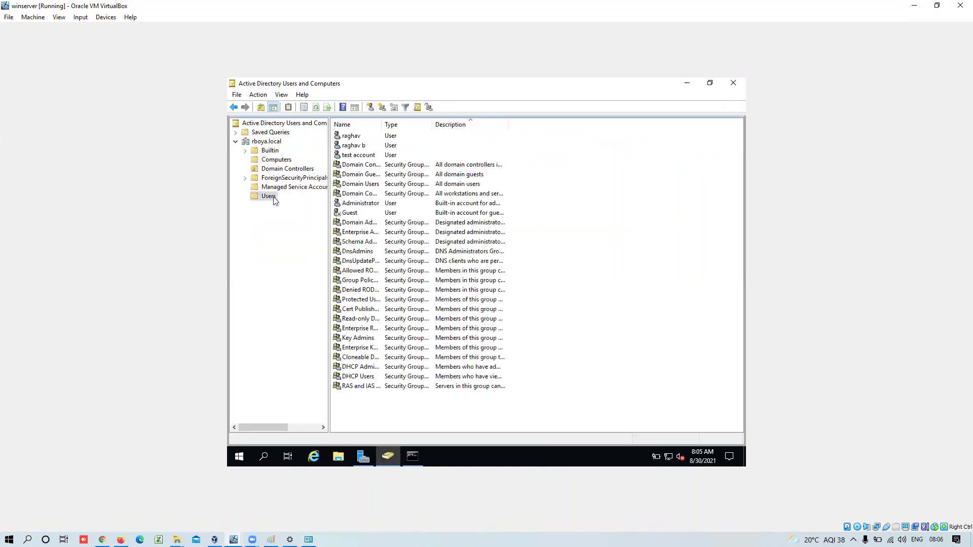
{"action": "left_click", "coordinate": [266, 168]}
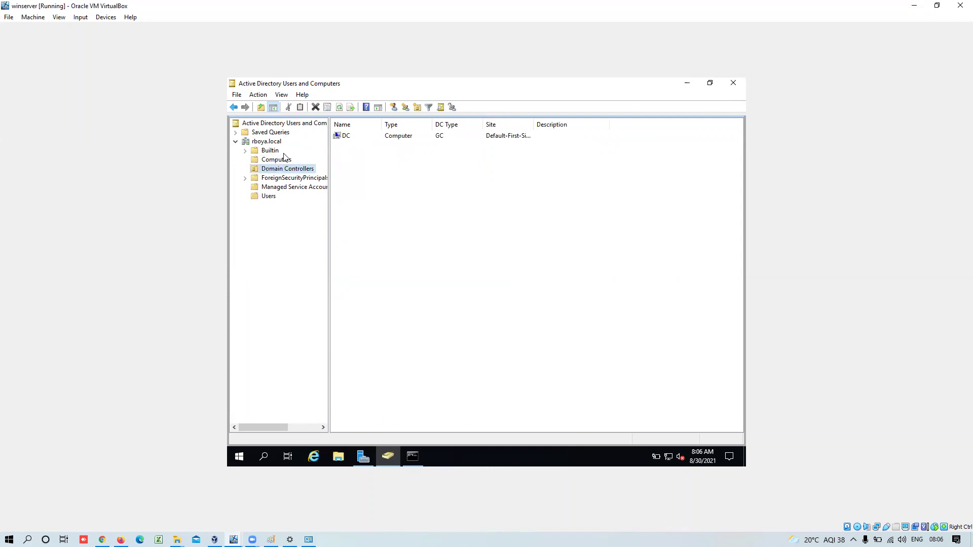
{"action": "left_click", "coordinate": [272, 161]}
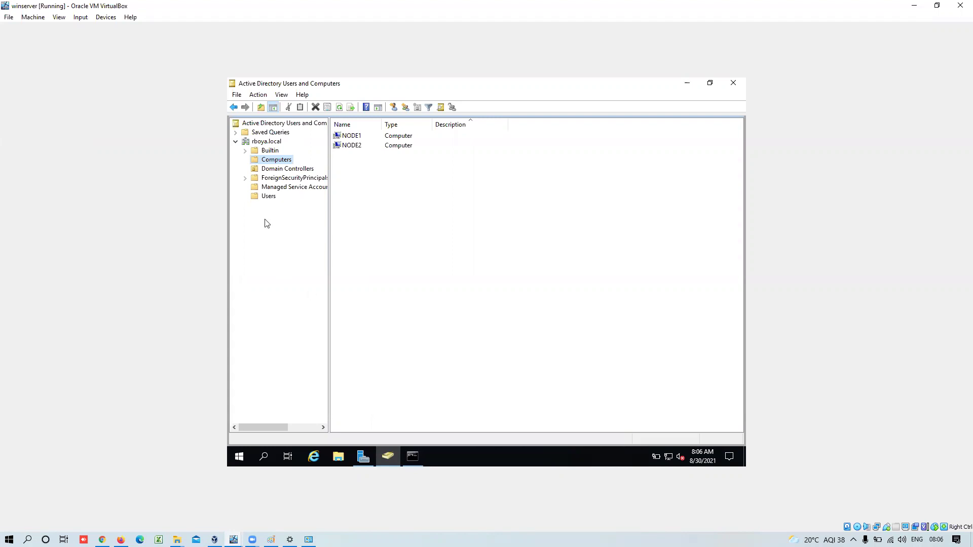
{"action": "left_click", "coordinate": [257, 197]}
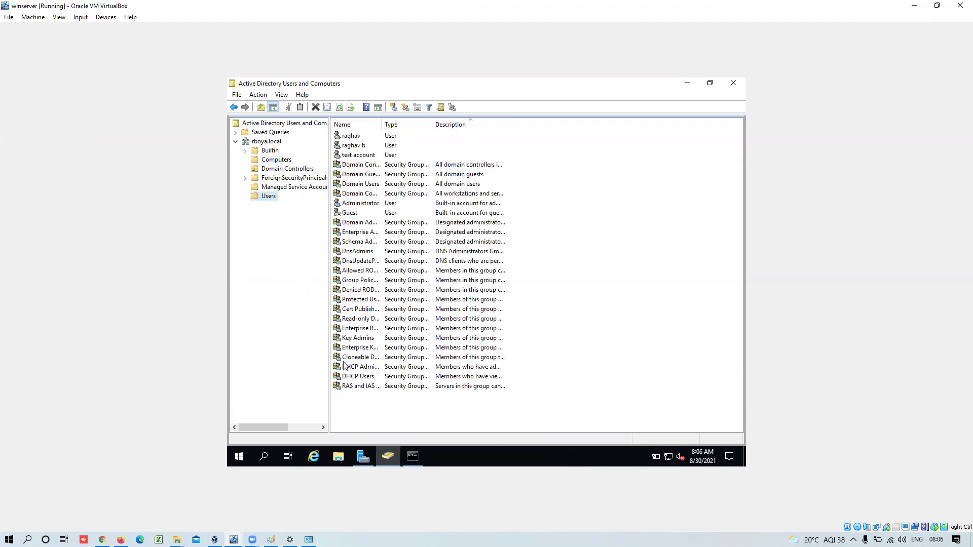
- Look at the Users container's New submenu, dismiss it, and bring the Win10 C3 VM forward
{"action": "right_click", "coordinate": [272, 197]}
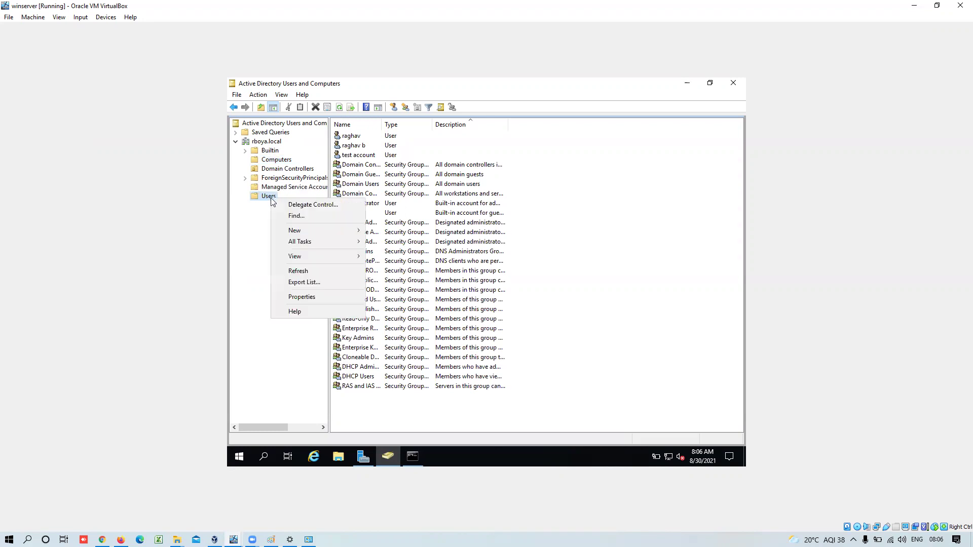
{"action": "mouse_move", "coordinate": [315, 230]}
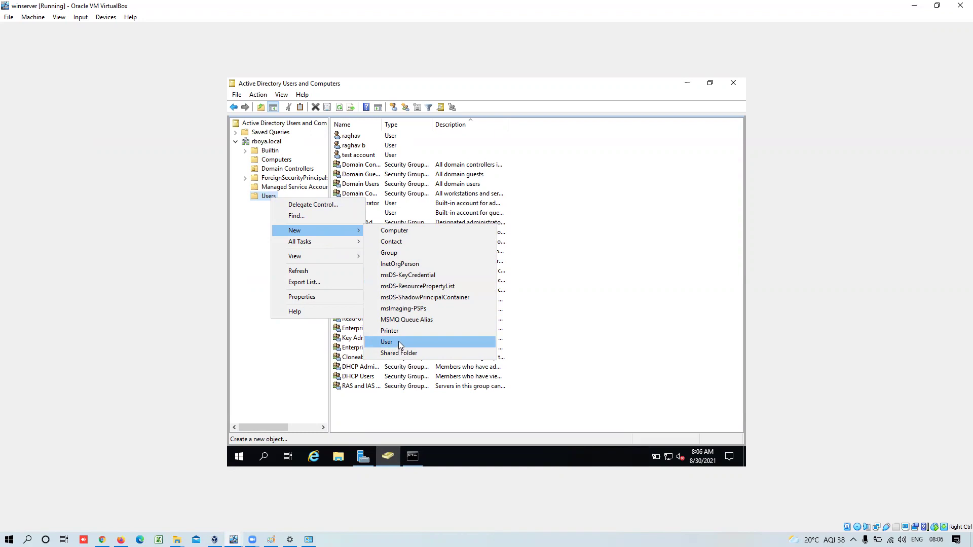
{"action": "left_click", "coordinate": [277, 408]}
{"action": "mouse_move", "coordinate": [233, 539]}
{"action": "left_click", "coordinate": [272, 509]}
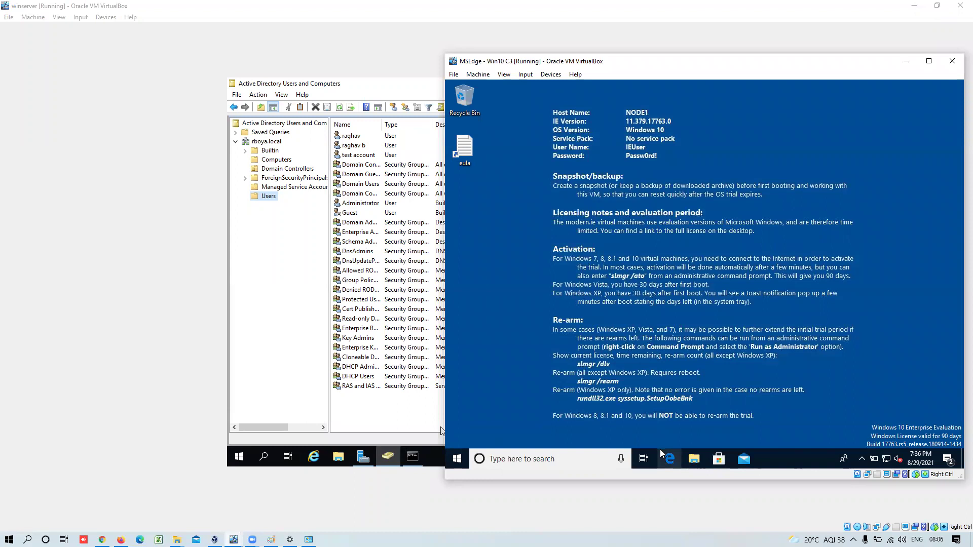
- Open the NODE1 client's Start menu, then return to the winserver VM window
{"action": "left_click", "coordinate": [467, 459]}
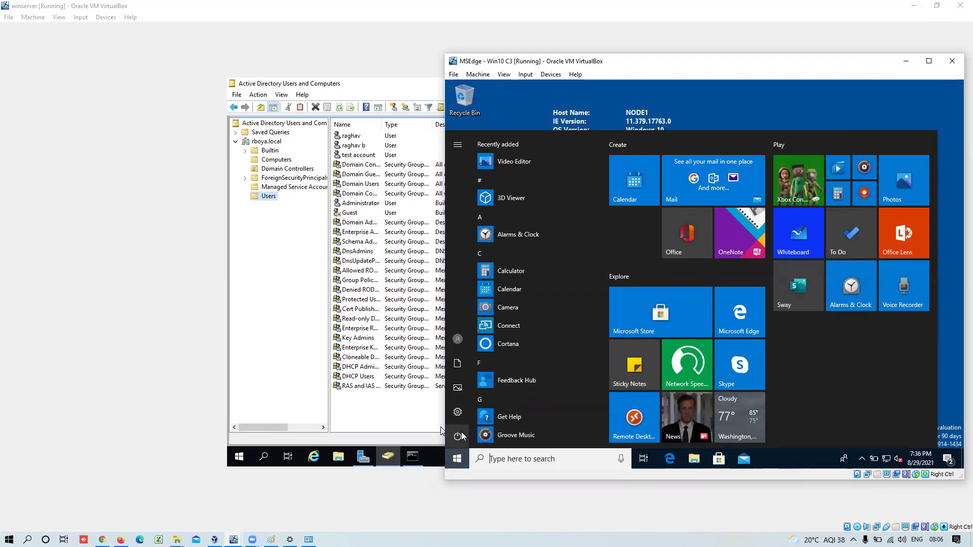
{"action": "left_click", "coordinate": [263, 374]}
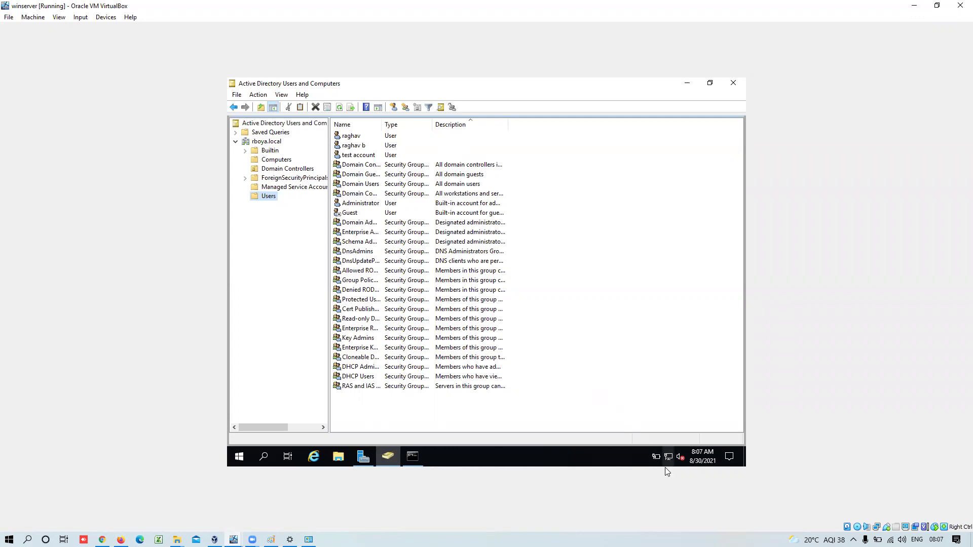
- Launch Event Viewer by searching 'event', select the Security log's 8:07:49 AM 4624 event, and maximize the window
{"action": "mouse_move", "coordinate": [655, 459]}
{"action": "left_click", "coordinate": [263, 456]}
{"action": "type", "text": "event"}
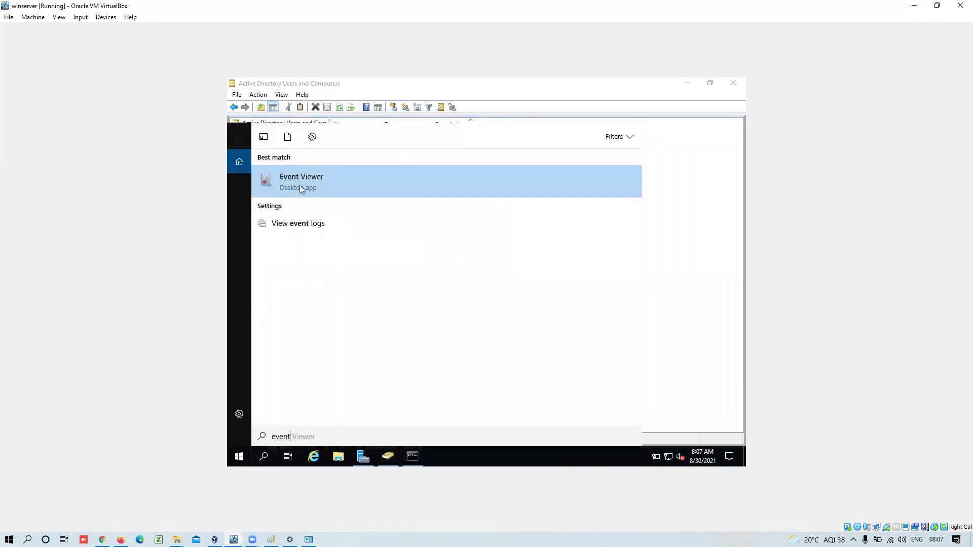
{"action": "left_click", "coordinate": [303, 188]}
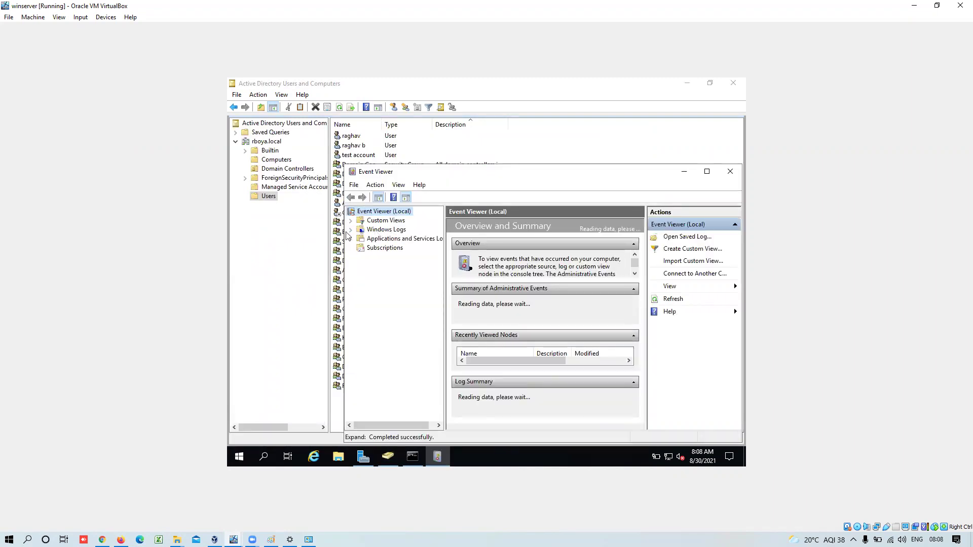
{"action": "left_click", "coordinate": [350, 230]}
{"action": "left_click", "coordinate": [384, 248]}
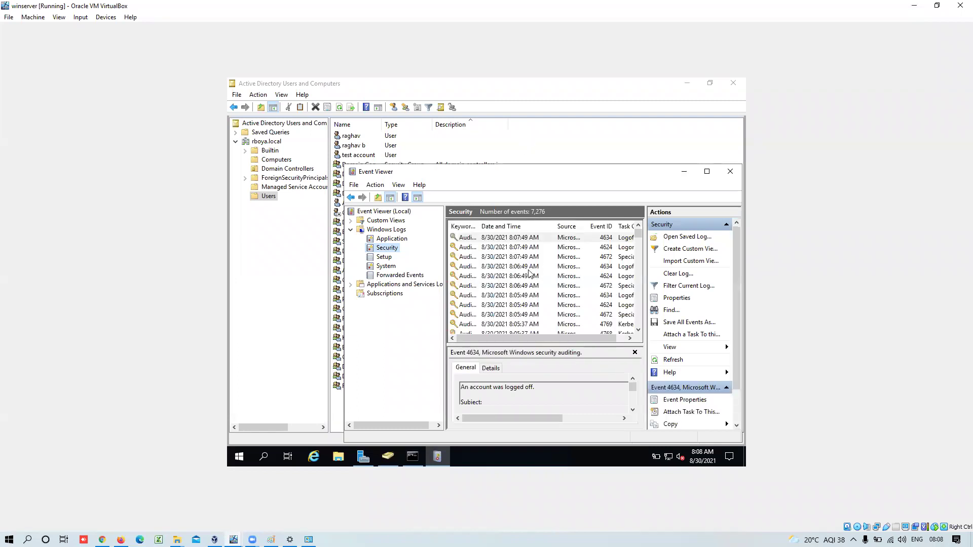
{"action": "left_click", "coordinate": [609, 248]}
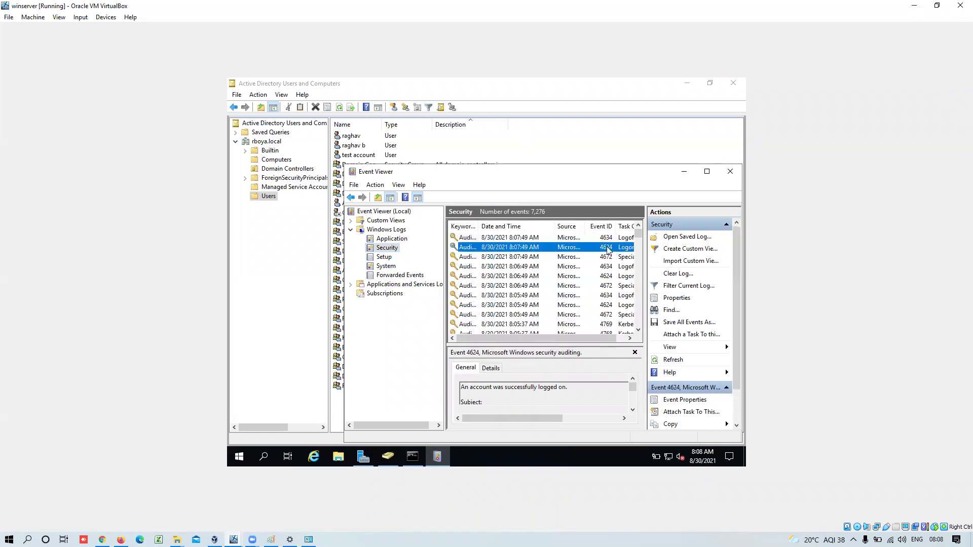
{"action": "double_click", "coordinate": [519, 174]}
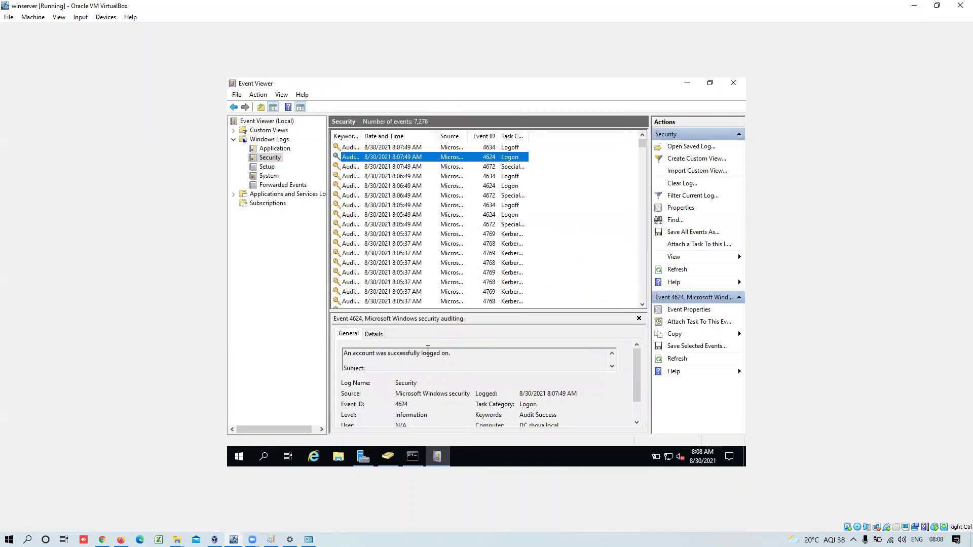
- Switch the 4624 event's Details tab to XML View and scroll down through its fields
{"action": "left_click", "coordinate": [378, 335]}
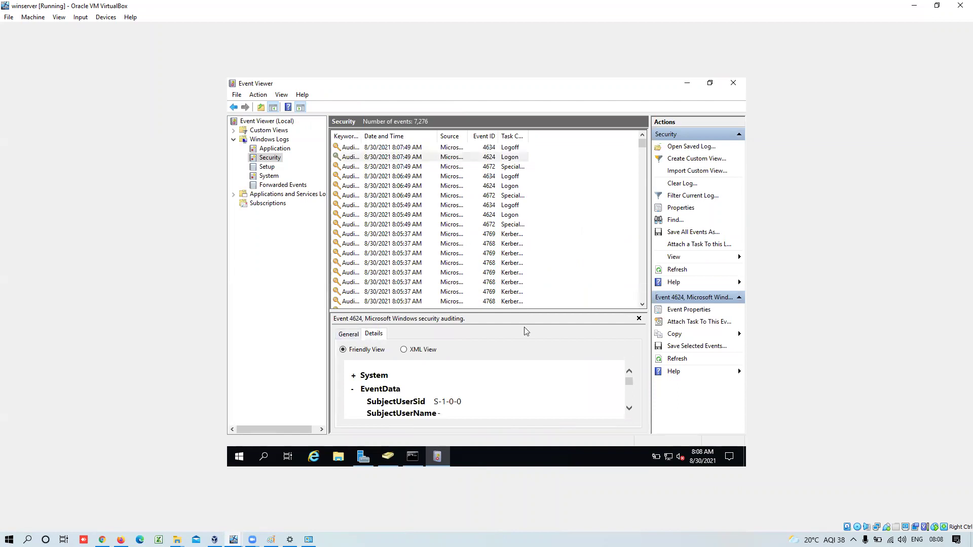
{"action": "left_click", "coordinate": [404, 350]}
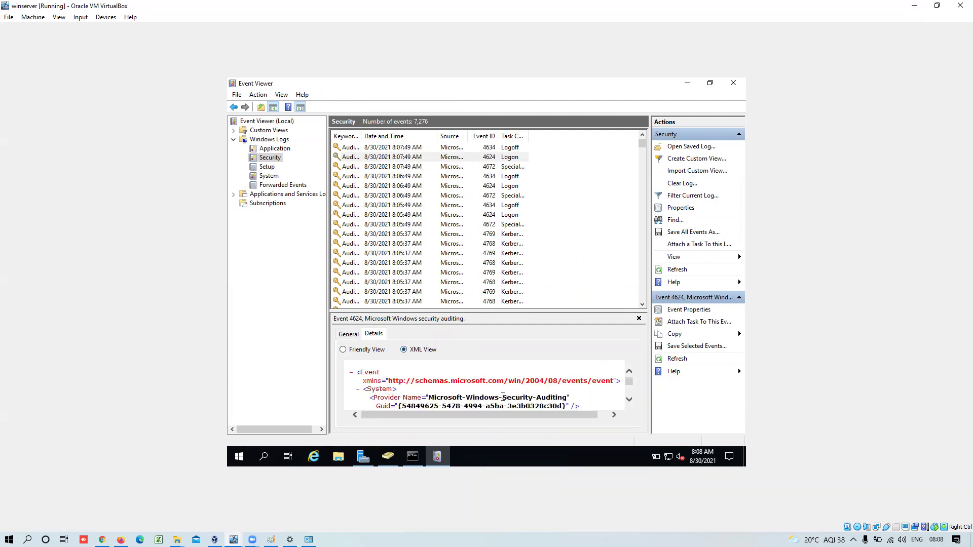
{"action": "left_click", "coordinate": [628, 400]}
{"action": "left_click", "coordinate": [629, 401]}
{"action": "left_click", "coordinate": [629, 400]}
{"action": "left_click", "coordinate": [629, 400]}
{"action": "left_click", "coordinate": [629, 401]}
{"action": "left_click", "coordinate": [629, 400]}
{"action": "left_click", "coordinate": [629, 400]}
{"action": "left_click", "coordinate": [629, 400]}
{"action": "left_click", "coordinate": [629, 401]}
{"action": "left_click", "coordinate": [629, 400]}
{"action": "left_click", "coordinate": [629, 401]}
{"action": "left_click", "coordinate": [629, 400]}
{"action": "left_click", "coordinate": [629, 401]}
{"action": "left_click", "coordinate": [629, 400]}
{"action": "left_click", "coordinate": [629, 401]}
{"action": "left_click", "coordinate": [629, 401]}
{"action": "left_click", "coordinate": [629, 400]}
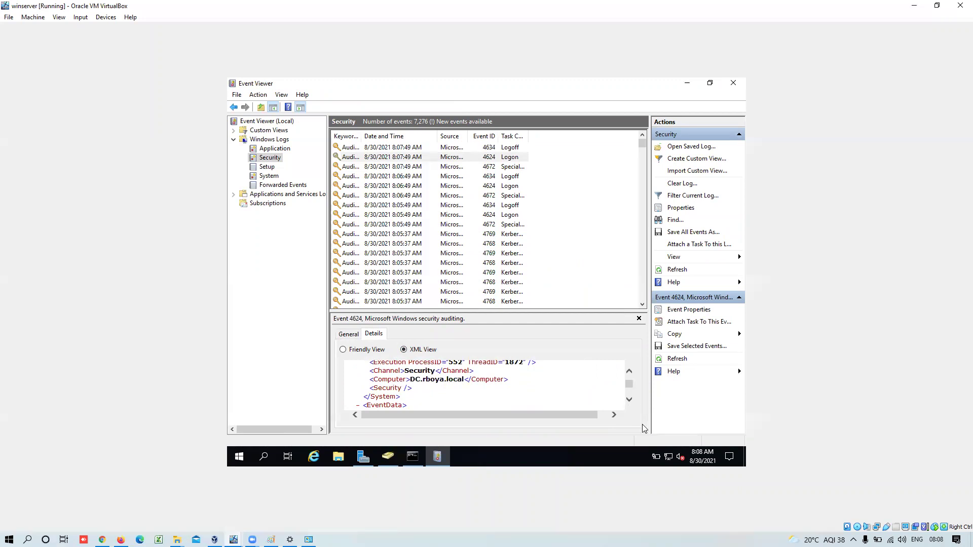
{"action": "left_click", "coordinate": [629, 401]}
{"action": "left_click", "coordinate": [629, 401]}
{"action": "left_click", "coordinate": [629, 401]}
{"action": "left_click", "coordinate": [629, 400]}
{"action": "left_click", "coordinate": [629, 400]}
{"action": "left_click", "coordinate": [629, 401]}
{"action": "left_click", "coordinate": [629, 400]}
{"action": "left_click", "coordinate": [629, 400]}
{"action": "left_click", "coordinate": [629, 400]}
{"action": "left_click", "coordinate": [629, 400]}
{"action": "left_click", "coordinate": [629, 400]}
{"action": "left_click", "coordinate": [629, 400]}
{"action": "left_click", "coordinate": [629, 400]}
{"action": "left_click", "coordinate": [628, 401]}
{"action": "left_click", "coordinate": [629, 400]}
{"action": "left_click", "coordinate": [629, 400]}
{"action": "left_click", "coordinate": [629, 400]}
{"action": "left_click", "coordinate": [629, 400]}
{"action": "left_click", "coordinate": [629, 401]}
{"action": "left_click", "coordinate": [629, 401]}
{"action": "left_click", "coordinate": [629, 400]}
{"action": "left_click", "coordinate": [629, 400]}
{"action": "left_click", "coordinate": [629, 400]}
{"action": "left_click", "coordinate": [629, 401]}
{"action": "left_click", "coordinate": [629, 400]}
{"action": "left_click", "coordinate": [629, 400]}
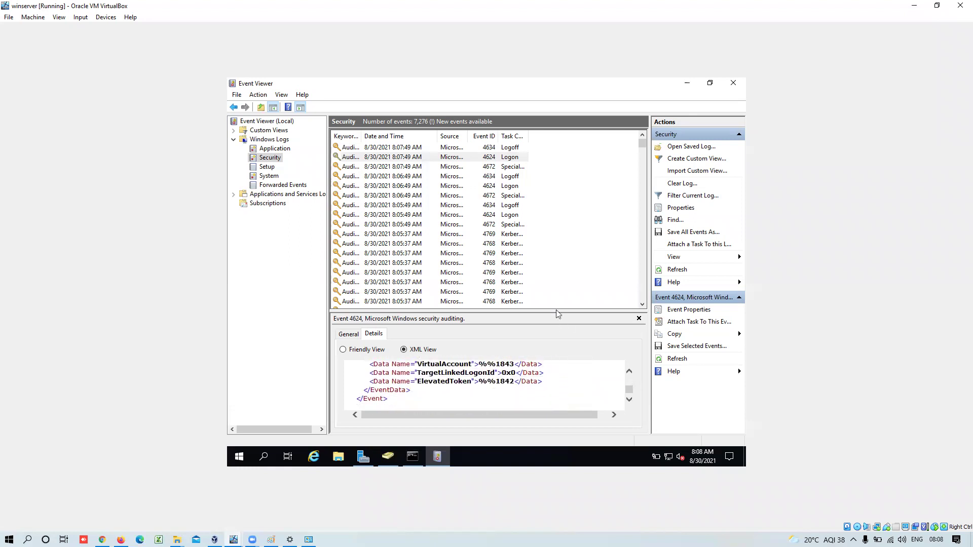
- Enlarge the details pane to read the XML down to the IP address and port, then pick the next event
{"action": "left_click_drag", "start_coordinate": [555, 311], "coordinate": [554, 205]}
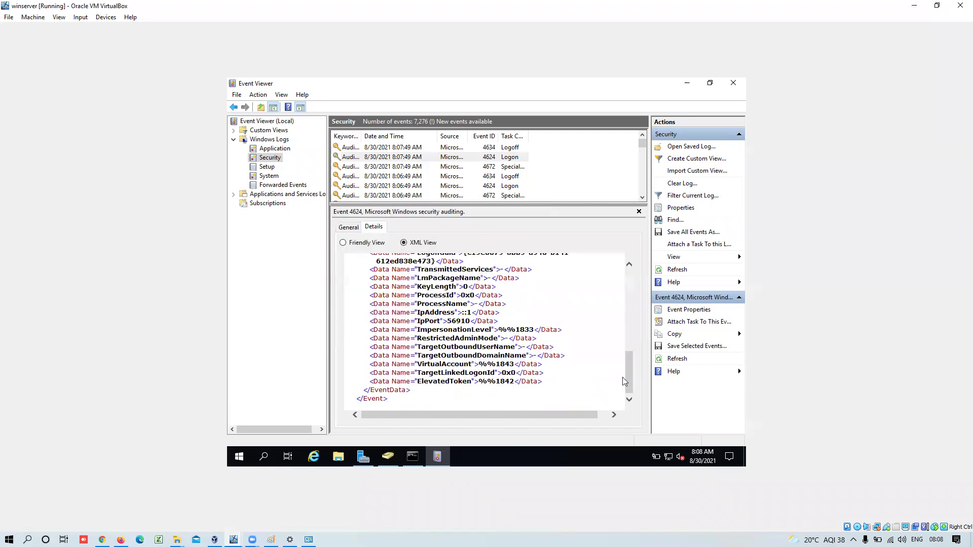
{"action": "left_click_drag", "start_coordinate": [628, 380], "coordinate": [625, 337]}
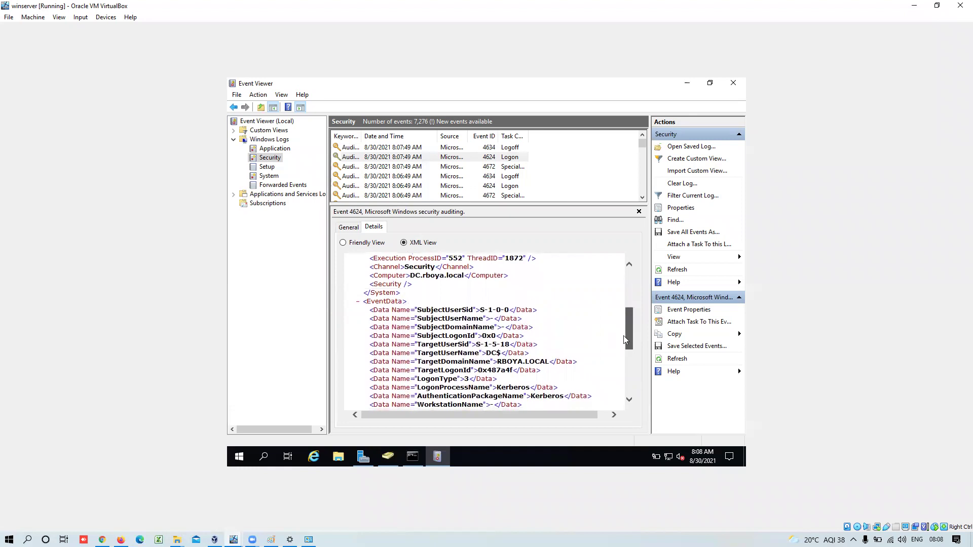
{"action": "left_click_drag", "start_coordinate": [623, 336], "coordinate": [631, 313]}
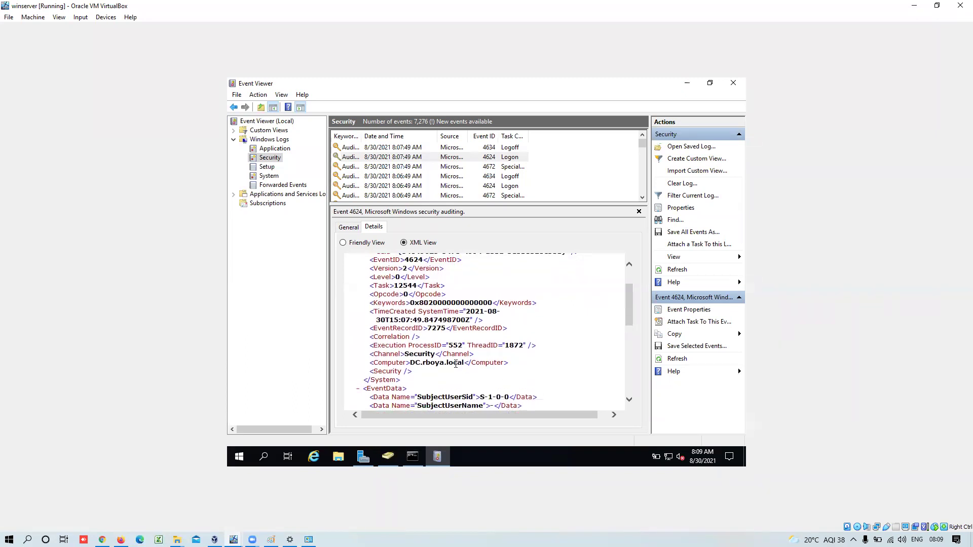
{"action": "left_click_drag", "start_coordinate": [632, 291], "coordinate": [628, 356]}
{"action": "left_click", "coordinate": [512, 168]}
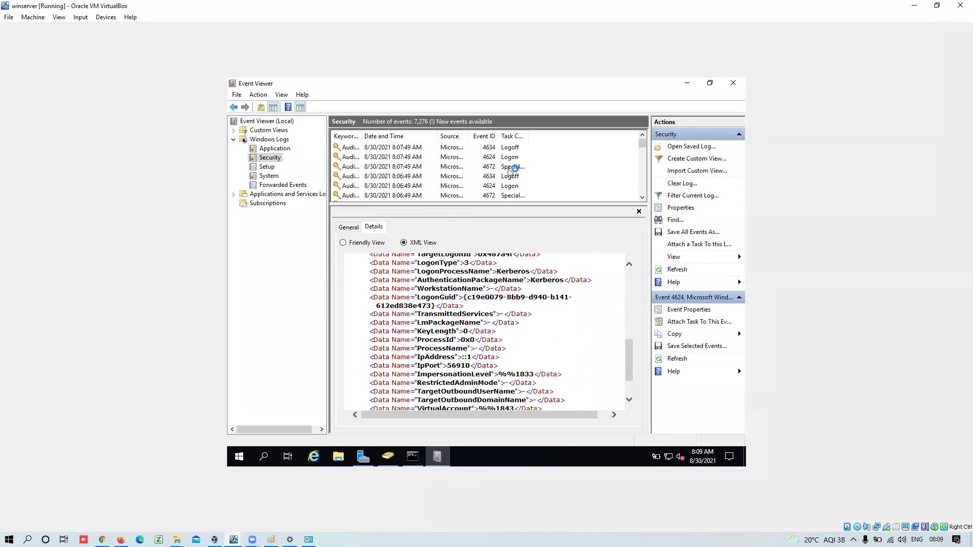
{"action": "scroll", "coordinate": [511, 175], "scroll_direction": "down", "scroll_amount": 1}
- Open the 8:05:49 AM 4634 logoff event and scroll through its XML
{"action": "left_click", "coordinate": [513, 177]}
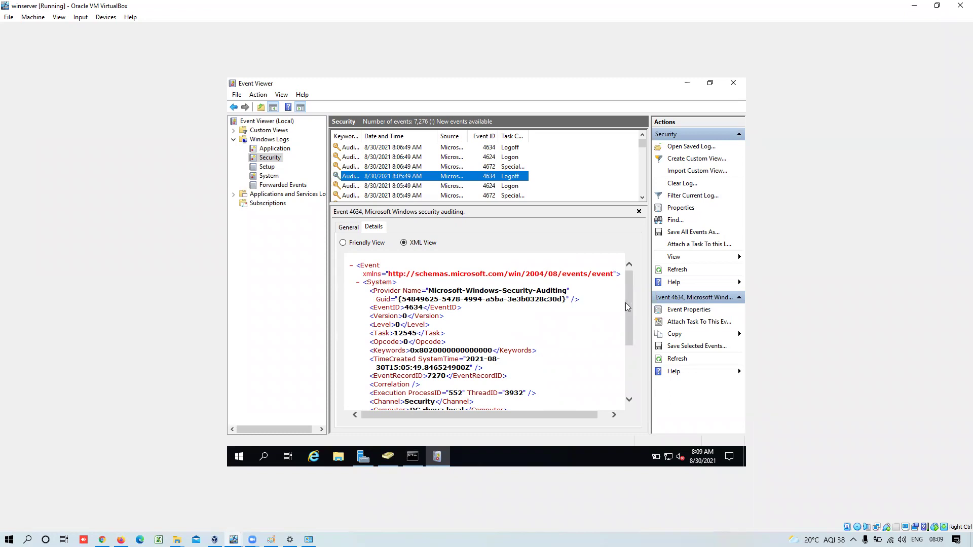
{"action": "left_click_drag", "start_coordinate": [631, 306], "coordinate": [644, 386]}
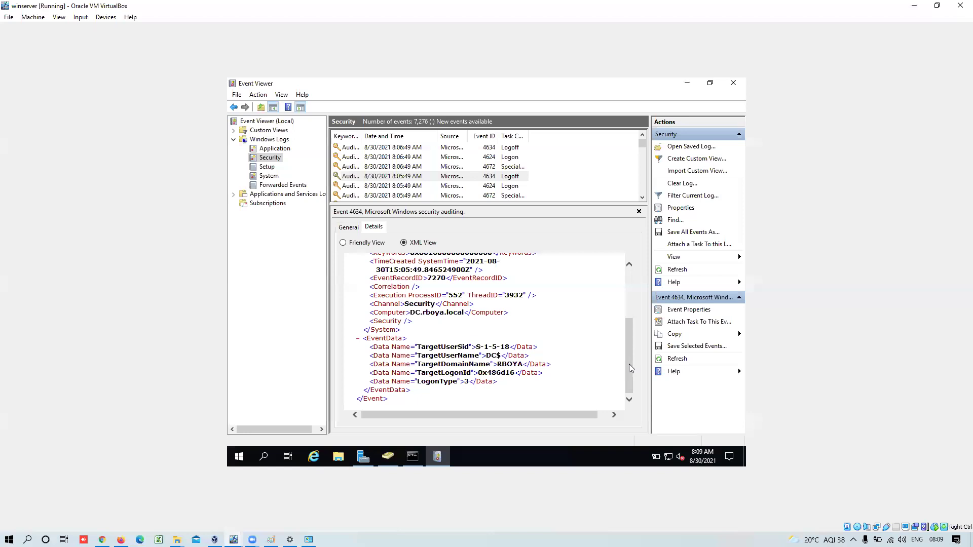
{"action": "left_click_drag", "start_coordinate": [629, 364], "coordinate": [633, 315]}
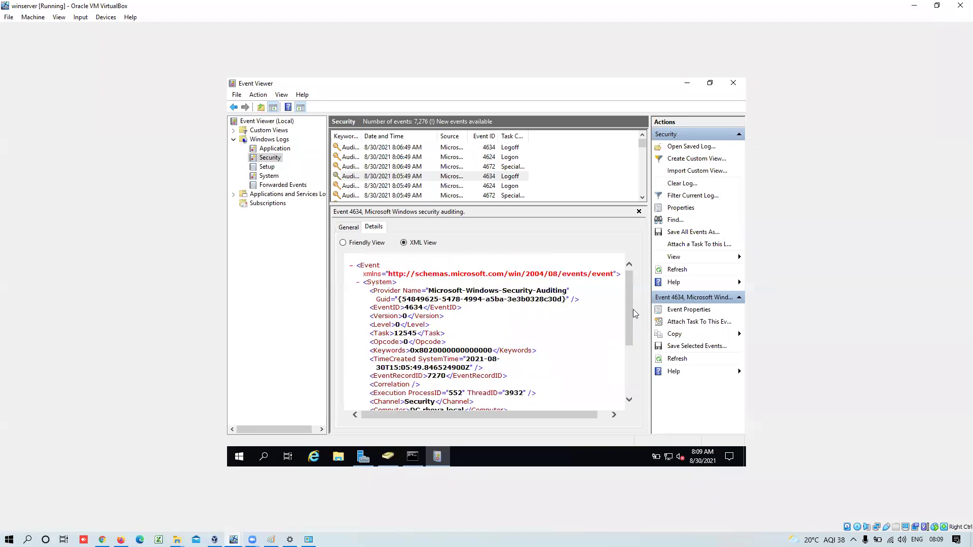
- Open the 8:06:49 AM 4672 special-privileges event and scroll to its PrivilegeList
{"action": "left_click", "coordinate": [494, 169]}
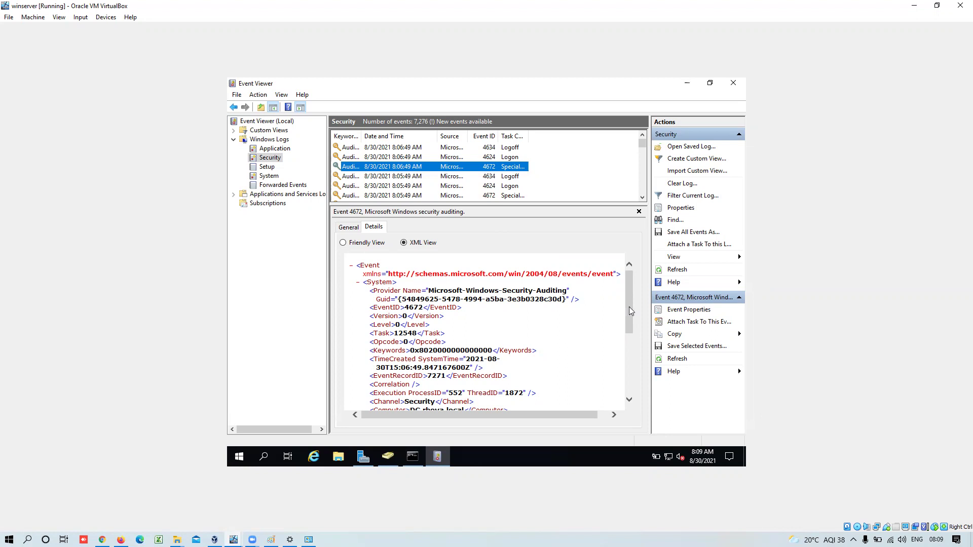
{"action": "left_click_drag", "start_coordinate": [629, 306], "coordinate": [632, 376]}
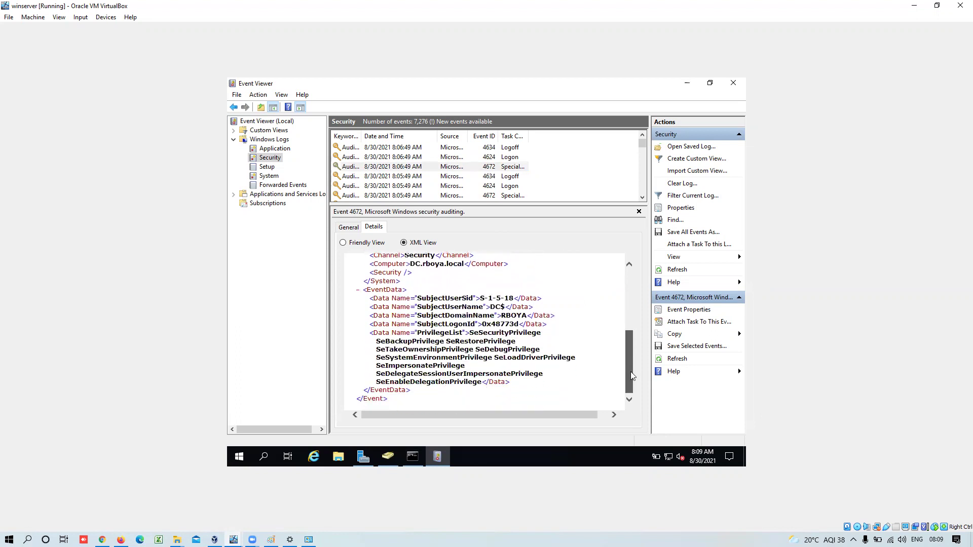
{"action": "left_click_drag", "start_coordinate": [631, 372], "coordinate": [632, 372]}
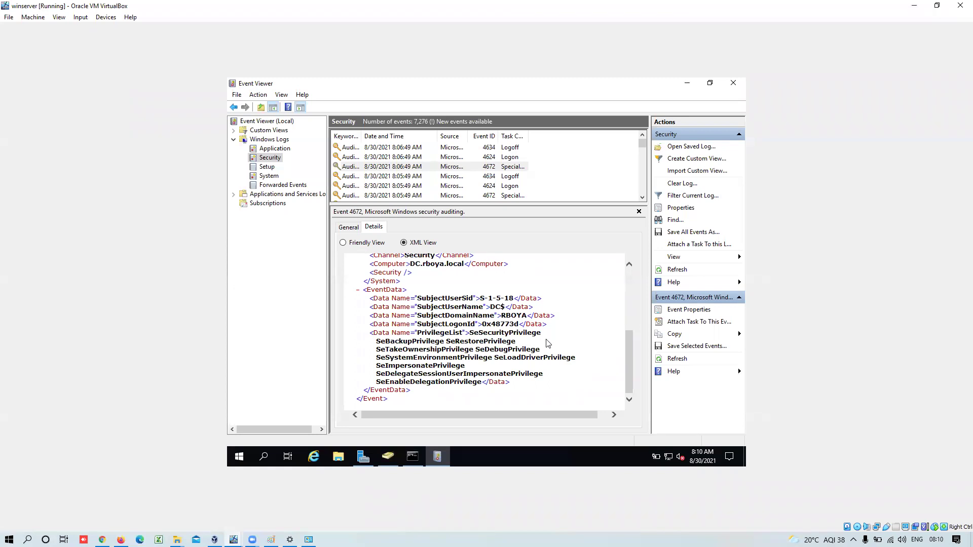
- Show the 4672 event on the General tab as a readable summary of the SYSTEM logon's privileges
{"action": "left_click", "coordinate": [356, 228]}
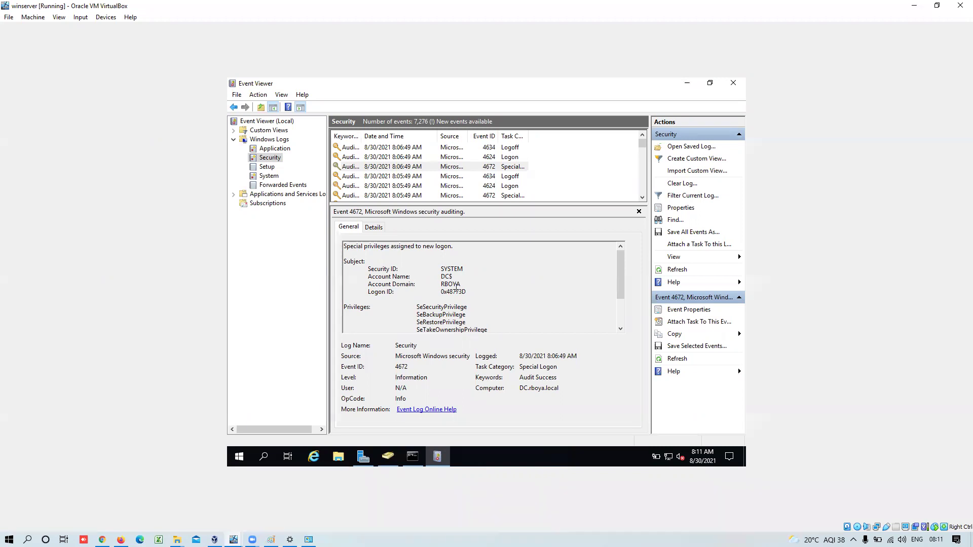
- Bring Server Manager's IIS page, listing server DC at 192.168.1.101, to the front
{"action": "left_click", "coordinate": [362, 462]}
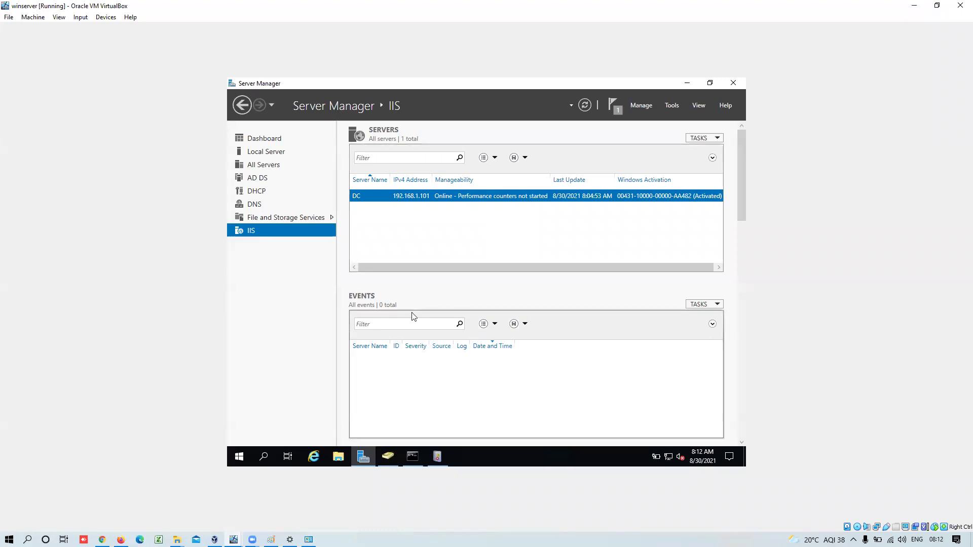
- View the AD DS page with DC's 26 events, then return to Active Directory Users and Computers
{"action": "left_click", "coordinate": [275, 178]}
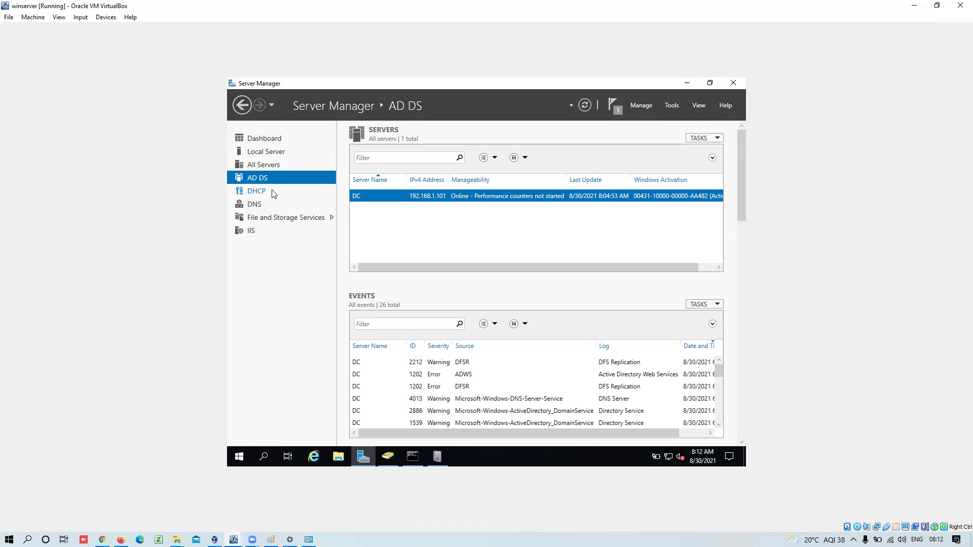
{"action": "left_click", "coordinate": [390, 461]}
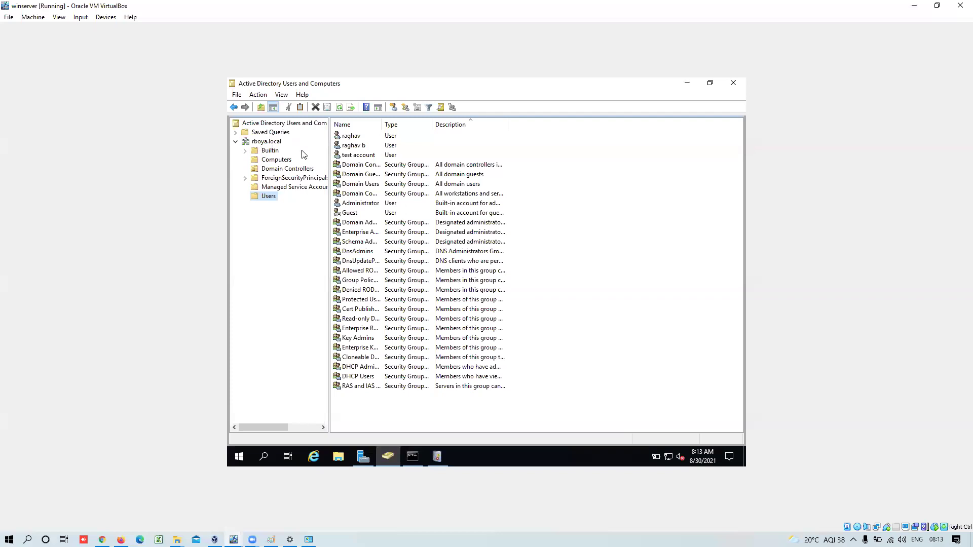
- Browse the Computers, Domain Controllers and Users containers, ending on Domain Controllers showing DC
{"action": "left_click", "coordinate": [268, 161]}
{"action": "left_click", "coordinate": [268, 169]}
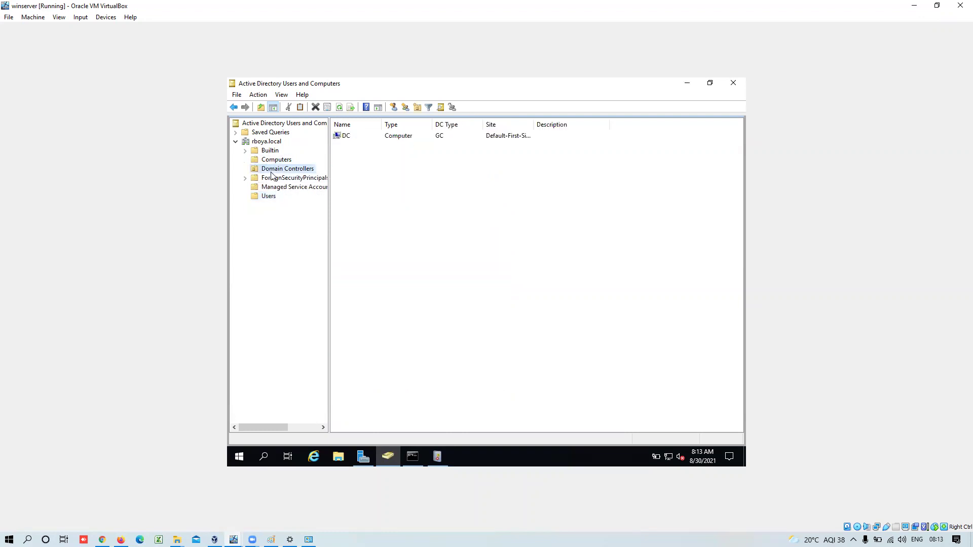
{"action": "left_click", "coordinate": [343, 137]}
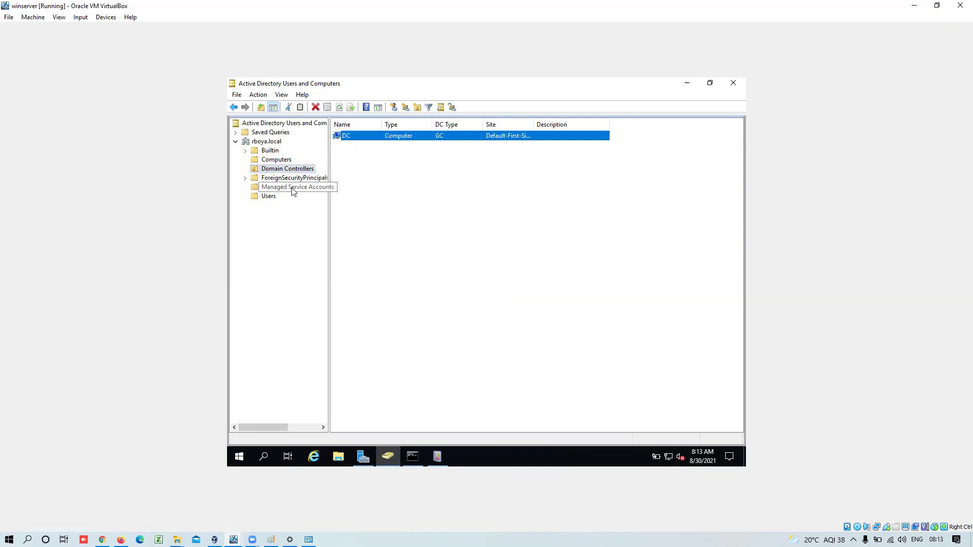
{"action": "left_click", "coordinate": [269, 197]}
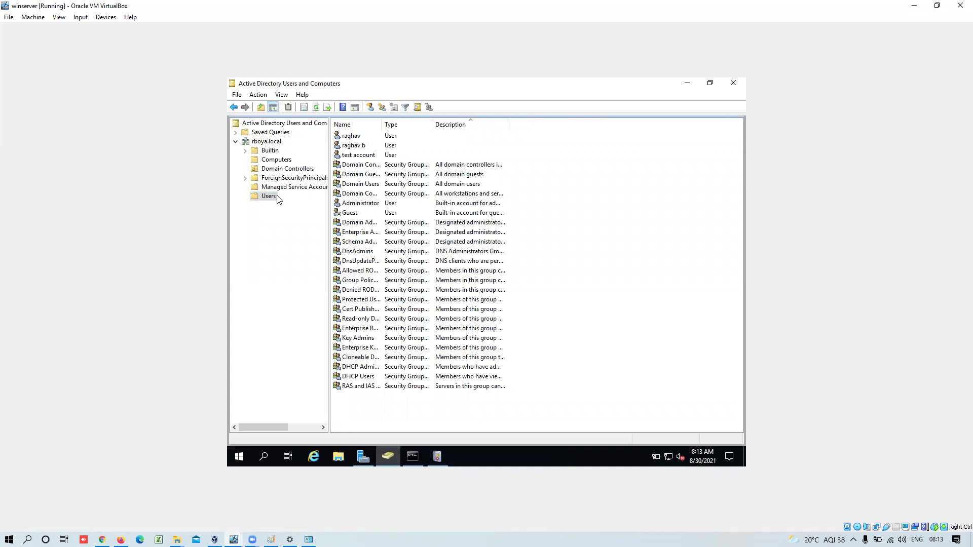
{"action": "left_click", "coordinate": [279, 171]}
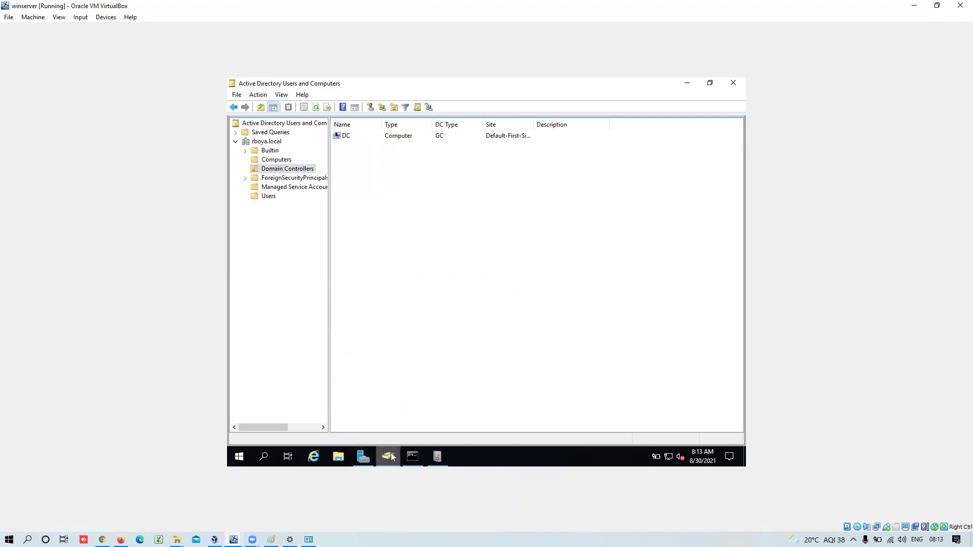
{"action": "mouse_move", "coordinate": [393, 457]}
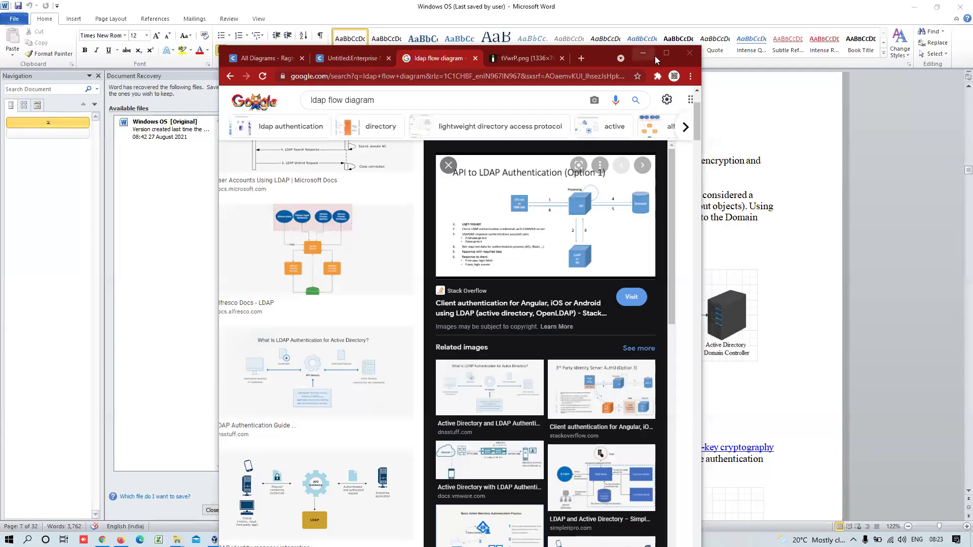
- Maximize Chrome showing the Google Images results for 'ldap flow diagram'
{"action": "left_click", "coordinate": [664, 54]}
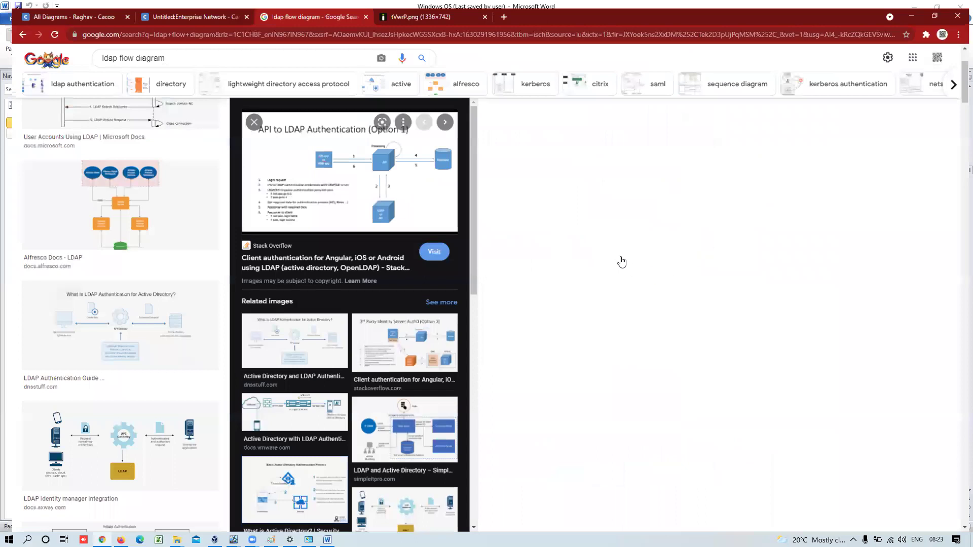